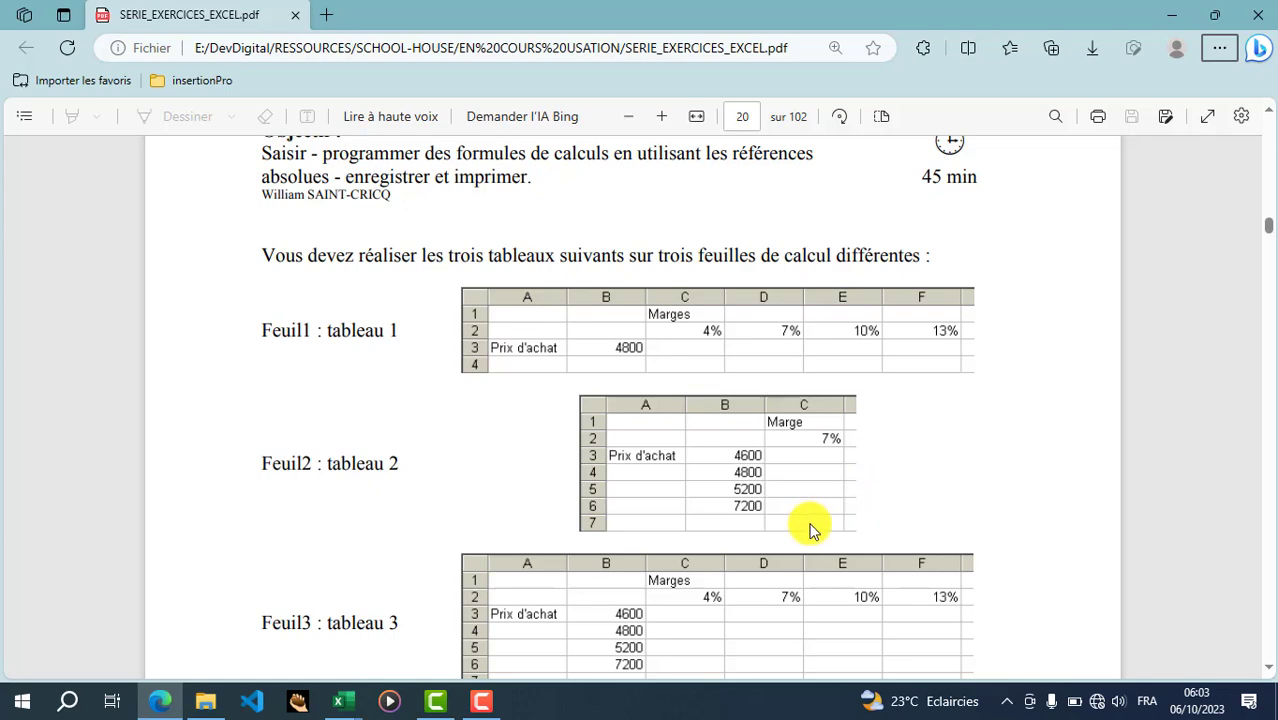
- Arrange the Marges exercise page of the PDF and the p3-e12-marges Excel workbook side by side, each filling half the screen
{"action": "scroll", "coordinate": [808, 518], "scroll_direction": "up", "scroll_amount": 3}
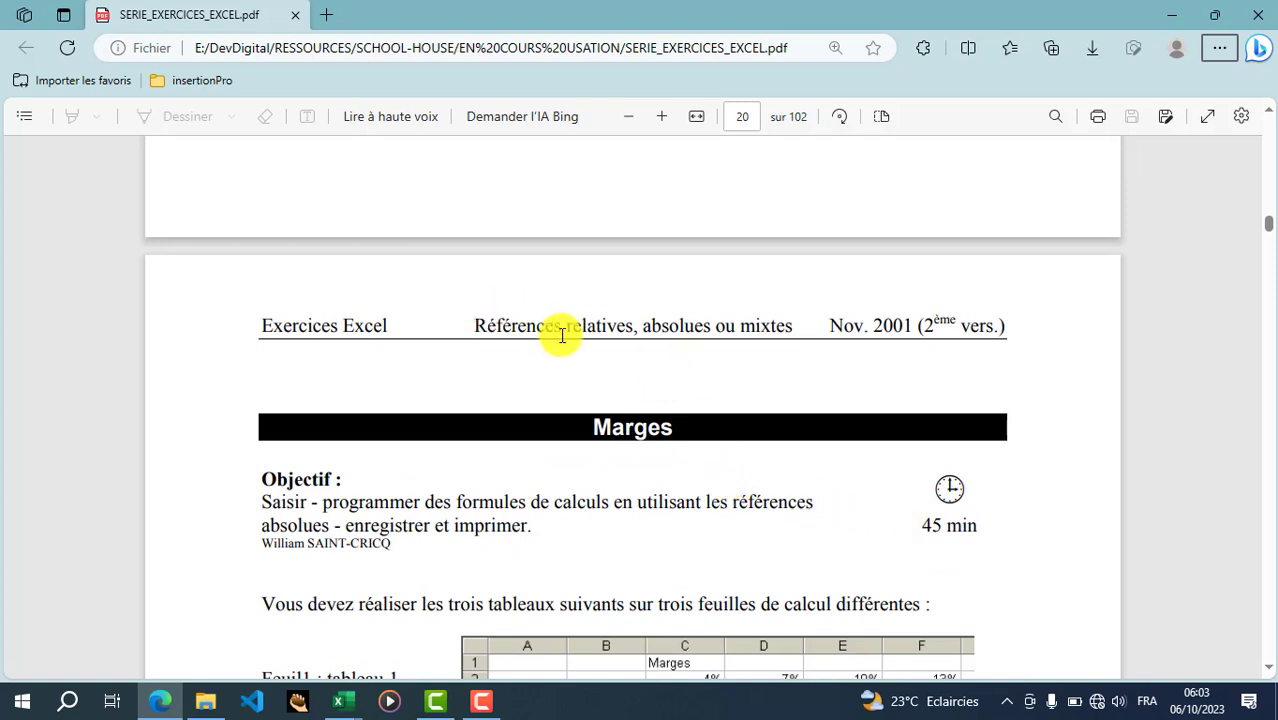
{"action": "scroll", "coordinate": [835, 476], "scroll_direction": "down", "scroll_amount": 1}
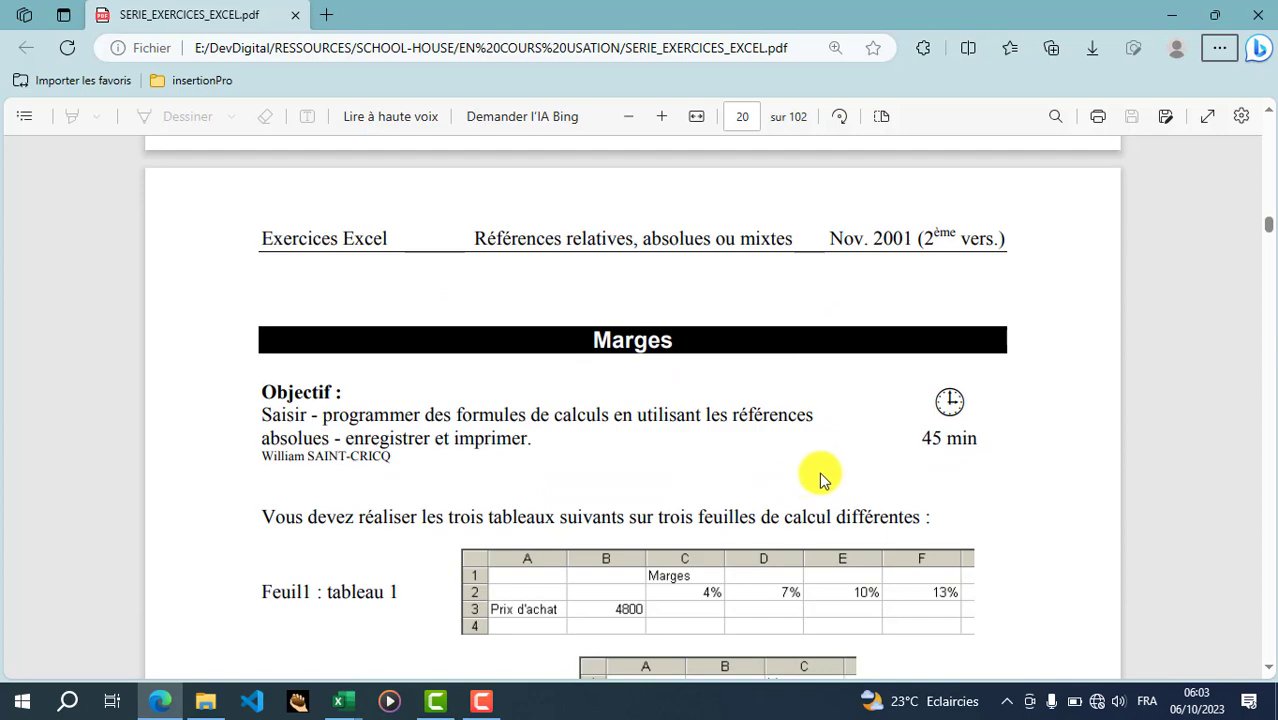
{"action": "key", "text": "alt+Tab"}
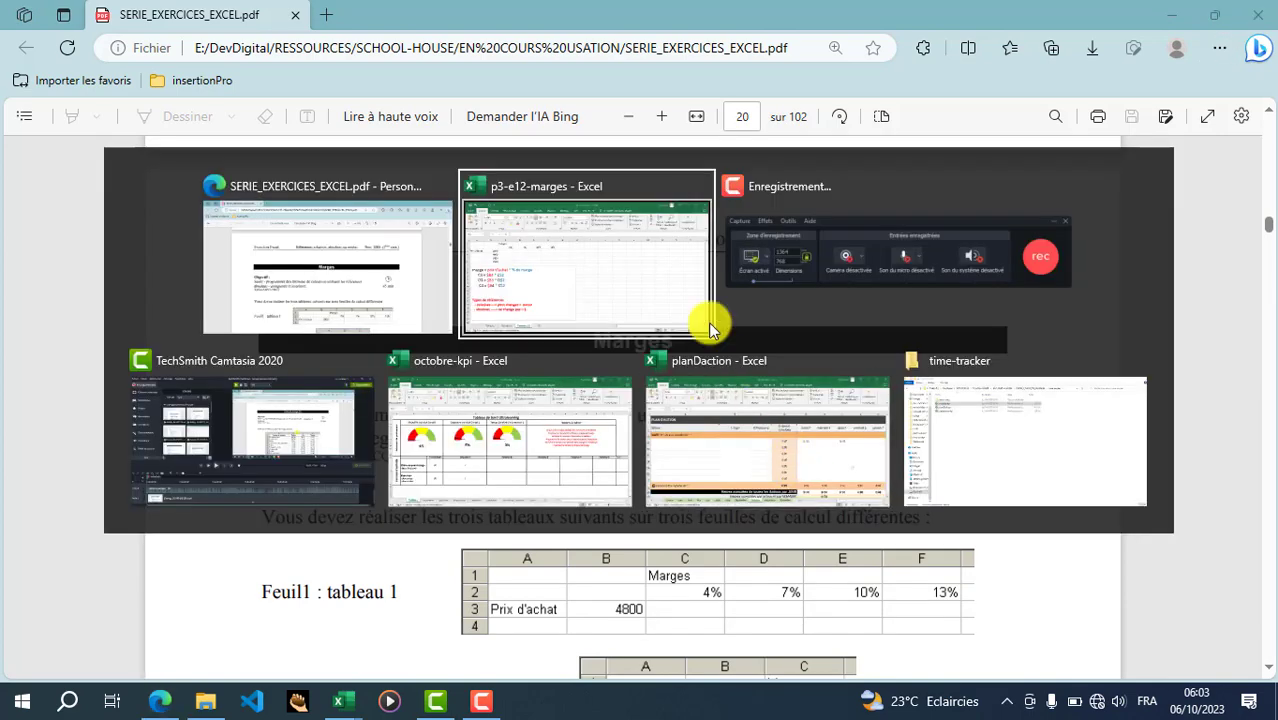
{"action": "left_click", "coordinate": [618, 295]}
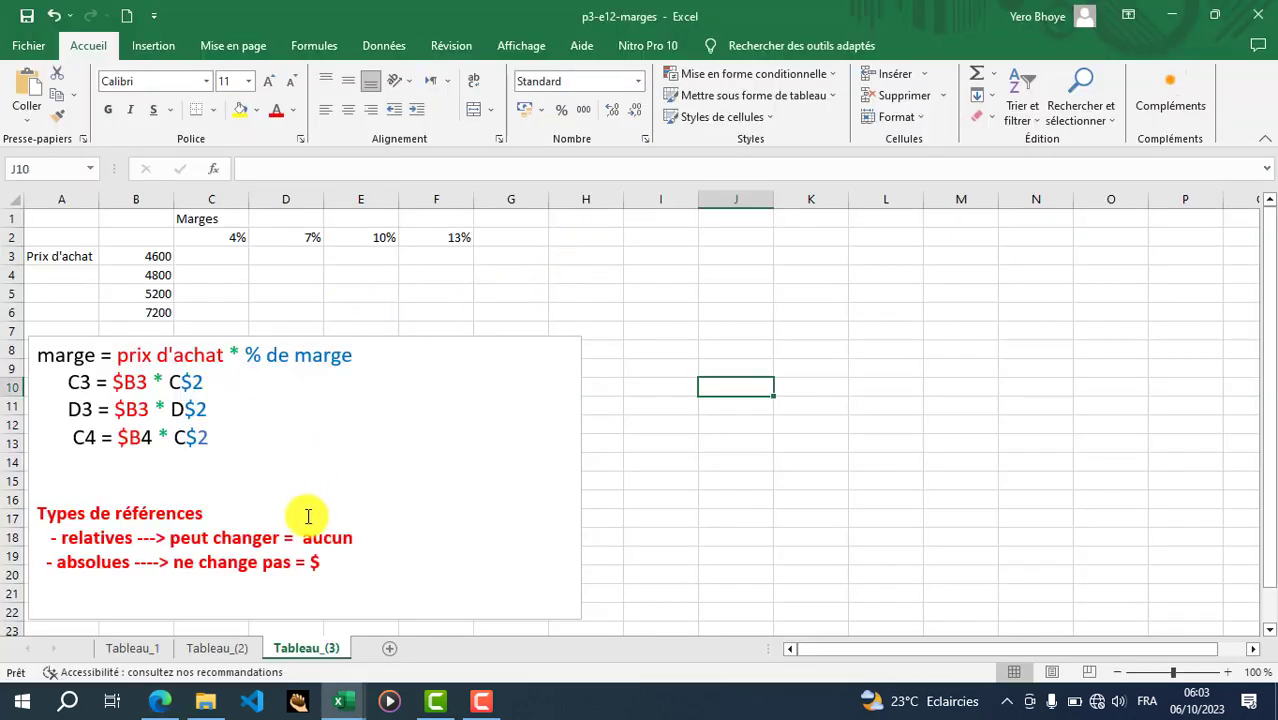
{"action": "key", "text": "alt+Tab"}
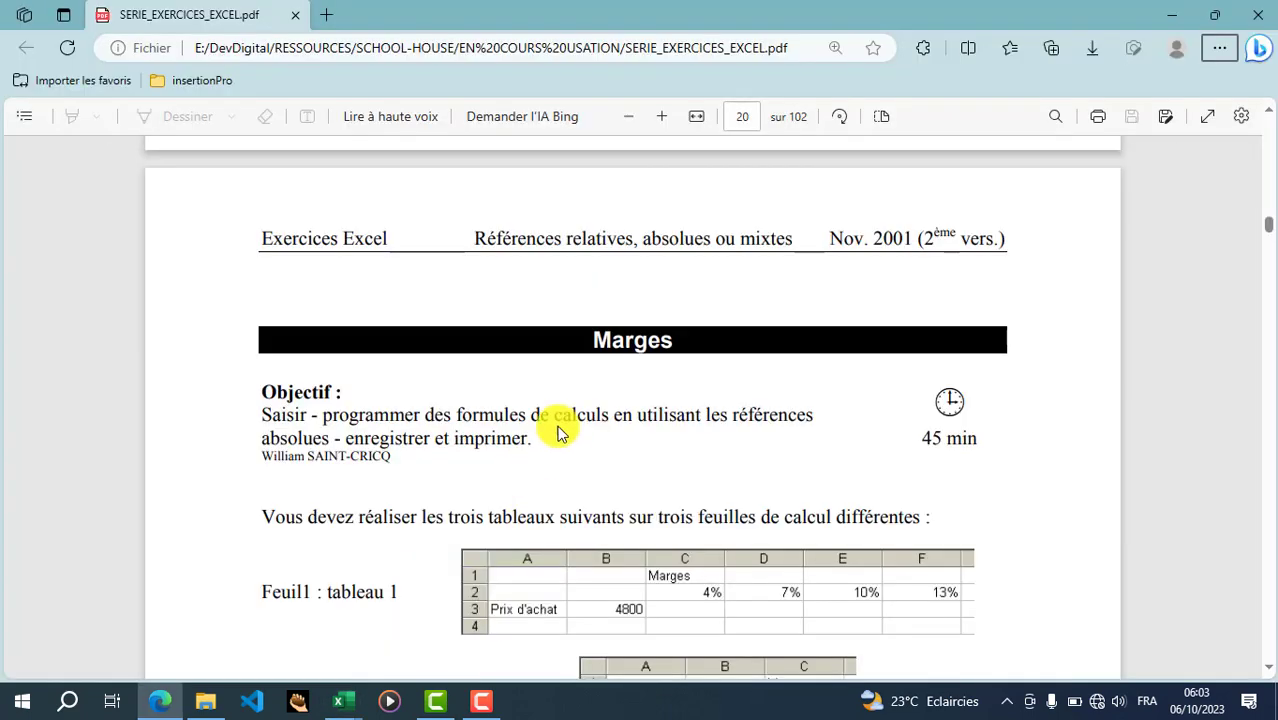
{"action": "scroll", "coordinate": [561, 402], "scroll_direction": "down", "scroll_amount": 1}
{"action": "scroll", "coordinate": [561, 402], "scroll_direction": "down", "scroll_amount": 2}
{"action": "left_click", "coordinate": [1213, 15]}
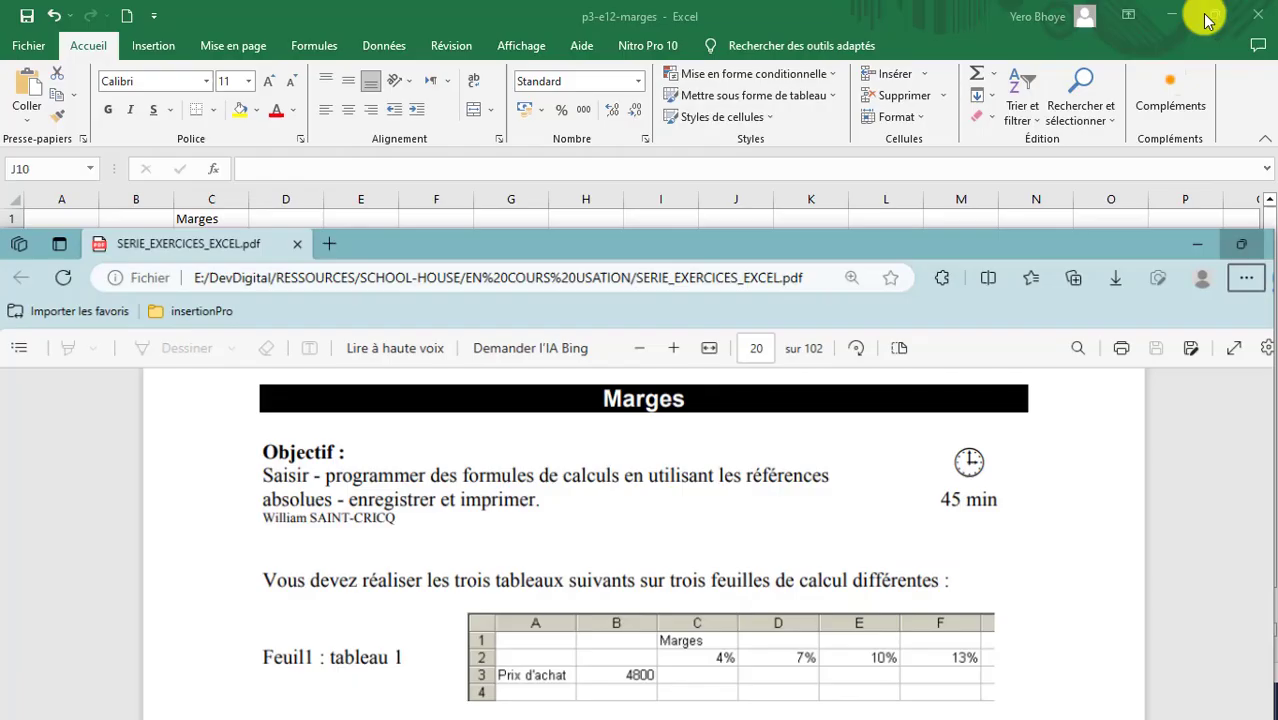
{"action": "left_click_drag", "start_coordinate": [938, 265], "coordinate": [6, 249]}
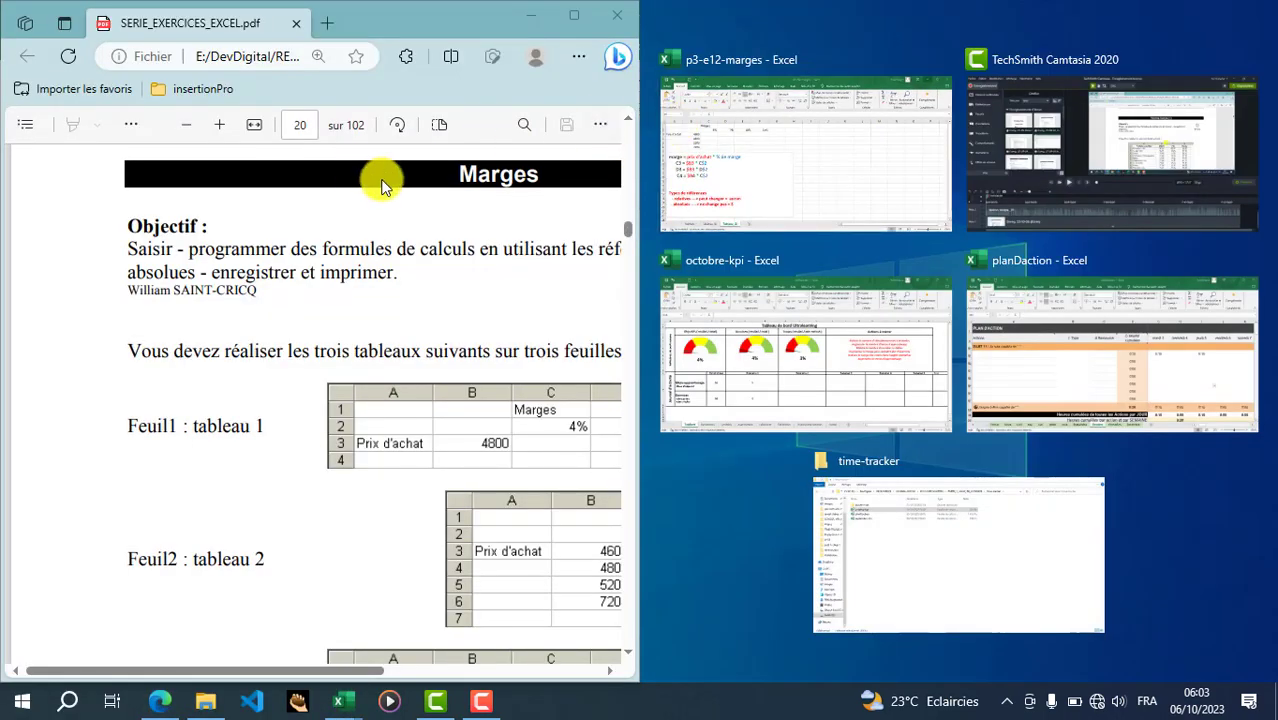
{"action": "left_click", "coordinate": [810, 170]}
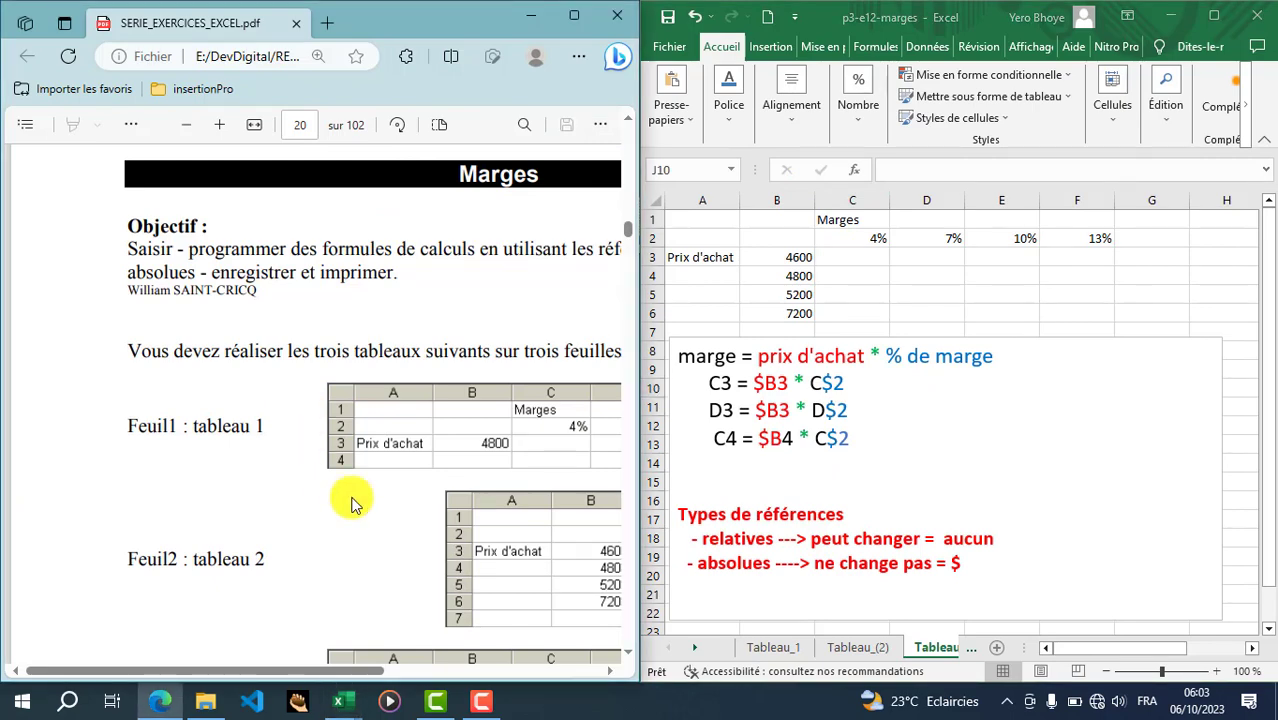
- Compare tableau 1 of the PDF exercise with the purchase price and margin rates on the Tableau_1 sheet
{"action": "left_click_drag", "start_coordinate": [335, 678], "coordinate": [391, 653]}
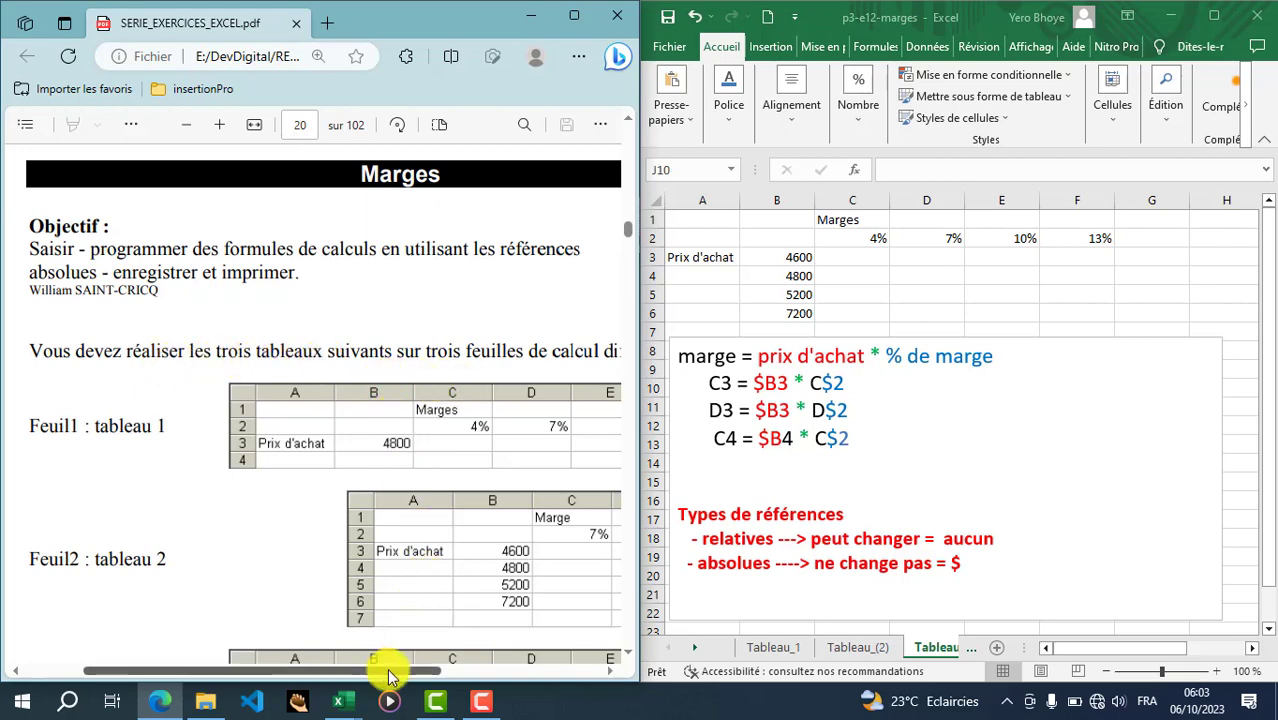
{"action": "mouse_move", "coordinate": [391, 671]}
{"action": "left_mouse_down"}
{"action": "mouse_move", "coordinate": [468, 668]}
{"action": "mouse_move", "coordinate": [391, 670]}
{"action": "left_mouse_up"}
{"action": "scroll", "coordinate": [415, 522], "scroll_direction": "down", "scroll_amount": 1}
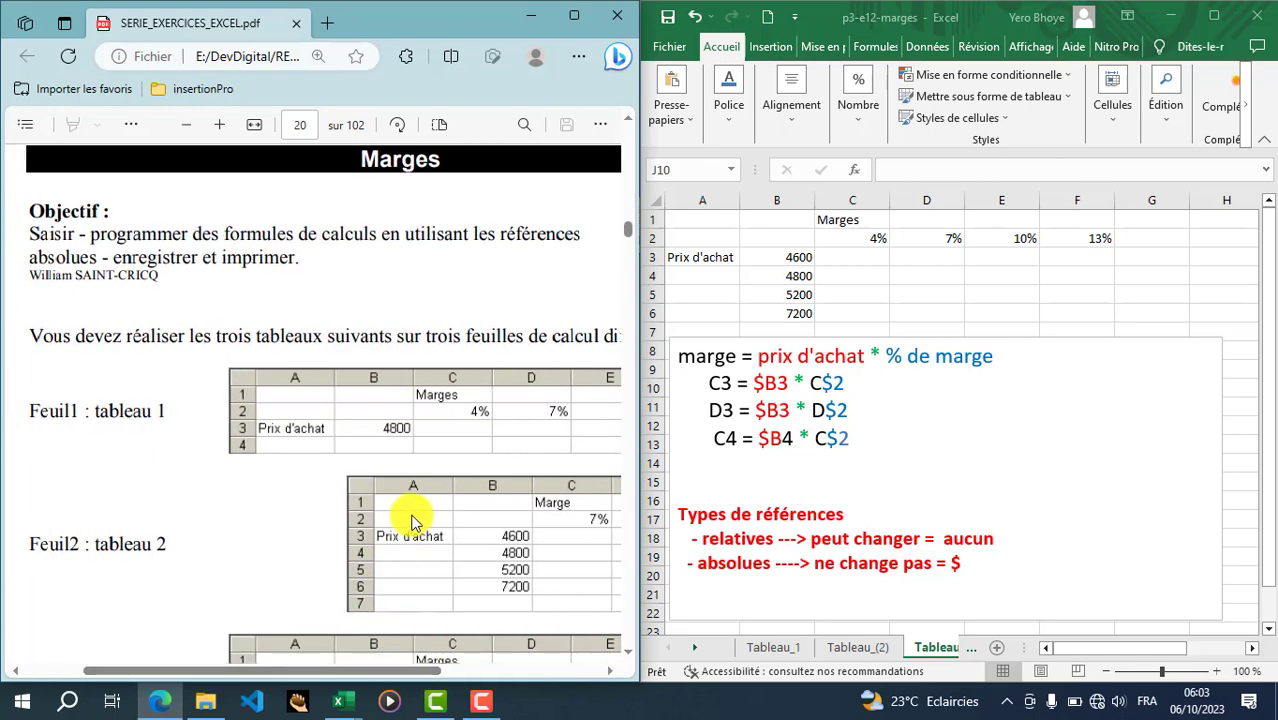
{"action": "left_click", "coordinate": [762, 652]}
{"action": "left_click", "coordinate": [775, 650]}
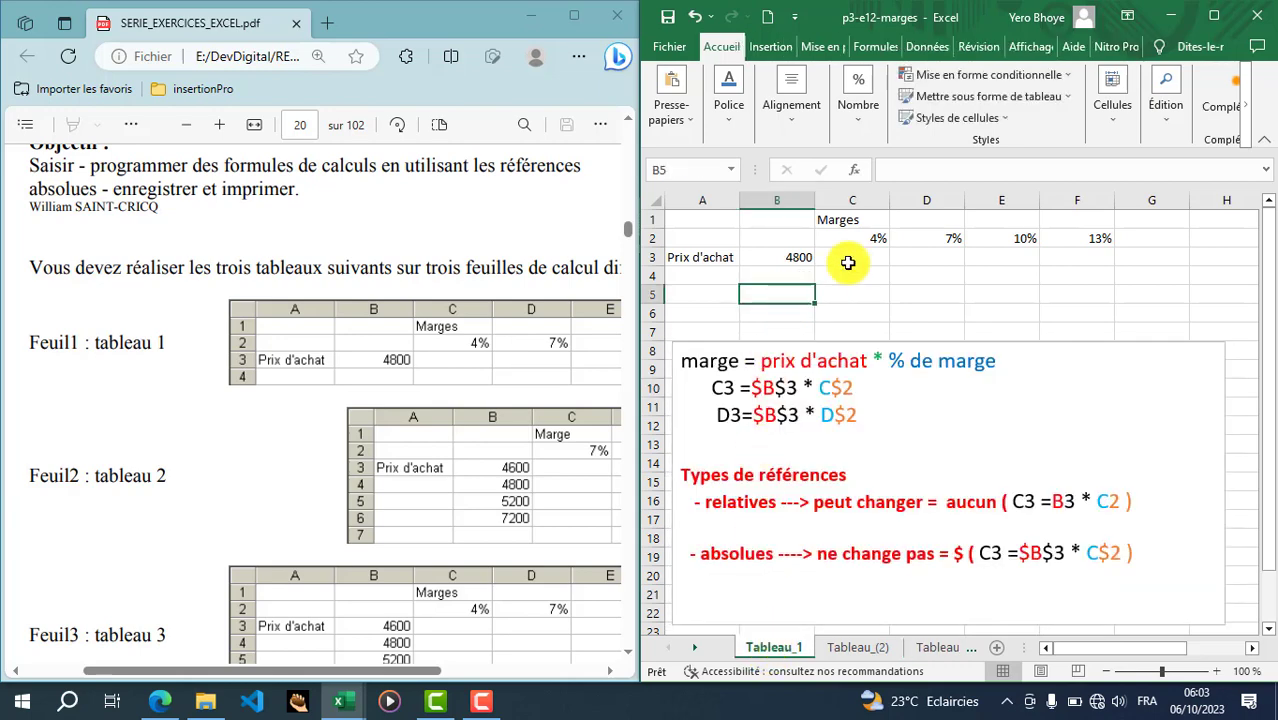
{"action": "left_click", "coordinate": [779, 300]}
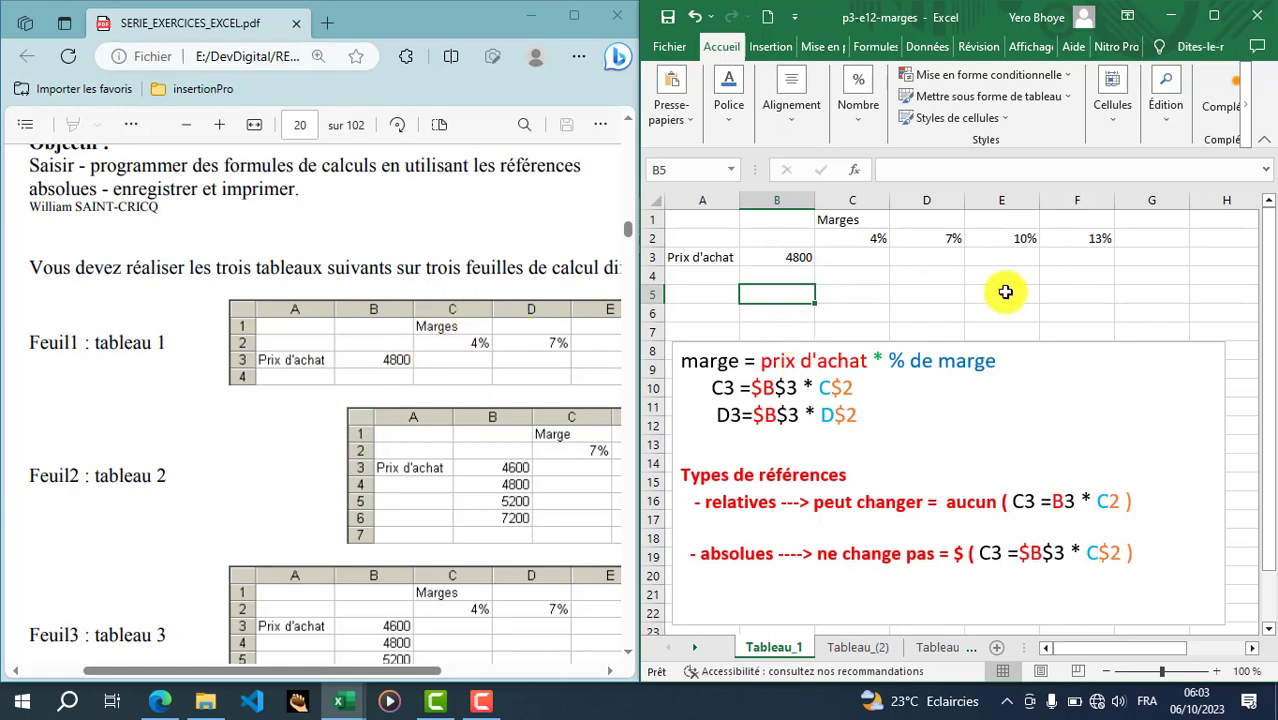
{"action": "left_click", "coordinate": [840, 242]}
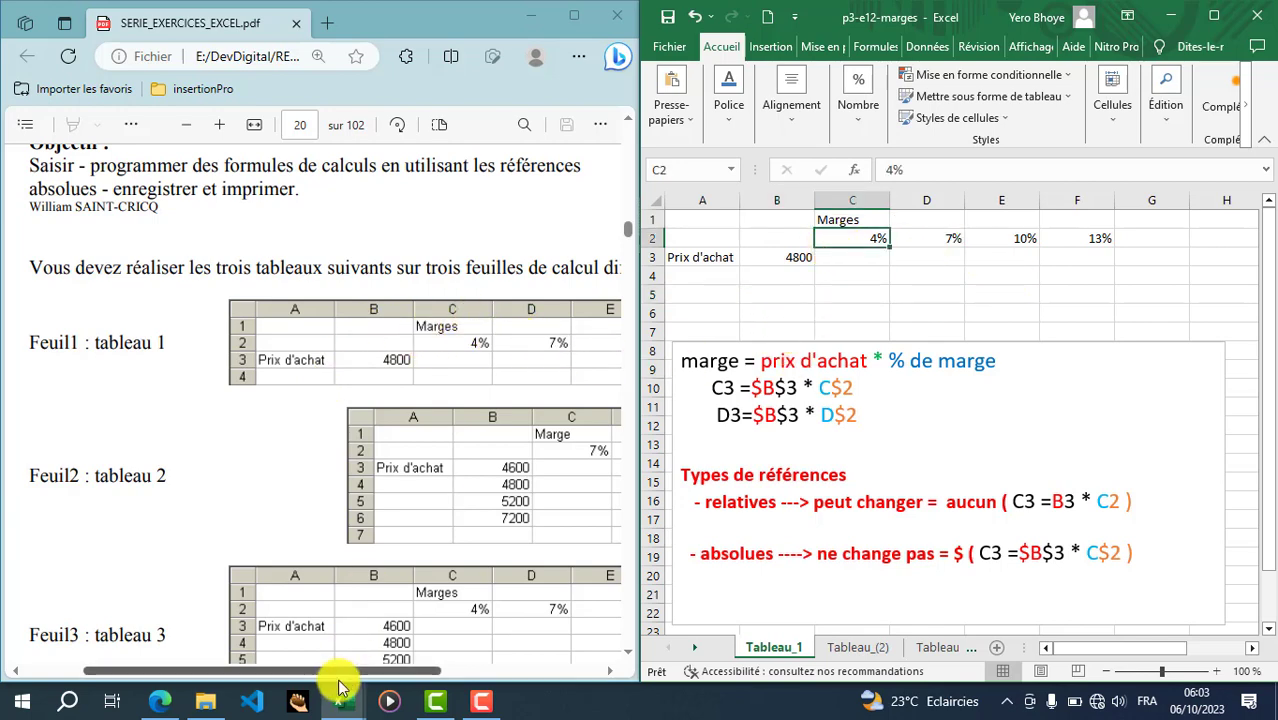
{"action": "left_click_drag", "start_coordinate": [338, 672], "coordinate": [380, 660]}
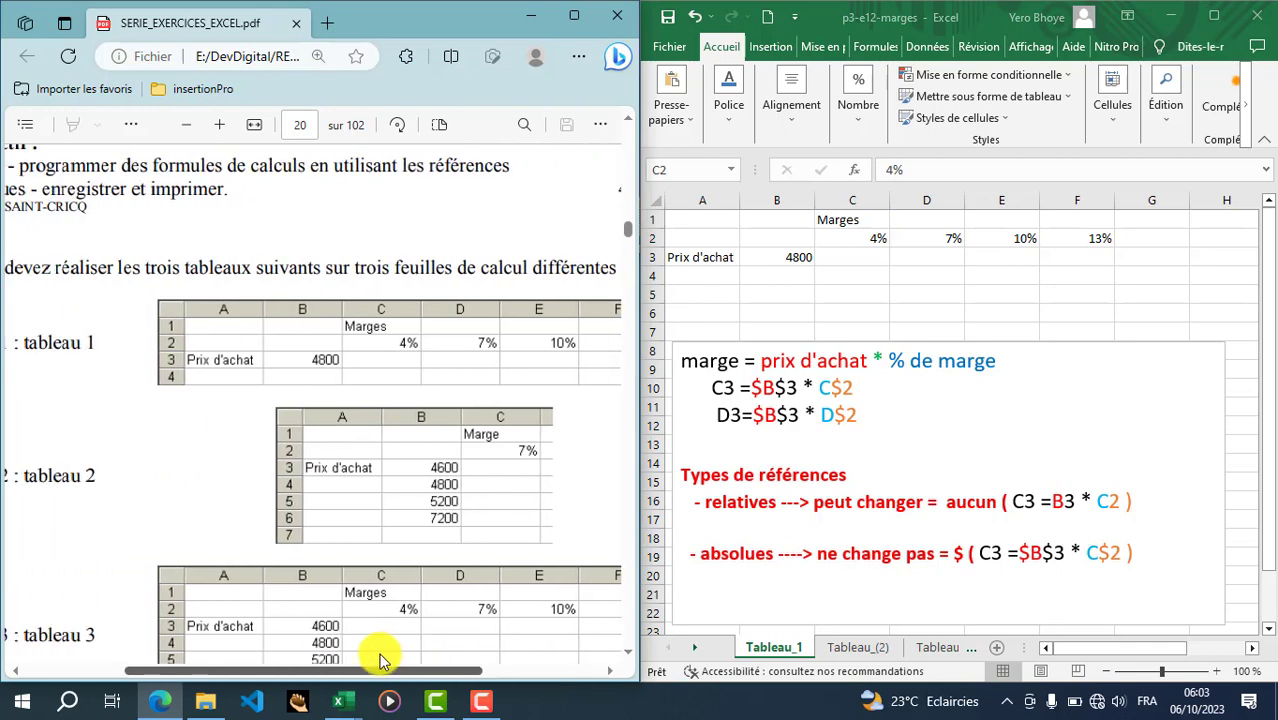
{"action": "scroll", "coordinate": [348, 545], "scroll_direction": "down", "scroll_amount": 2}
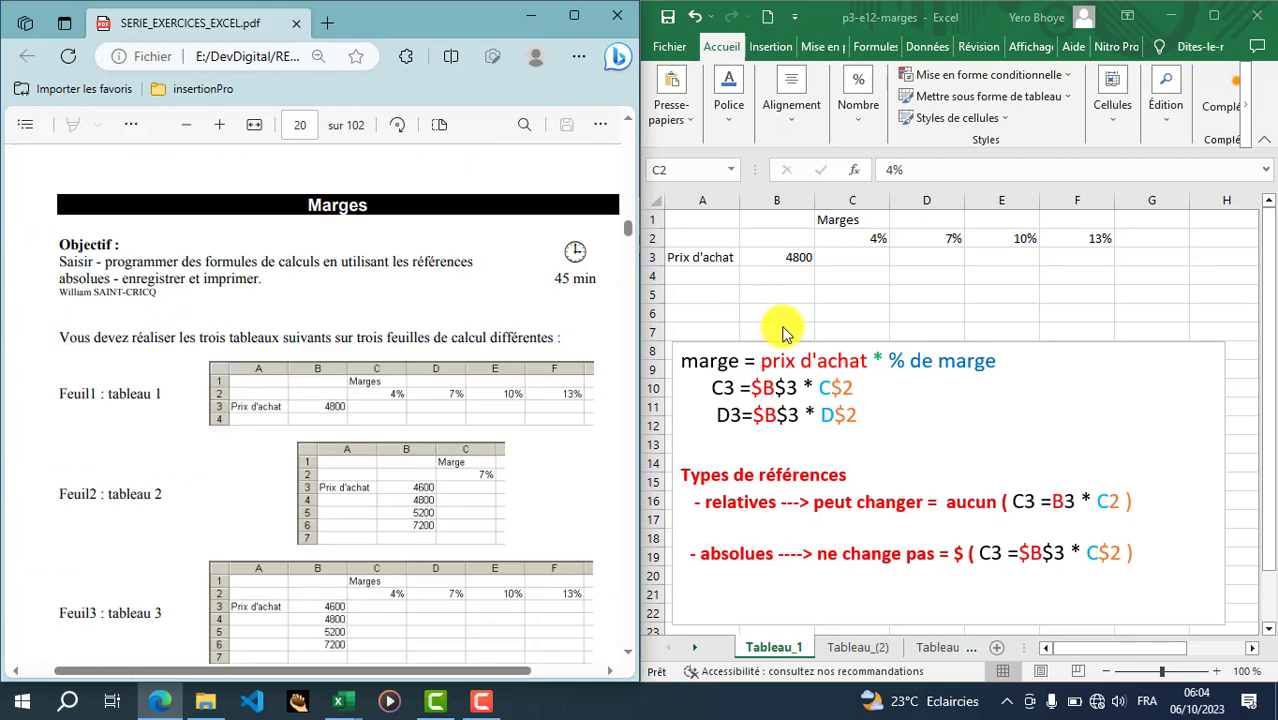
- Compare tableaux 2 and 3 of the PDF exercise with the Tableau_(2) and Tableau_(3) sheets
{"action": "left_click", "coordinate": [855, 648]}
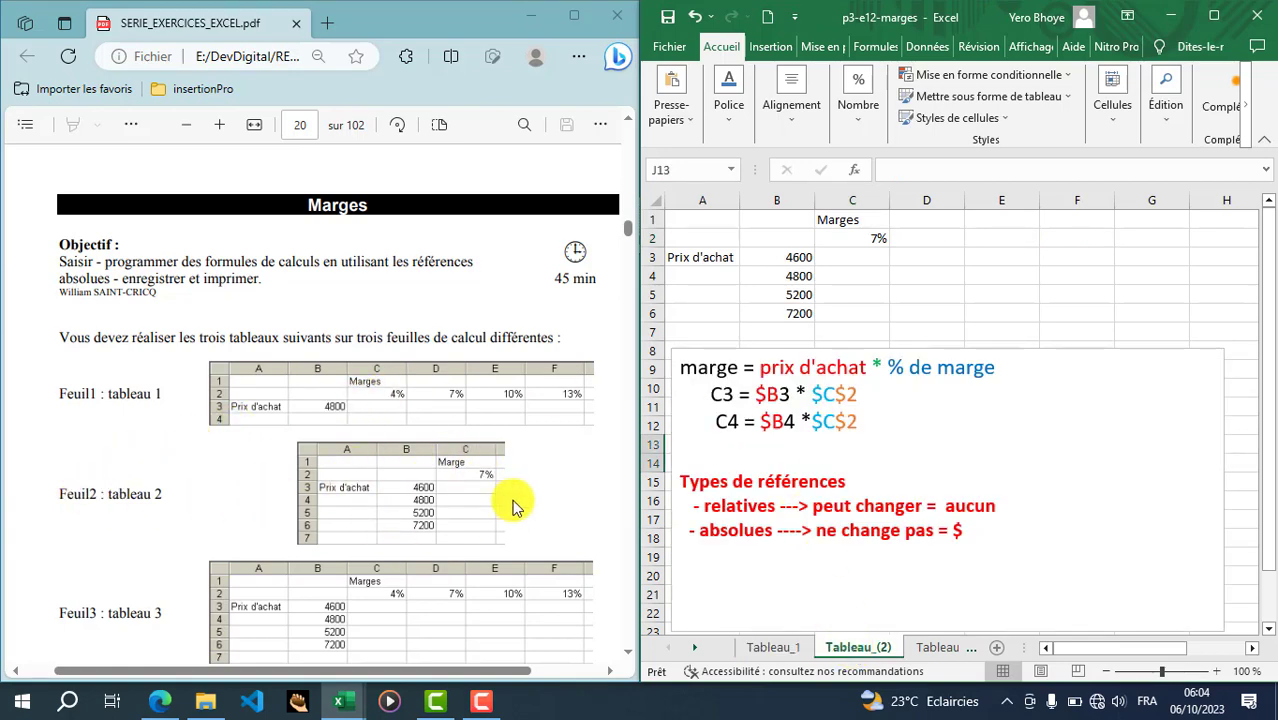
{"action": "scroll", "coordinate": [378, 485], "scroll_direction": "down", "scroll_amount": 3}
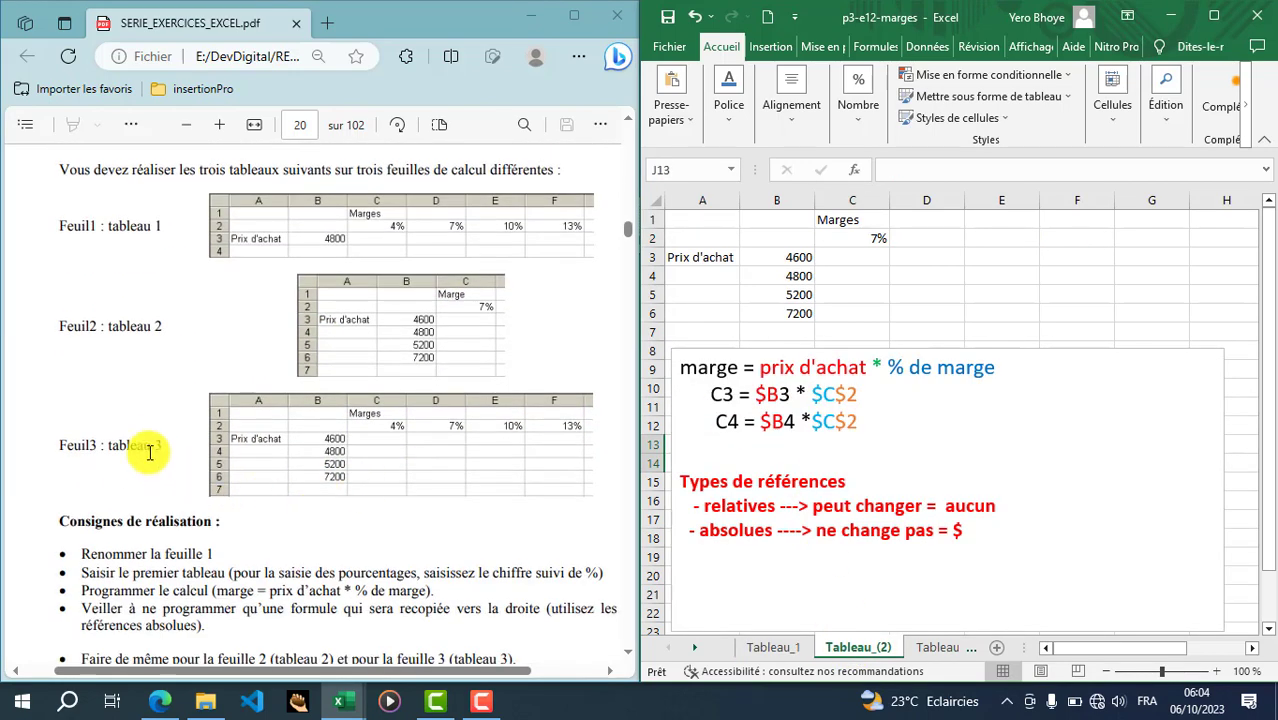
{"action": "left_click", "coordinate": [940, 648]}
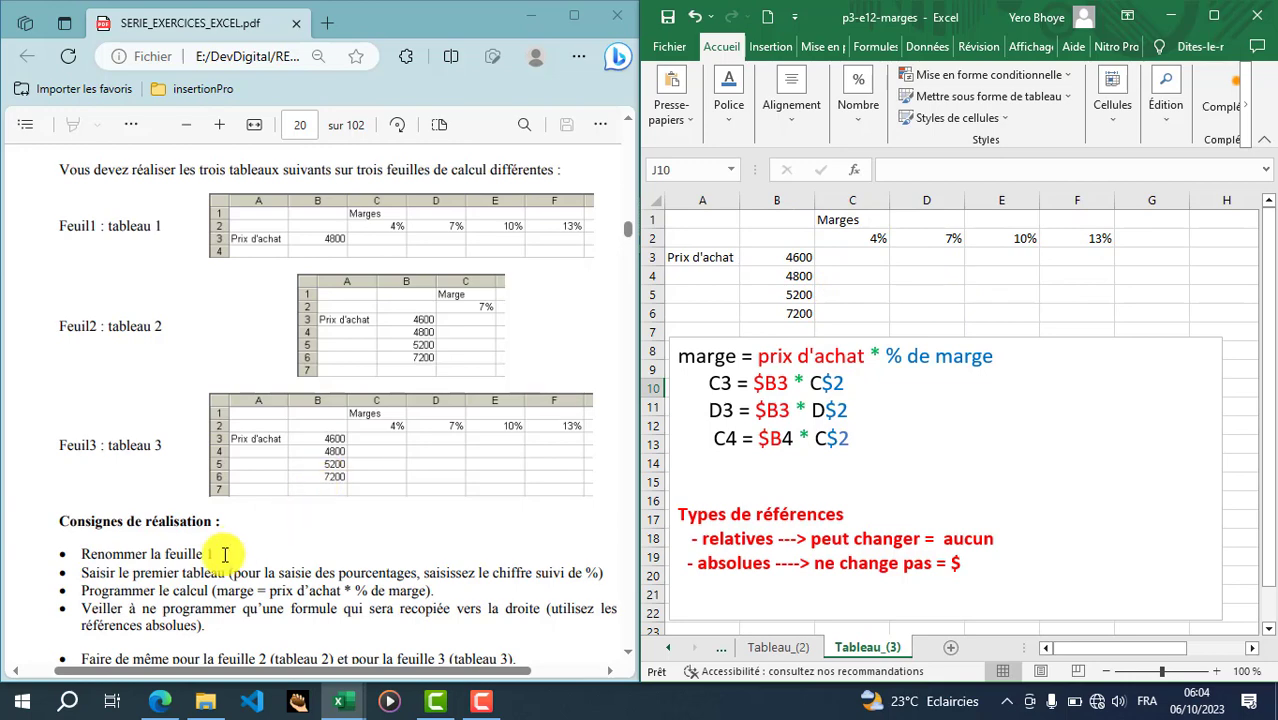
- Read the "Consignes de réalisation" in the PDF and relate them to the data on the Tableau_1 sheet
{"action": "scroll", "coordinate": [228, 548], "scroll_direction": "up", "scroll_amount": 5, "text": "ctrl"}
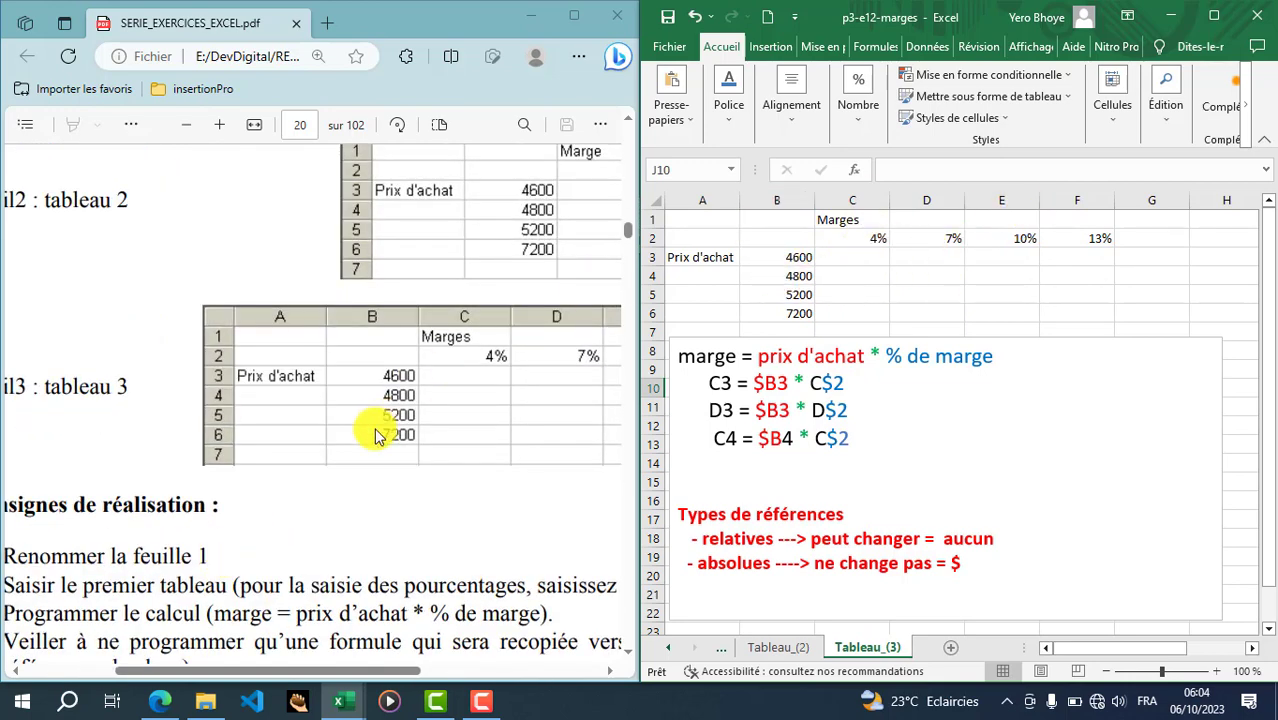
{"action": "scroll", "coordinate": [262, 442], "scroll_direction": "down", "scroll_amount": 3}
{"action": "left_click_drag", "start_coordinate": [348, 664], "coordinate": [282, 666]}
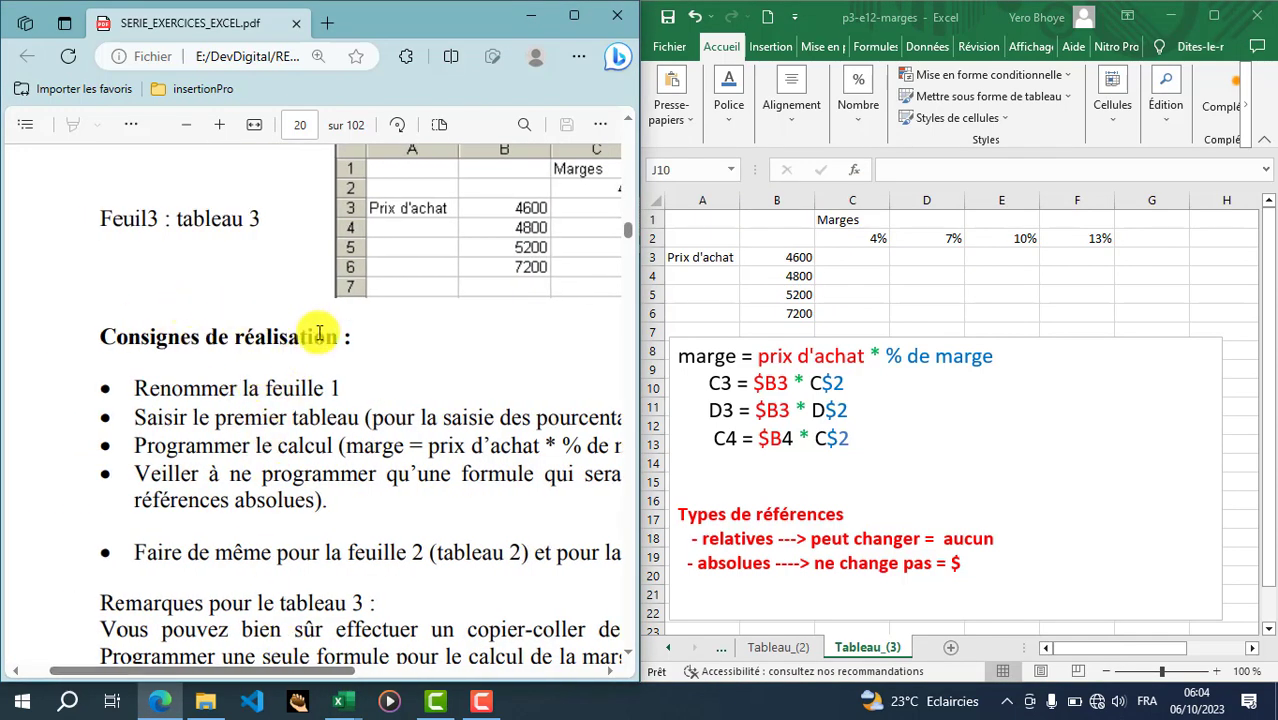
{"action": "scroll", "coordinate": [316, 338], "scroll_direction": "down", "scroll_amount": 1}
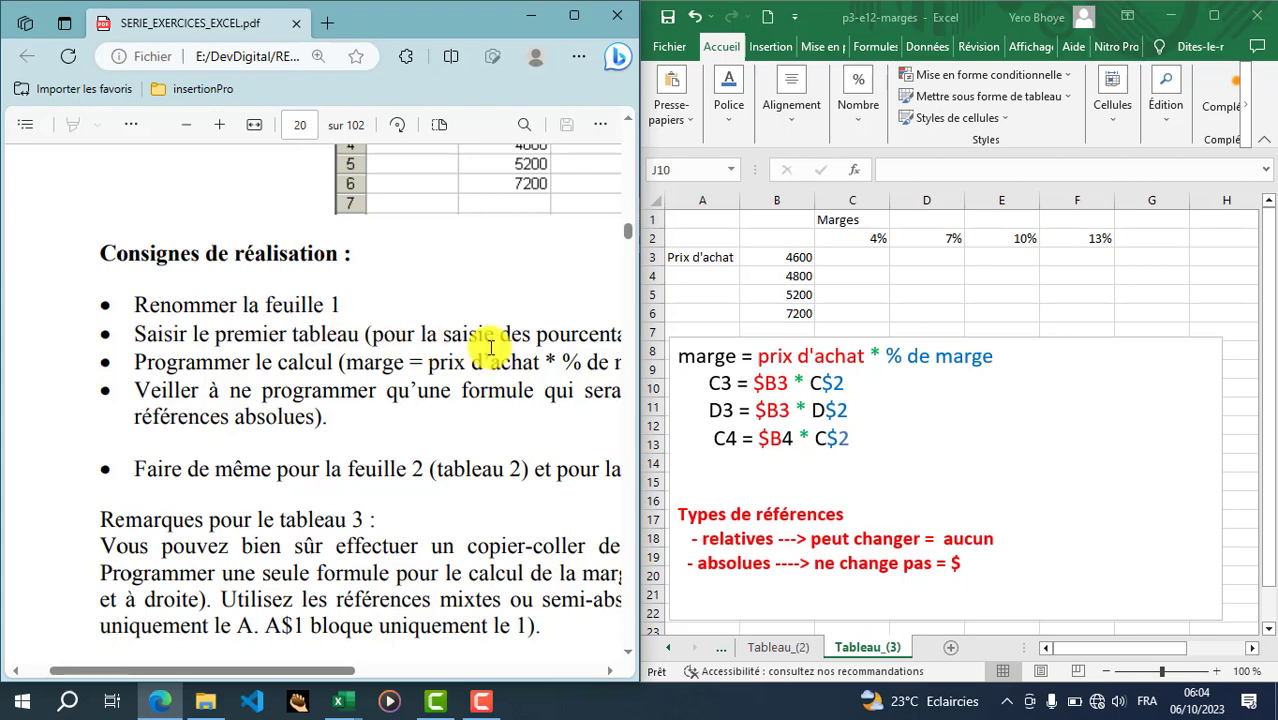
{"action": "left_click", "coordinate": [785, 648]}
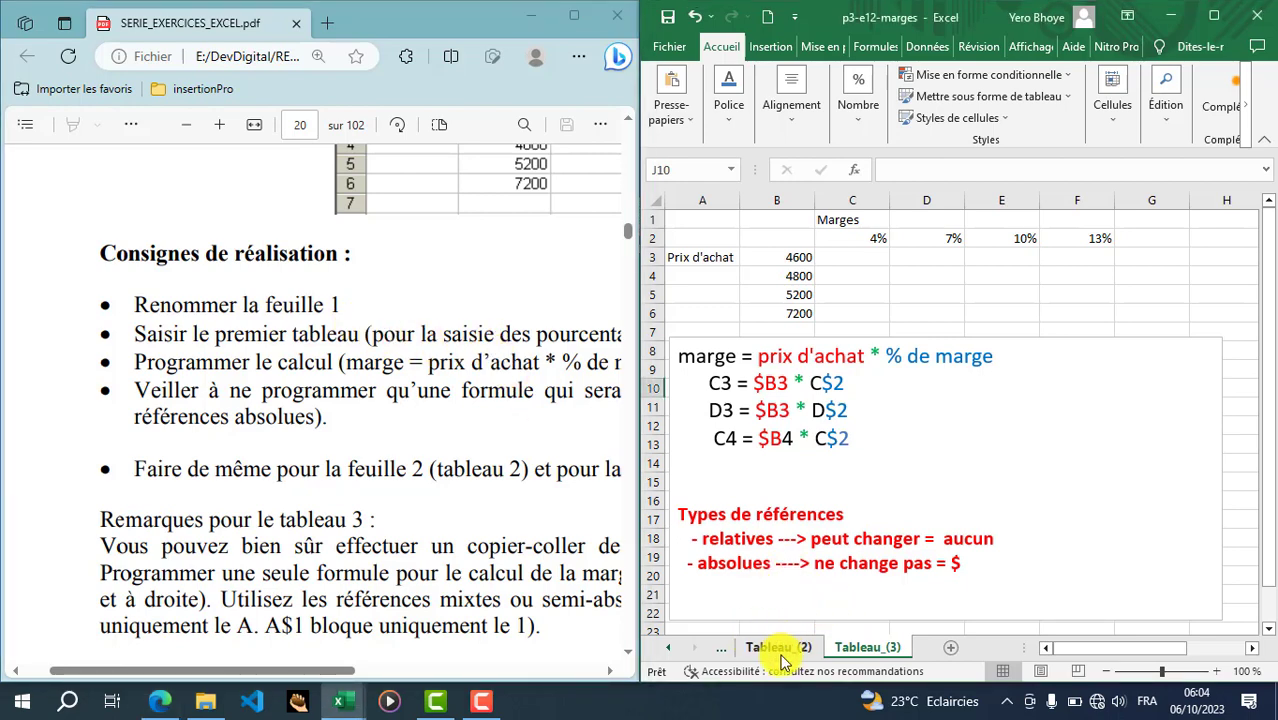
{"action": "left_click", "coordinate": [729, 651]}
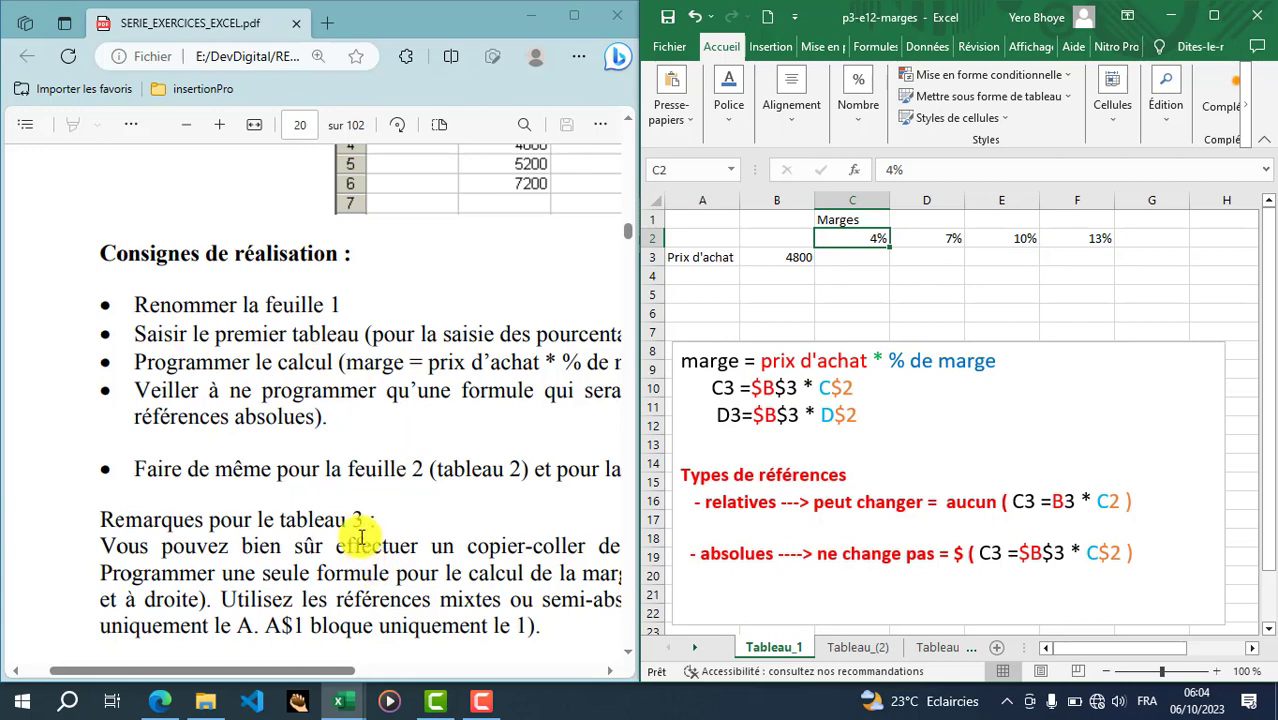
{"action": "scroll", "coordinate": [358, 485], "scroll_direction": "down", "scroll_amount": 1, "text": "ctrl"}
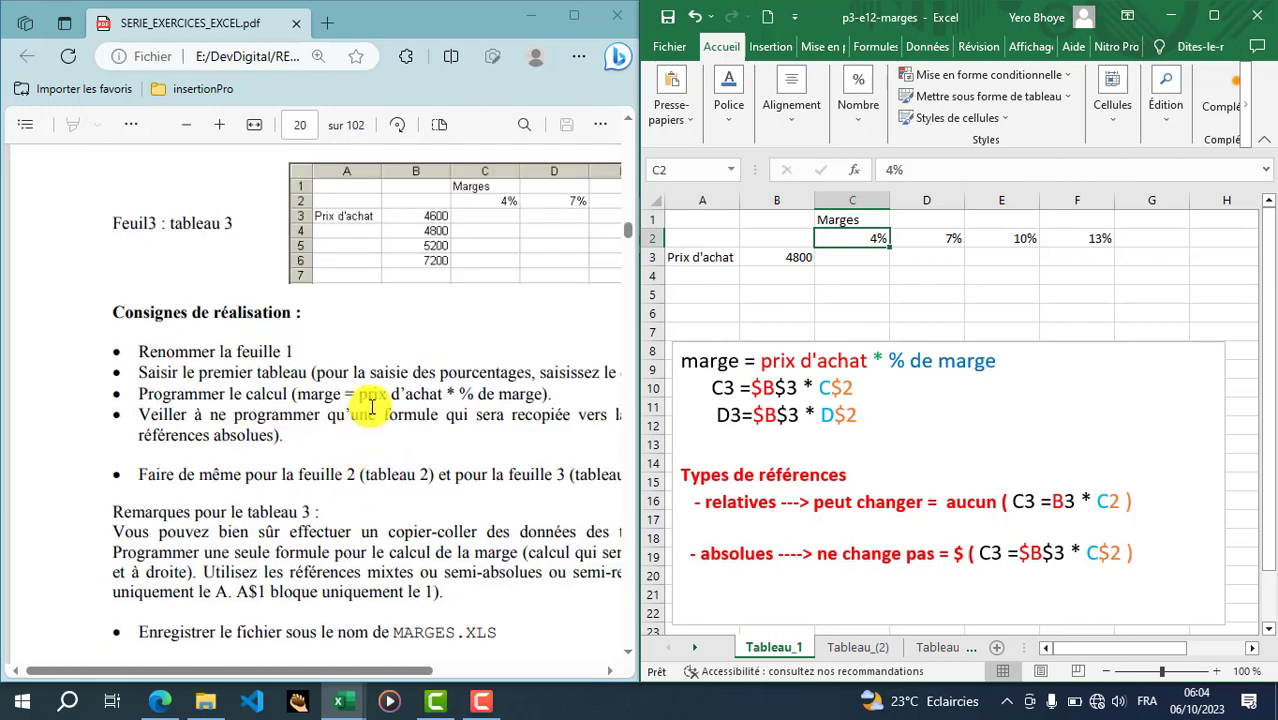
{"action": "left_click_drag", "start_coordinate": [361, 672], "coordinate": [417, 656]}
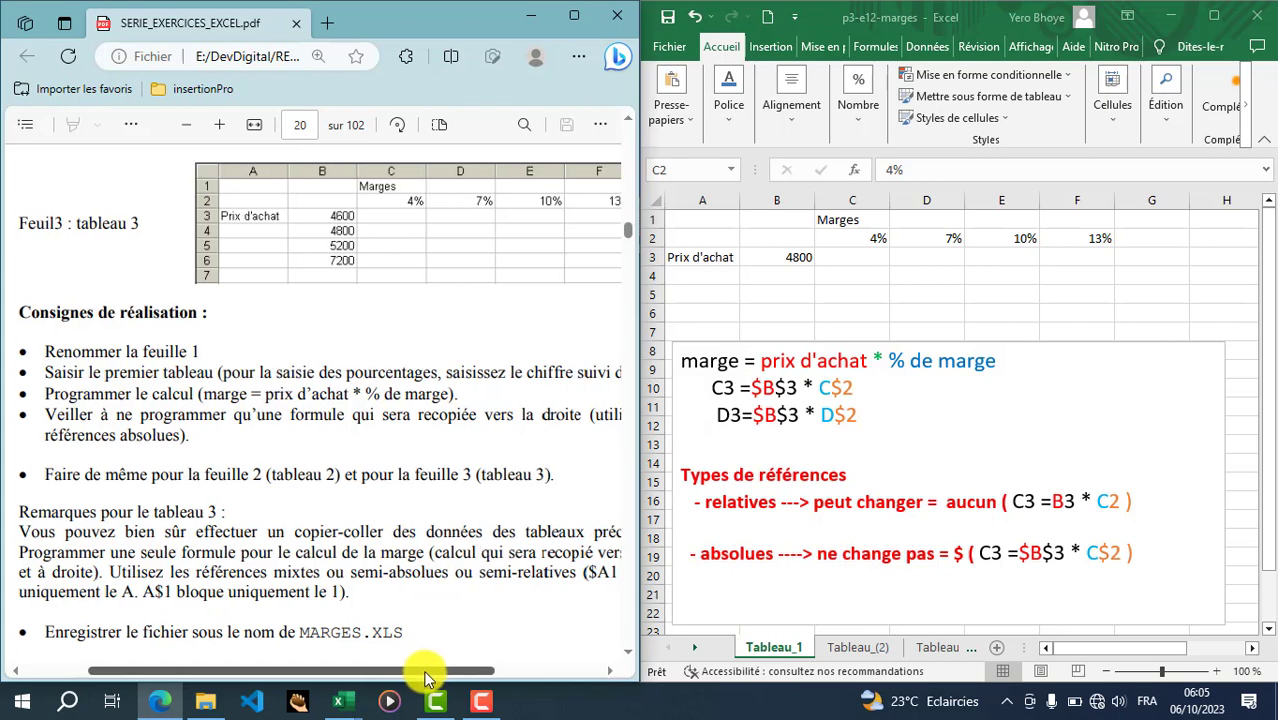
{"action": "left_click_drag", "start_coordinate": [422, 670], "coordinate": [471, 661]}
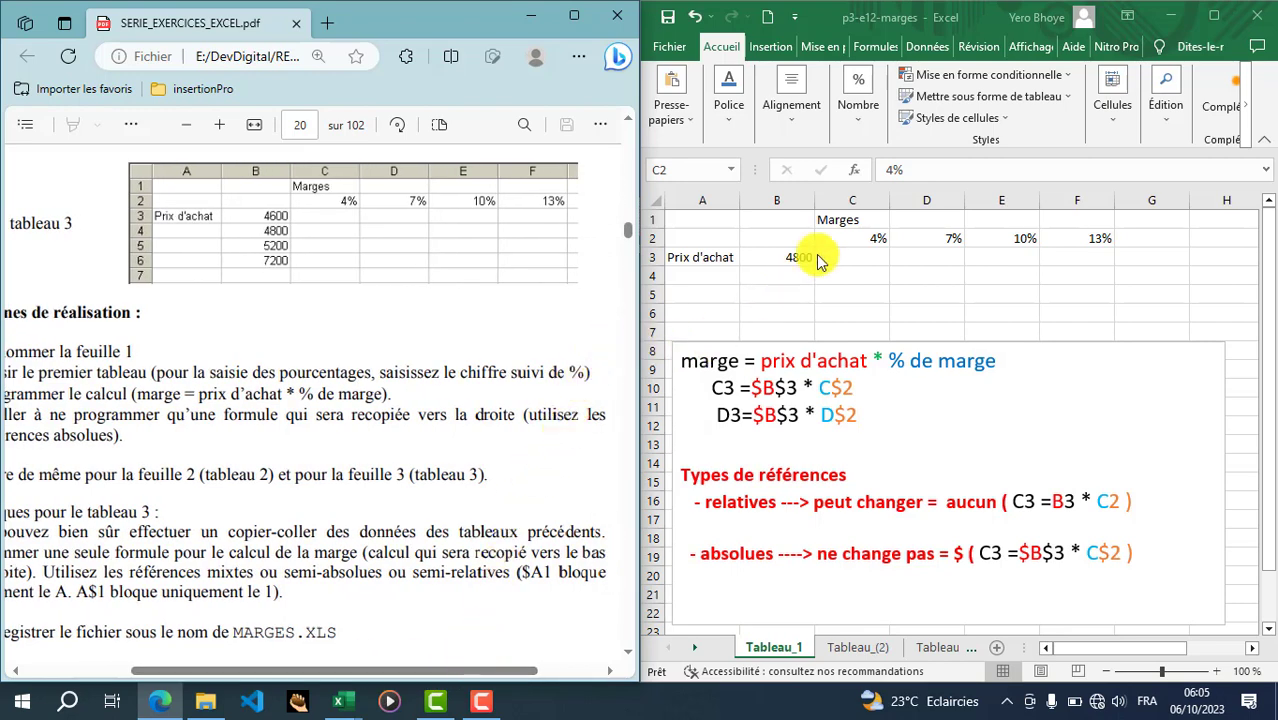
{"action": "left_click", "coordinate": [870, 245]}
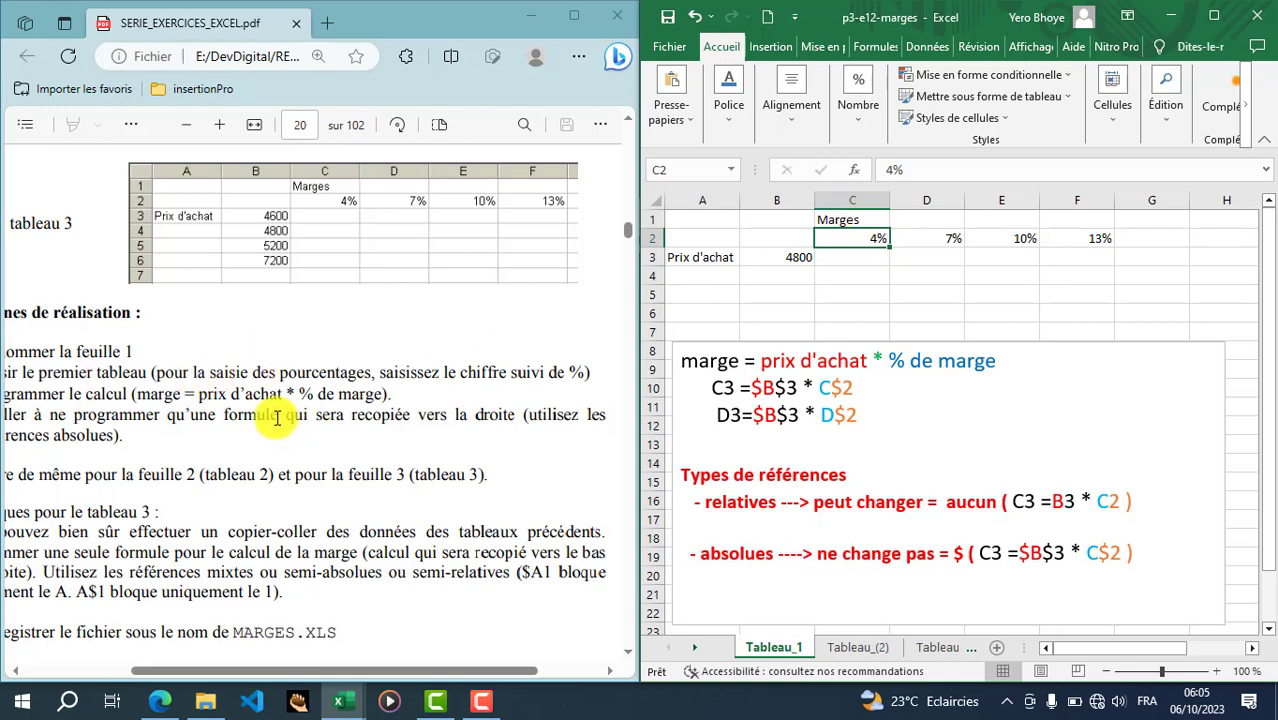
{"action": "left_click_drag", "start_coordinate": [520, 672], "coordinate": [479, 668]}
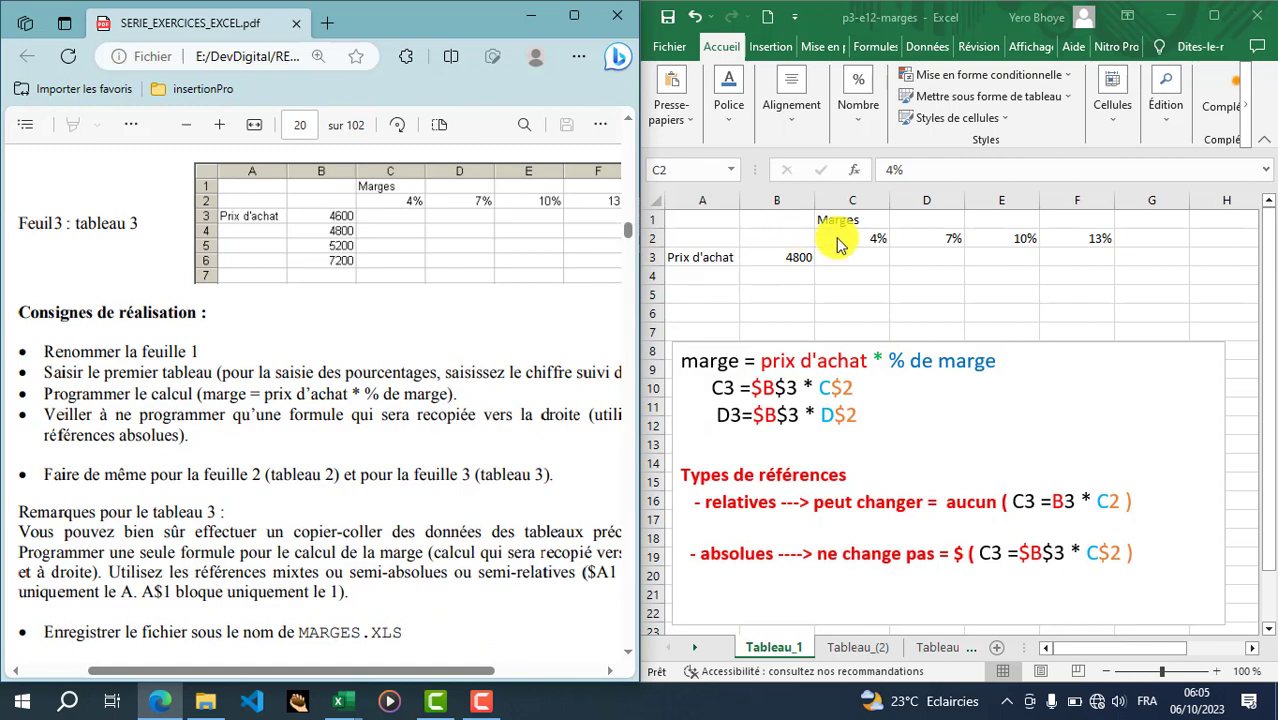
- Clear the first margin rate in cell C2 of Tableau_1 and try to re-enter it as 4%
{"action": "left_click", "coordinate": [868, 245]}
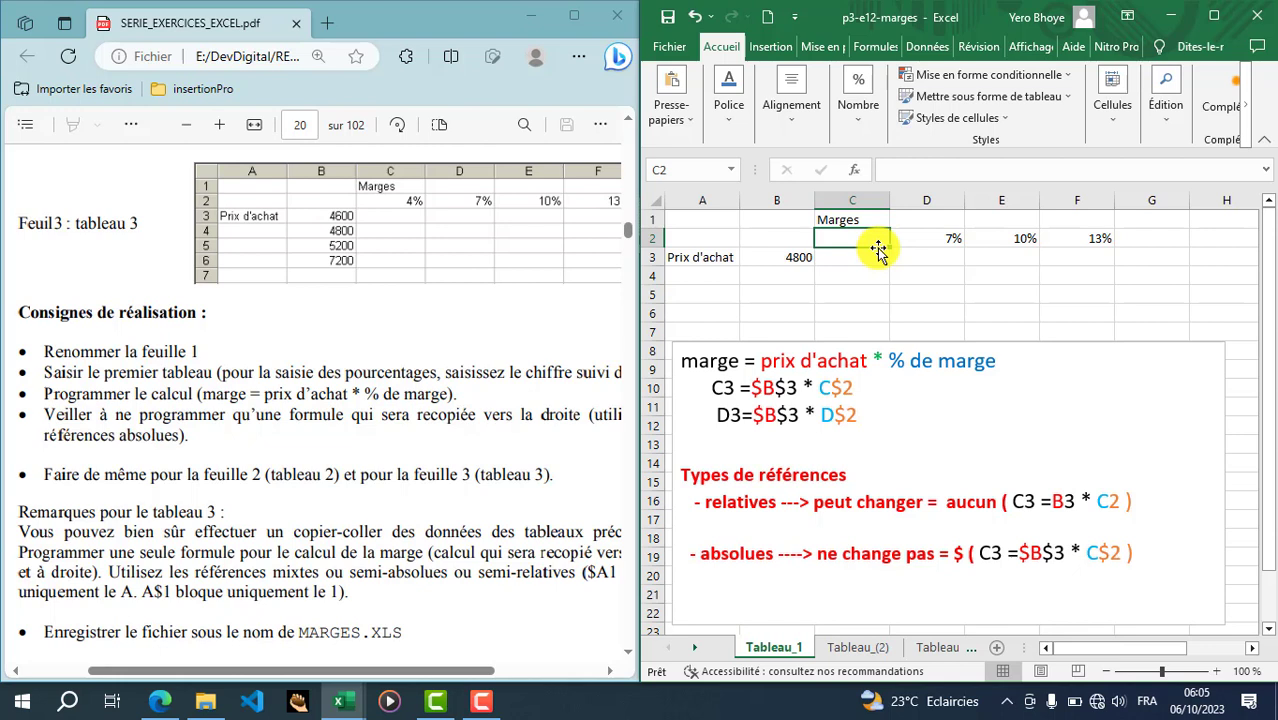
{"action": "type", "text": "4%"}
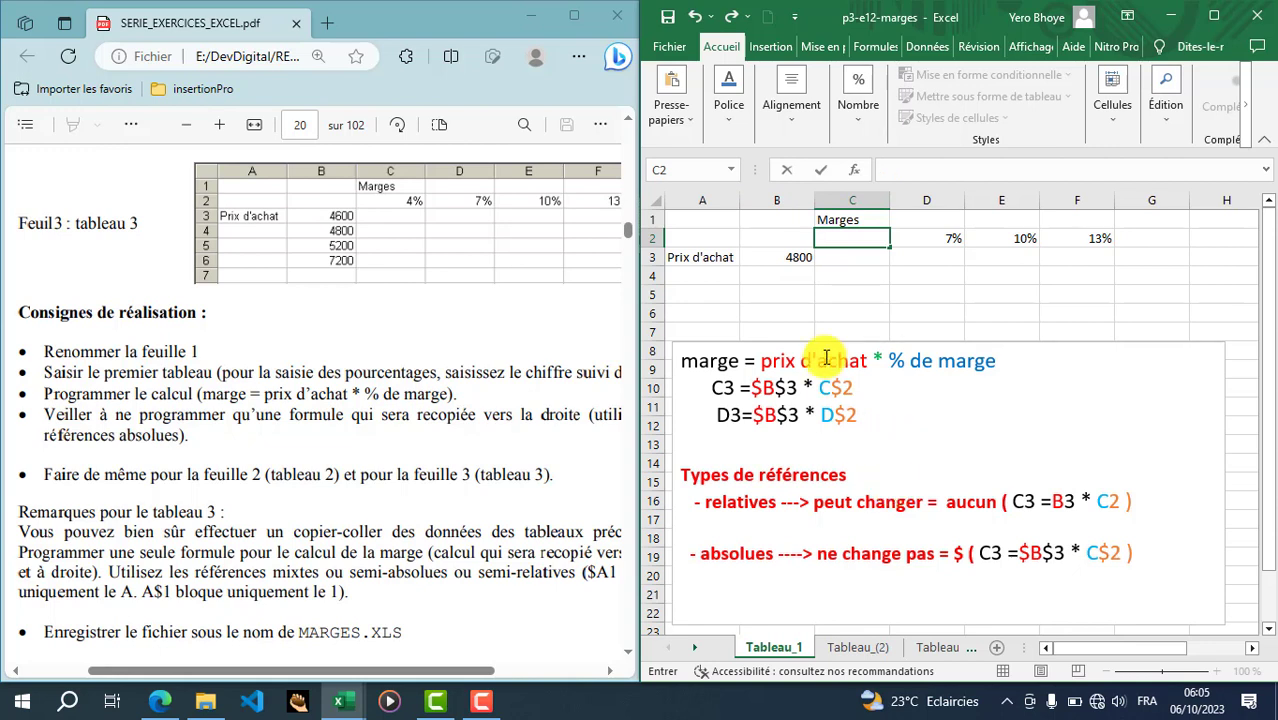
{"action": "left_click", "coordinate": [893, 294]}
- Set the first margin rate in cell C2 of Tableau_1 to 5%, reselect the cell and maximize the workbook window
{"action": "left_click", "coordinate": [853, 237]}
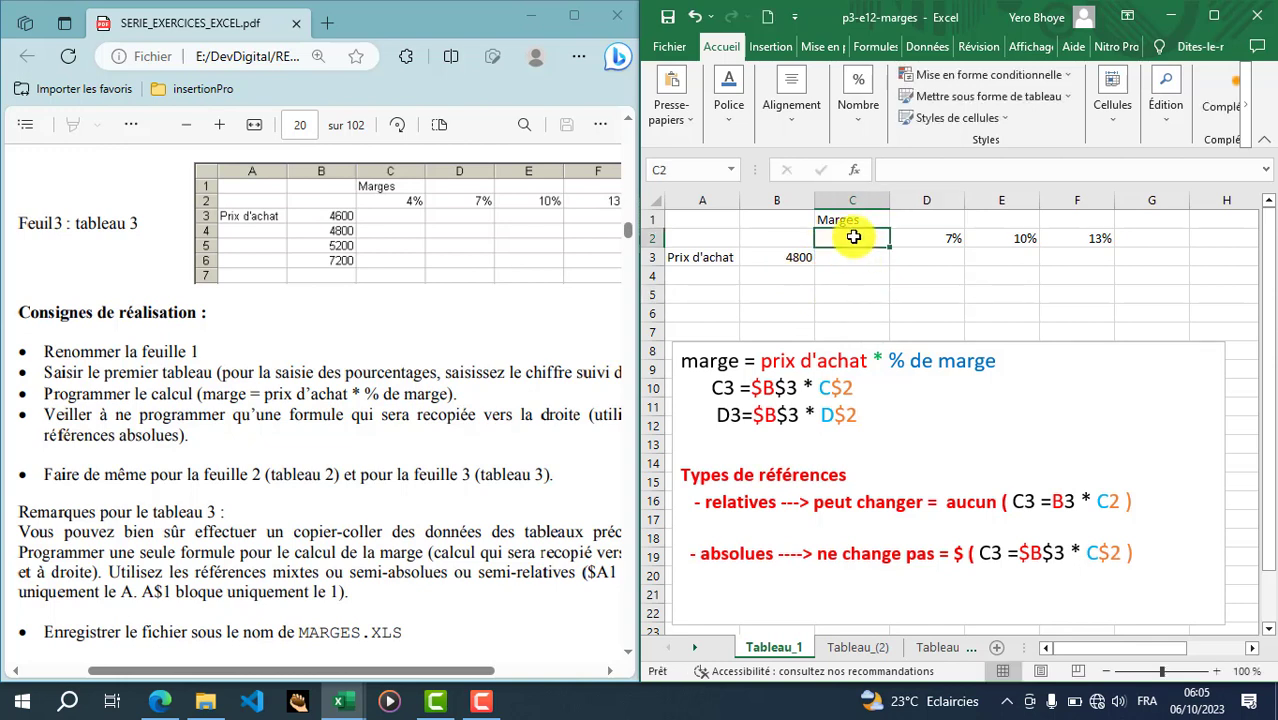
{"action": "type", "text": "5%"}
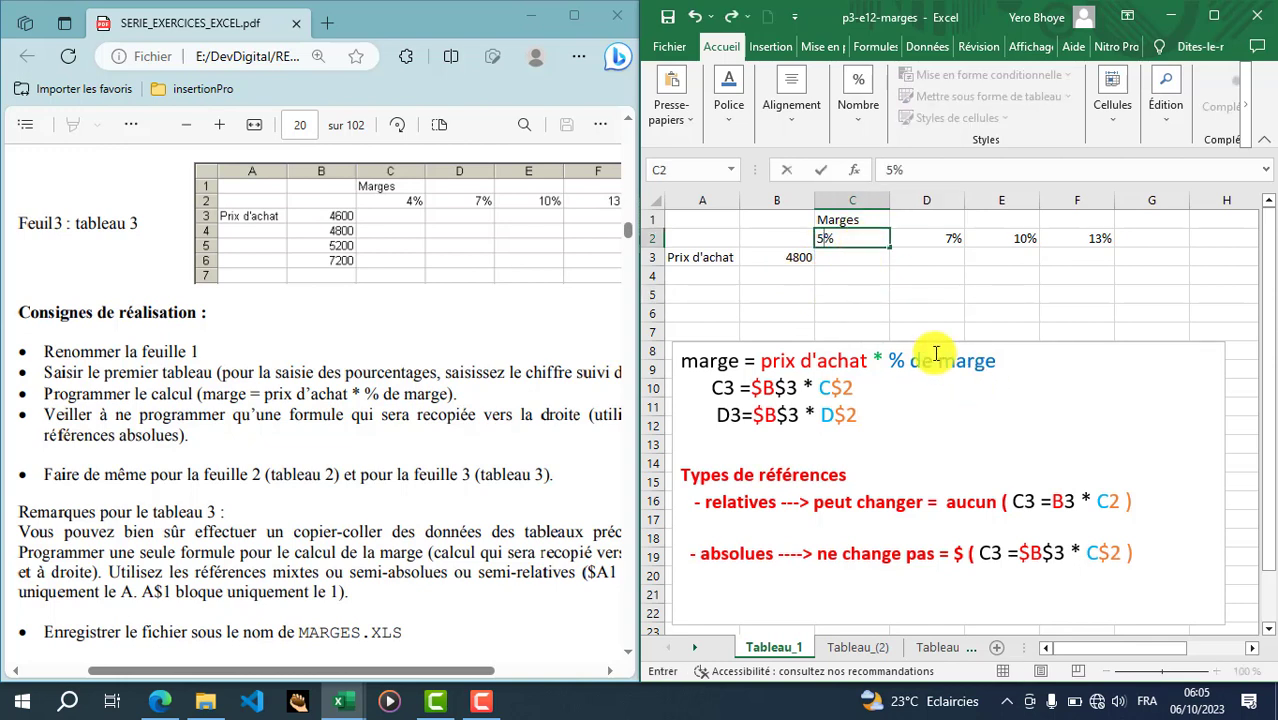
{"action": "left_click", "coordinate": [888, 310]}
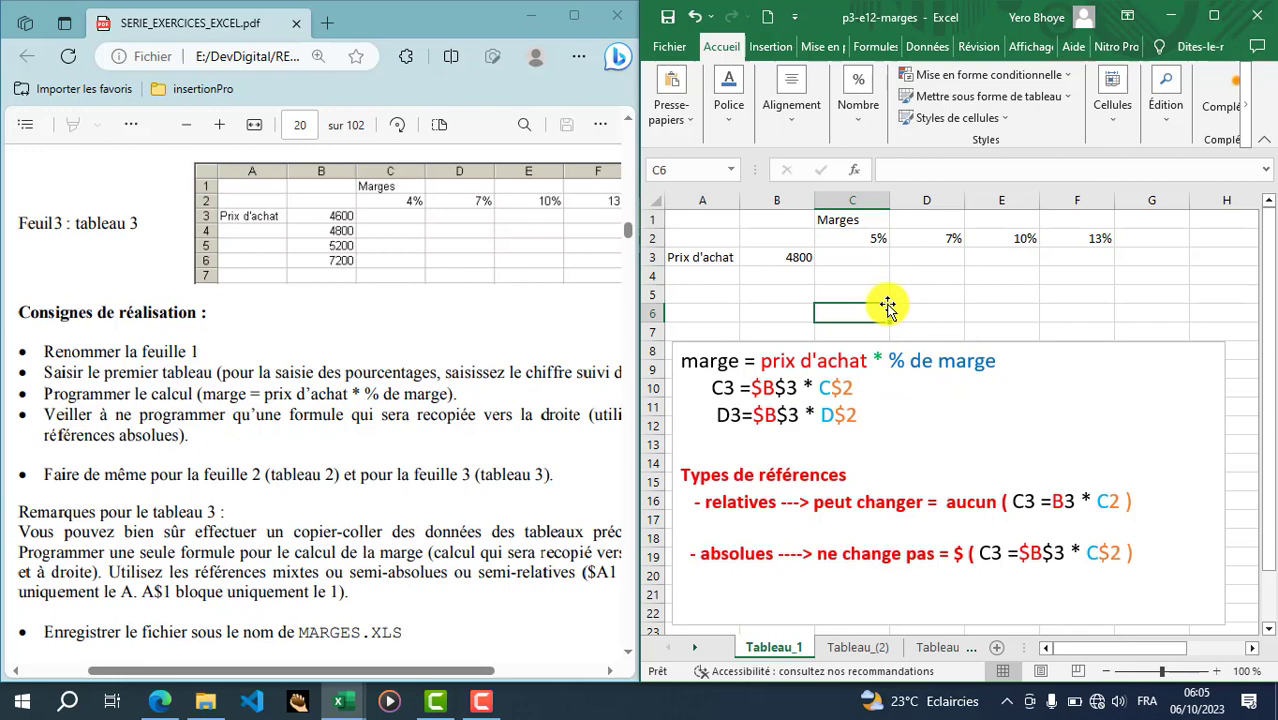
{"action": "left_click", "coordinate": [859, 236]}
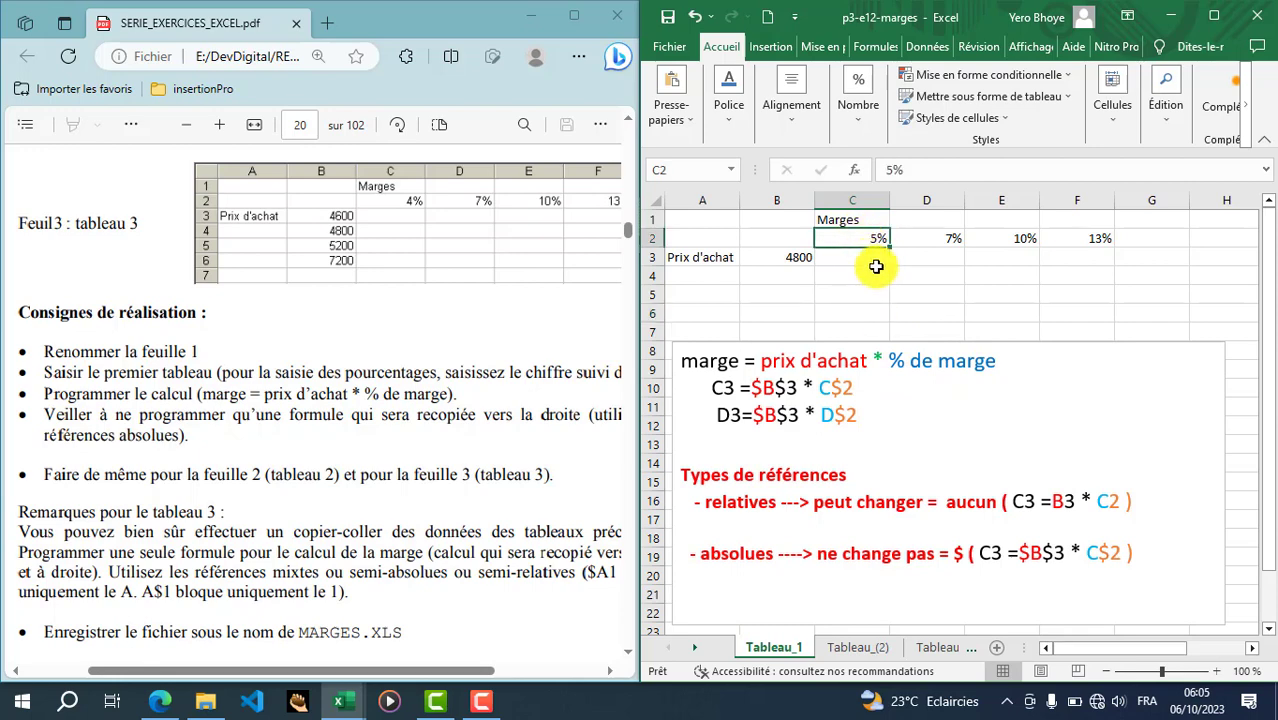
{"action": "left_click", "coordinate": [1211, 14]}
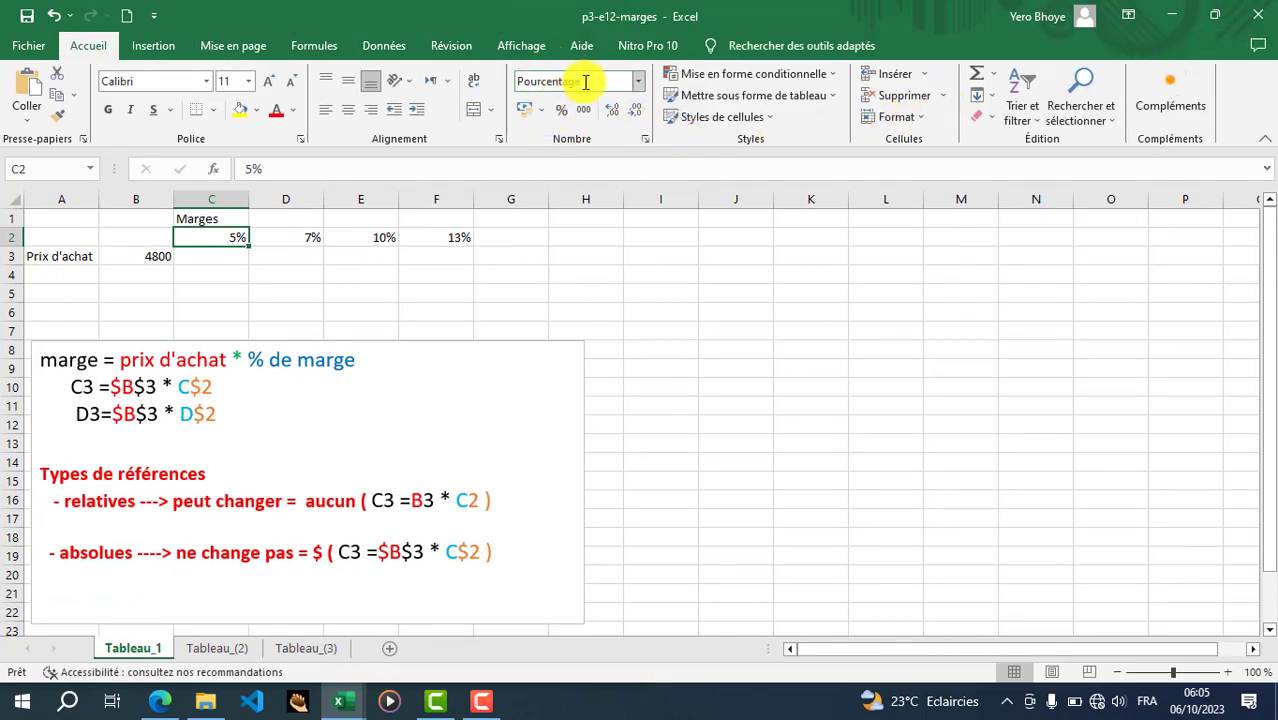
- Apply the Pourcentage number format to empty cell H4 of Tableau_1 and enter 5 in it
{"action": "left_click", "coordinate": [586, 279]}
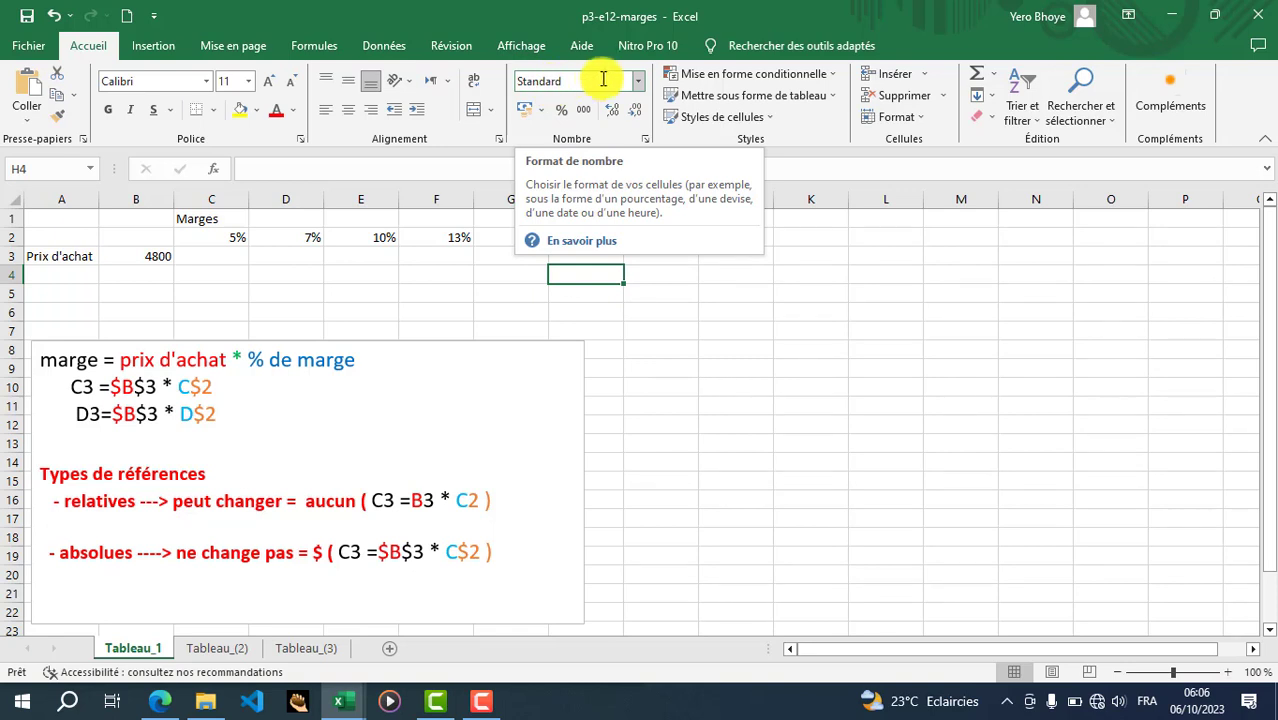
{"action": "left_click", "coordinate": [636, 87]}
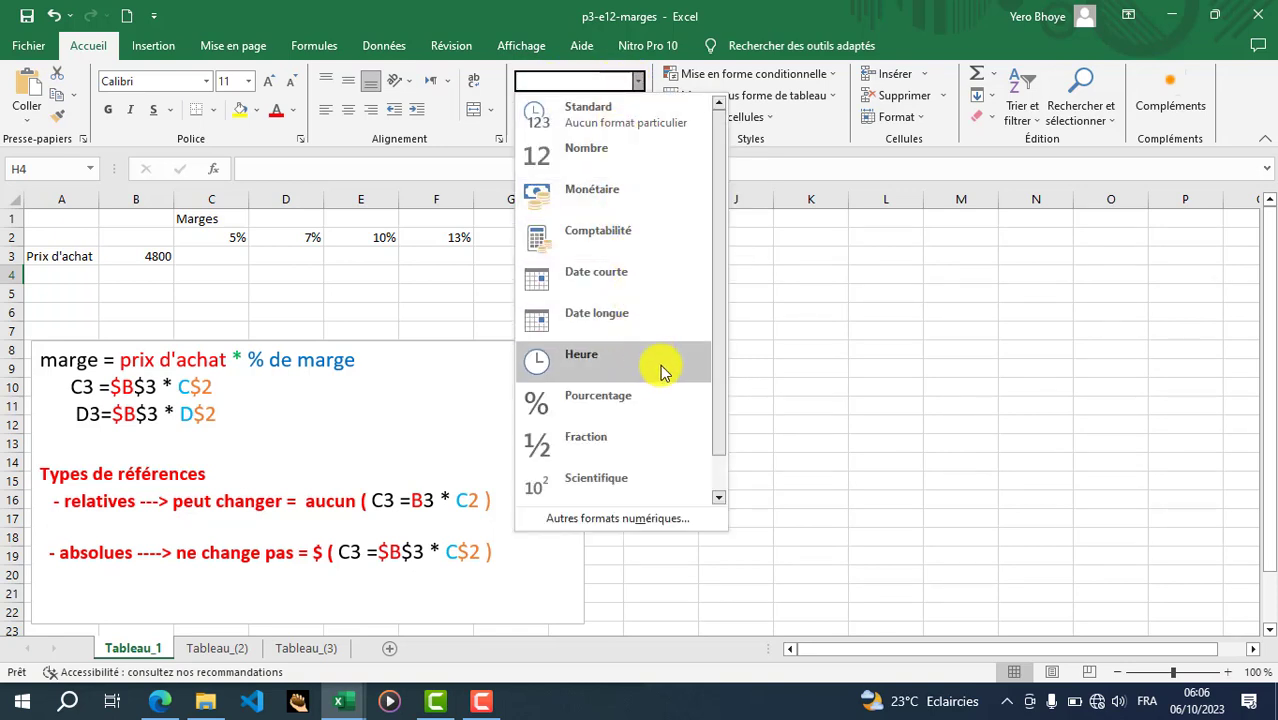
{"action": "left_click", "coordinate": [618, 401]}
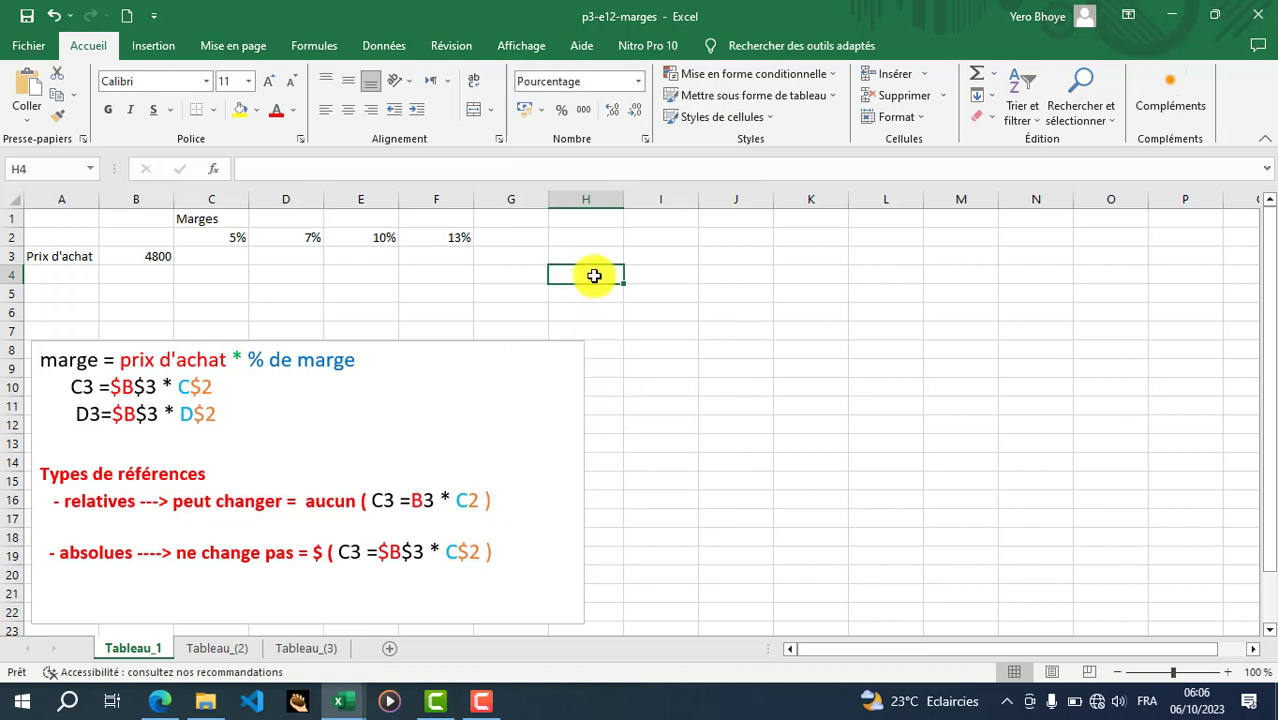
{"action": "left_click", "coordinate": [591, 310]}
{"action": "type", "text": "5"}
{"action": "left_click", "coordinate": [628, 369]}
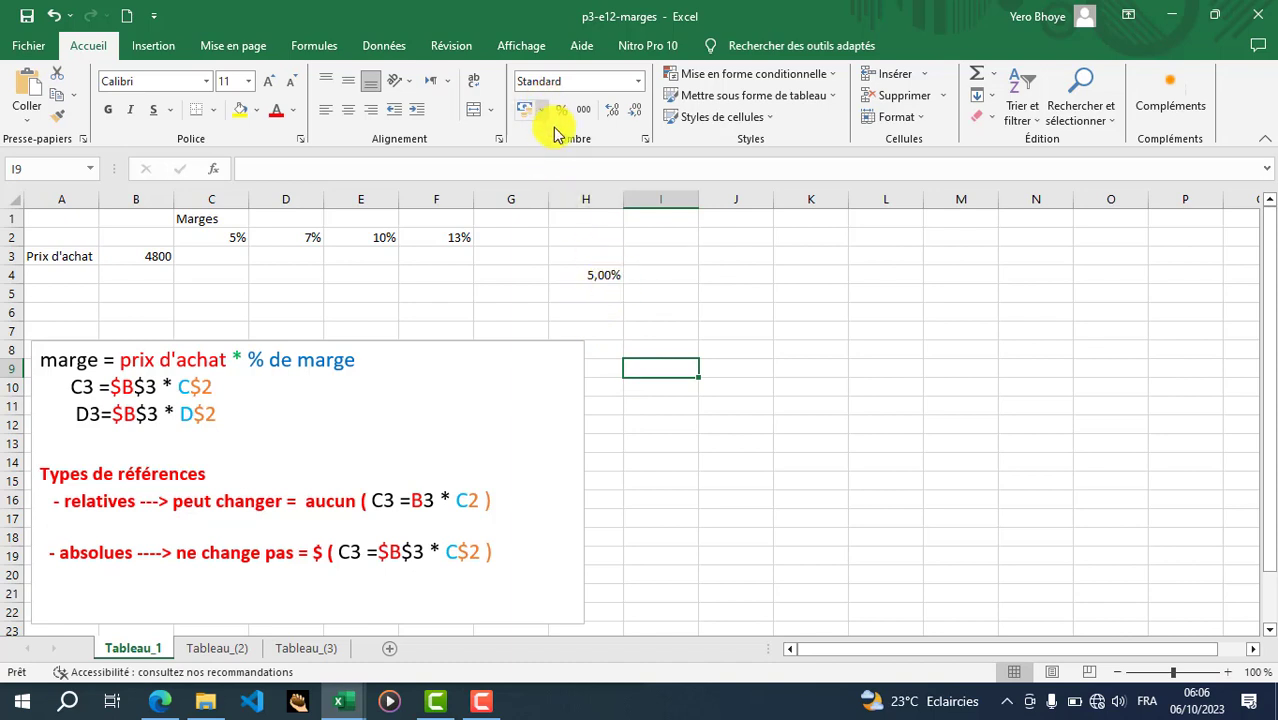
- Check the content of test cell H4, clear it, and return to the first margin rate in C2
{"action": "left_click_drag", "start_coordinate": [616, 277], "coordinate": [619, 300]}
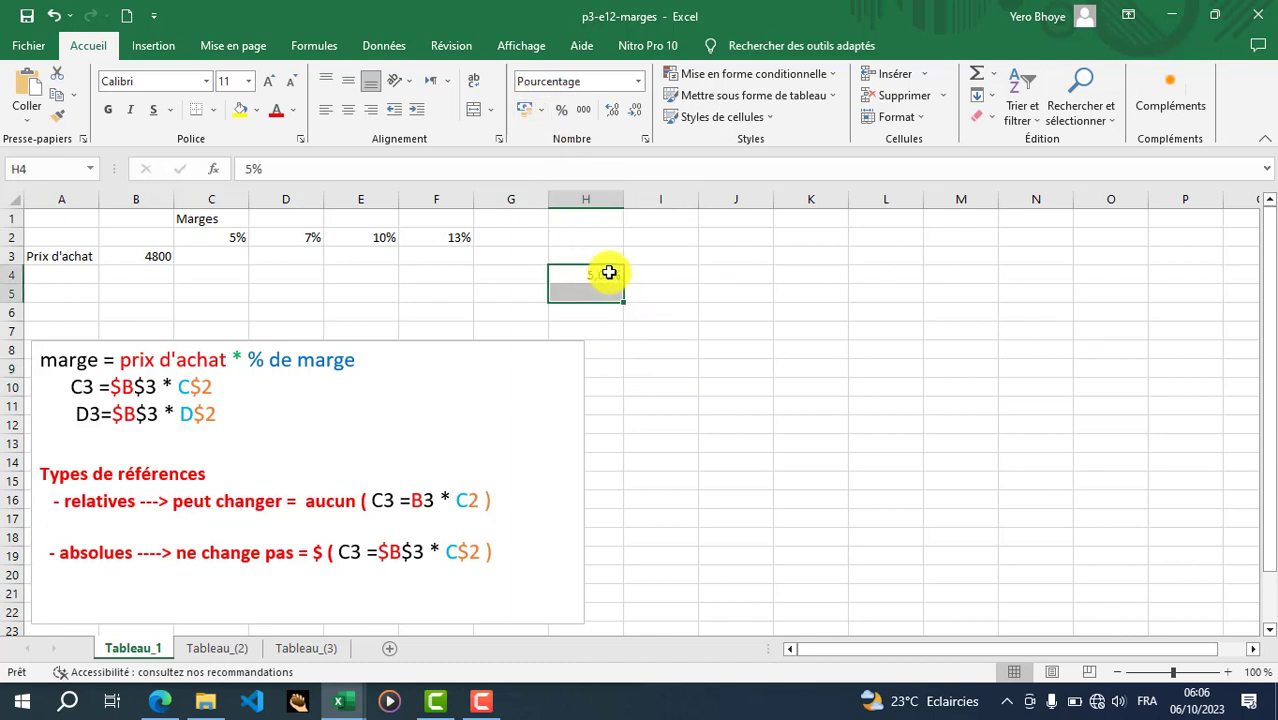
{"action": "left_click", "coordinate": [649, 371]}
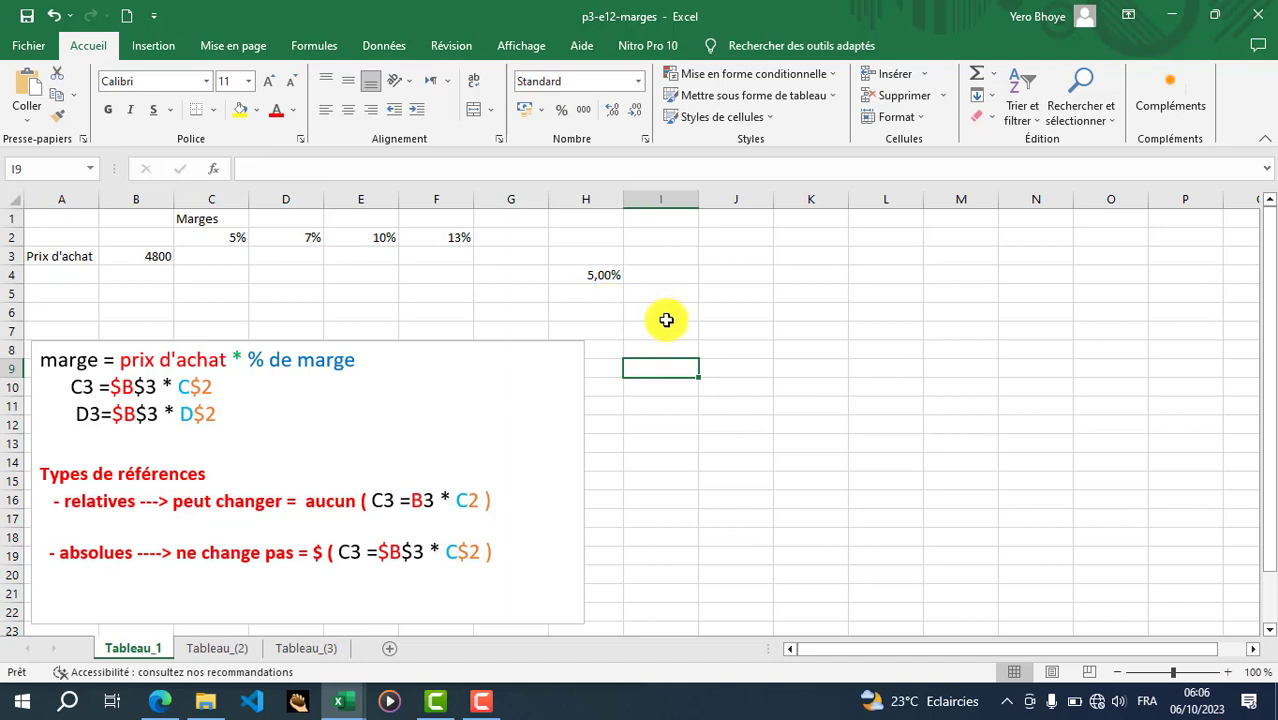
{"action": "left_click", "coordinate": [598, 277]}
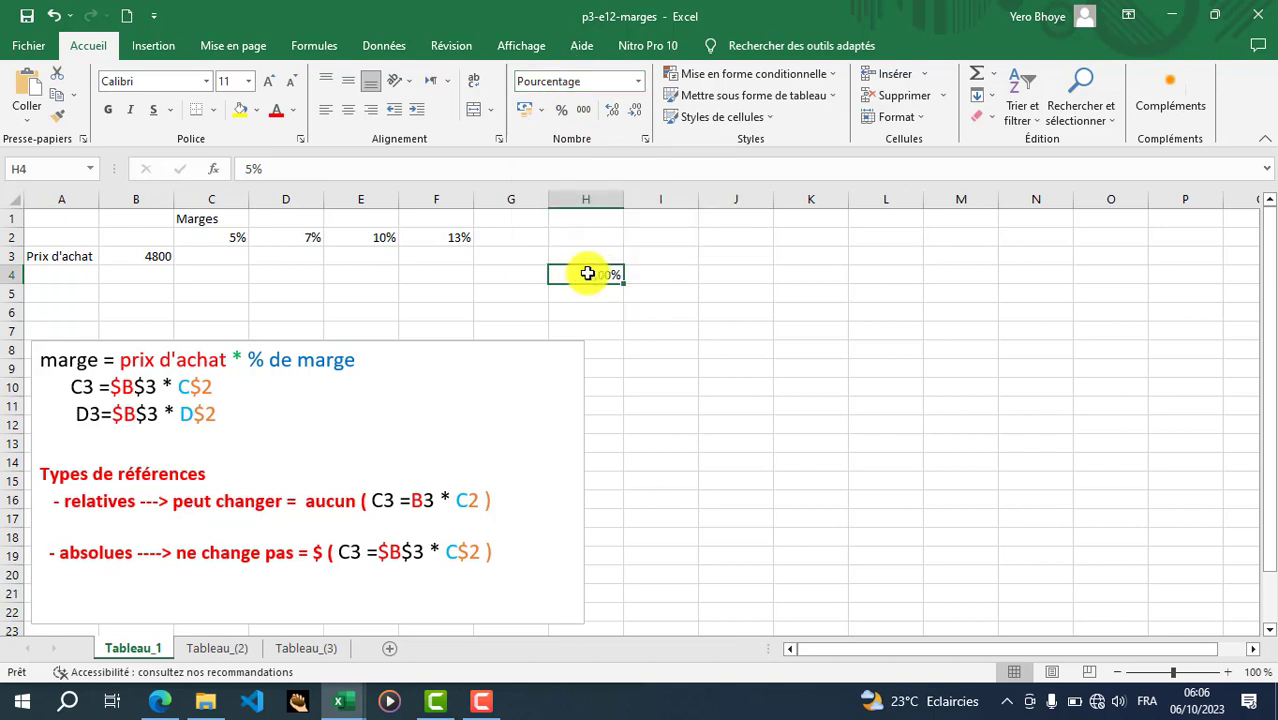
{"action": "left_click", "coordinate": [244, 238]}
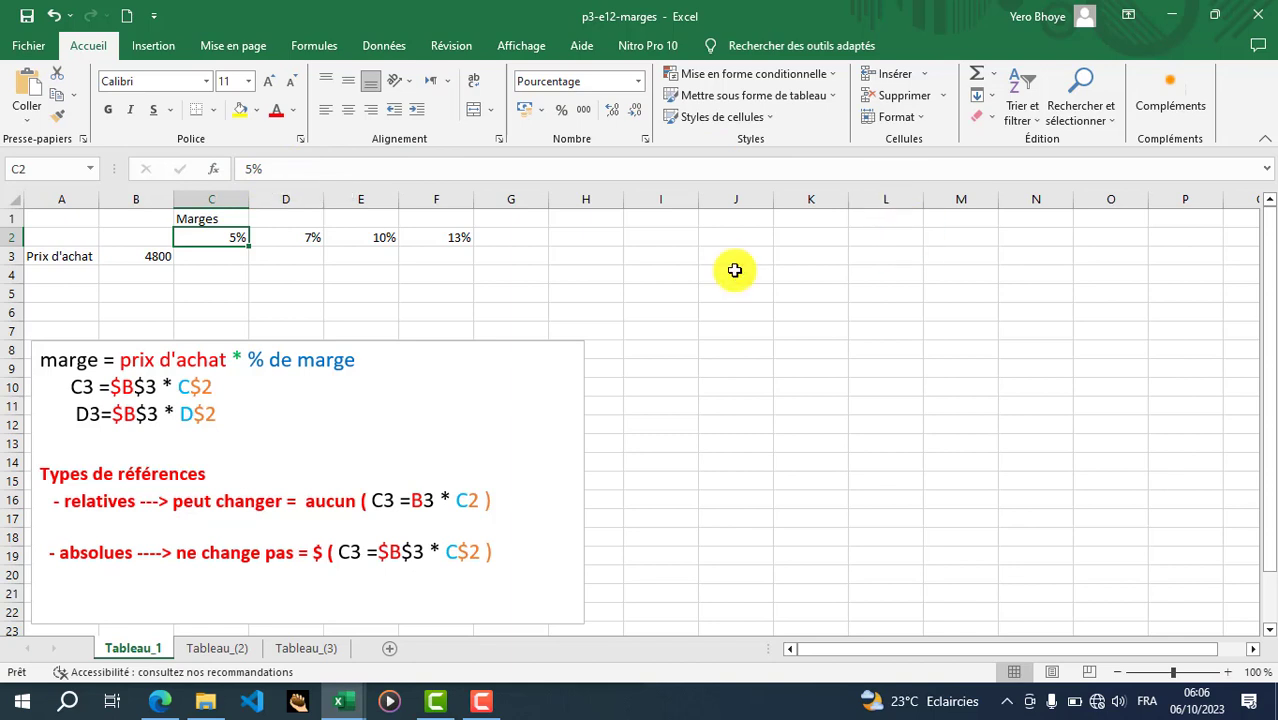
- Enter 5 in the unformatted cell H5 and reselect it to check its number format
{"action": "left_click", "coordinate": [585, 288]}
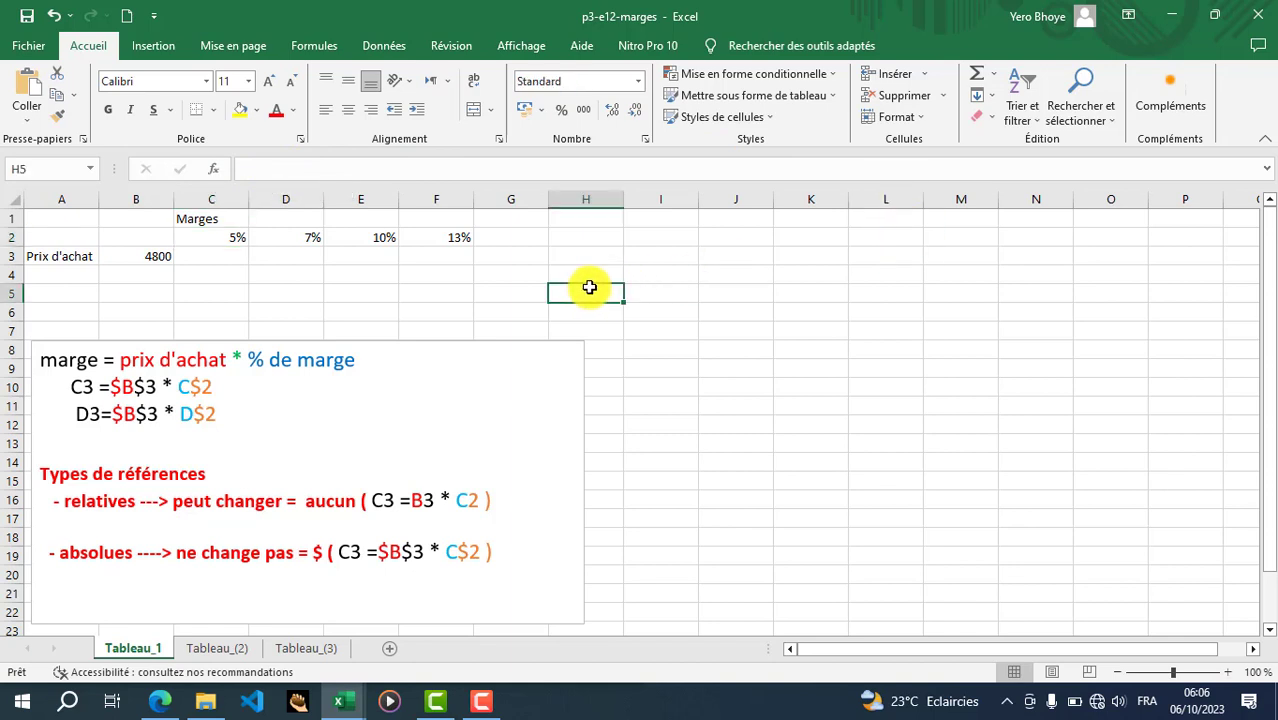
{"action": "type", "text": "5"}
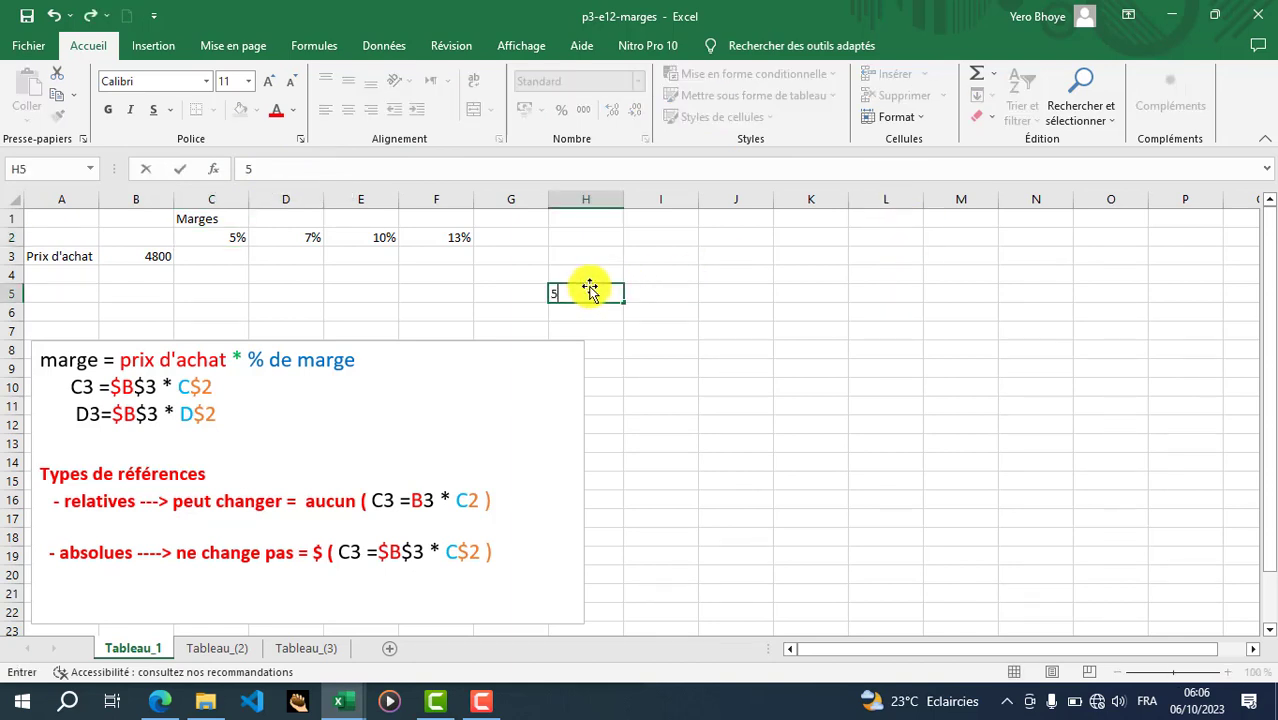
{"action": "left_click", "coordinate": [661, 296]}
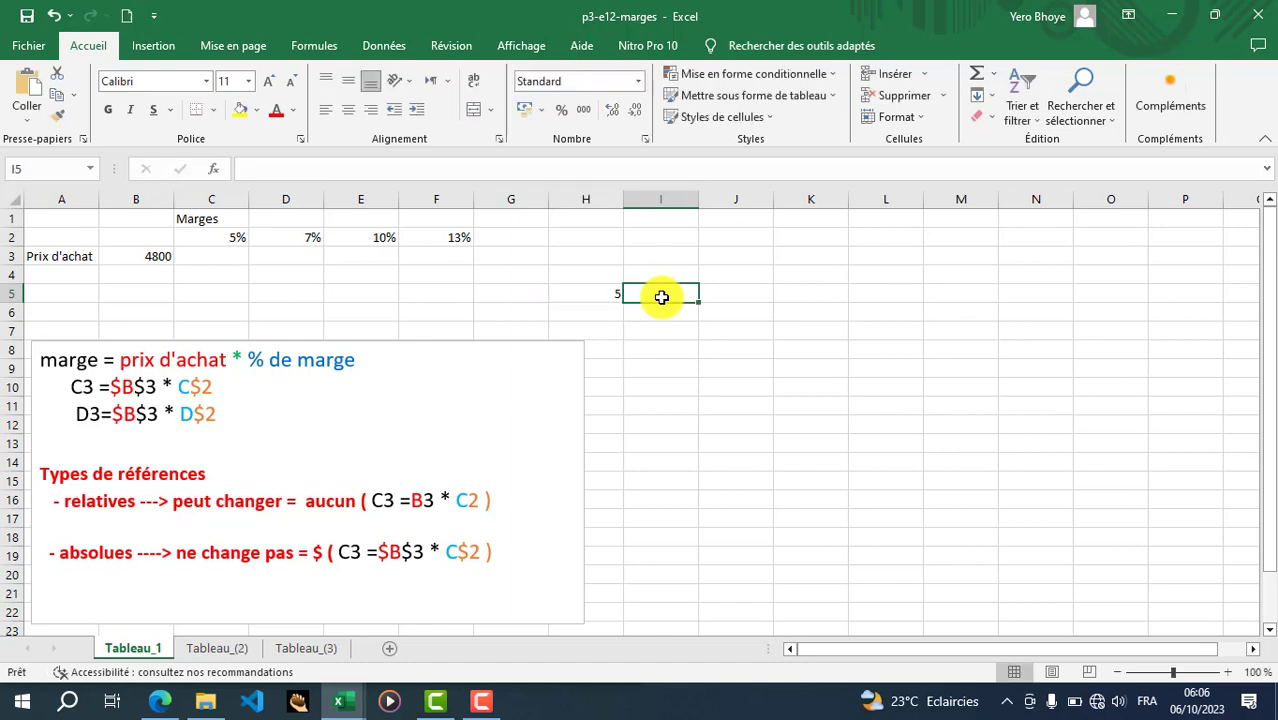
{"action": "left_click", "coordinate": [585, 292]}
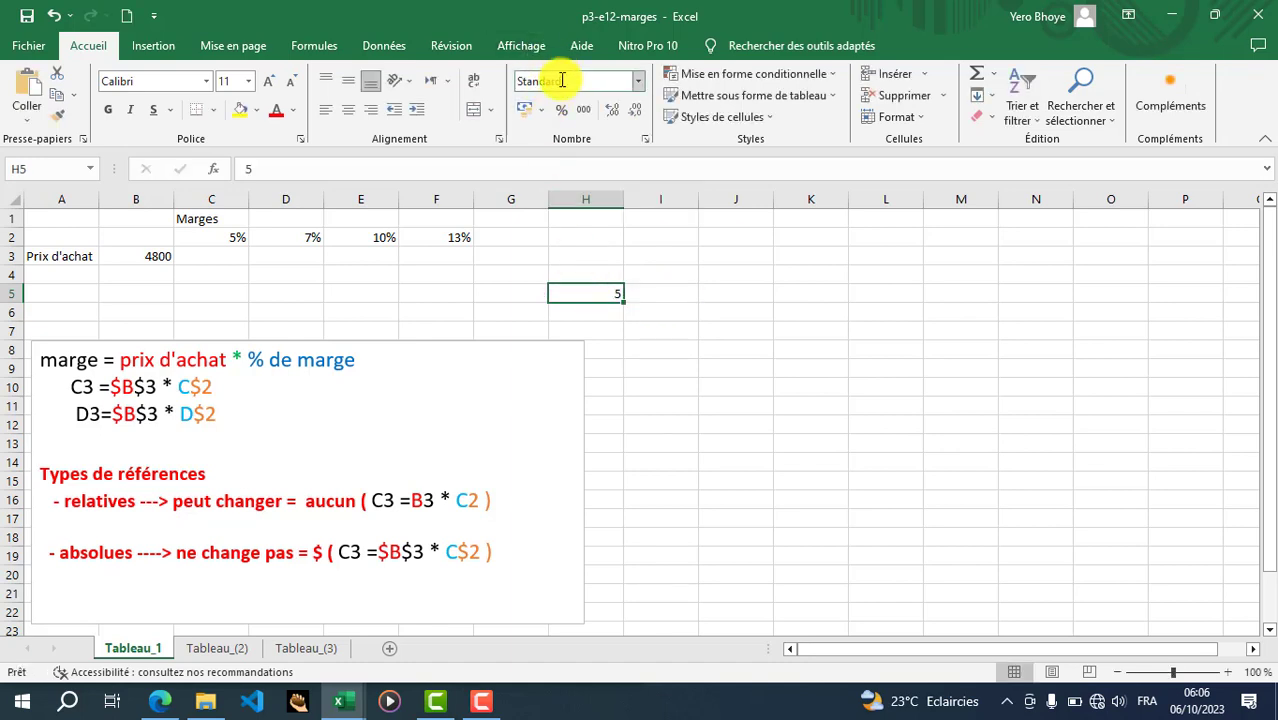
- Change the value in H5 to 5%, check its number format, and clear the test cell
{"action": "double_click", "coordinate": [605, 291]}
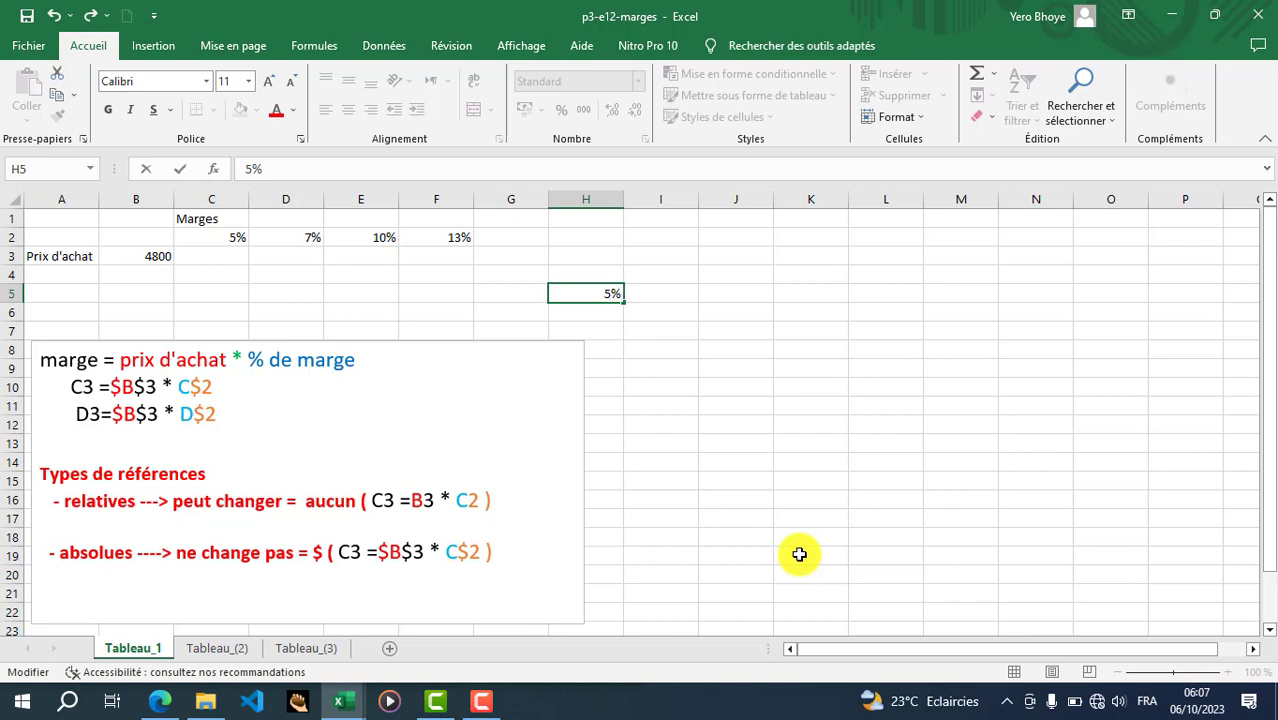
{"action": "key", "text": "Return"}
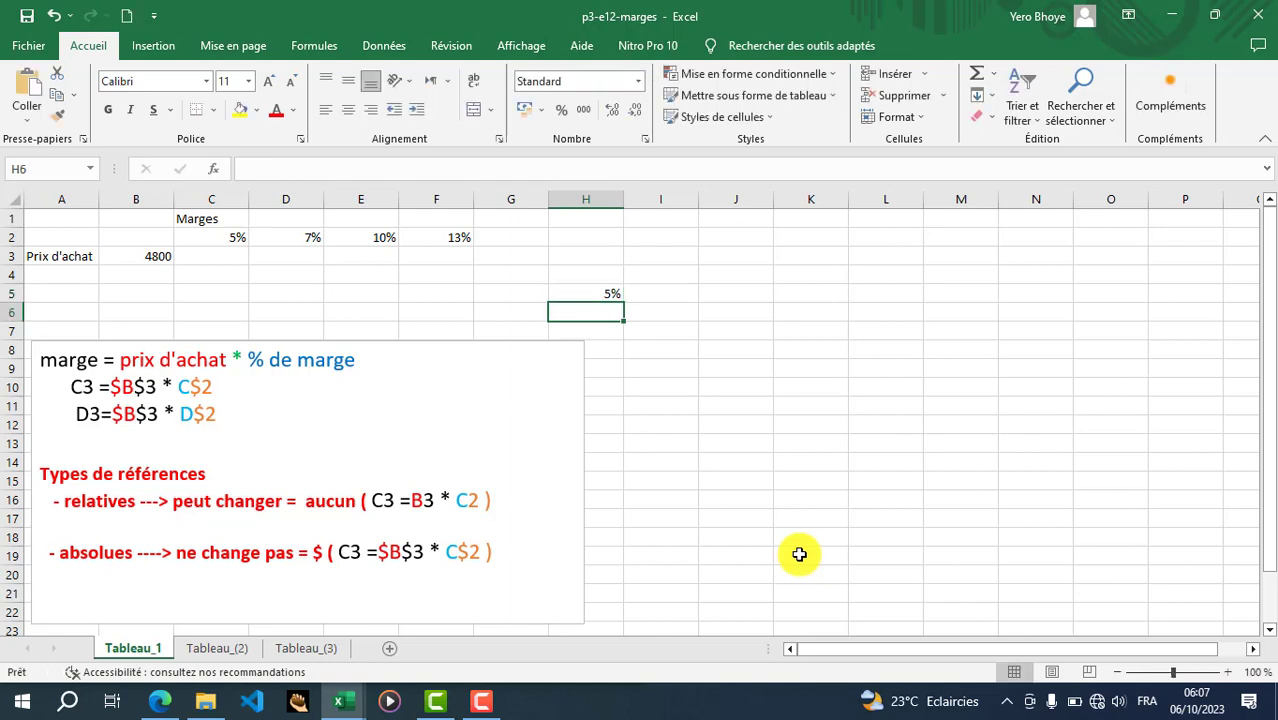
{"action": "left_click", "coordinate": [609, 294]}
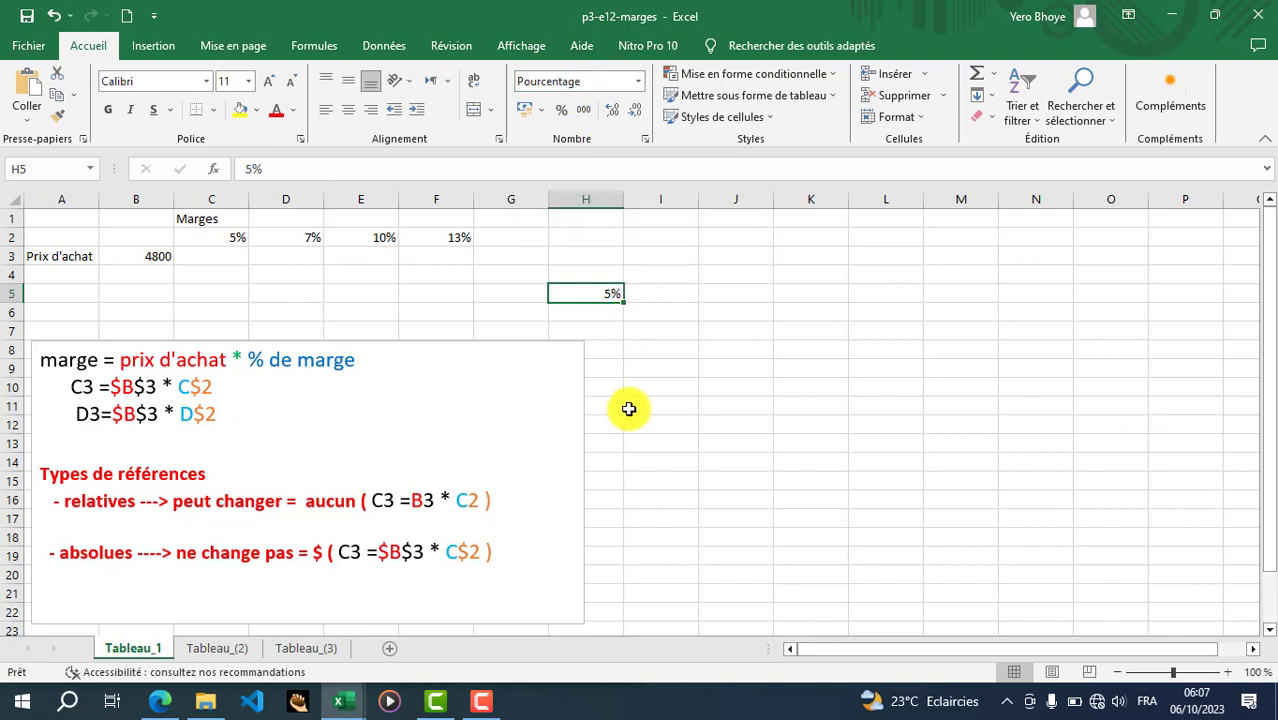
{"action": "left_click", "coordinate": [234, 237]}
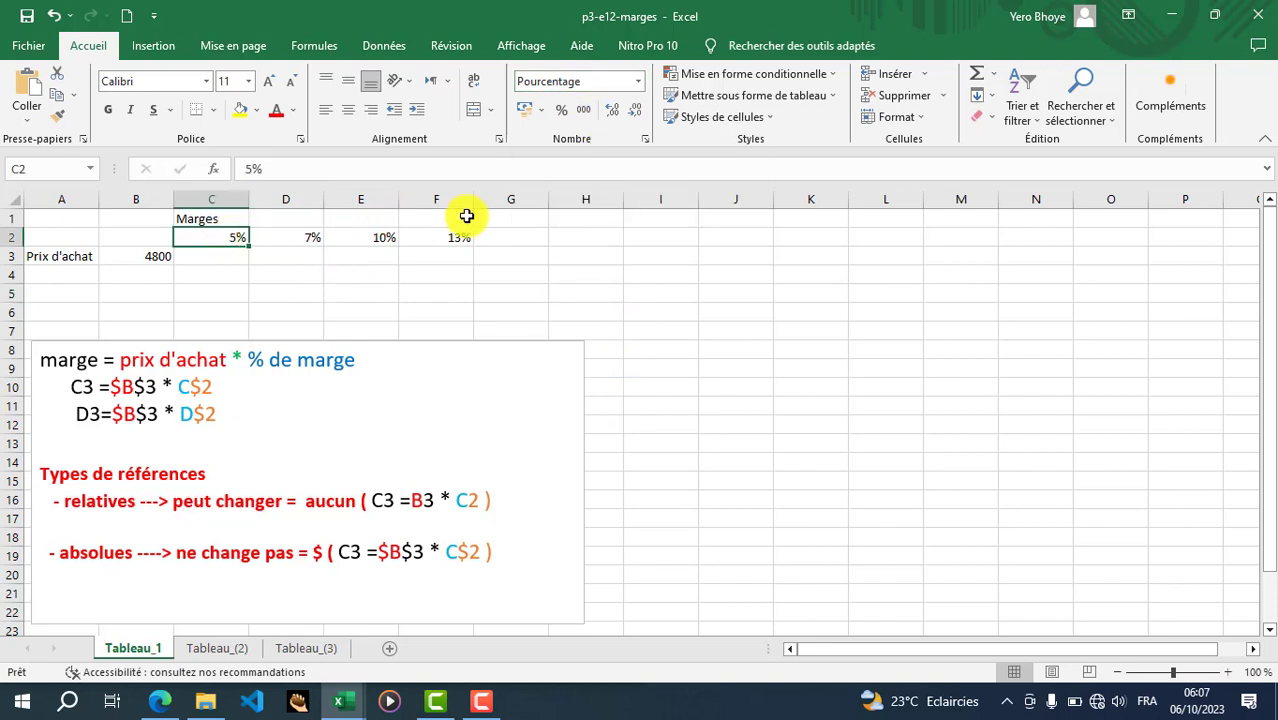
- Restore the workbook window beside the PDF exercise and select the first margin cell, C3
{"action": "left_click", "coordinate": [1214, 14]}
{"action": "left_click_drag", "start_coordinate": [779, 212], "coordinate": [1276, 190]}
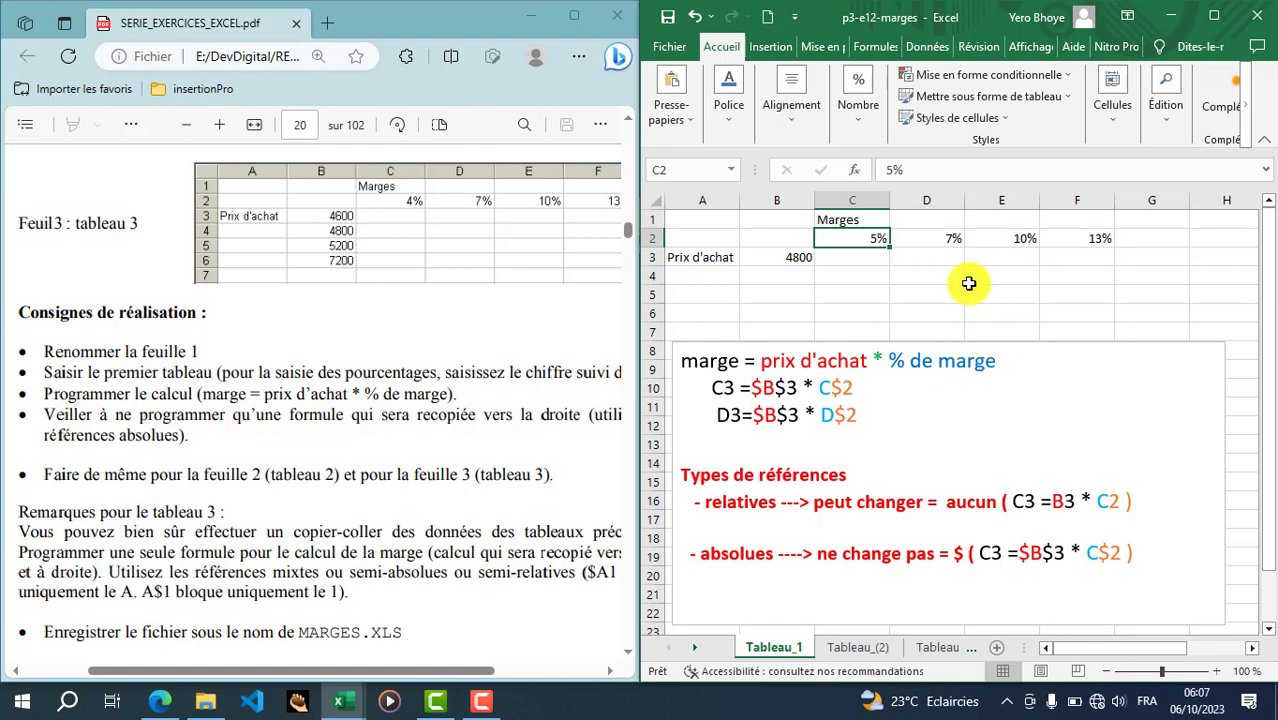
{"action": "left_click", "coordinate": [856, 259]}
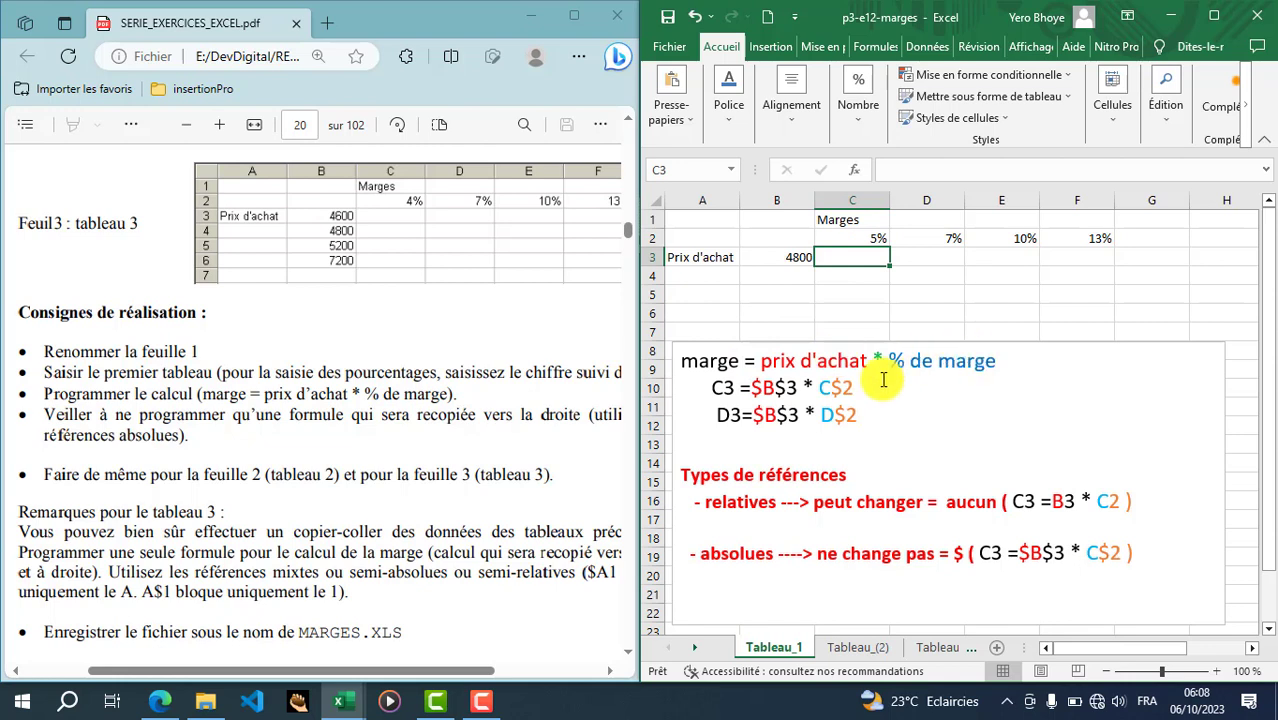
- Examine the margin formulas in the notes text box and relate them to cells C3, B3 and C2
{"action": "left_click", "coordinate": [853, 414]}
{"action": "left_click_drag", "start_coordinate": [853, 414], "coordinate": [717, 388]}
{"action": "left_click", "coordinate": [773, 387]}
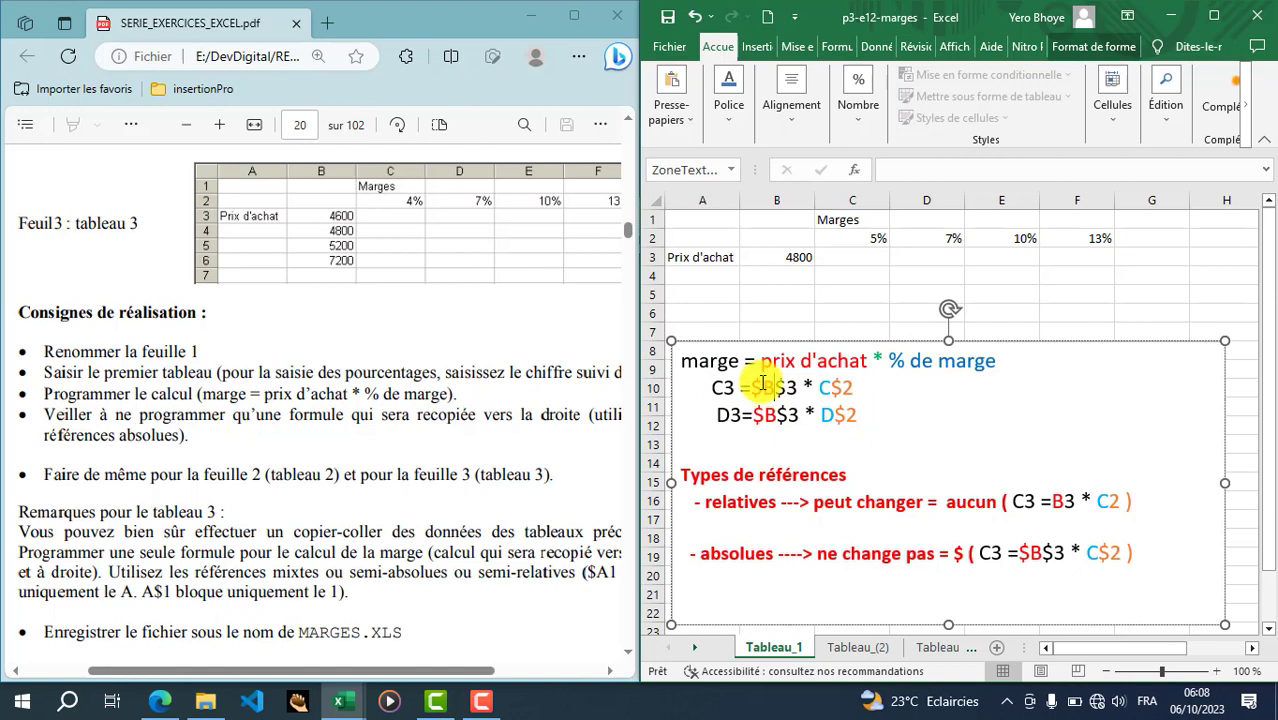
{"action": "left_click_drag", "start_coordinate": [754, 388], "coordinate": [764, 388]}
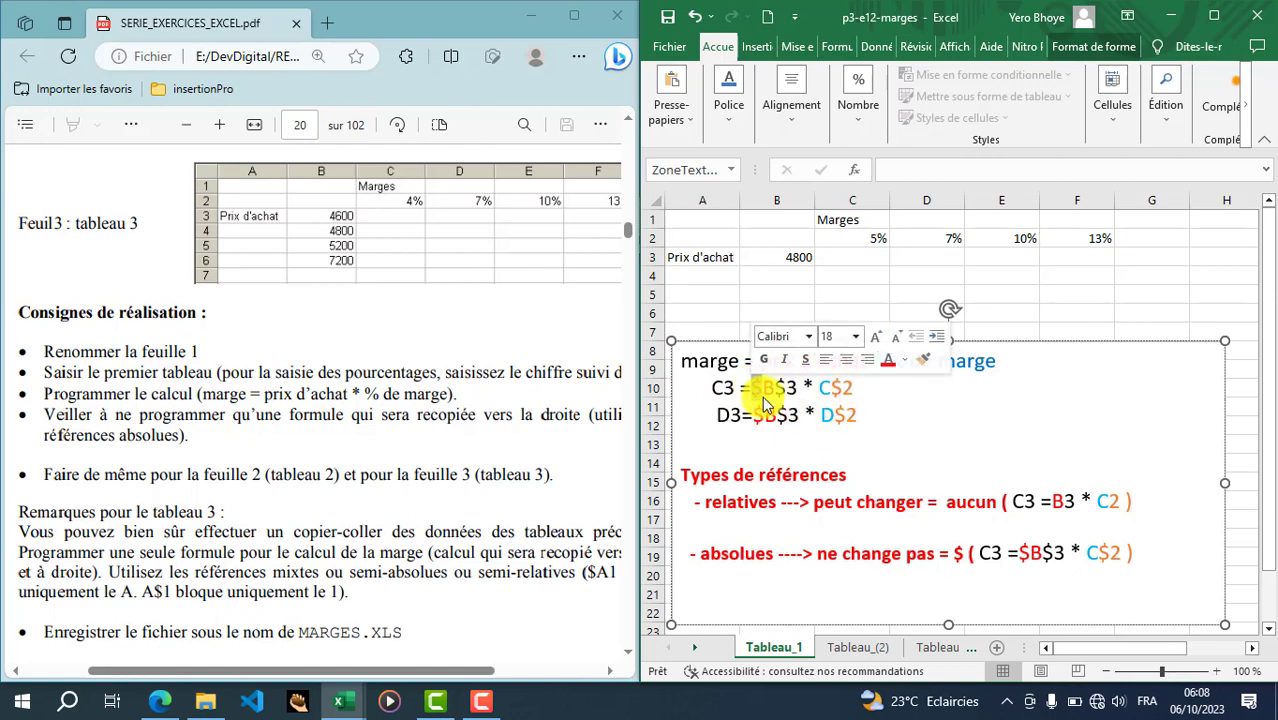
{"action": "left_click", "coordinate": [849, 257]}
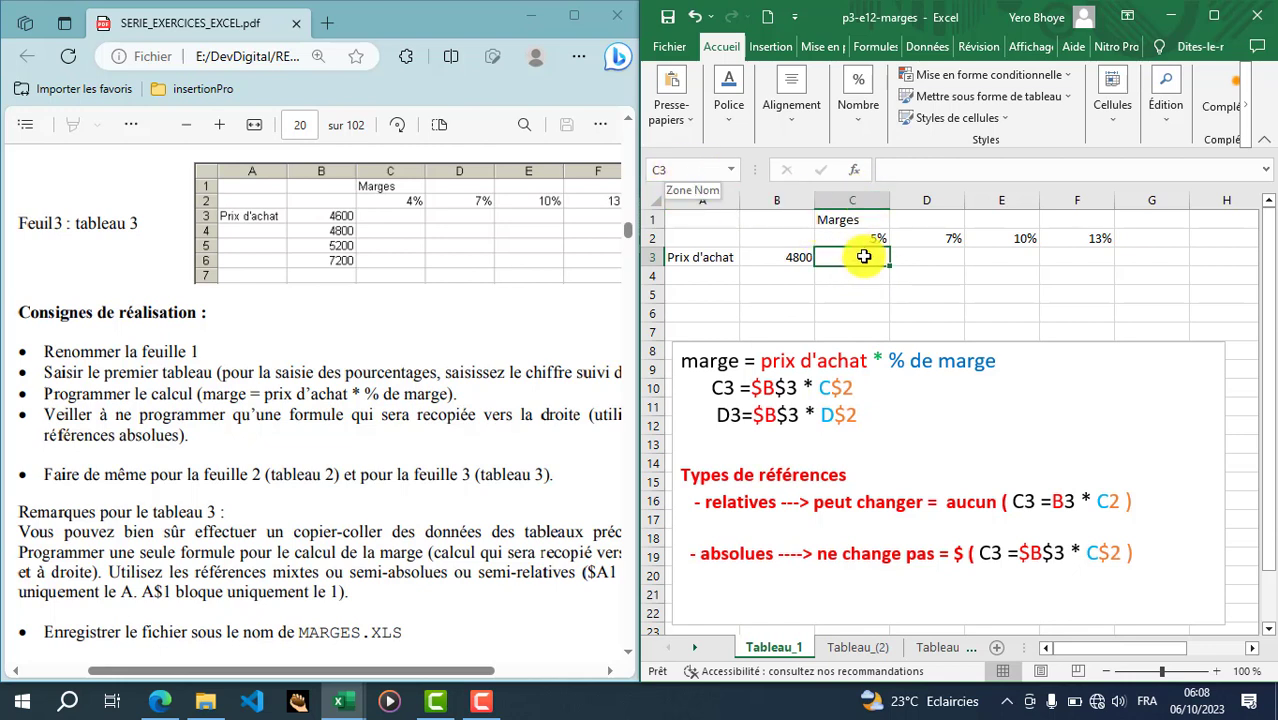
{"action": "left_click", "coordinate": [787, 255]}
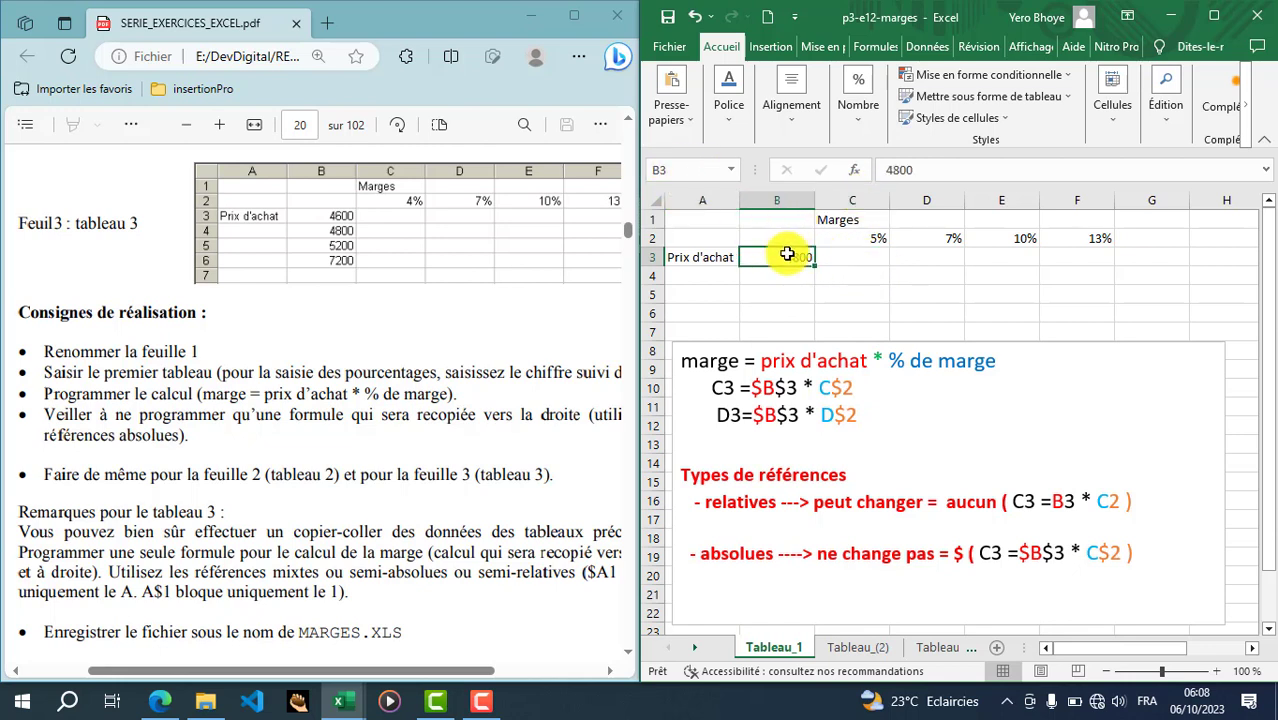
{"action": "left_click", "coordinate": [866, 237]}
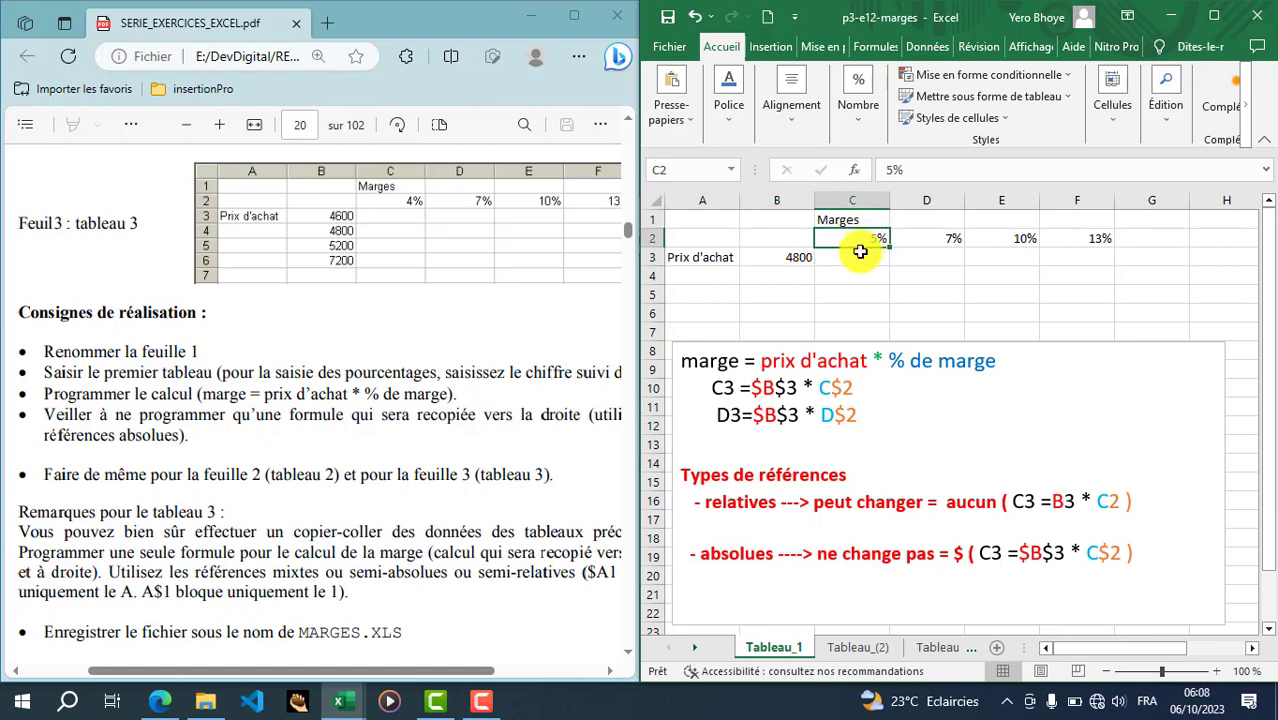
- Enter the margin formula =B3*C2 with relative references in cell C3
{"action": "left_click", "coordinate": [857, 256]}
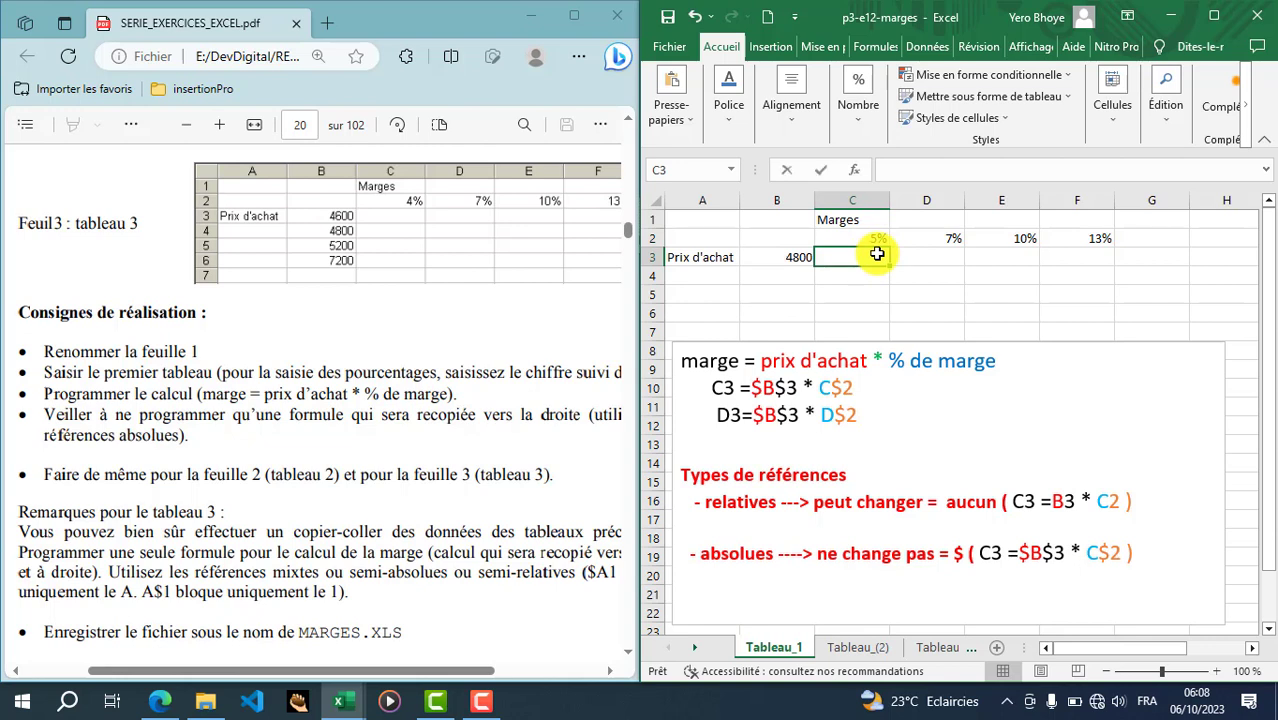
{"action": "type", "text": "+"}
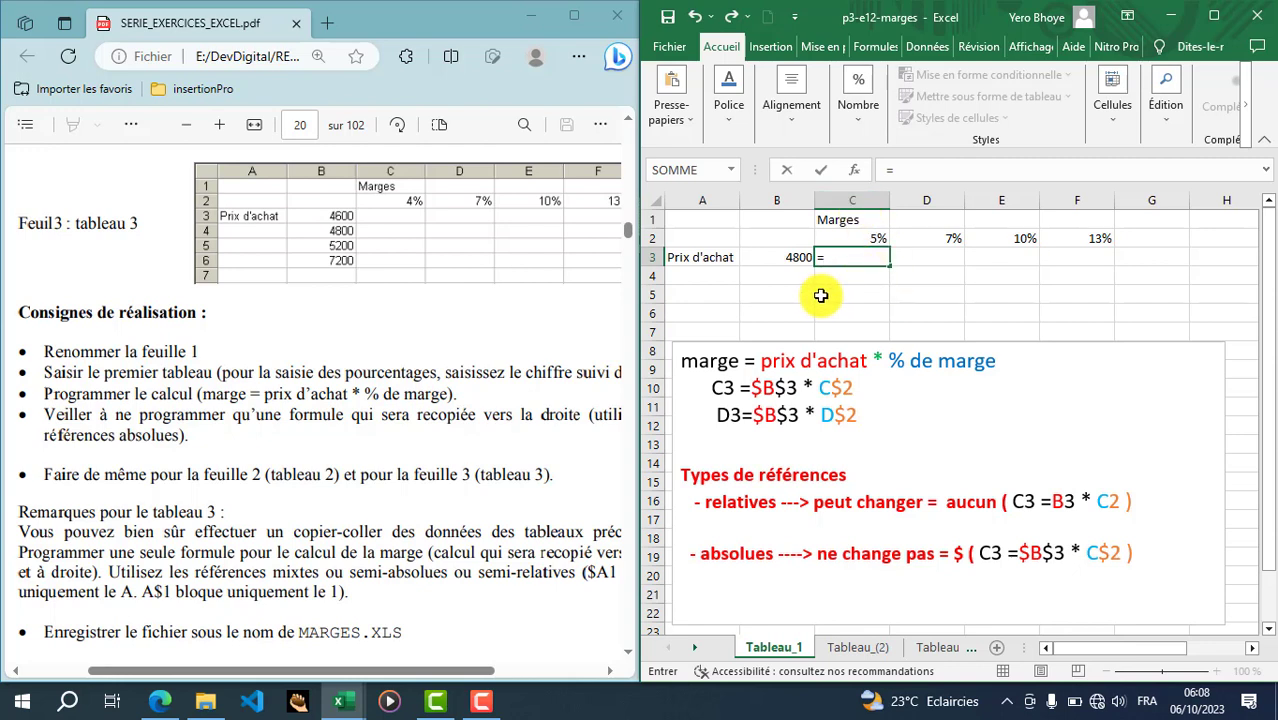
{"action": "left_click", "coordinate": [796, 255]}
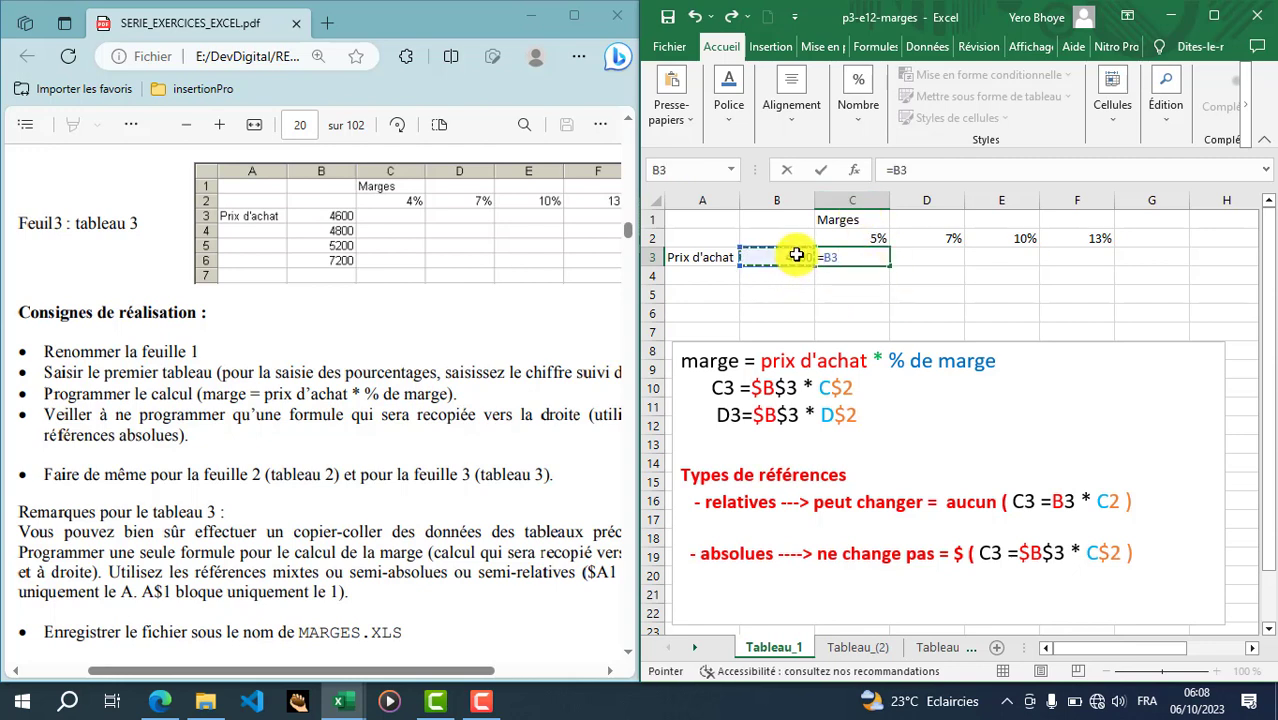
{"action": "type", "text": "*"}
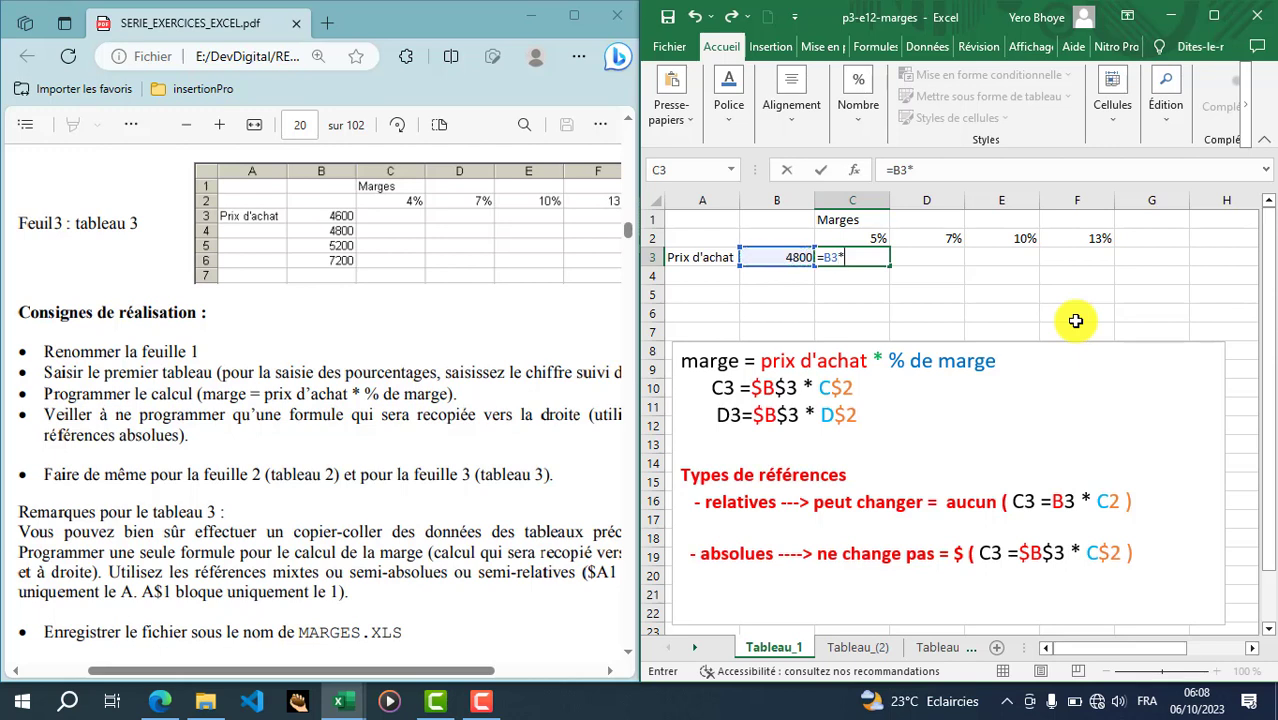
{"action": "left_click", "coordinate": [870, 236]}
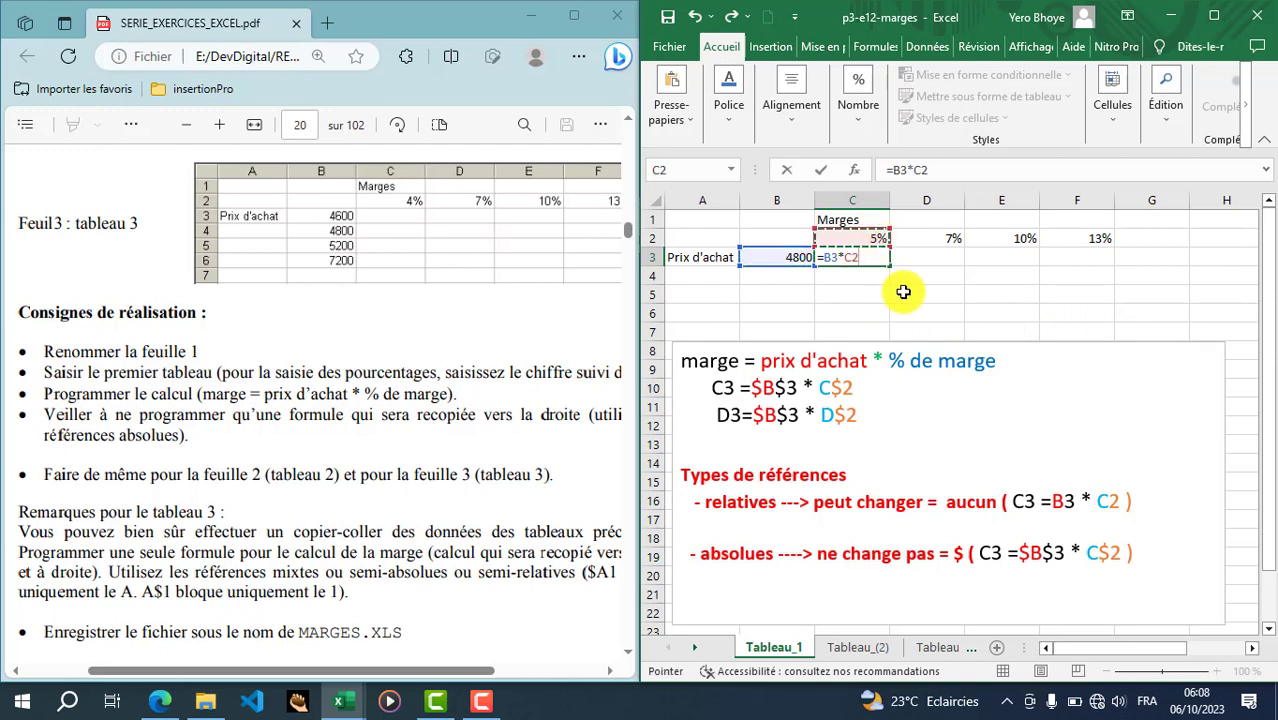
{"action": "key", "text": "Return"}
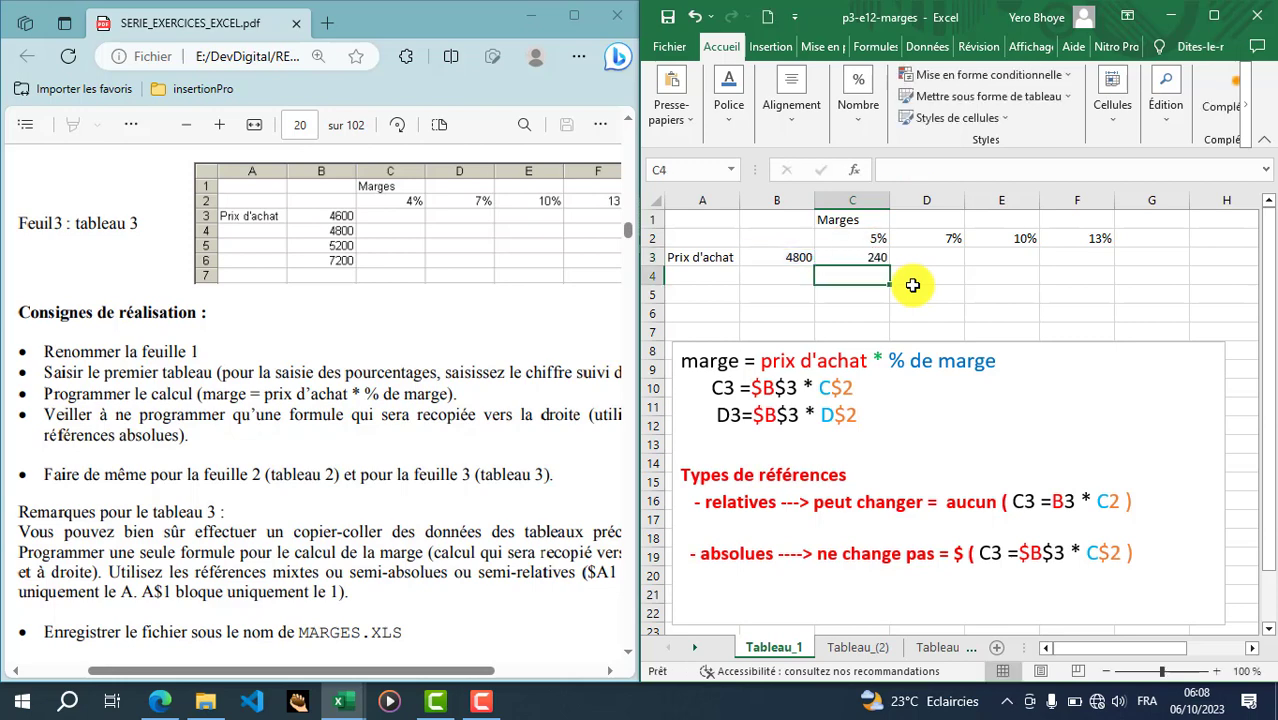
- Copy the relative formula from C3 across to D3:F3 and select D3 to inspect its copied formula
{"action": "scroll", "coordinate": [910, 284], "scroll_direction": "up", "scroll_amount": 1}
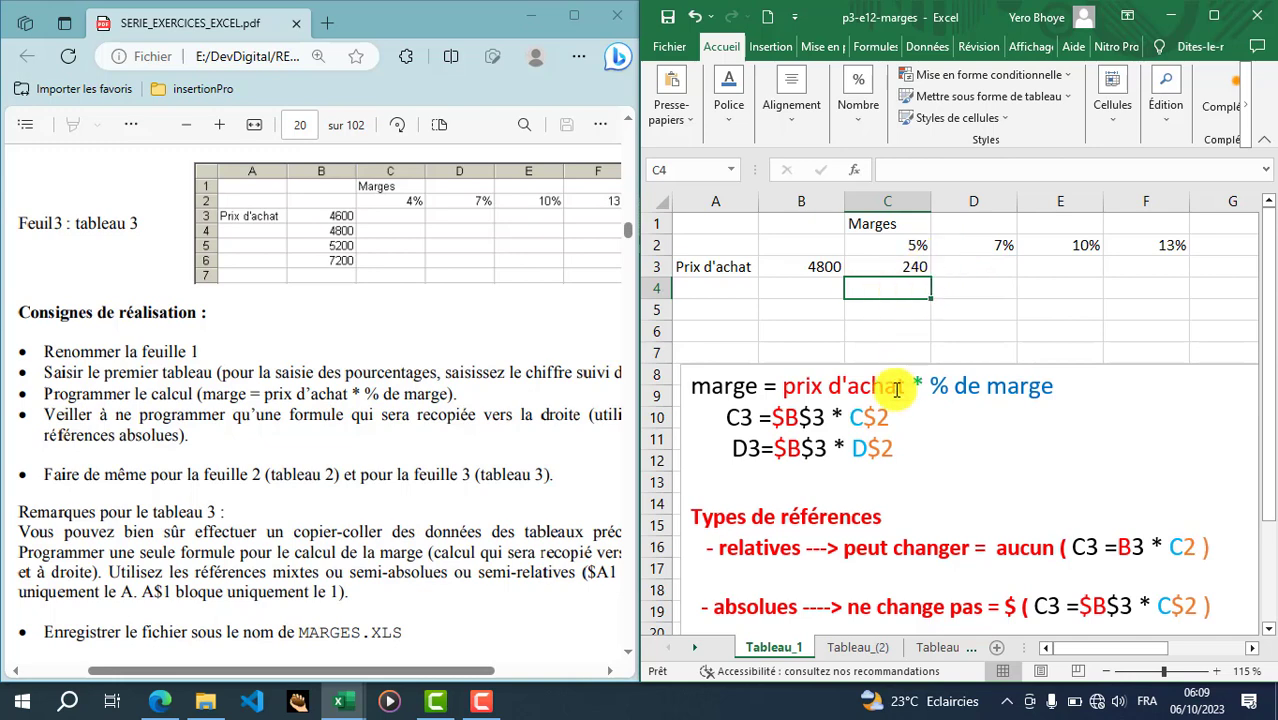
{"action": "left_click", "coordinate": [916, 268]}
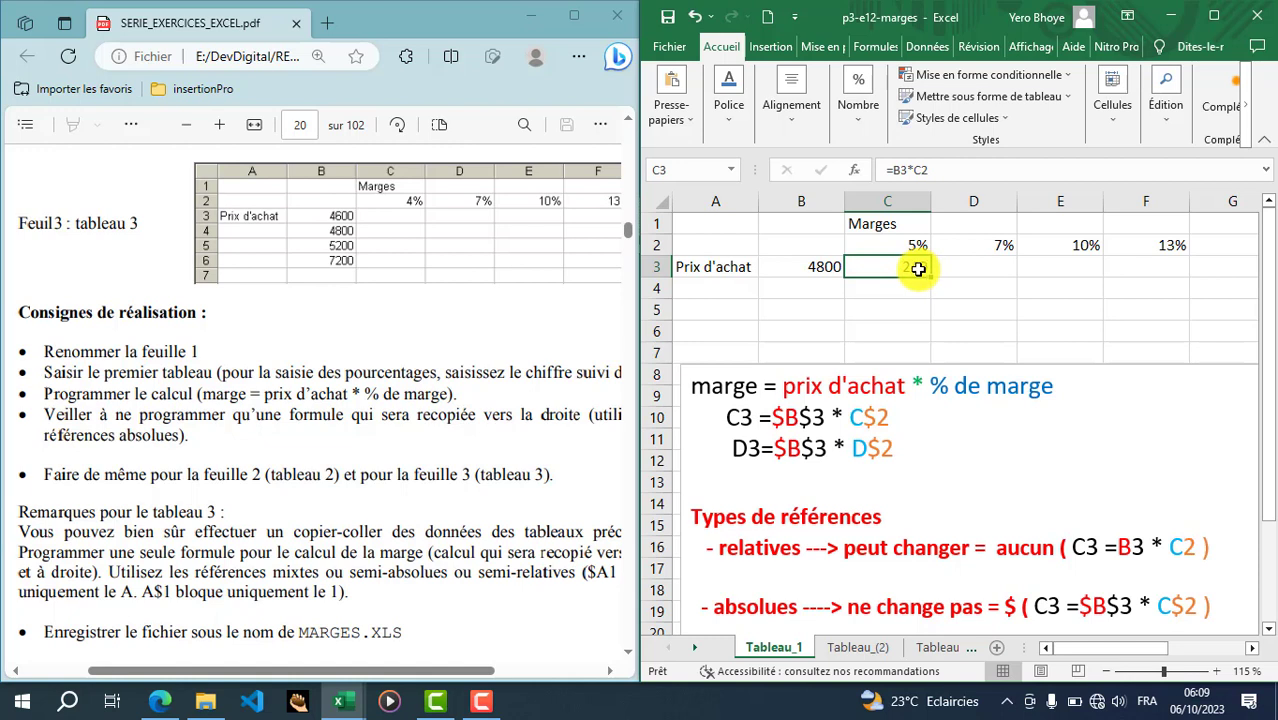
{"action": "left_click", "coordinate": [979, 266]}
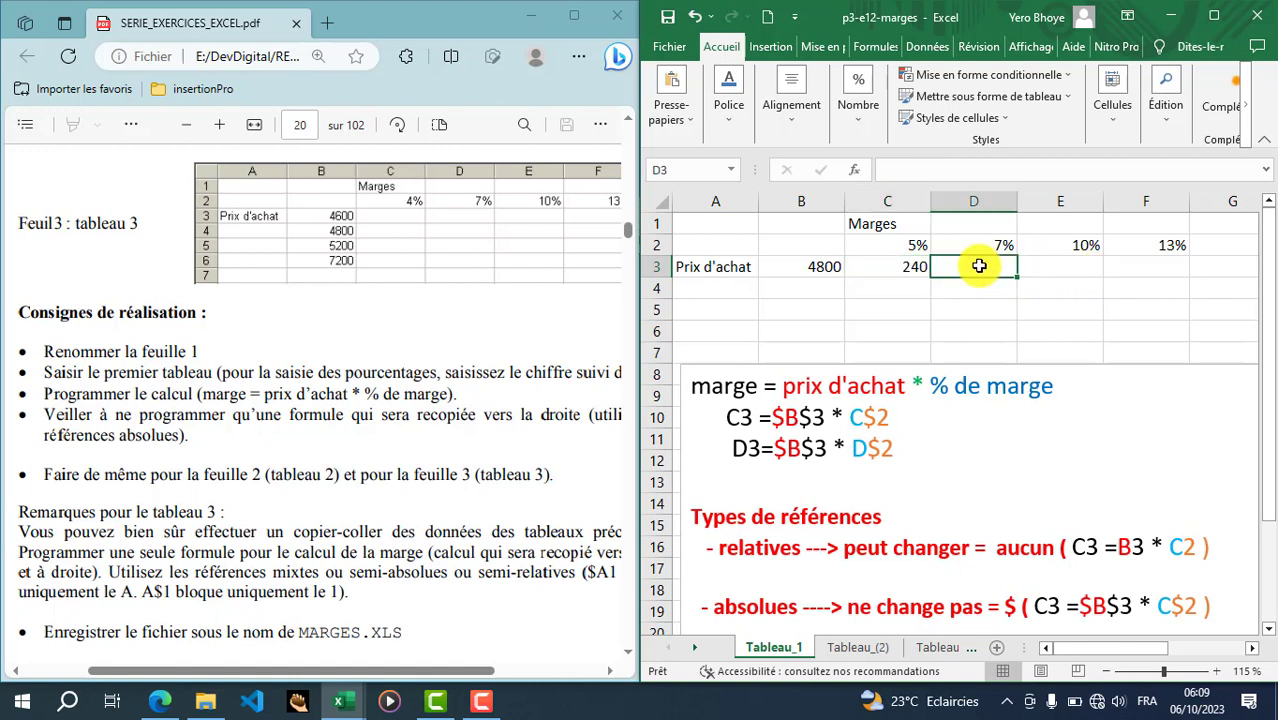
{"action": "left_click", "coordinate": [910, 263]}
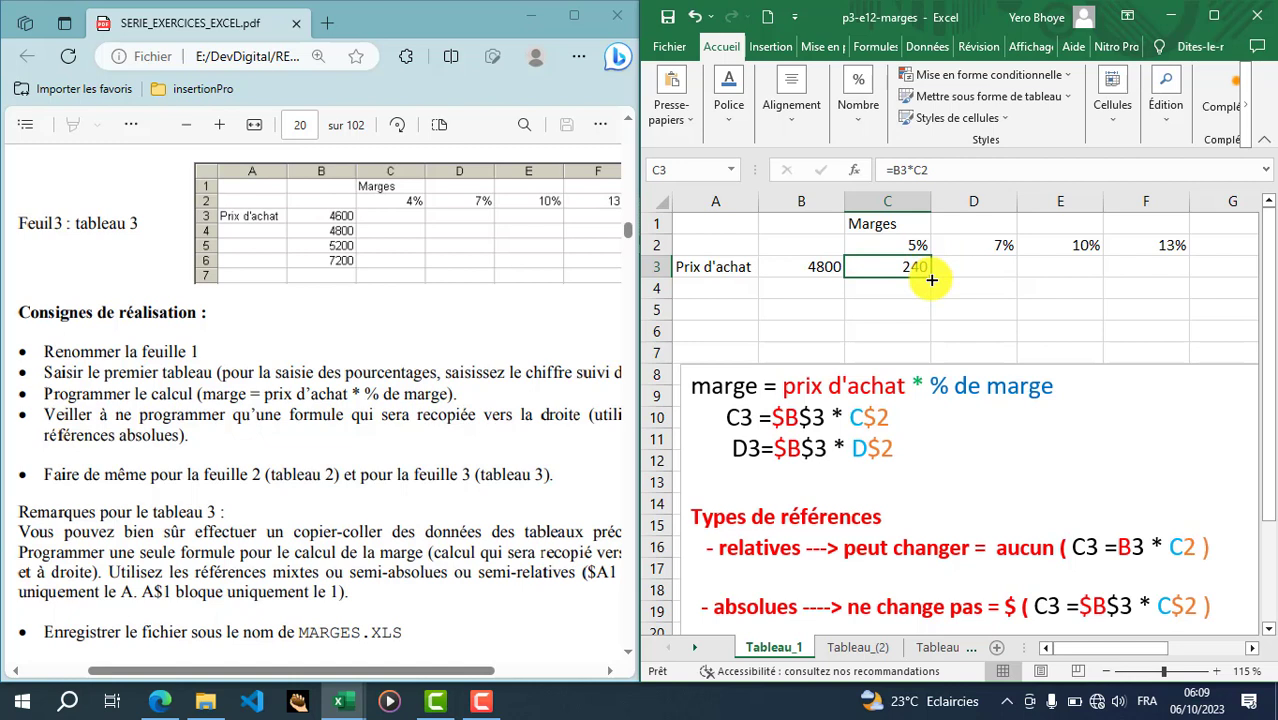
{"action": "left_click_drag", "start_coordinate": [931, 280], "coordinate": [1184, 267]}
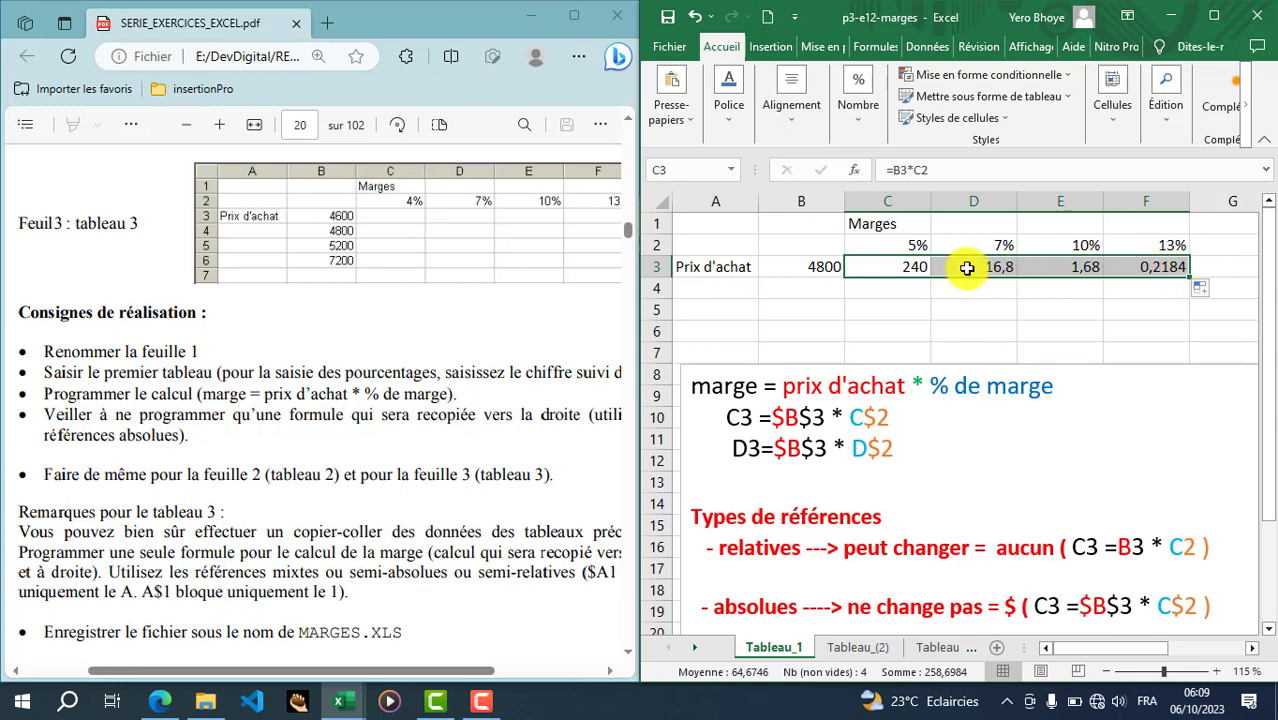
{"action": "left_click", "coordinate": [997, 267]}
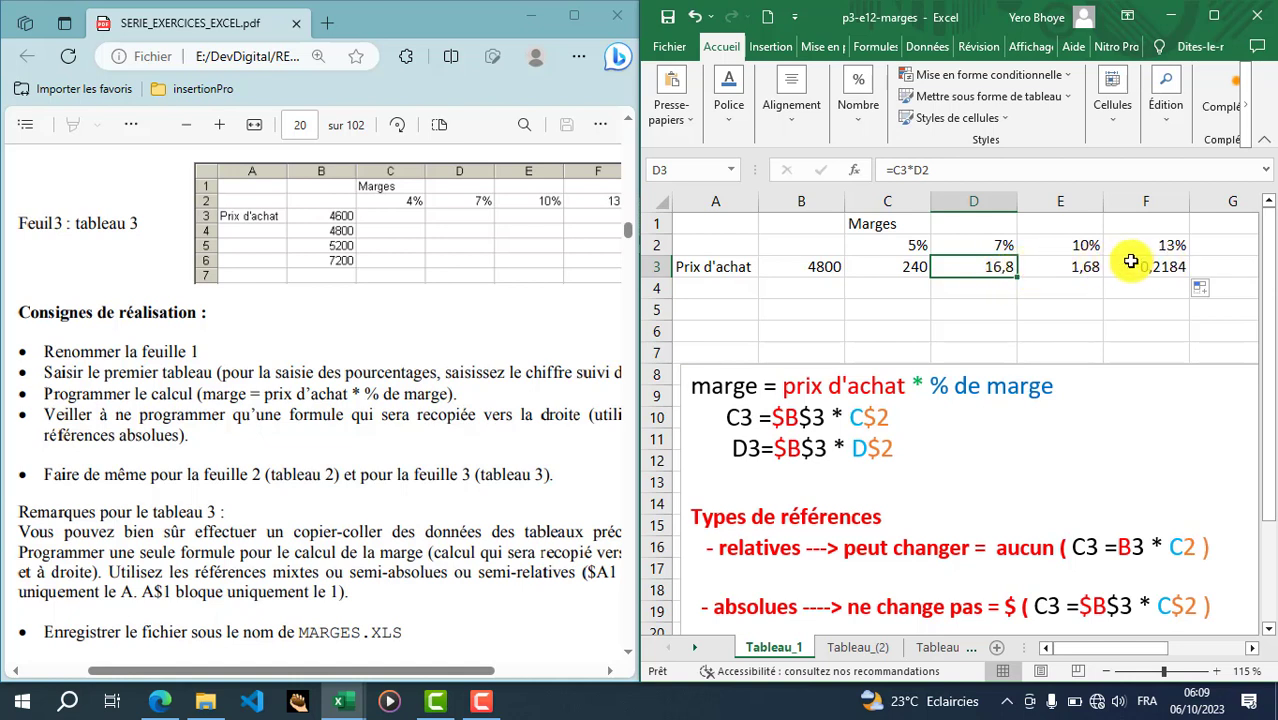
- Inspect the copied margin formulas in D3, E3 and F3 to see which cells each one references
{"action": "double_click", "coordinate": [1000, 267]}
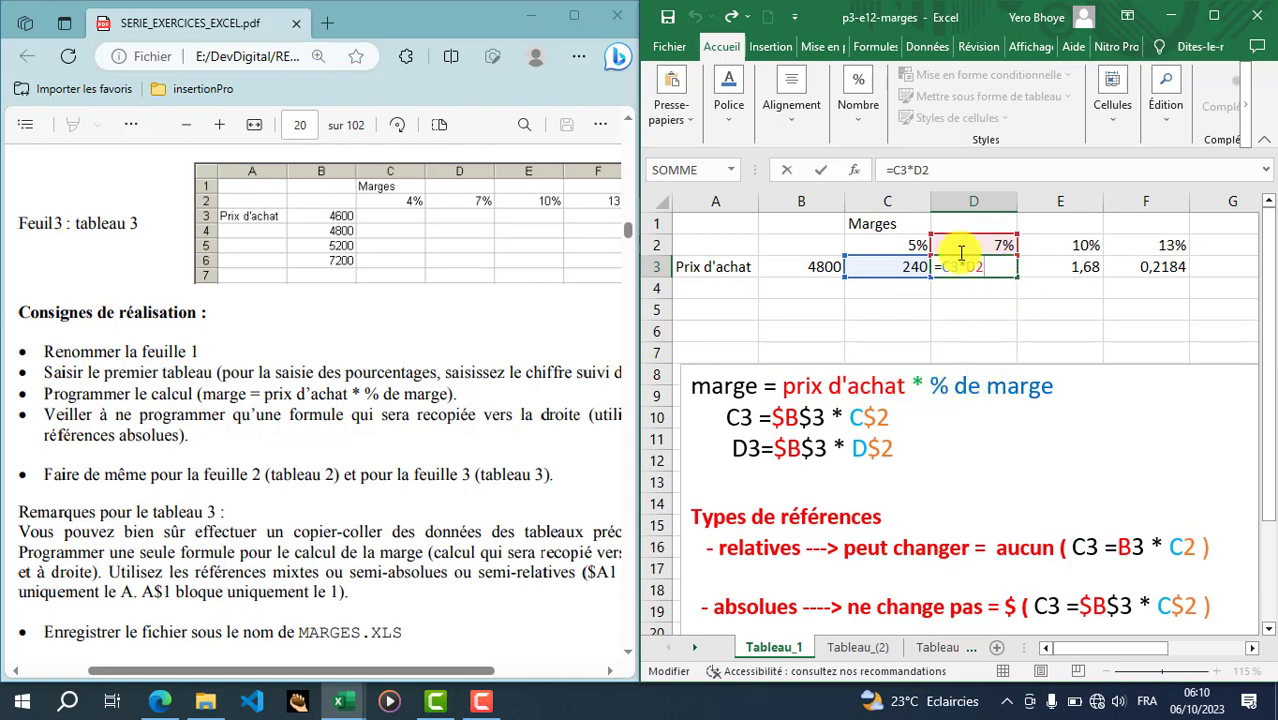
{"action": "left_click", "coordinate": [820, 171]}
{"action": "left_click", "coordinate": [1082, 266]}
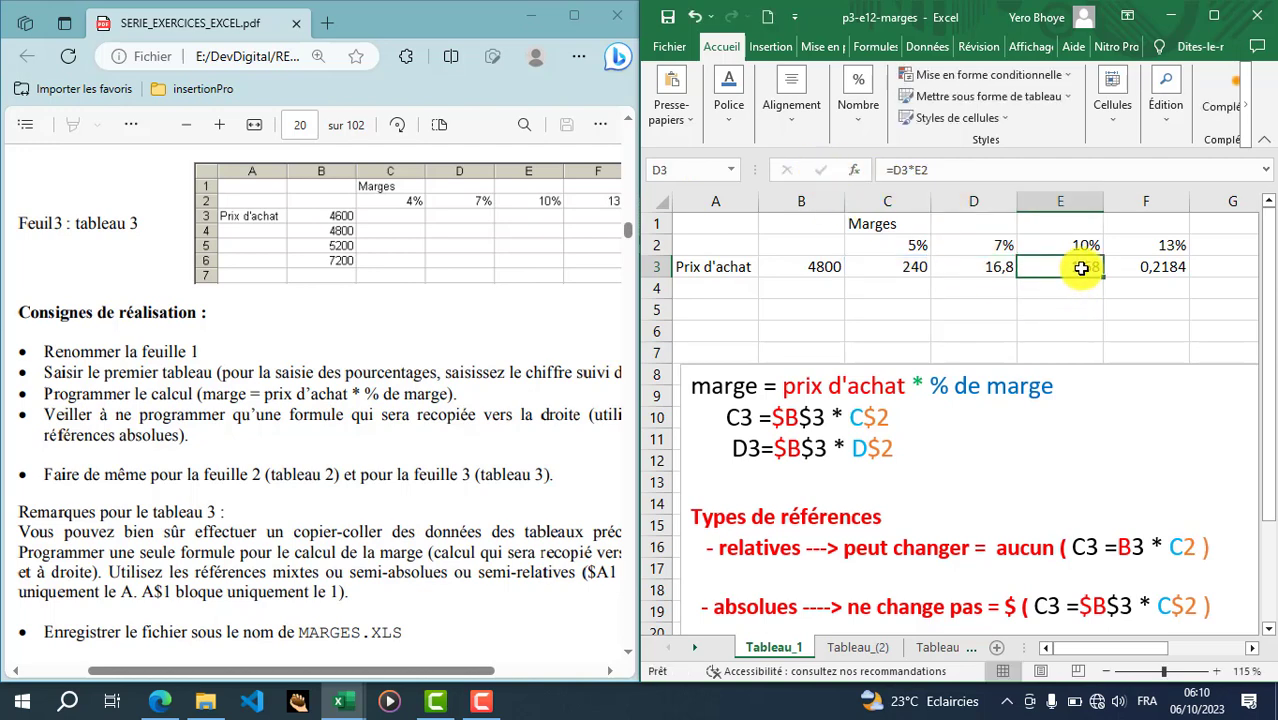
{"action": "double_click", "coordinate": [1082, 266]}
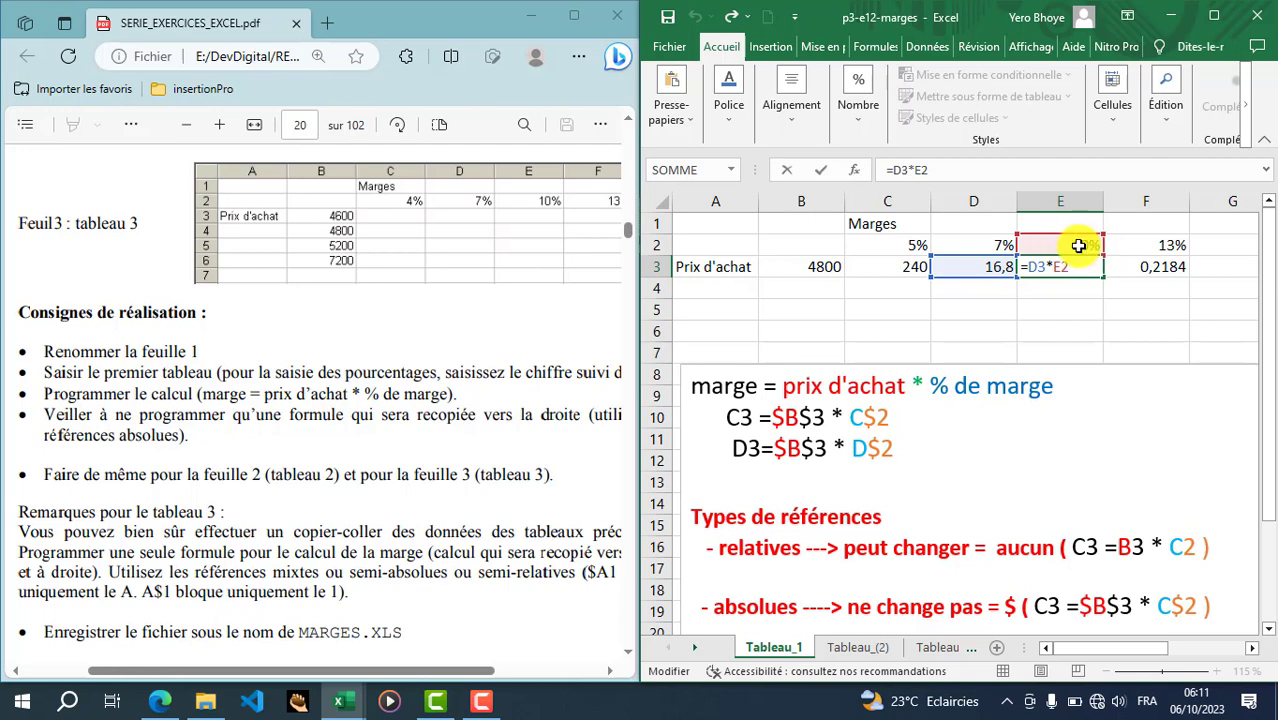
{"action": "left_click", "coordinate": [822, 170]}
{"action": "left_click", "coordinate": [1167, 268]}
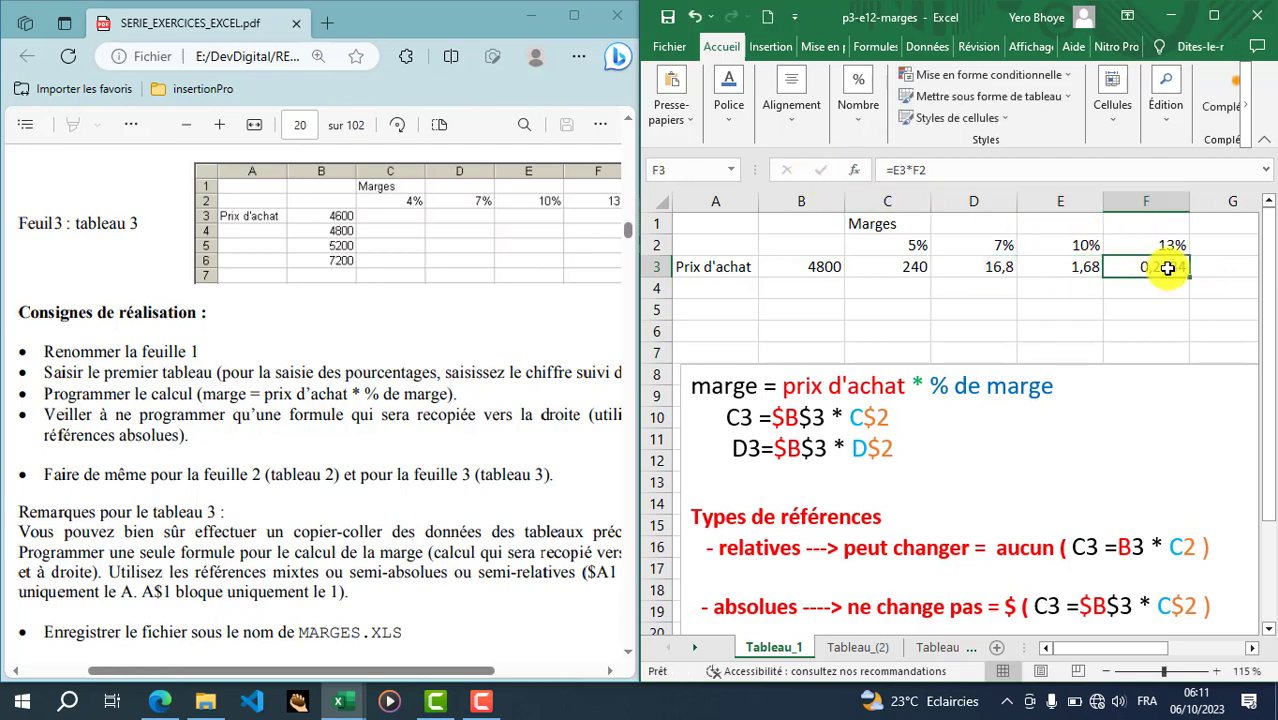
{"action": "double_click", "coordinate": [1167, 268]}
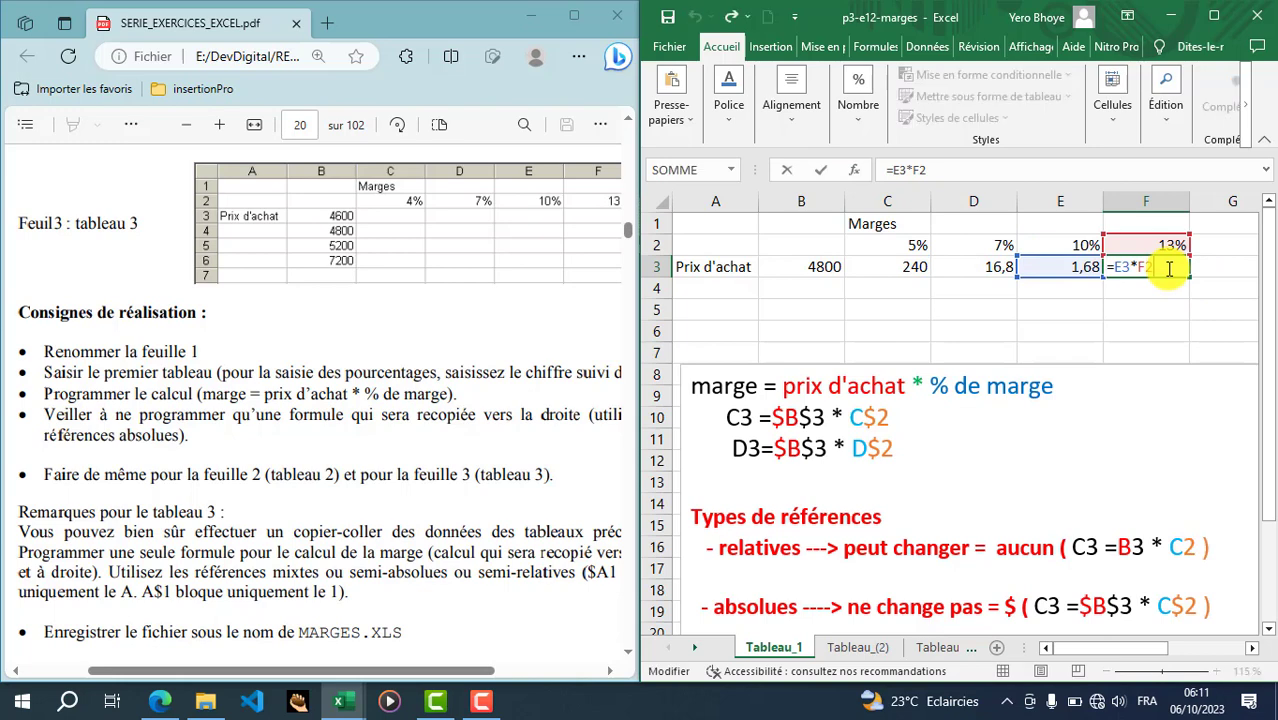
{"action": "left_click", "coordinate": [822, 170]}
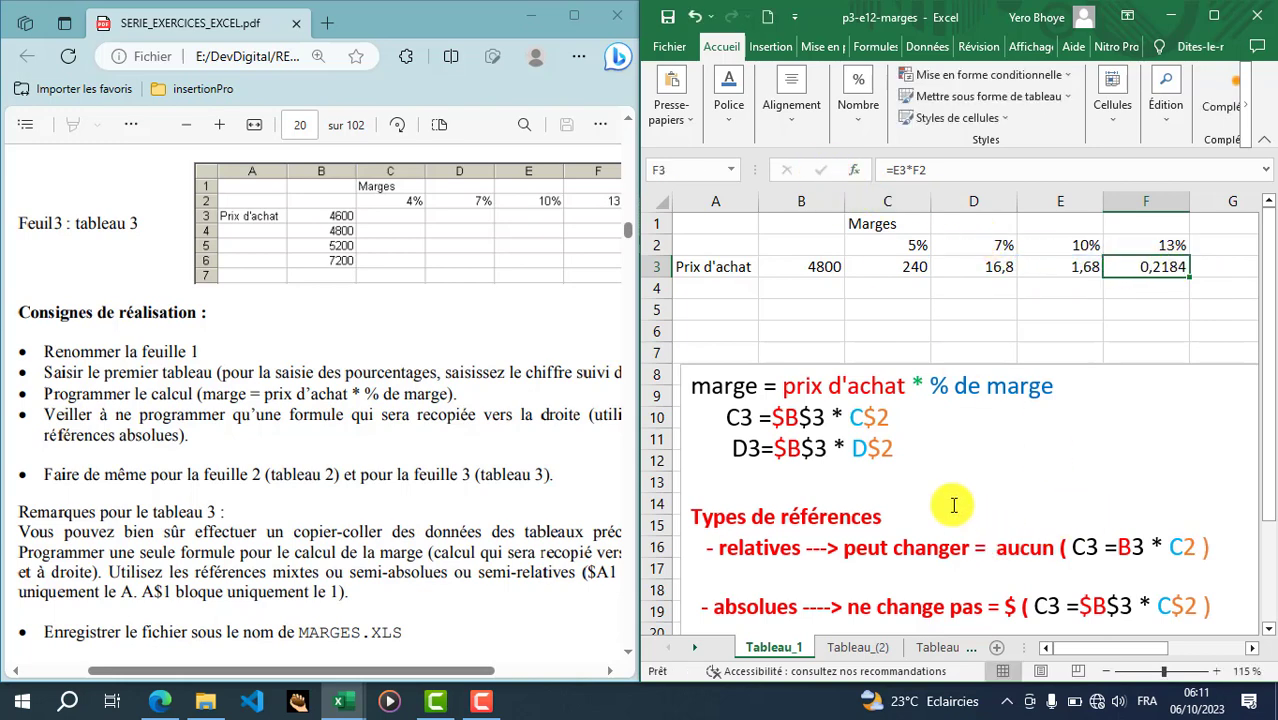
- Examine the notes on reference types, comparing the relative and absolute example formulas for C3
{"action": "scroll", "coordinate": [810, 520], "scroll_direction": "down", "scroll_amount": 1}
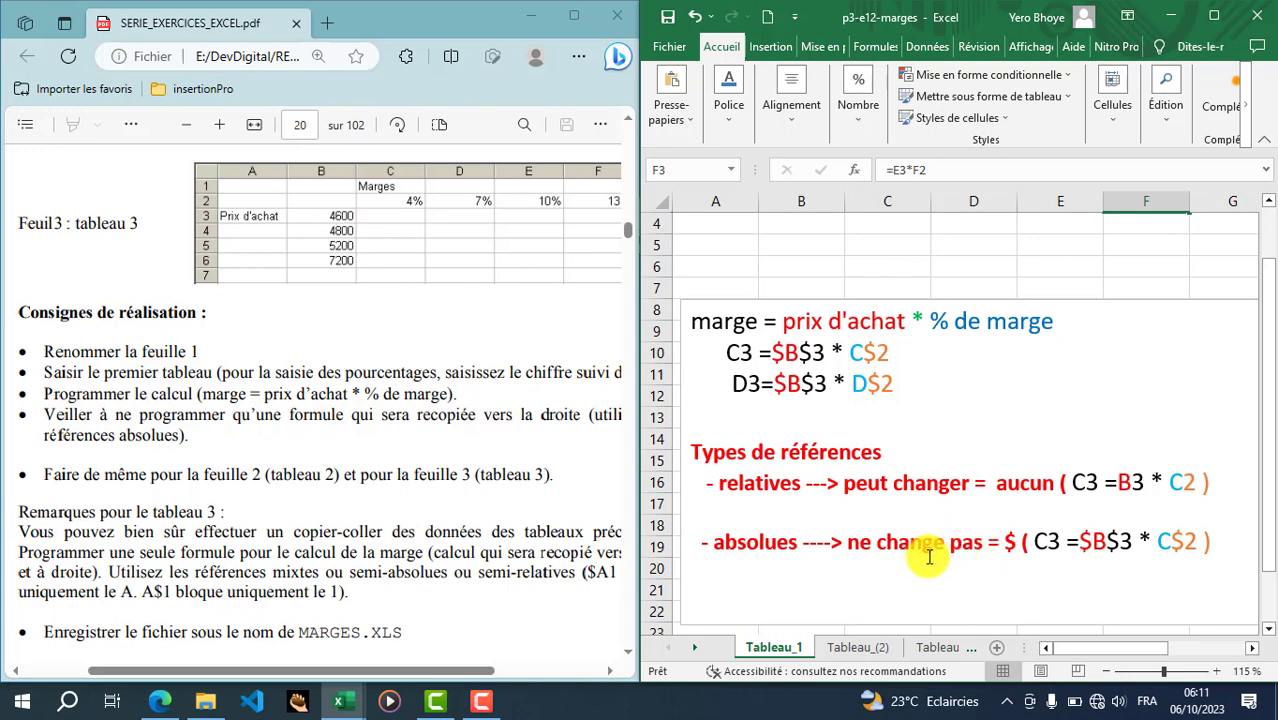
{"action": "left_click", "coordinate": [1012, 542]}
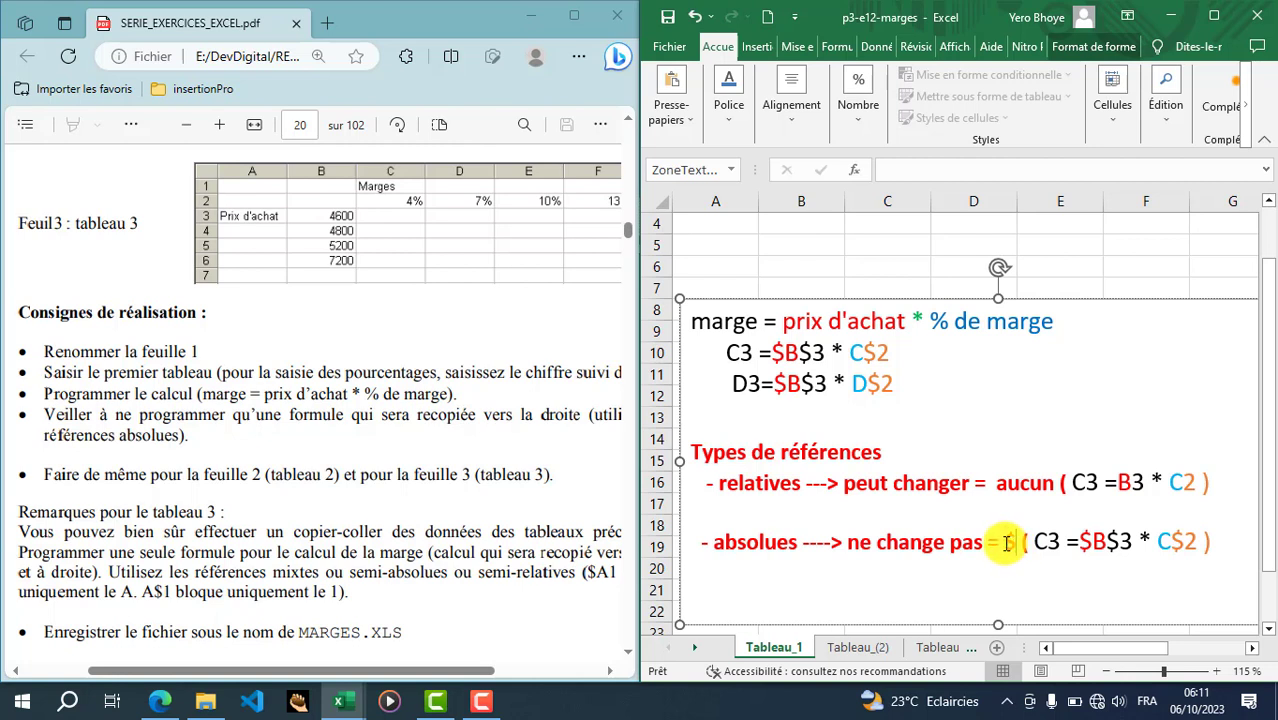
{"action": "left_click_drag", "start_coordinate": [1005, 542], "coordinate": [1004, 542]}
{"action": "type", "text": "$"}
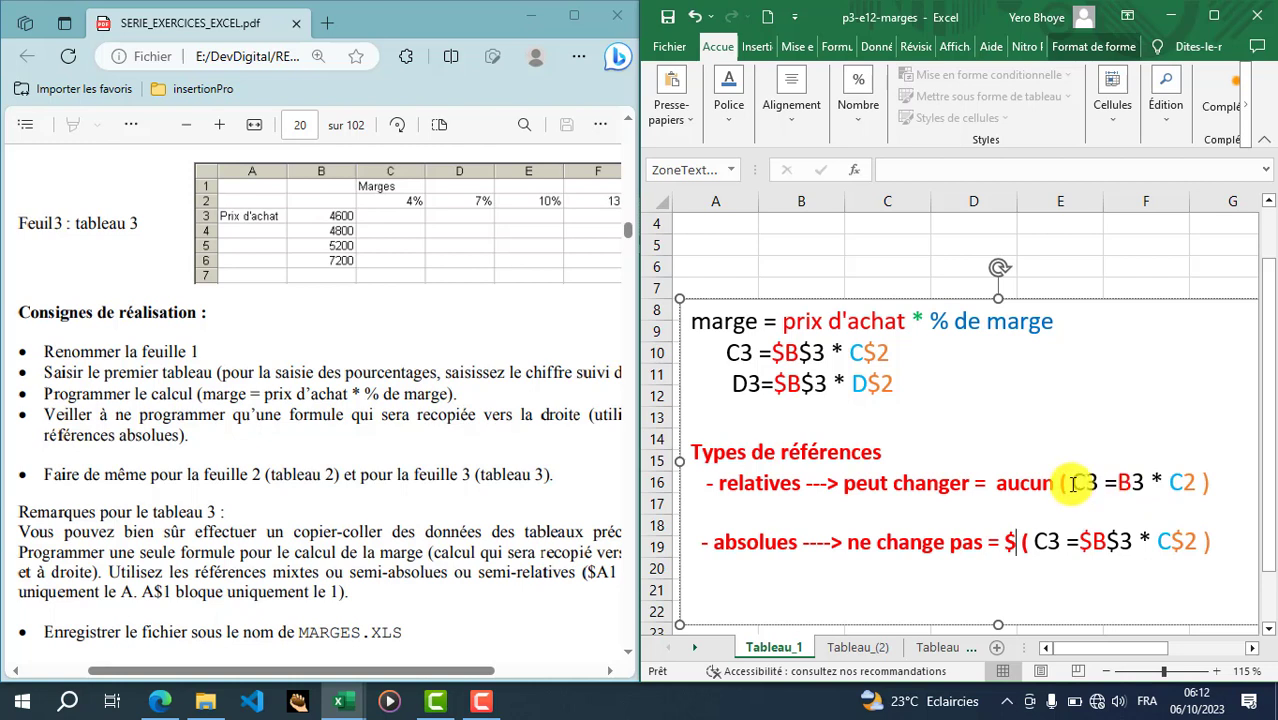
{"action": "left_click_drag", "start_coordinate": [1073, 484], "coordinate": [1201, 481]}
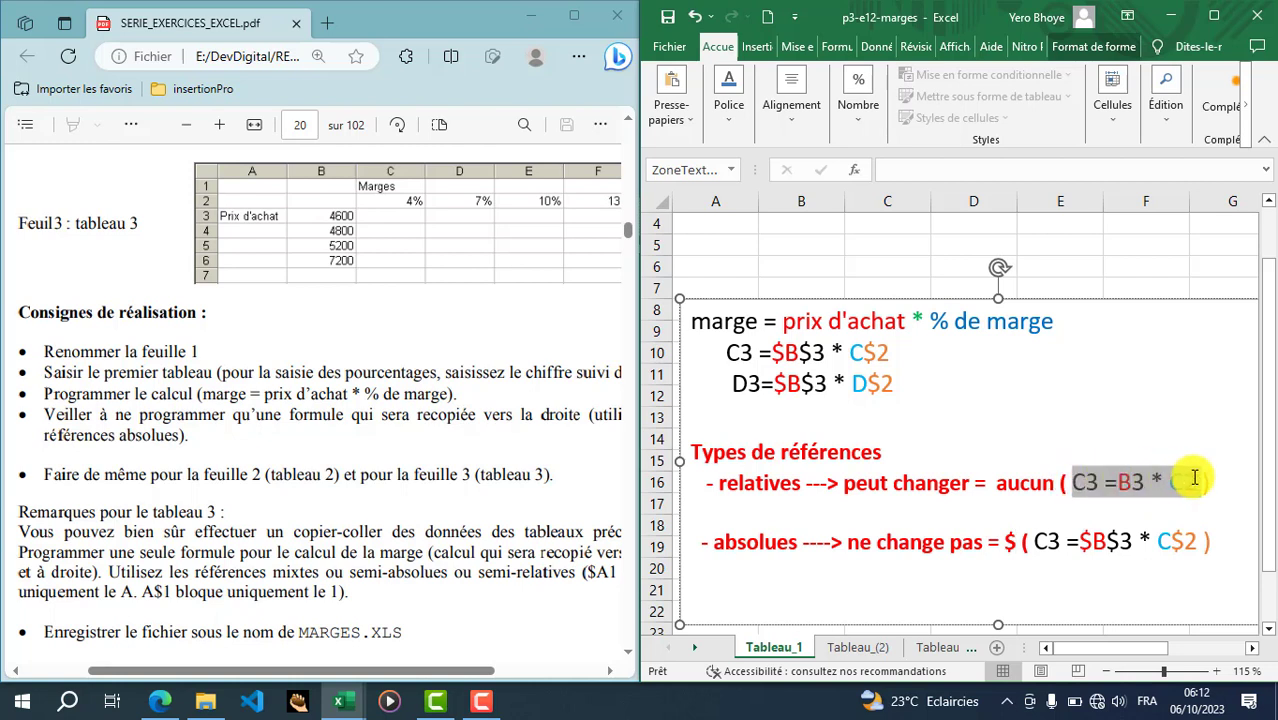
{"action": "left_click", "coordinate": [1141, 489]}
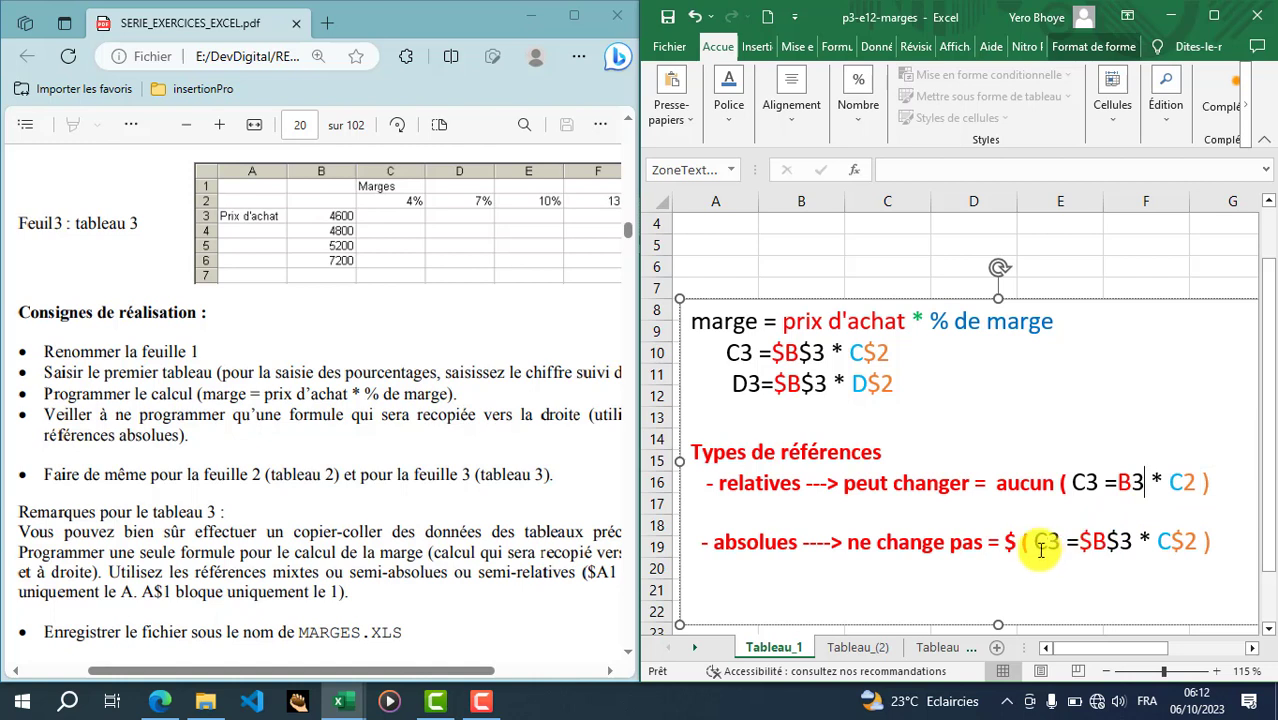
{"action": "left_click_drag", "start_coordinate": [1034, 541], "coordinate": [1200, 548]}
{"action": "left_click", "coordinate": [1199, 547]}
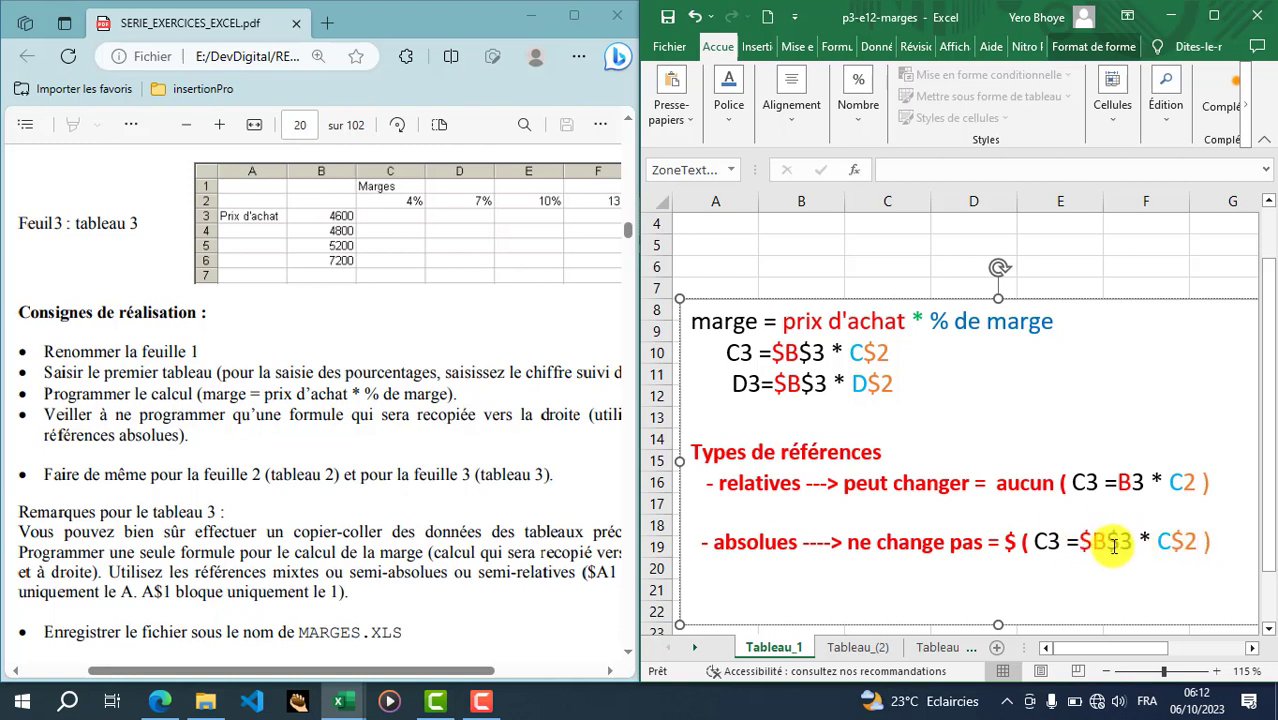
- Review the formulas across C3:F3 again, tracing how the purchase price and percentage references shift from cell to cell
{"action": "scroll", "coordinate": [1115, 555], "scroll_direction": "up", "scroll_amount": 1}
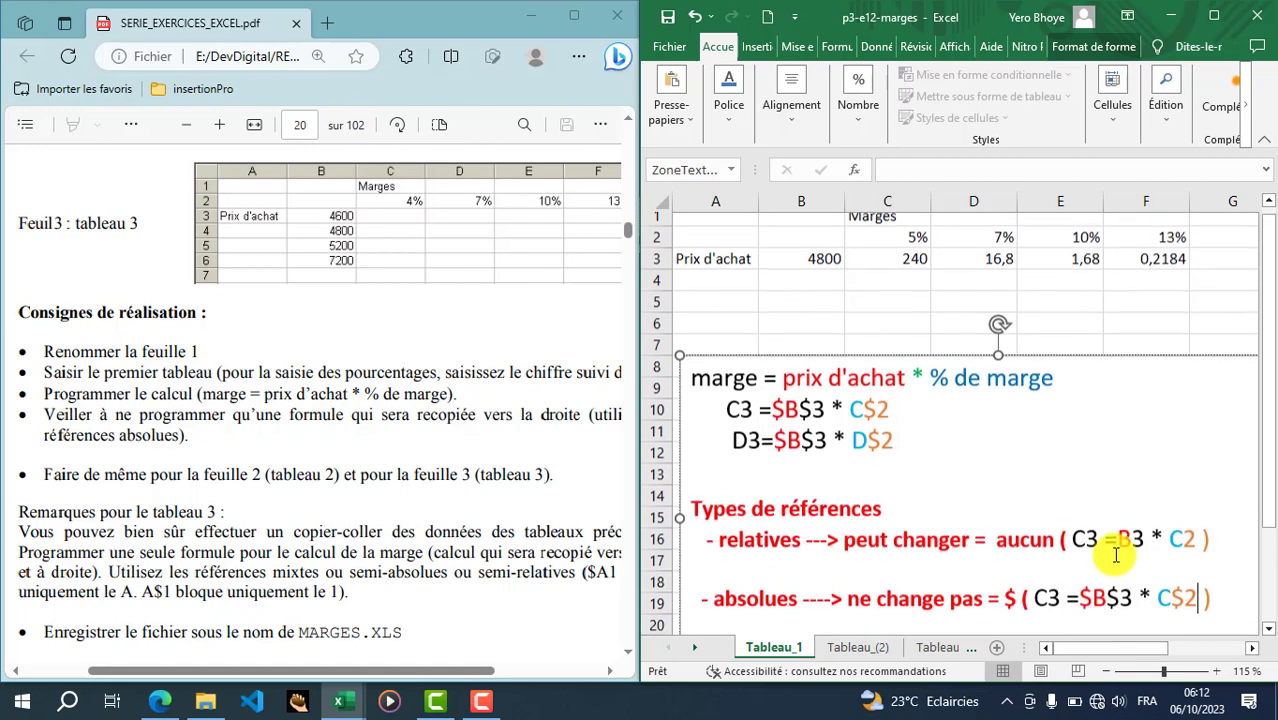
{"action": "left_click", "coordinate": [891, 266]}
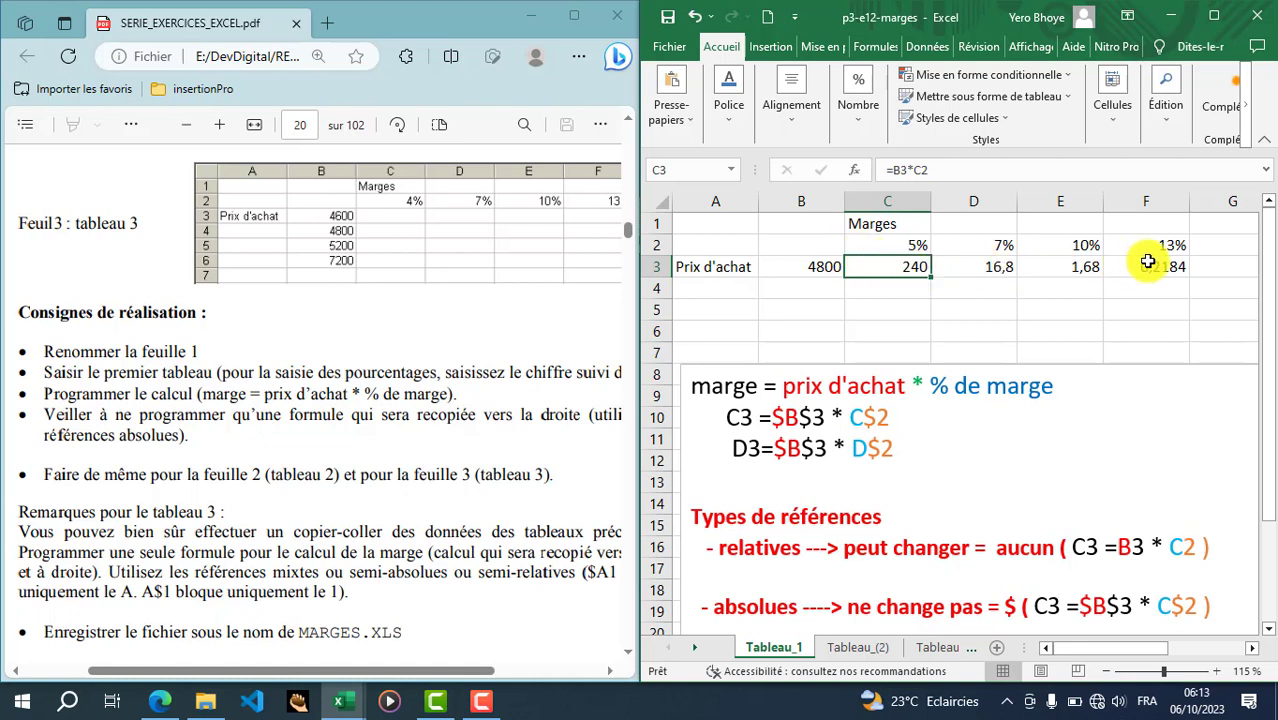
{"action": "double_click", "coordinate": [914, 267]}
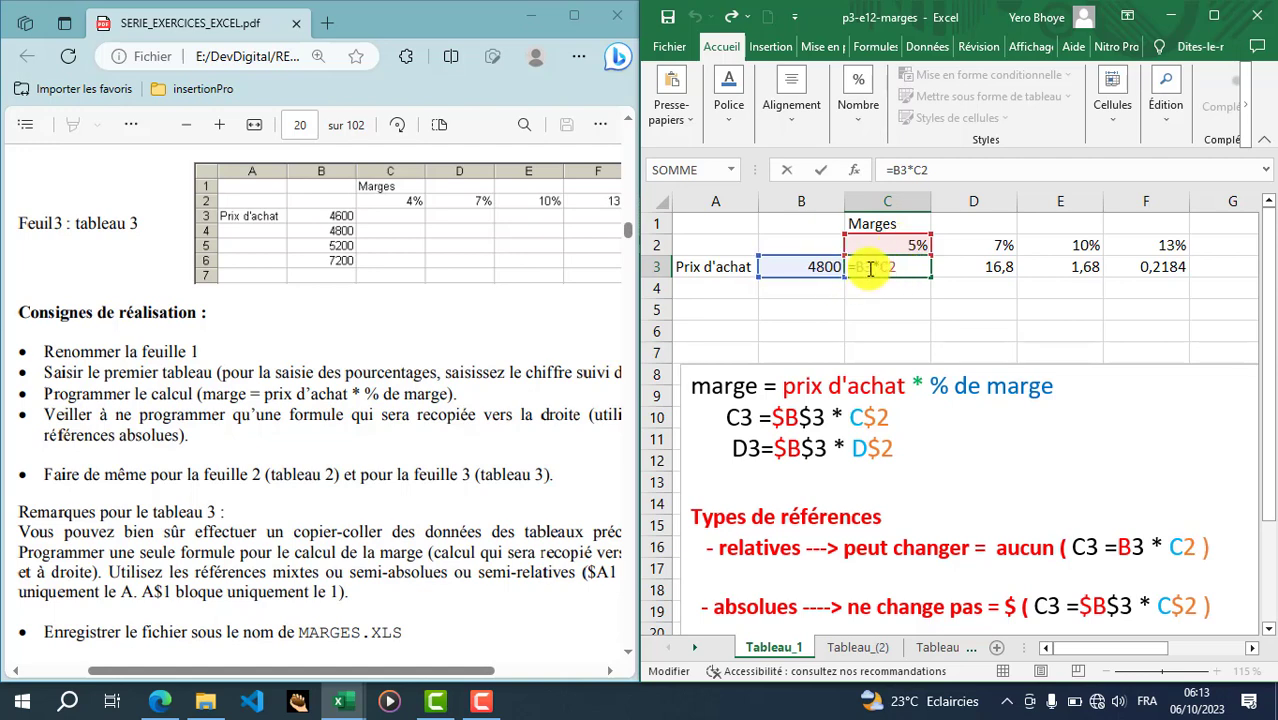
{"action": "key", "text": "Return"}
{"action": "left_click", "coordinate": [975, 265]}
{"action": "type", "text": "=C3*D2"}
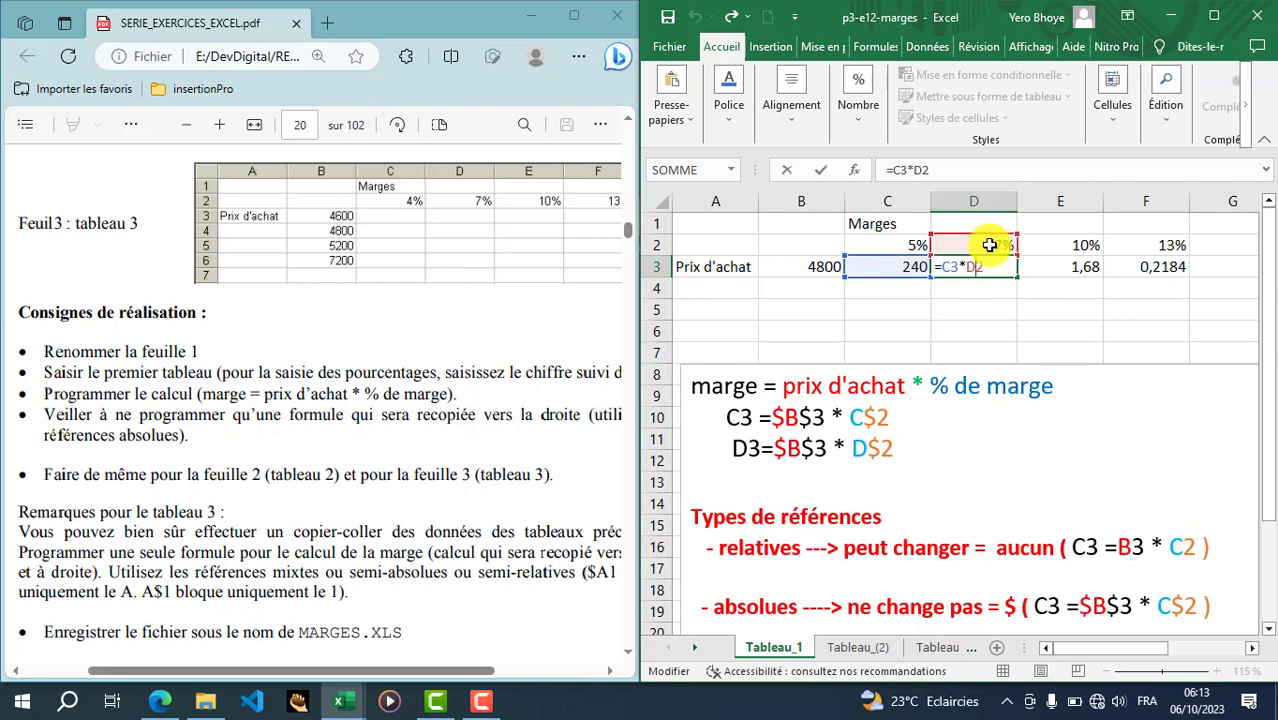
{"action": "key", "text": "Return"}
{"action": "left_click", "coordinate": [1066, 272]}
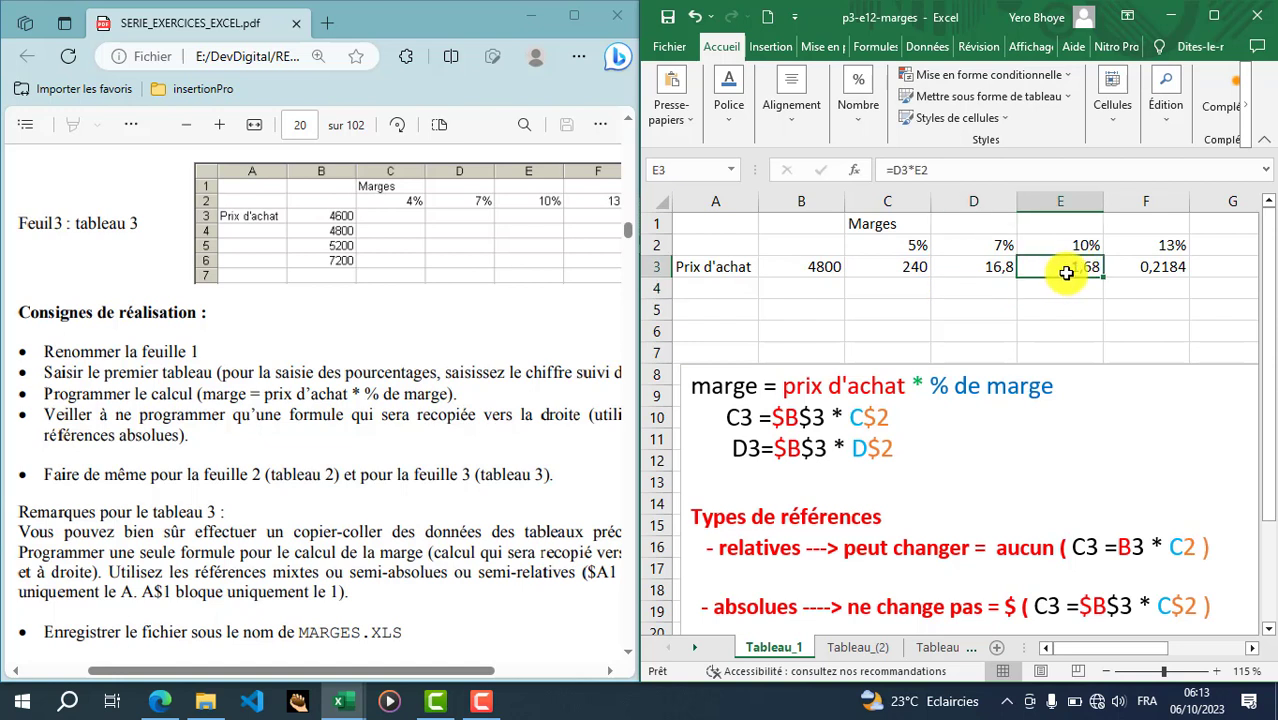
{"action": "double_click", "coordinate": [1068, 272]}
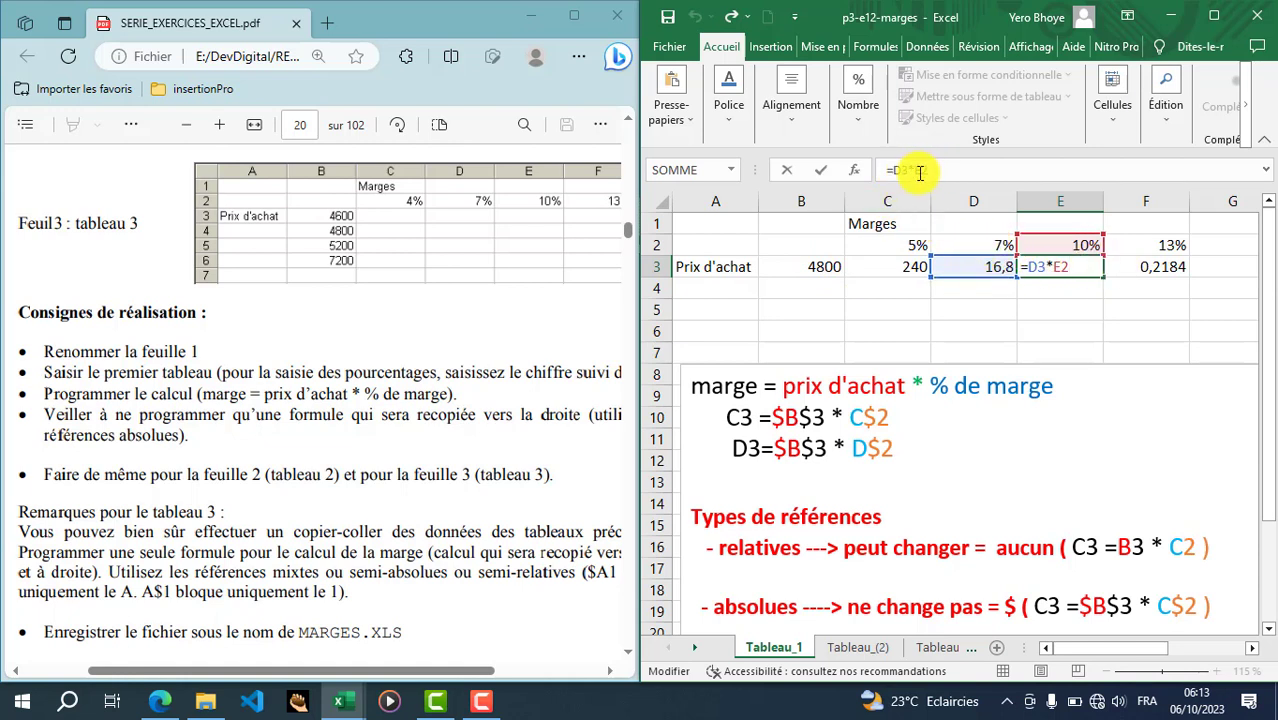
{"action": "left_click", "coordinate": [1054, 244]}
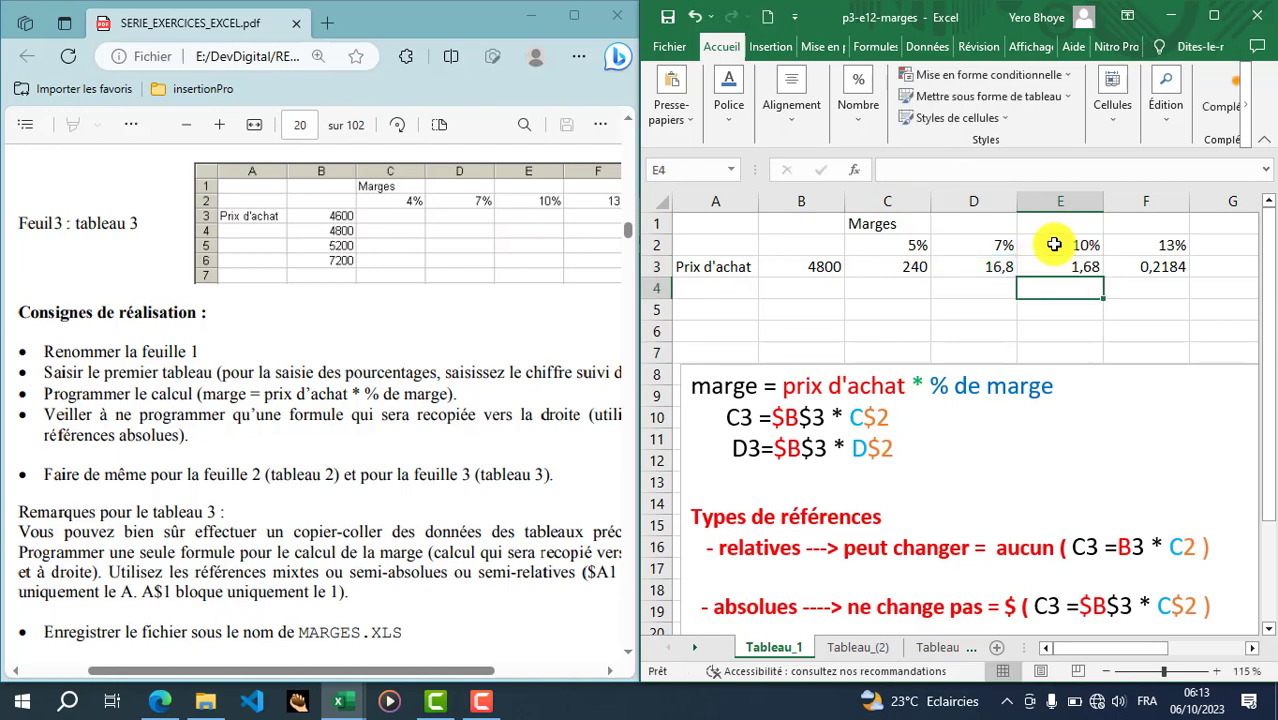
{"action": "left_click", "coordinate": [1133, 265]}
{"action": "double_click", "coordinate": [1133, 265]}
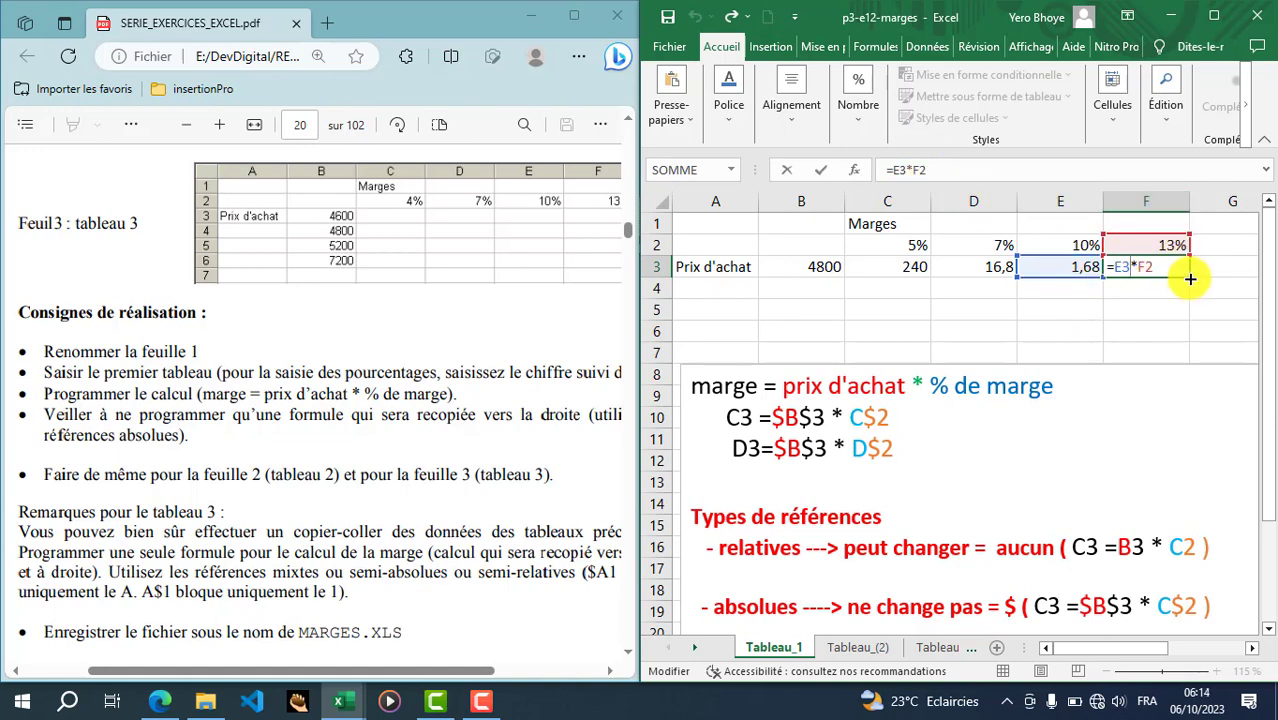
{"action": "key", "text": "Return"}
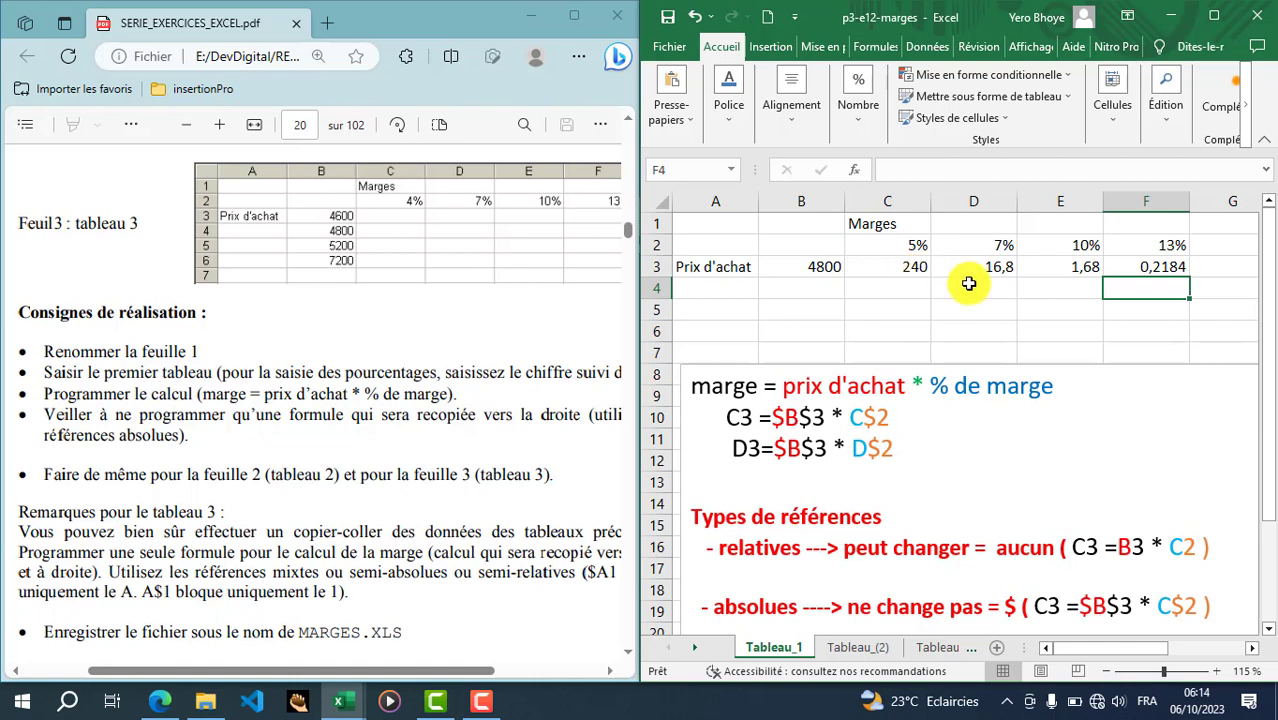
- Clear the relative margin formulas from C3:F3, keeping the percentages and the purchase price
{"action": "left_click", "coordinate": [920, 266]}
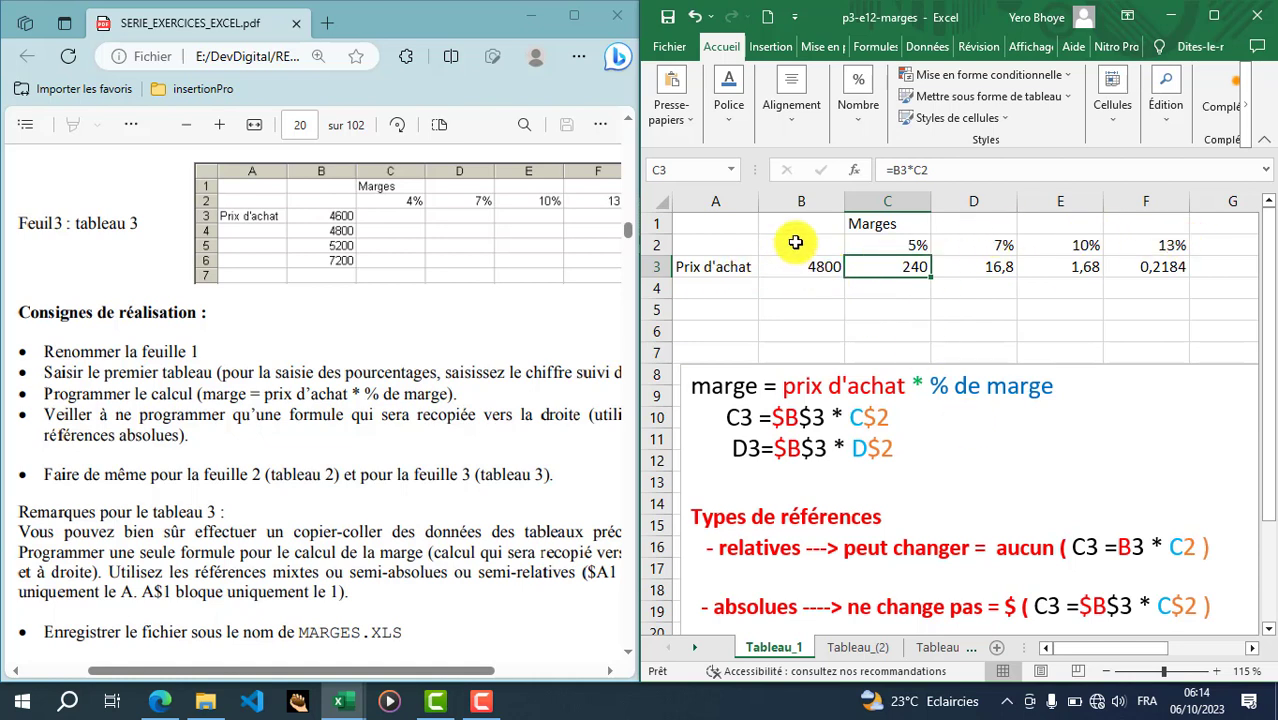
{"action": "left_click_drag", "start_coordinate": [795, 242], "coordinate": [1183, 250]}
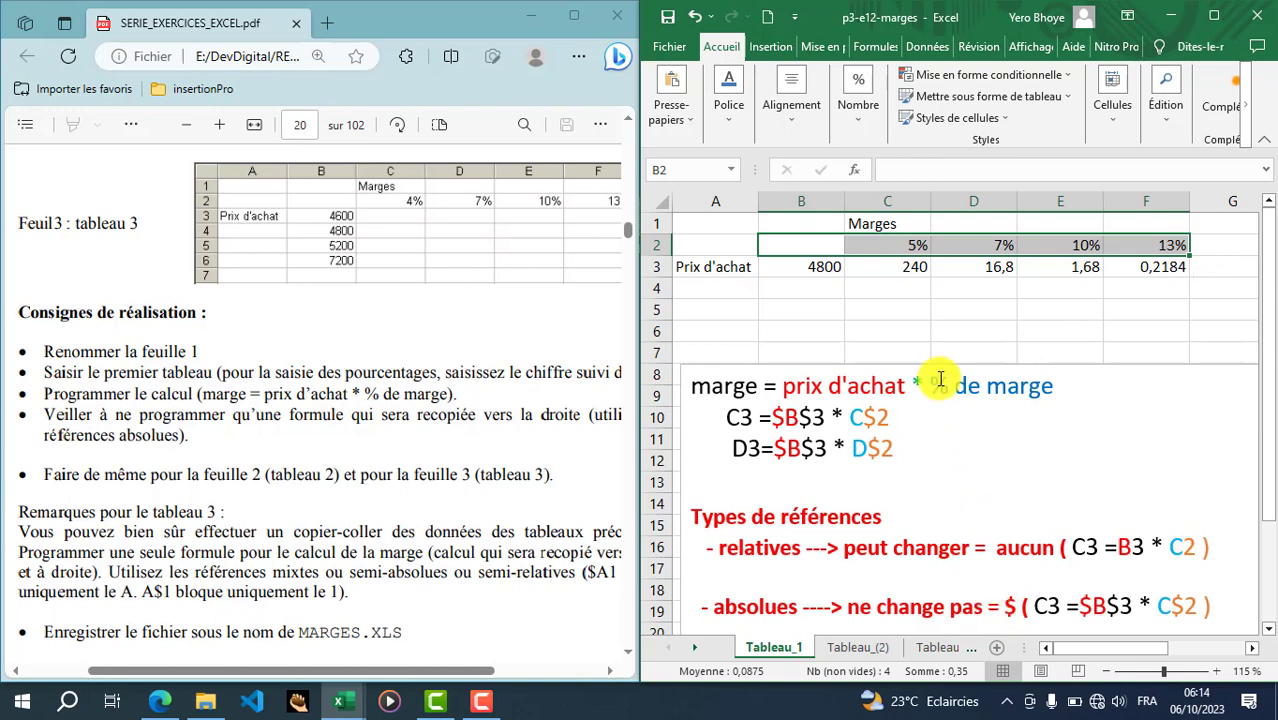
{"action": "left_click", "coordinate": [898, 266]}
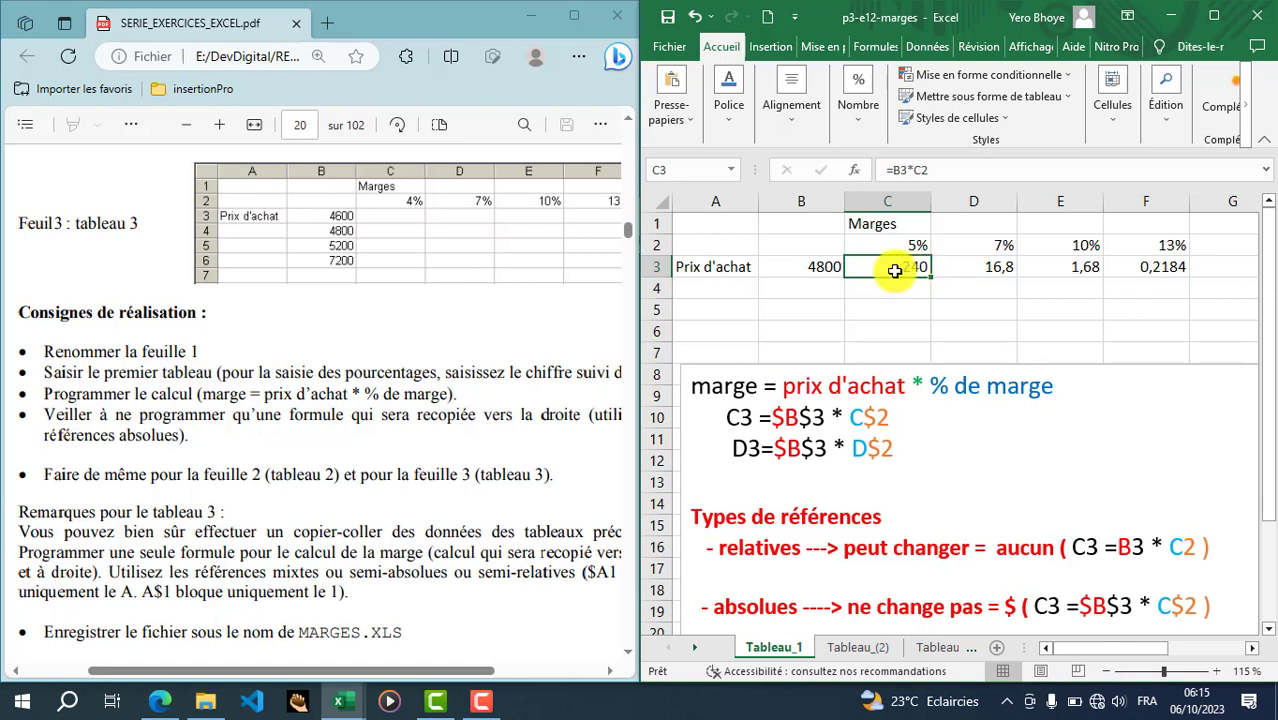
{"action": "left_click_drag", "start_coordinate": [895, 270], "coordinate": [1160, 263]}
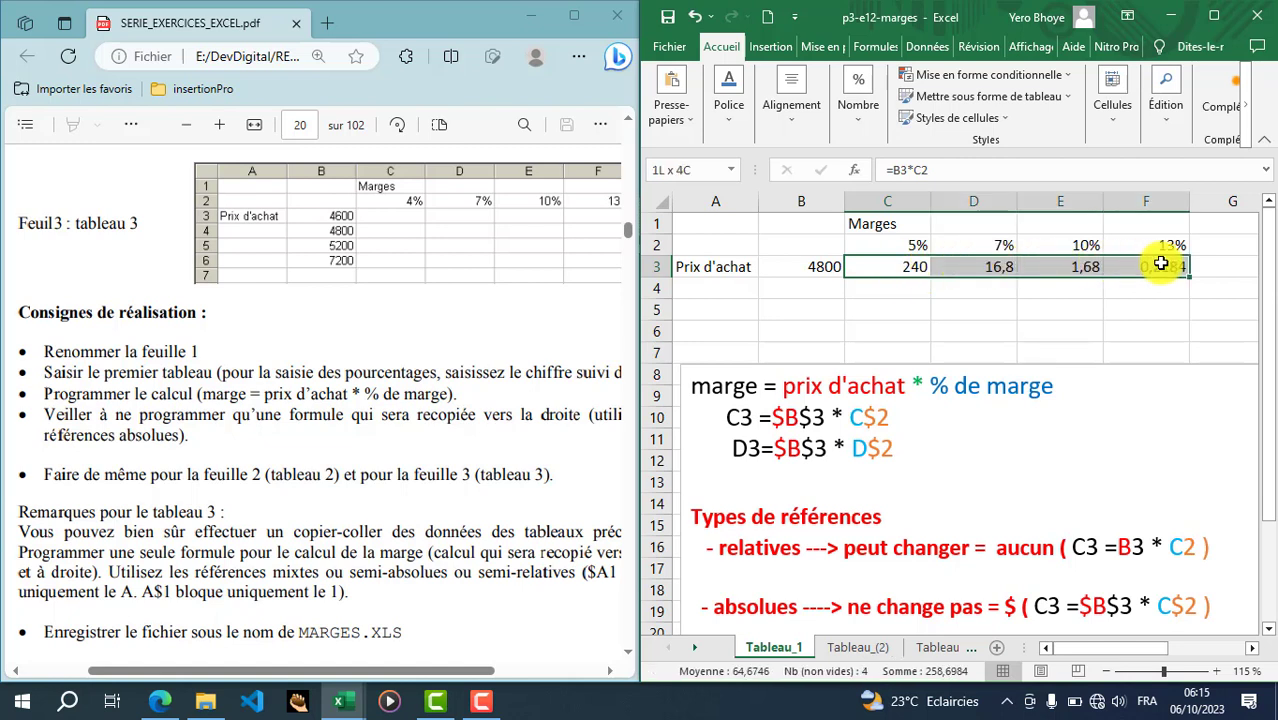
{"action": "key", "text": "Delete"}
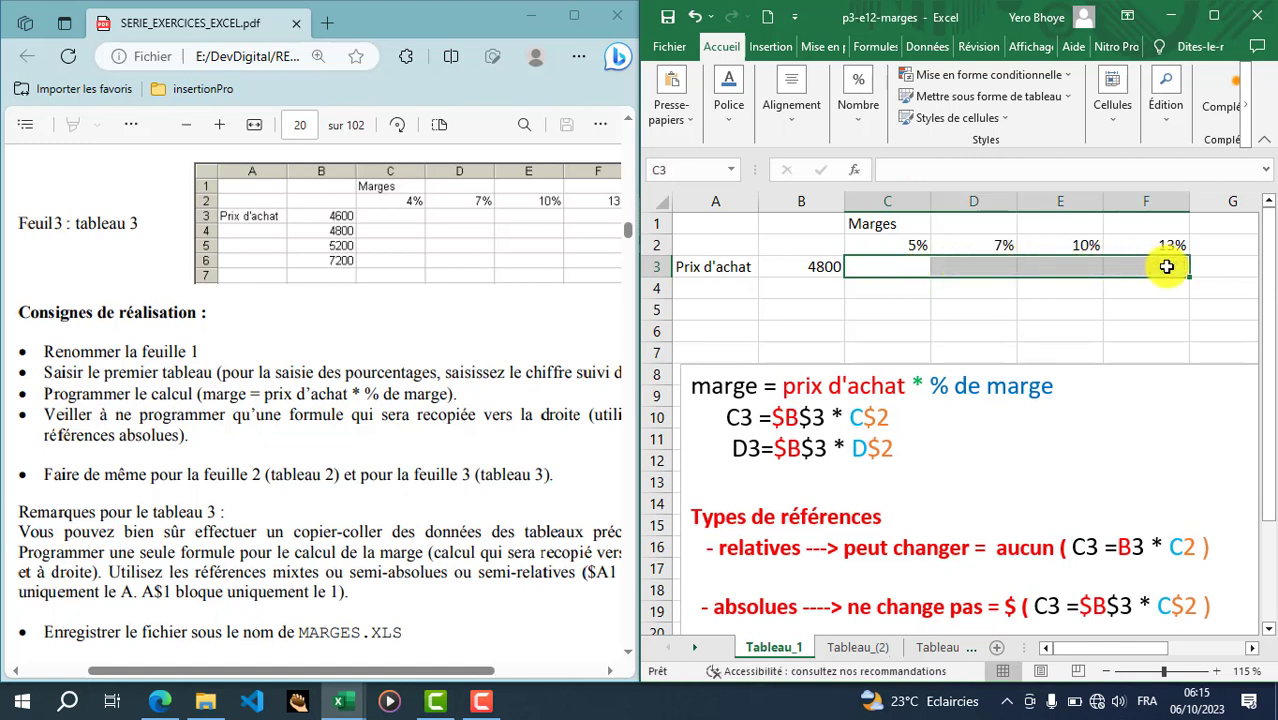
{"action": "left_click", "coordinate": [1030, 321]}
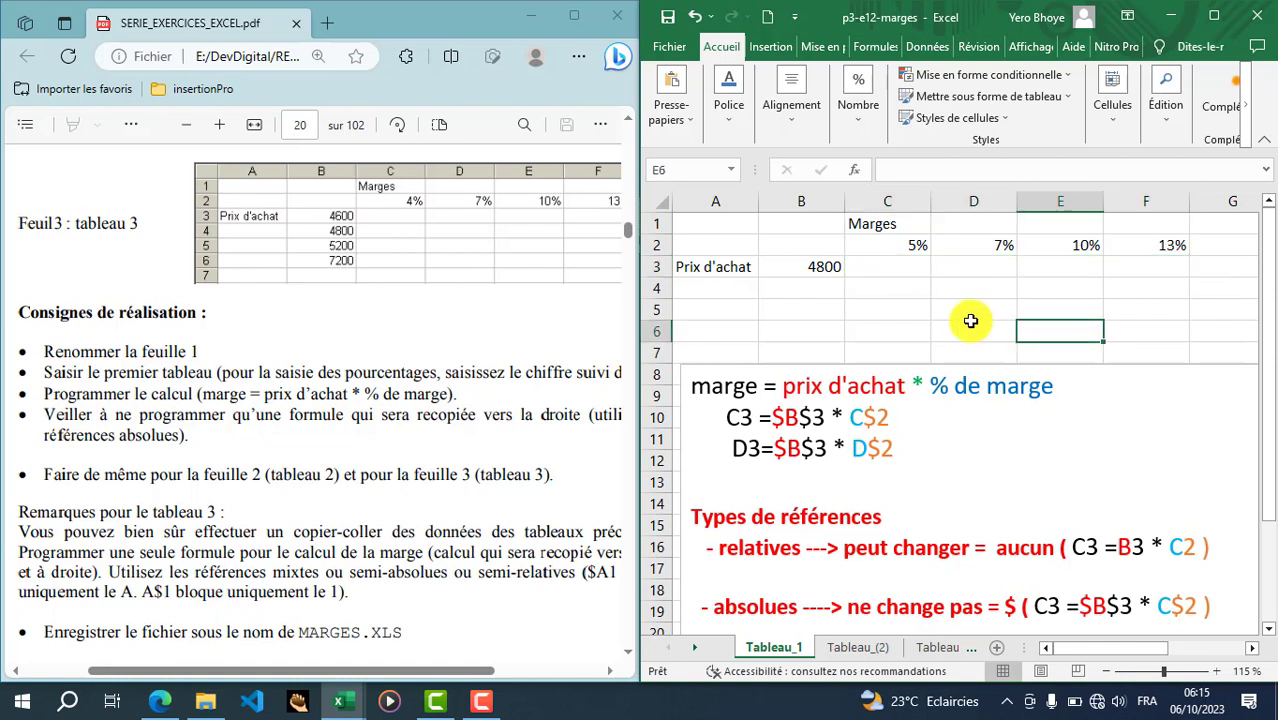
- Compare the percentages in row 2 and the purchase price in B3 with the reference notes to decide which references to lock
{"action": "left_click", "coordinate": [801, 243]}
{"action": "left_click_drag", "start_coordinate": [801, 243], "coordinate": [1160, 246]}
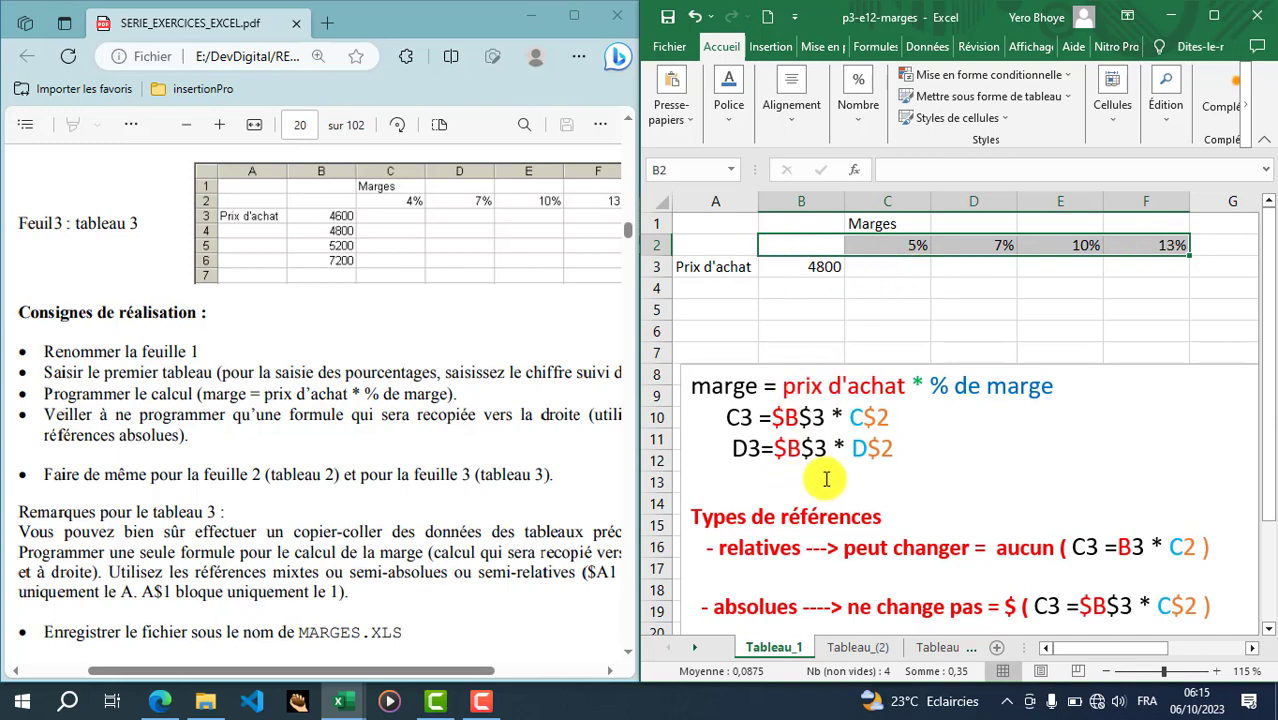
{"action": "scroll", "coordinate": [789, 520], "scroll_direction": "down", "scroll_amount": 1}
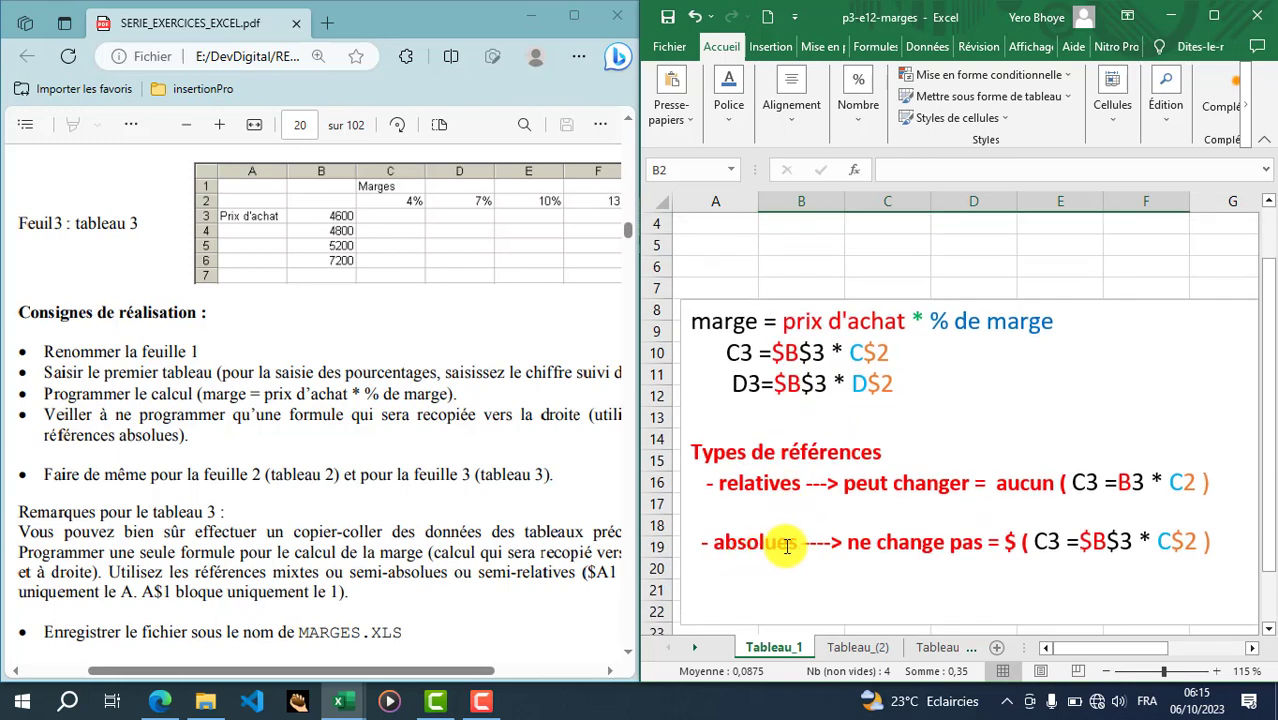
{"action": "scroll", "coordinate": [811, 552], "scroll_direction": "up", "scroll_amount": 1}
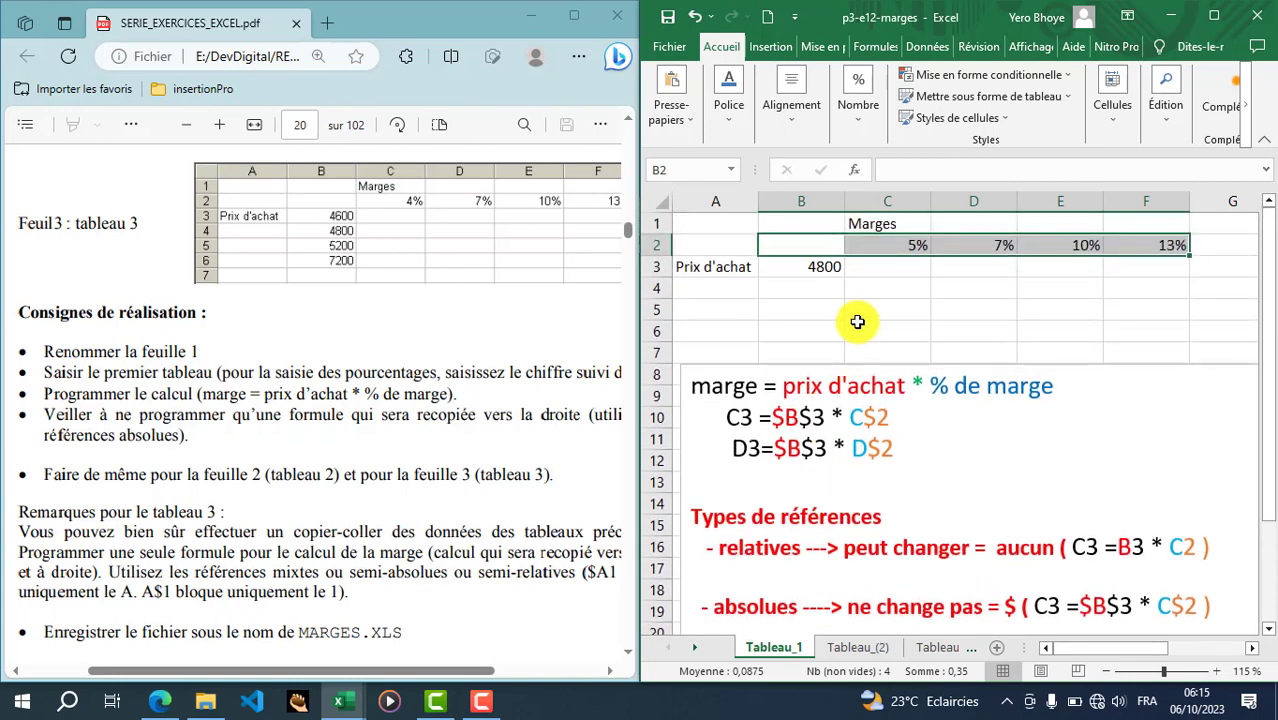
{"action": "left_click", "coordinate": [820, 266]}
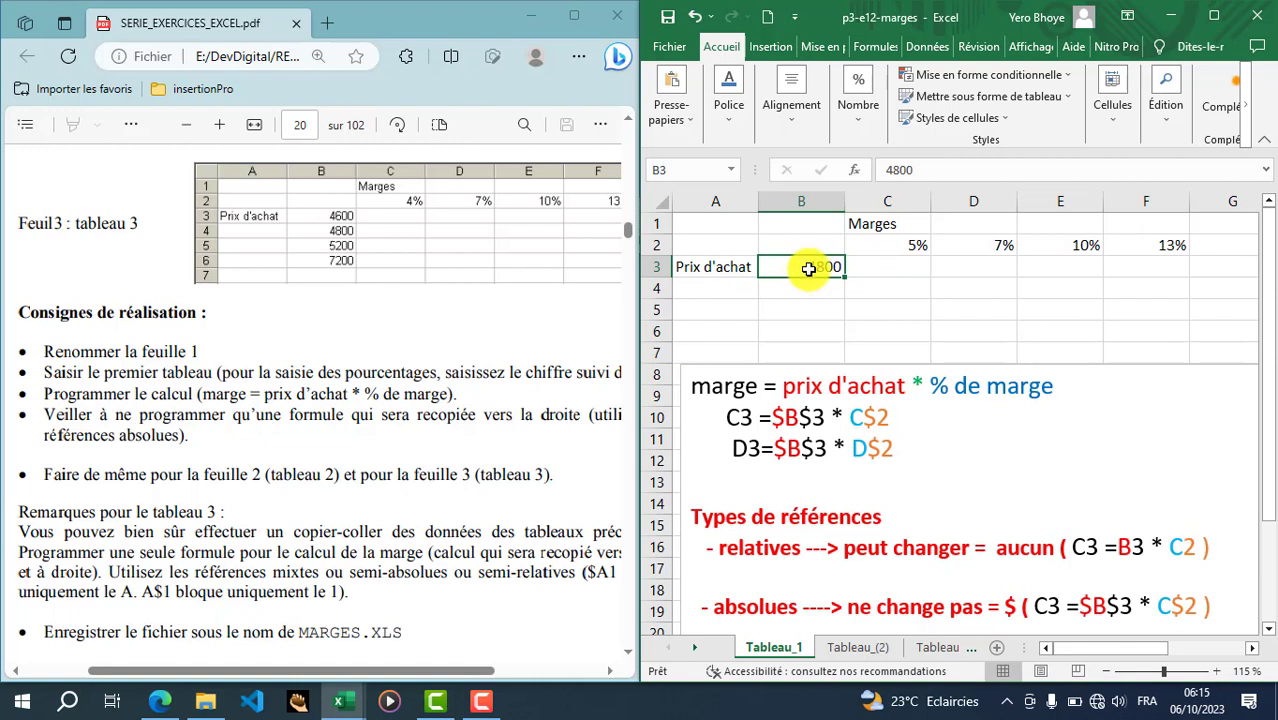
{"action": "left_click", "coordinate": [977, 266]}
{"action": "left_click", "coordinate": [823, 261]}
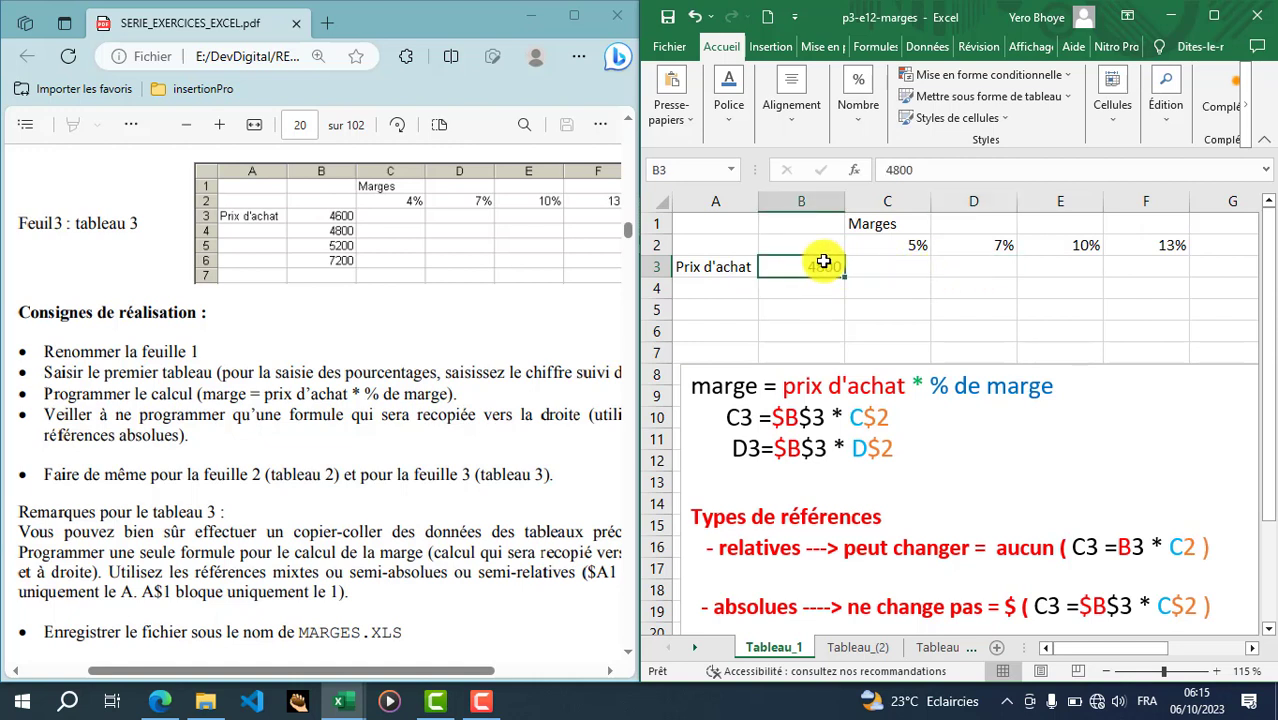
{"action": "left_click", "coordinate": [1047, 262]}
{"action": "left_click", "coordinate": [827, 263]}
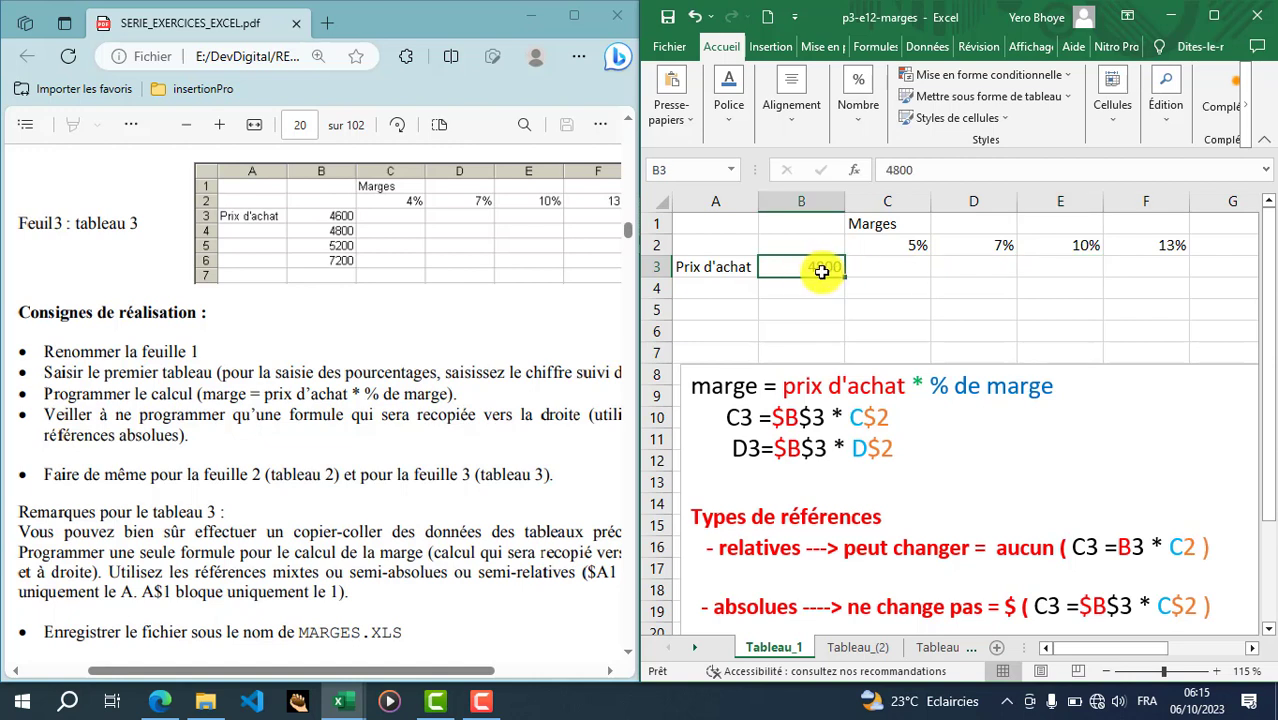
{"action": "scroll", "coordinate": [813, 510], "scroll_direction": "down", "scroll_amount": 1}
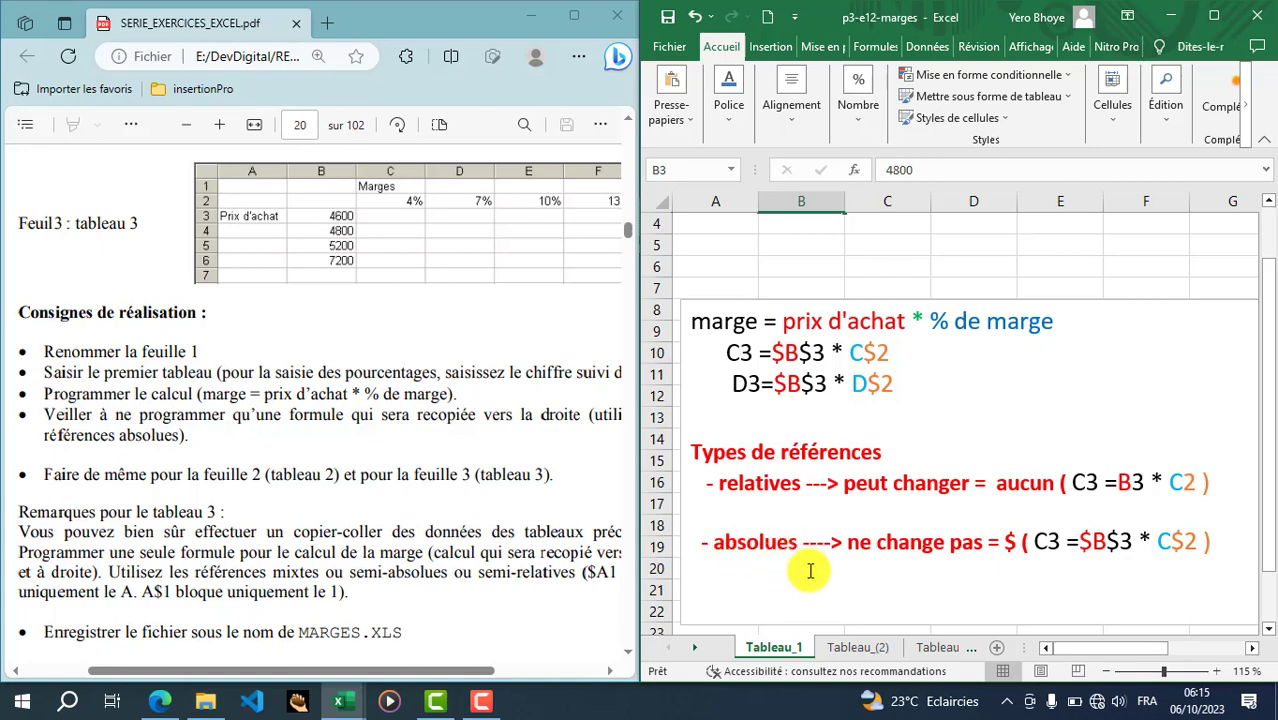
{"action": "scroll", "coordinate": [790, 550], "scroll_direction": "up", "scroll_amount": 1}
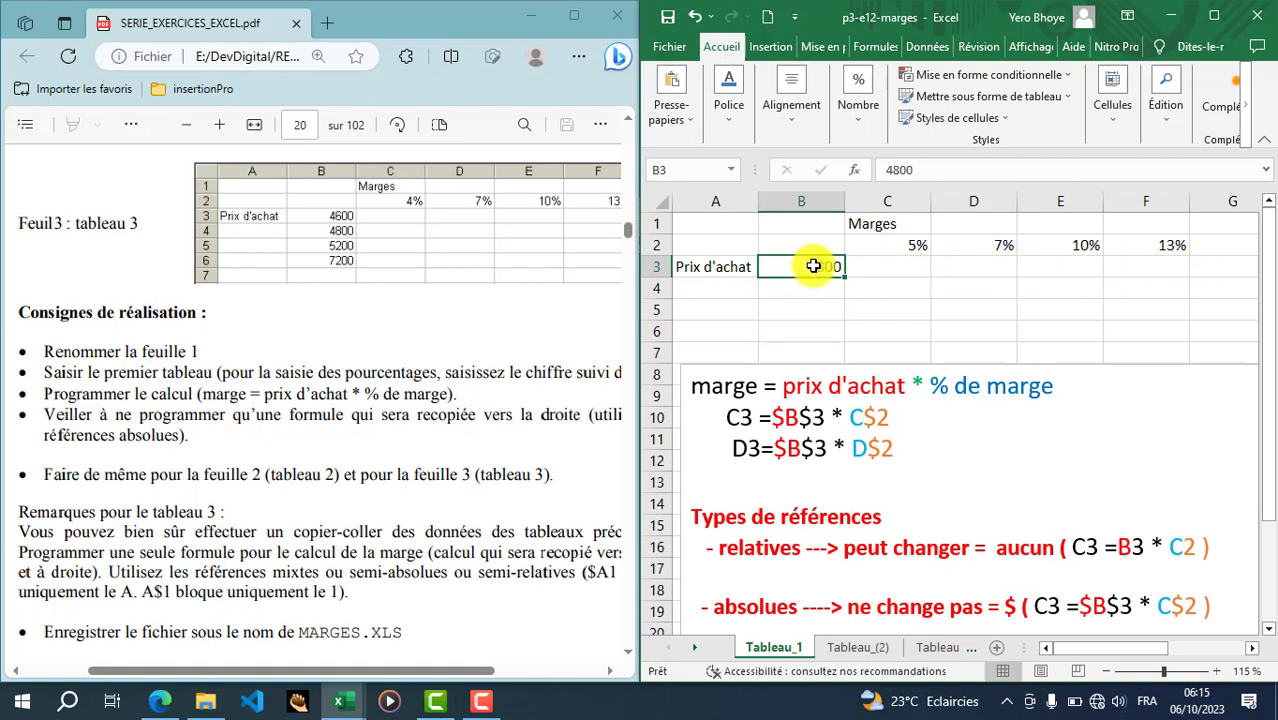
- Examine the 5% margin in C2 and the example formulas in the reference notes before working on C3
{"action": "left_click", "coordinate": [899, 247]}
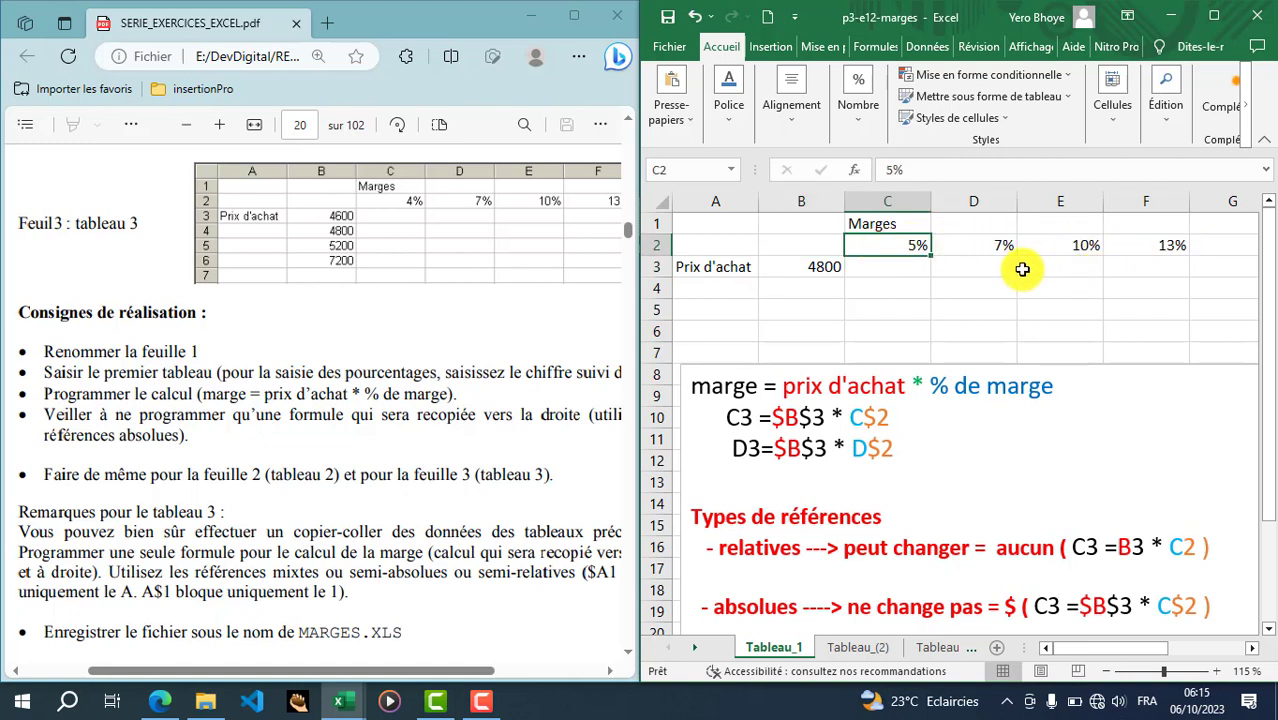
{"action": "scroll", "coordinate": [812, 607], "scroll_direction": "down", "scroll_amount": 1}
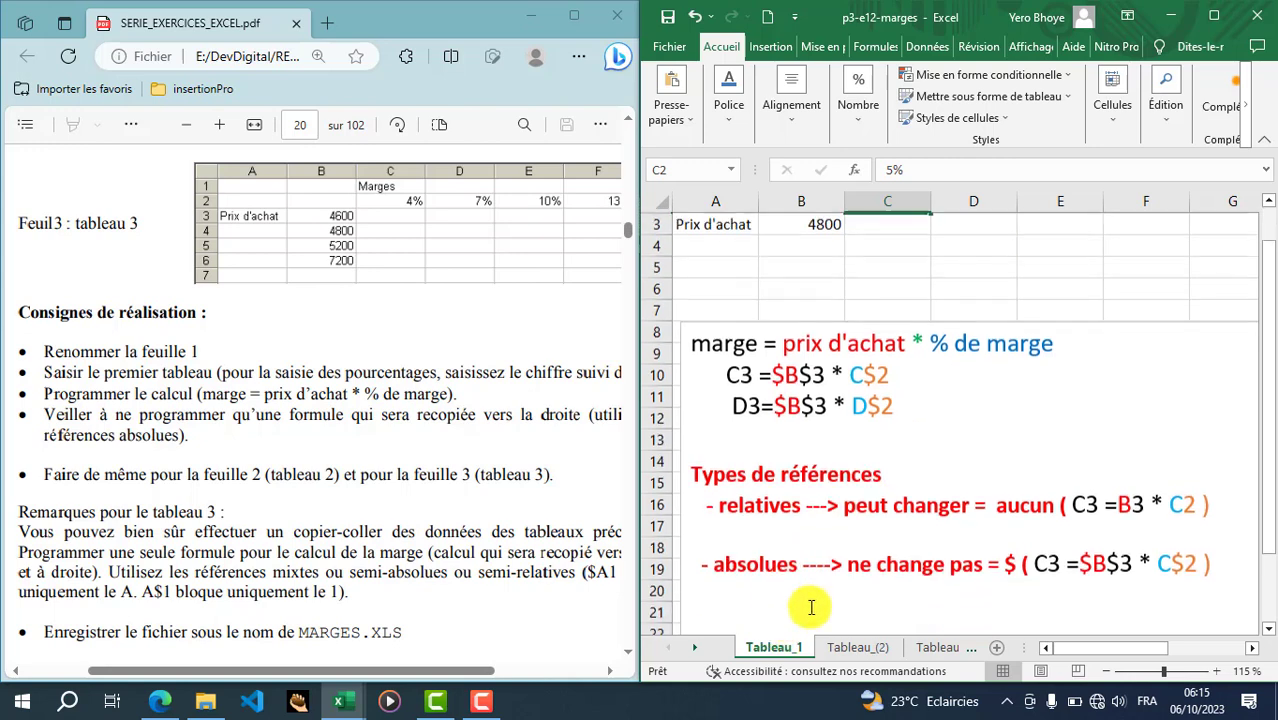
{"action": "scroll", "coordinate": [812, 607], "scroll_direction": "down", "scroll_amount": 1}
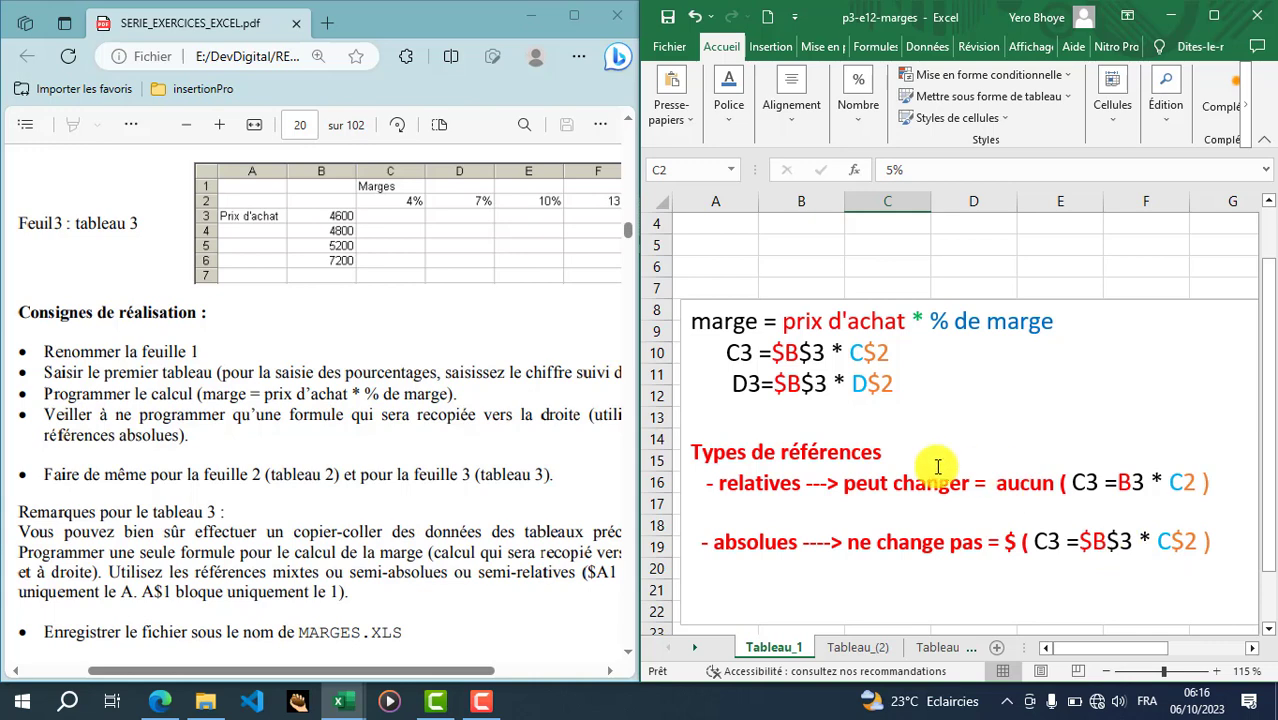
{"action": "scroll", "coordinate": [870, 400], "scroll_direction": "up", "scroll_amount": 1}
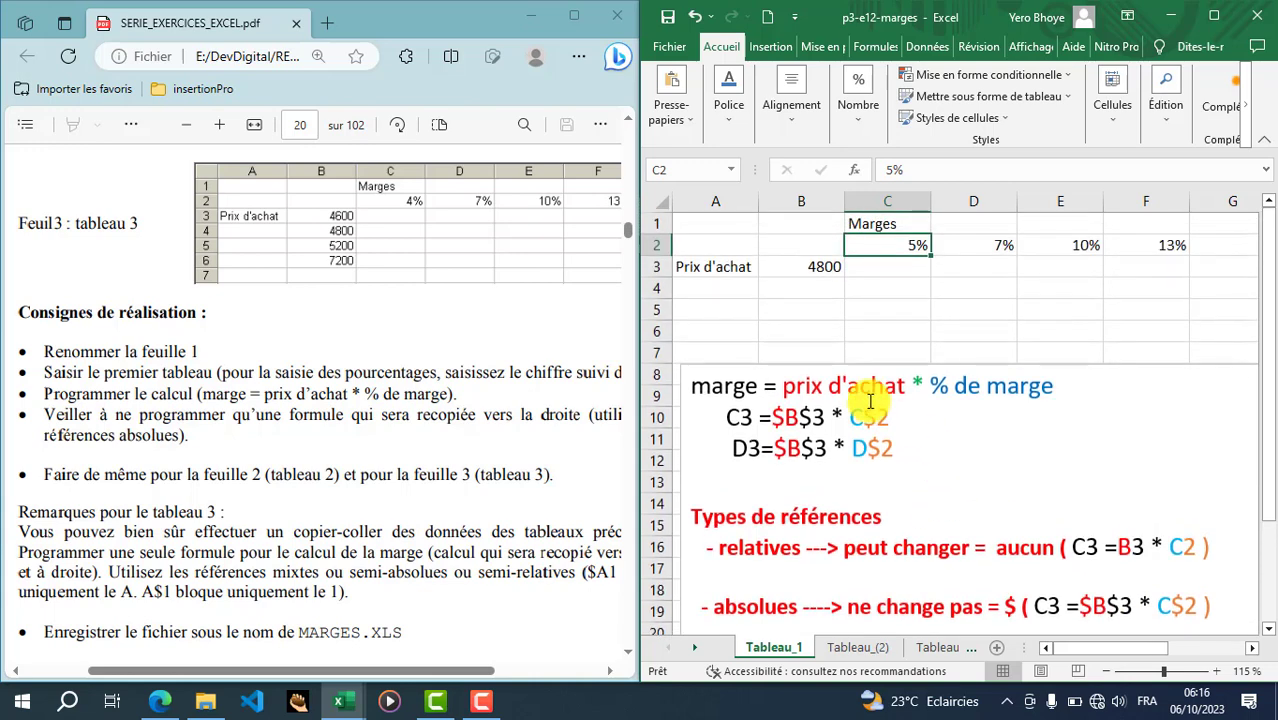
{"action": "left_click", "coordinate": [890, 265]}
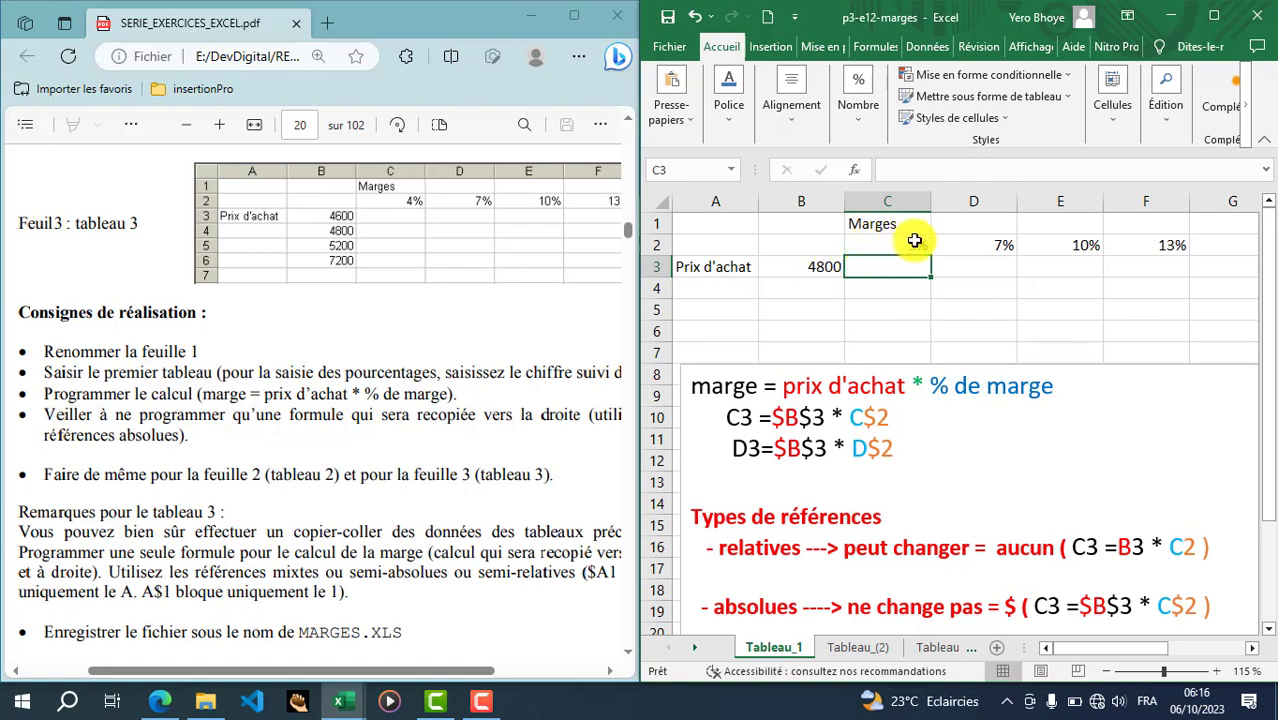
{"action": "left_click", "coordinate": [811, 417]}
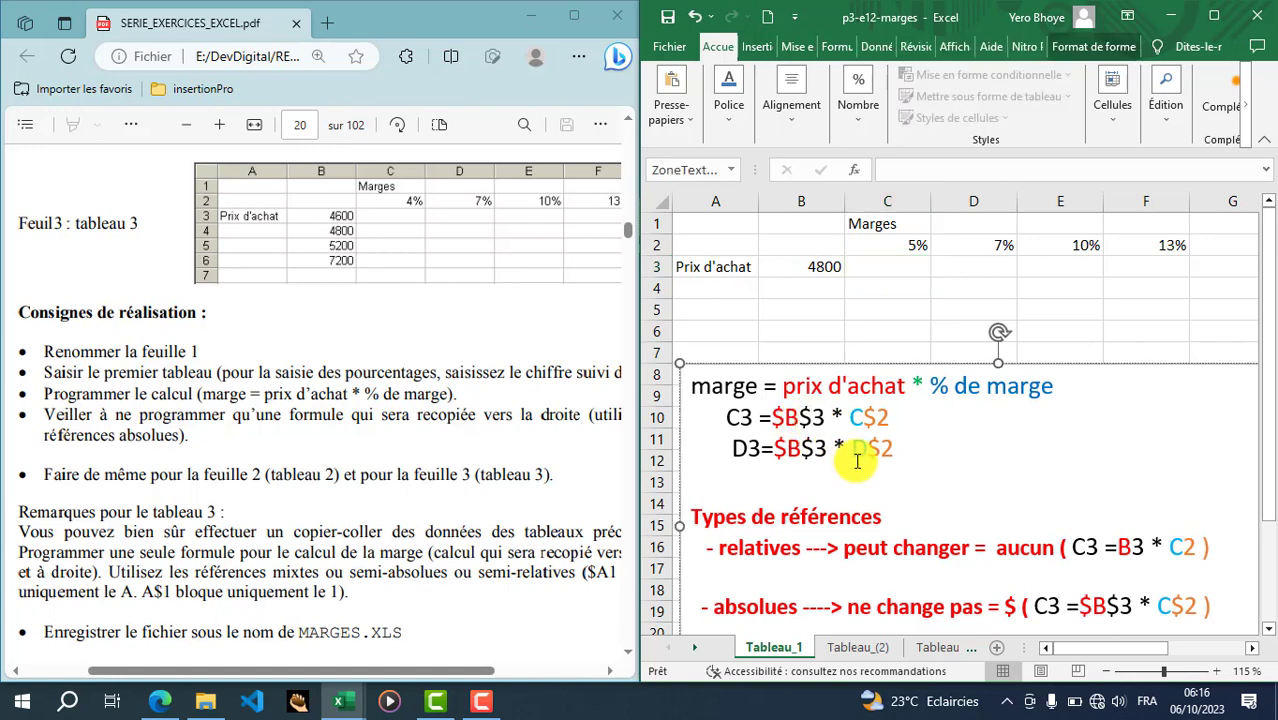
{"action": "key", "text": "Delete"}
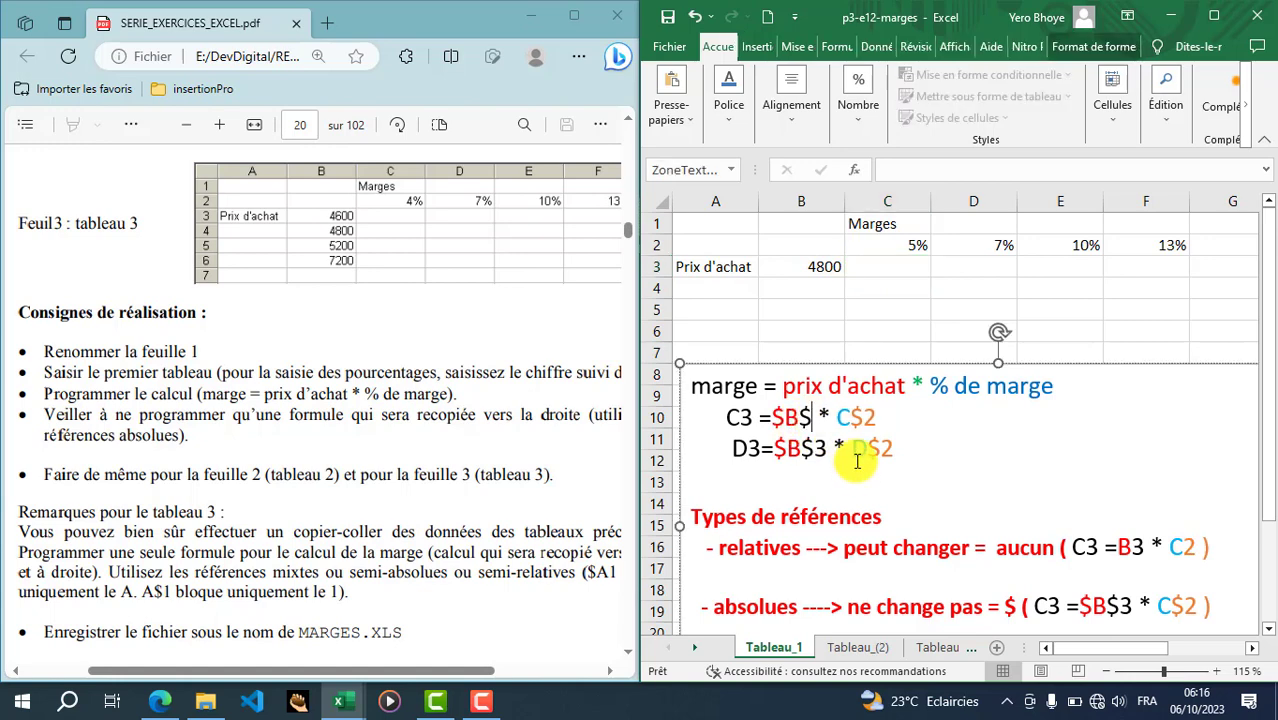
{"action": "left_click", "coordinate": [694, 16]}
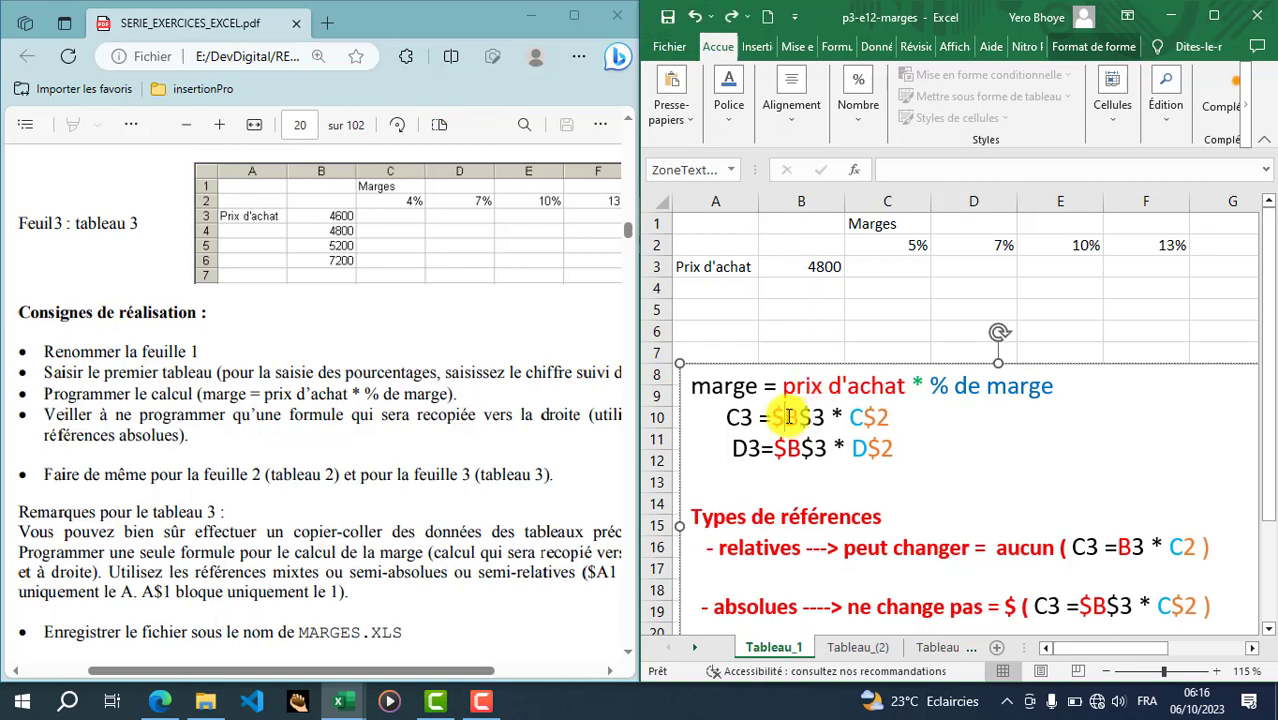
- Remove both dollar signs from the purchase-price reference in the C3 example of the notes, leaving B3
{"action": "left_click", "coordinate": [789, 417]}
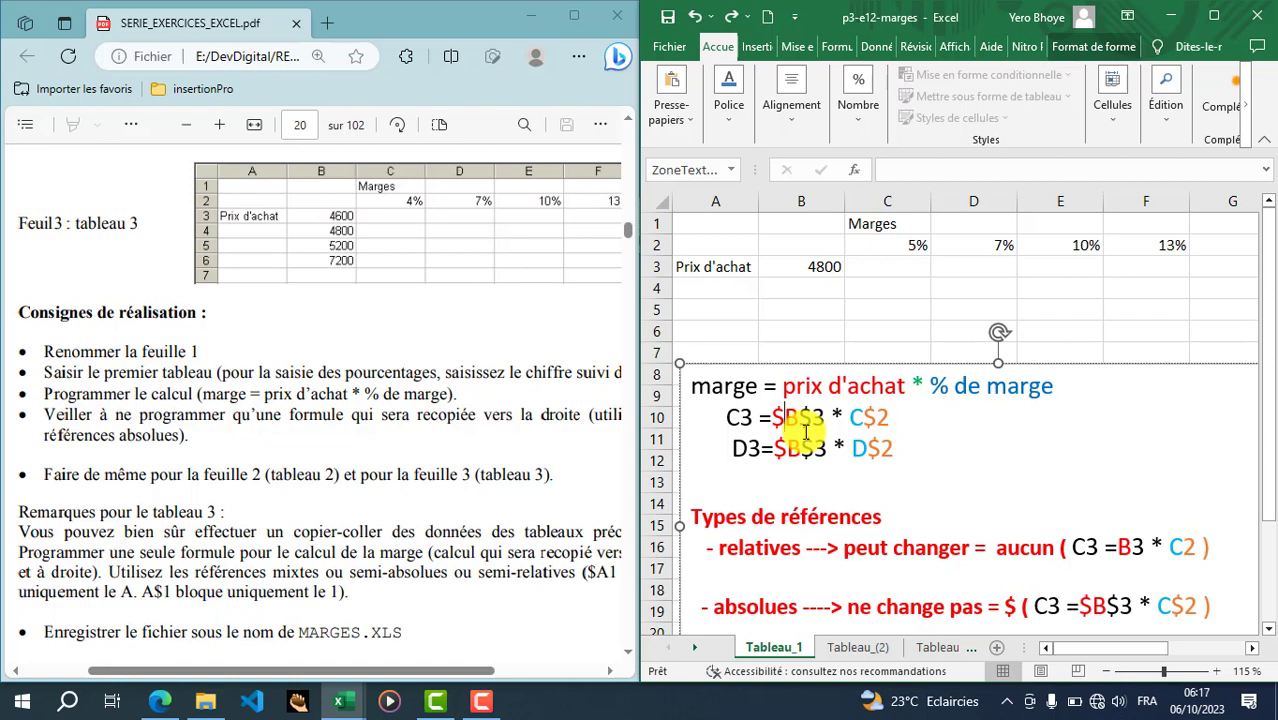
{"action": "key", "text": "BackSpace"}
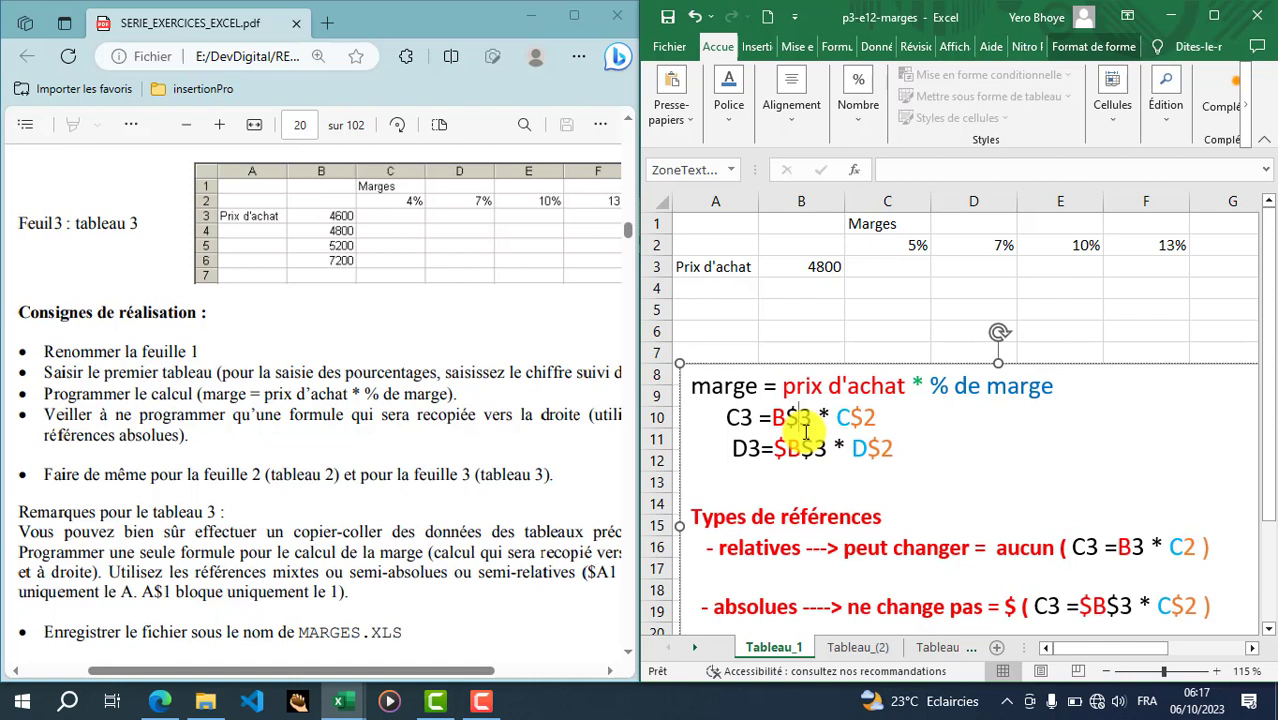
{"action": "key", "text": "BackSpace"}
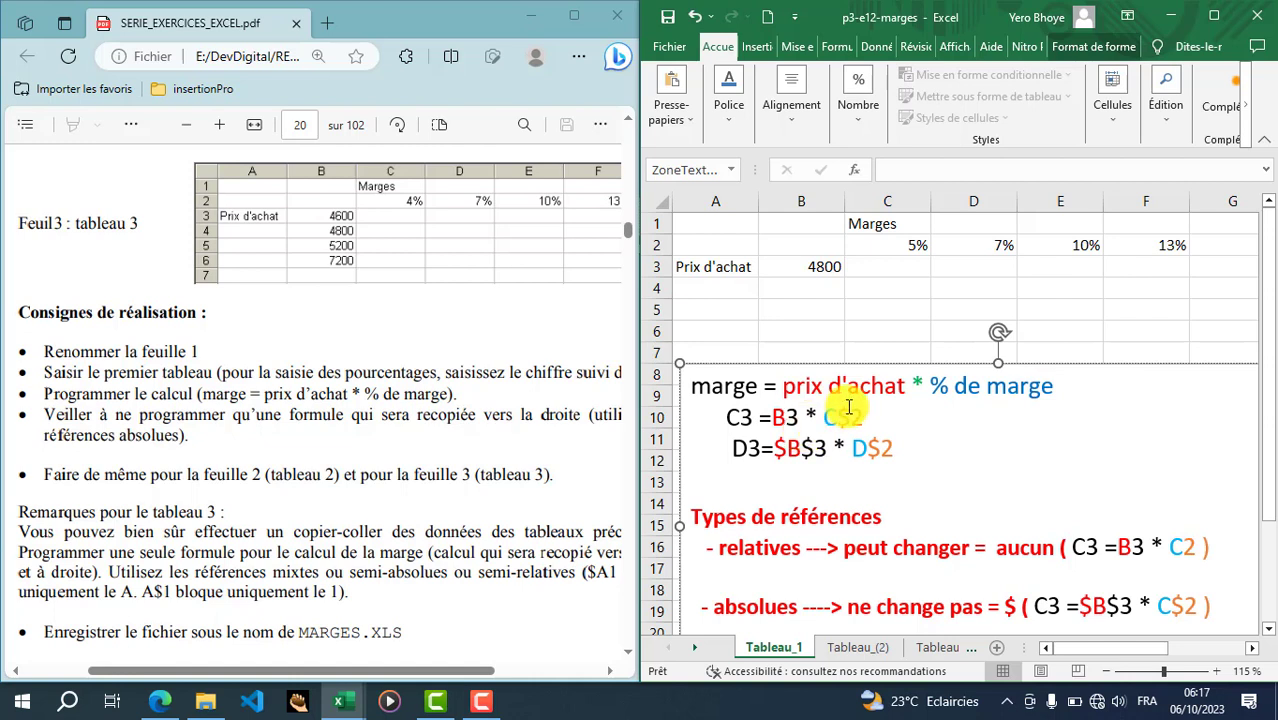
- Make the remaining references in the notes' example formulas relative, so they read C3 =B3 * C2 and D3=B3 * D2
{"action": "left_click", "coordinate": [787, 449]}
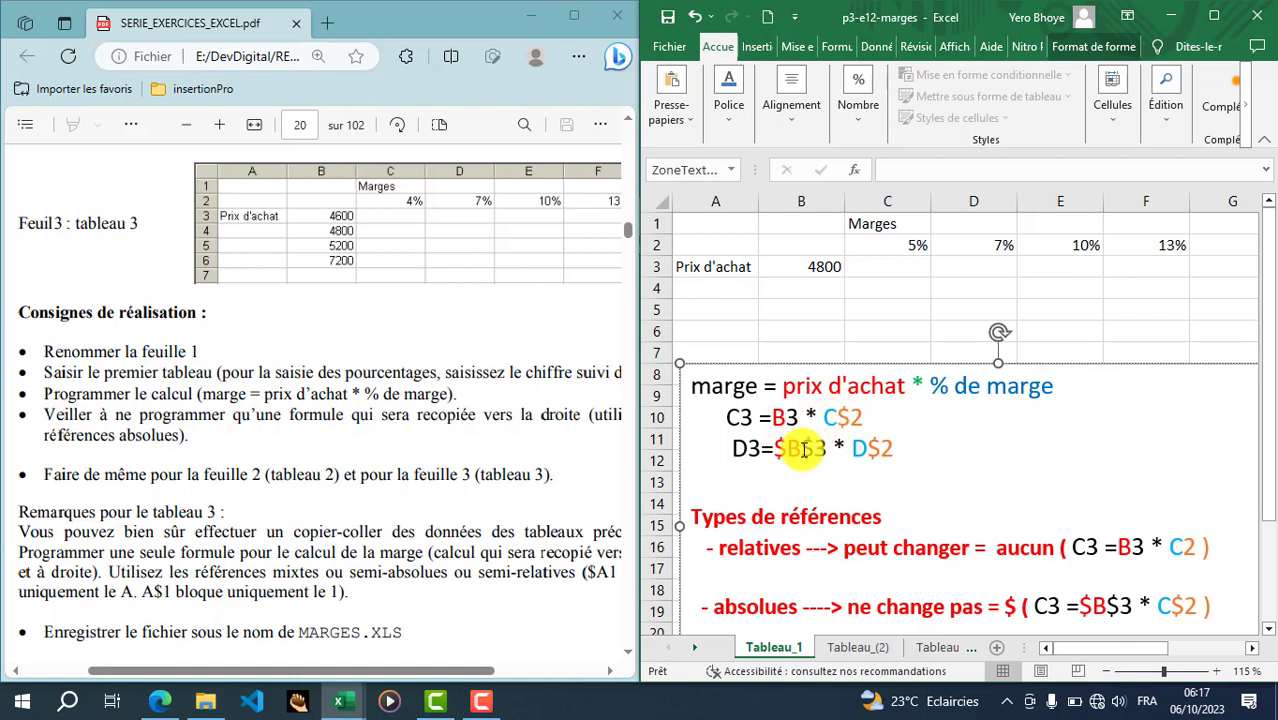
{"action": "key", "text": "BackSpace"}
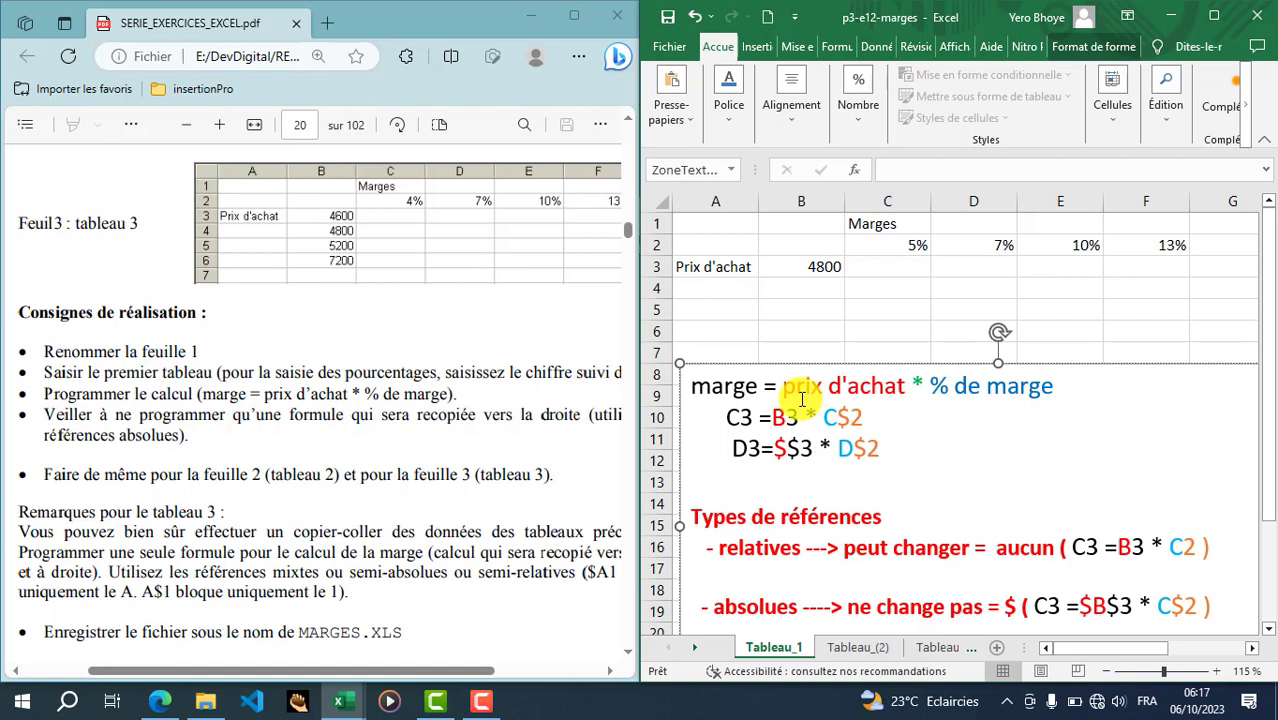
{"action": "left_click", "coordinate": [697, 22]}
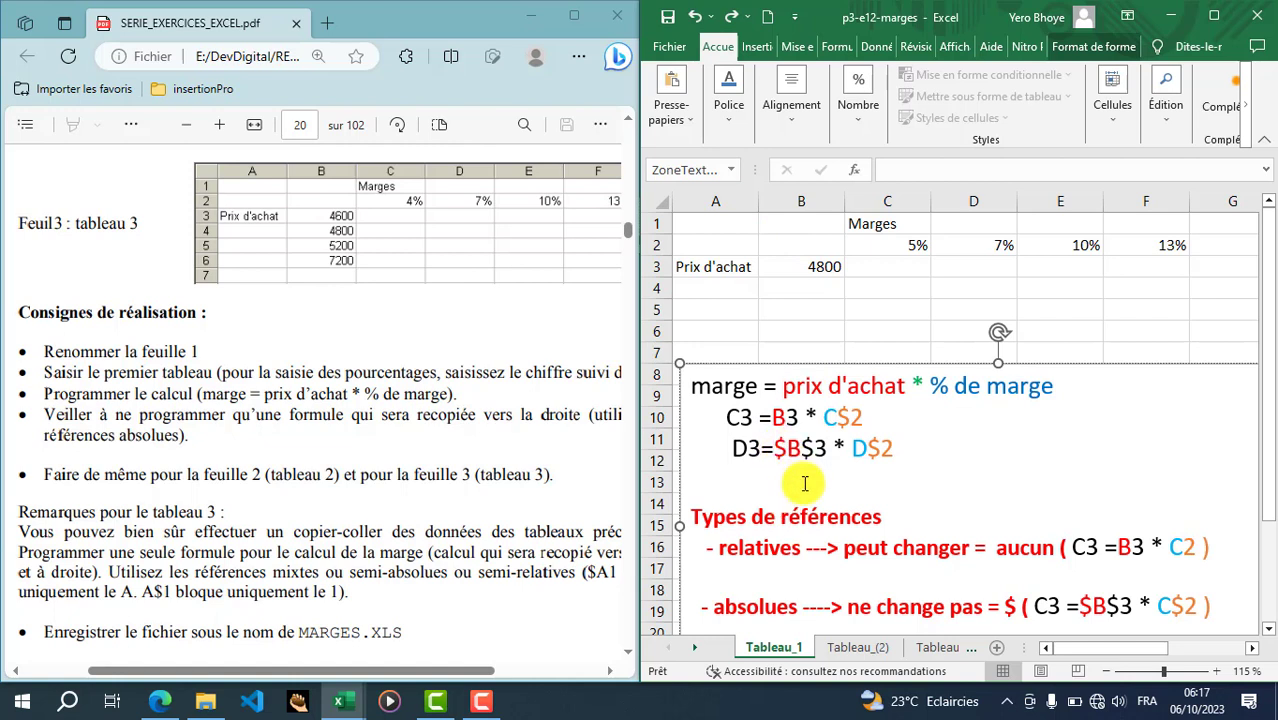
{"action": "key", "text": "BackSpace"}
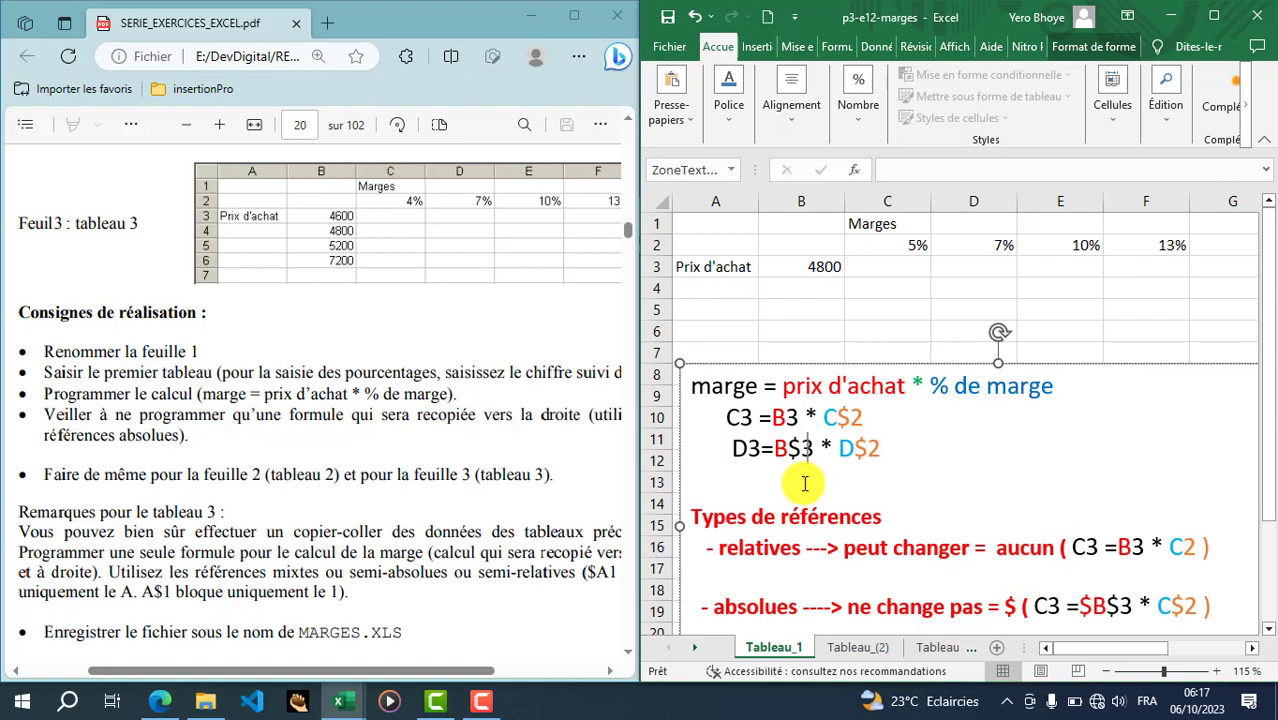
{"action": "key", "text": "BackSpace"}
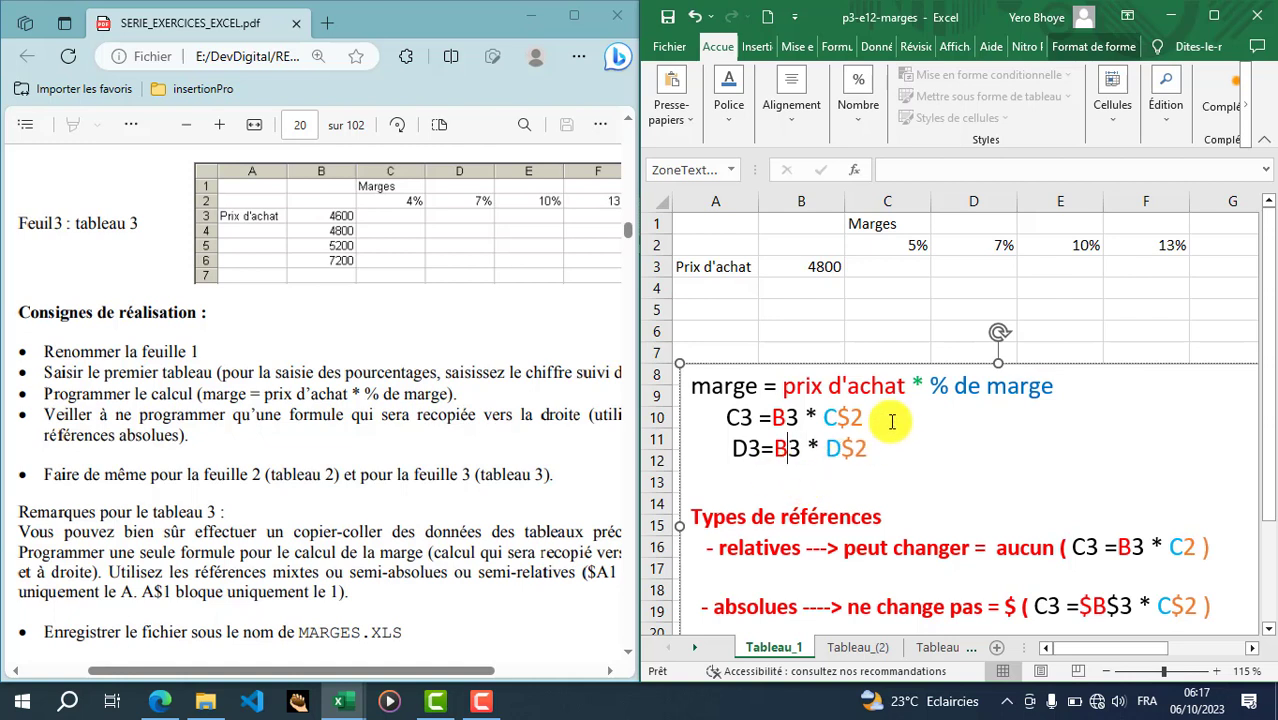
{"action": "left_click", "coordinate": [851, 419]}
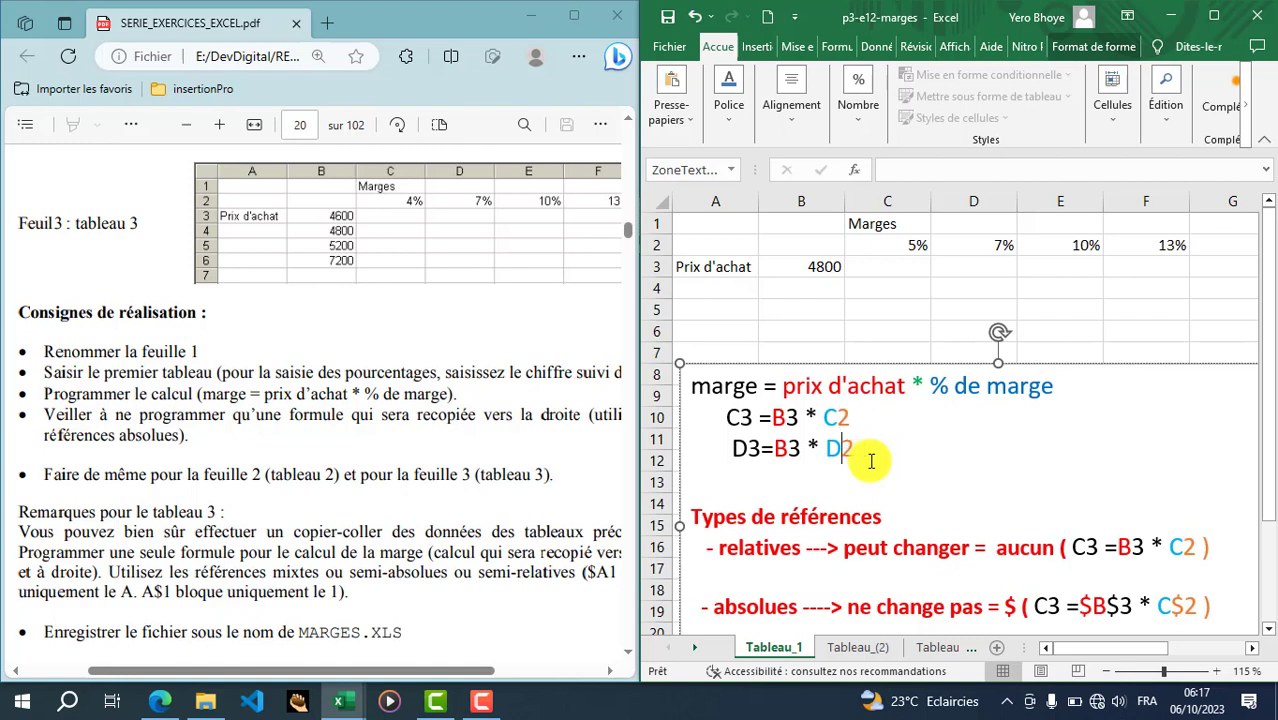
- Trace the C3 example formula, matching B3 and C2 to the purchase price and first margin percentage in the table
{"action": "left_click", "coordinate": [771, 417]}
{"action": "left_click", "coordinate": [884, 266]}
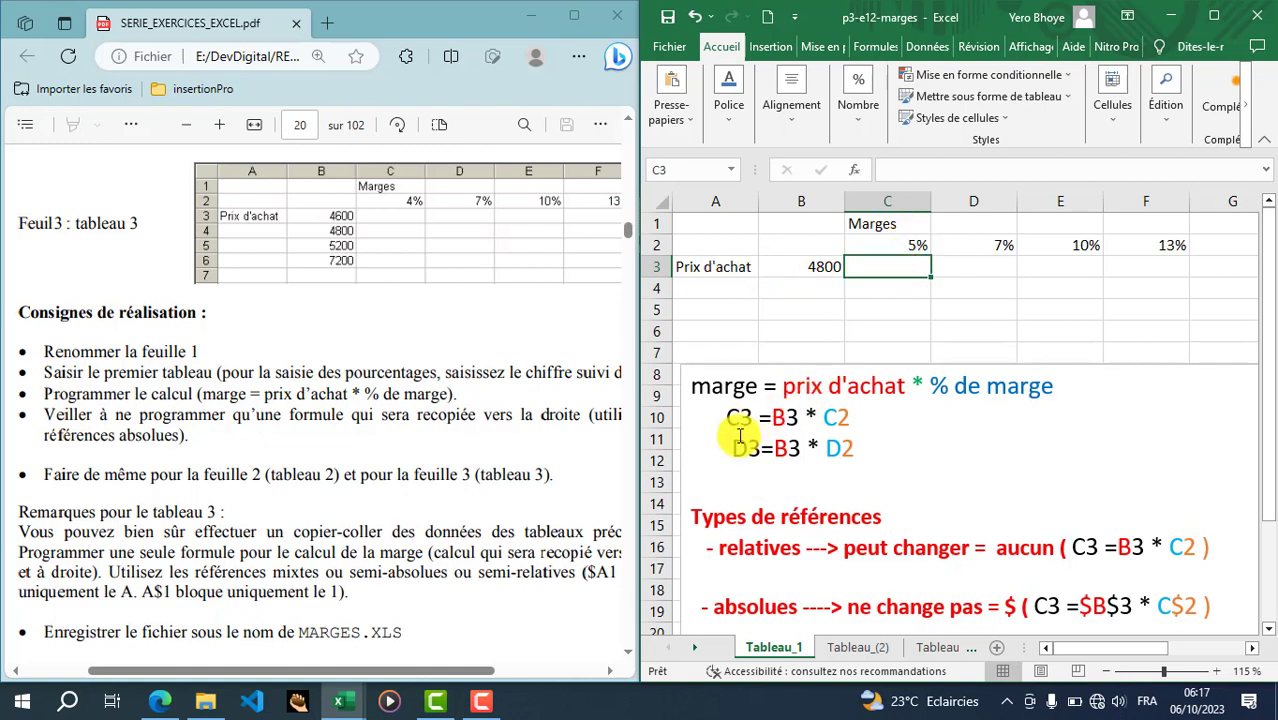
{"action": "left_click", "coordinate": [823, 267]}
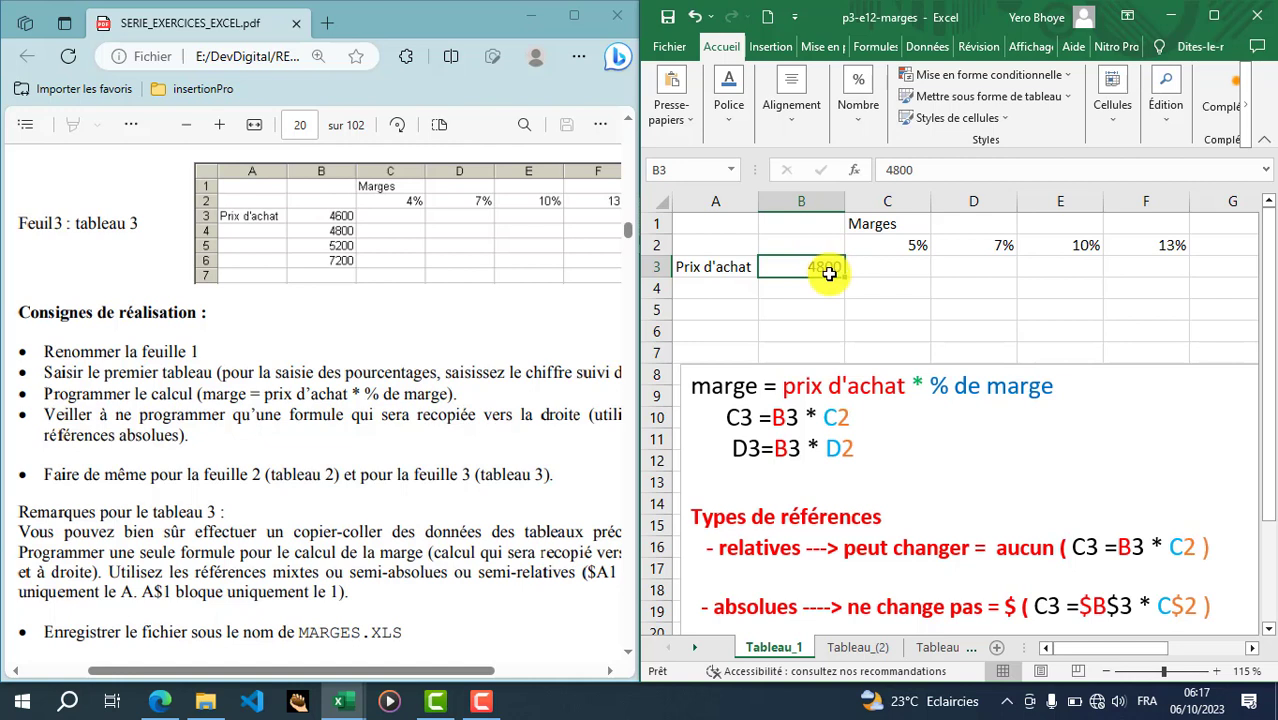
{"action": "left_click", "coordinate": [882, 264]}
{"action": "left_click", "coordinate": [906, 246]}
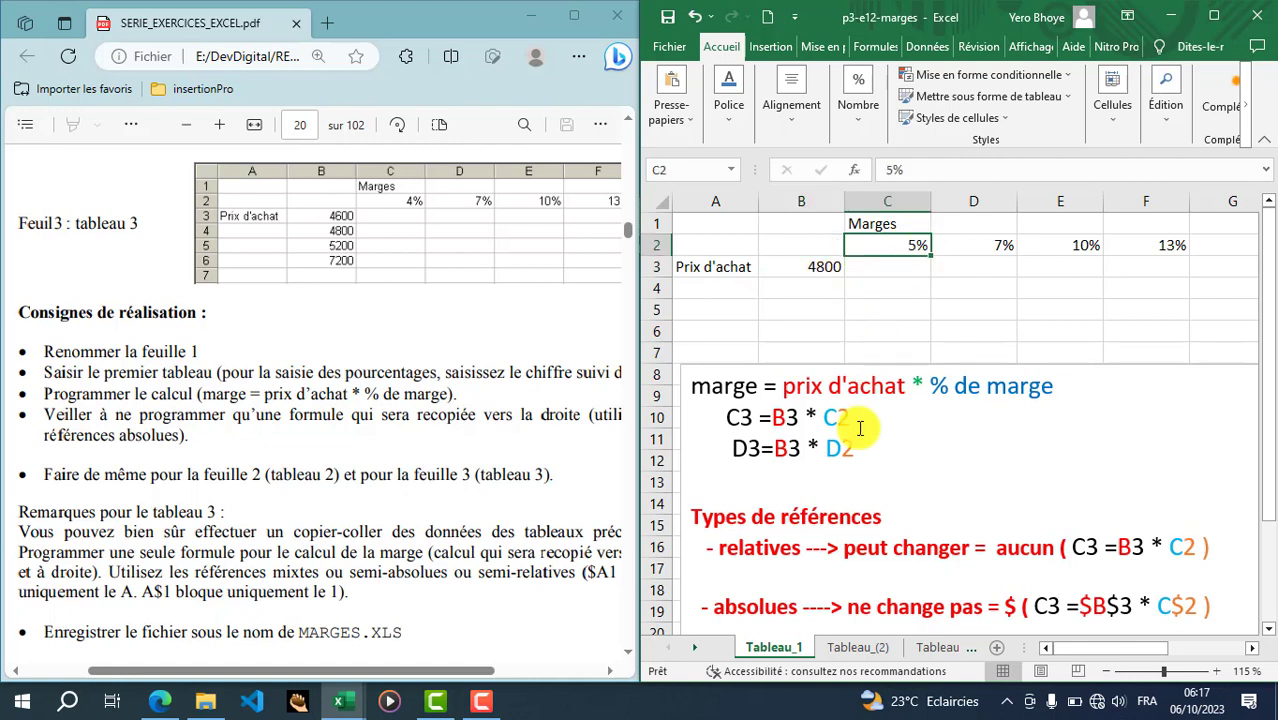
{"action": "left_click", "coordinate": [907, 267]}
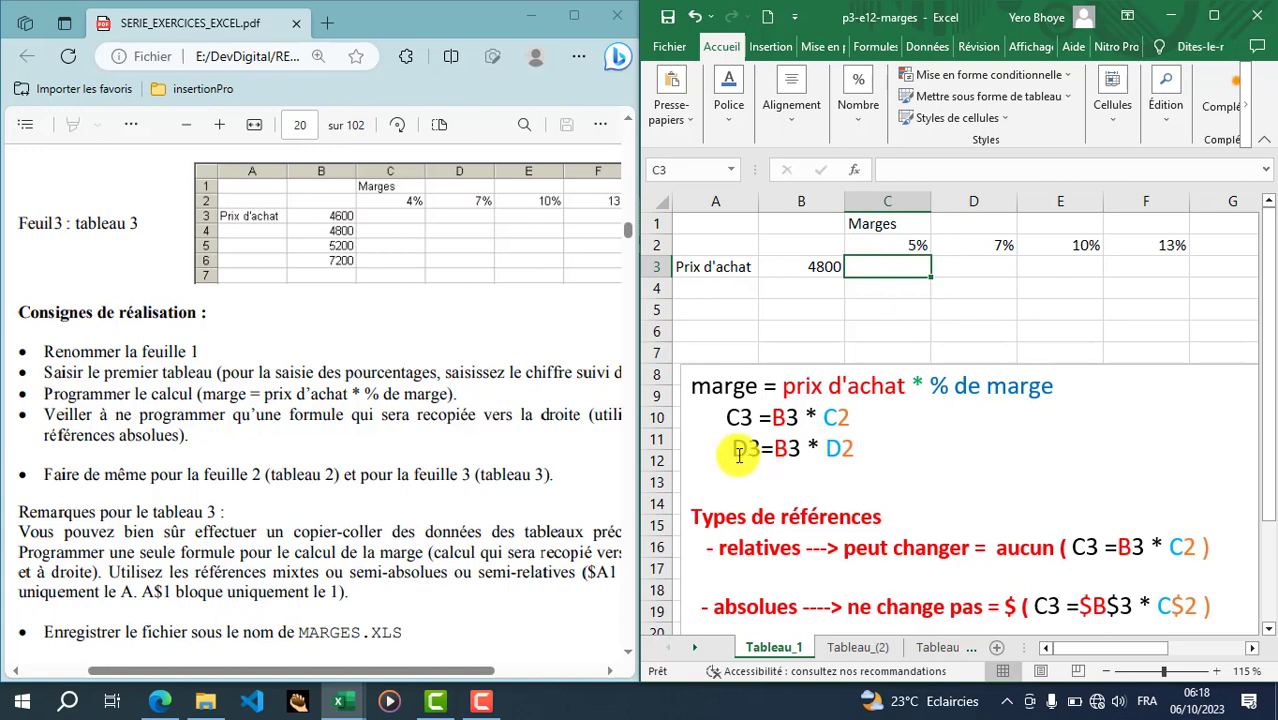
{"action": "left_click_drag", "start_coordinate": [856, 418], "coordinate": [738, 419]}
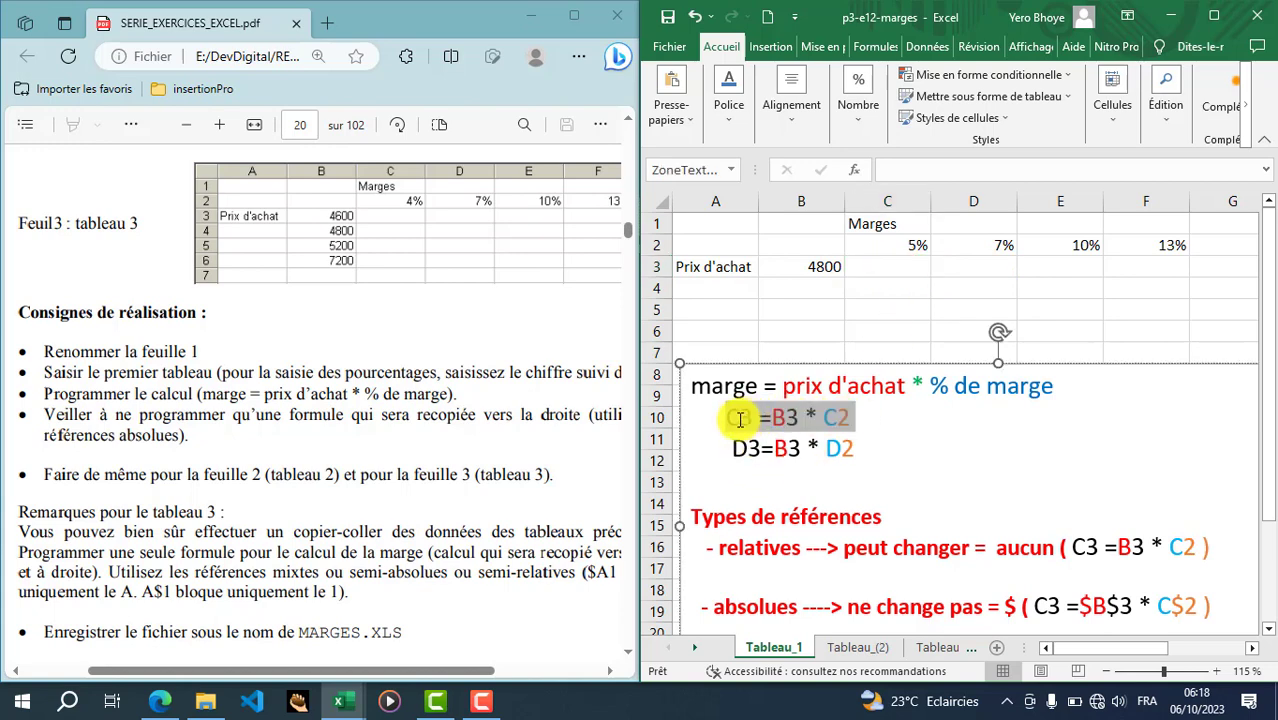
{"action": "left_click", "coordinate": [886, 265]}
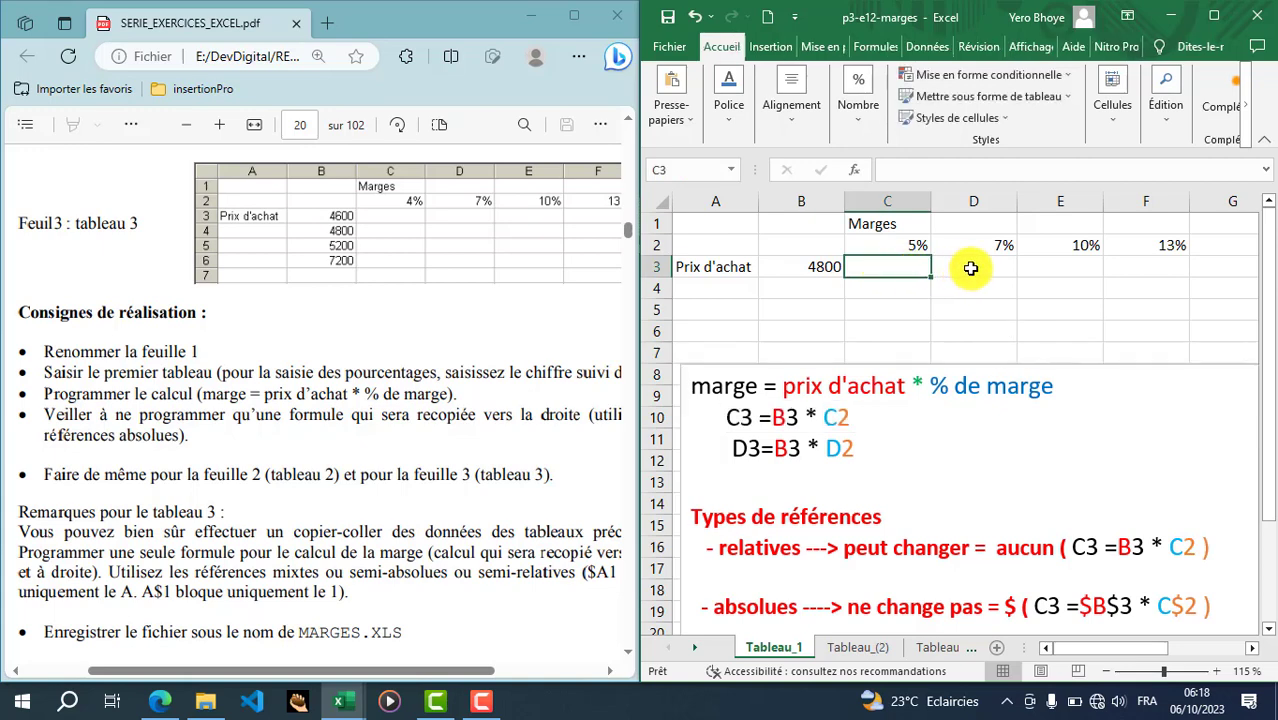
- Compare the D3 example formula with the C3 one and the general margin formula, checking which cells D3 must multiply
{"action": "left_click", "coordinate": [970, 268]}
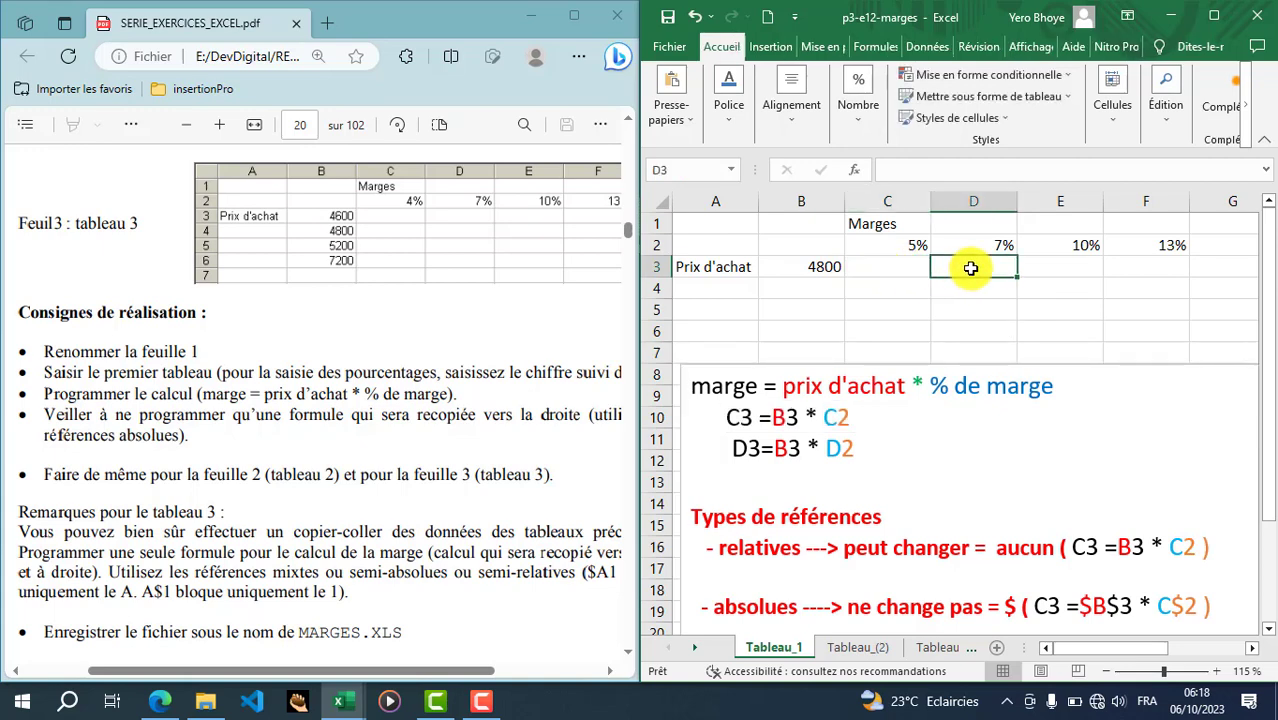
{"action": "left_click", "coordinate": [878, 265]}
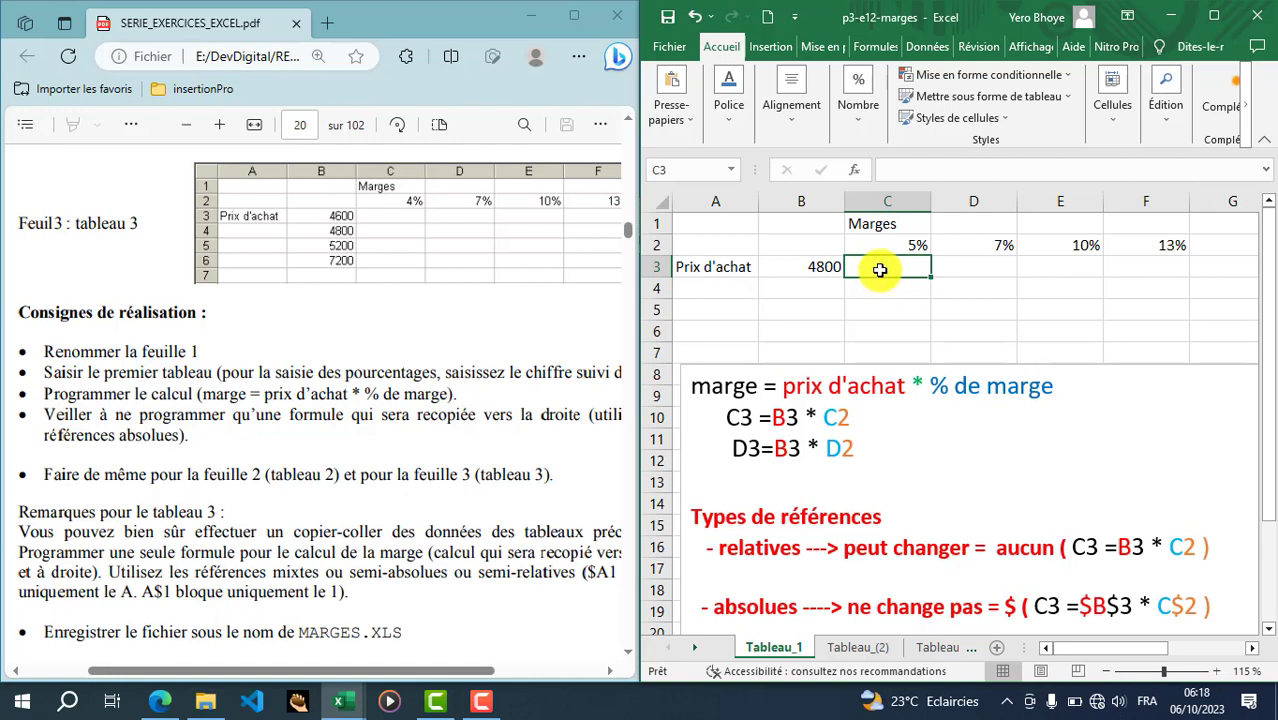
{"action": "left_click", "coordinate": [962, 266]}
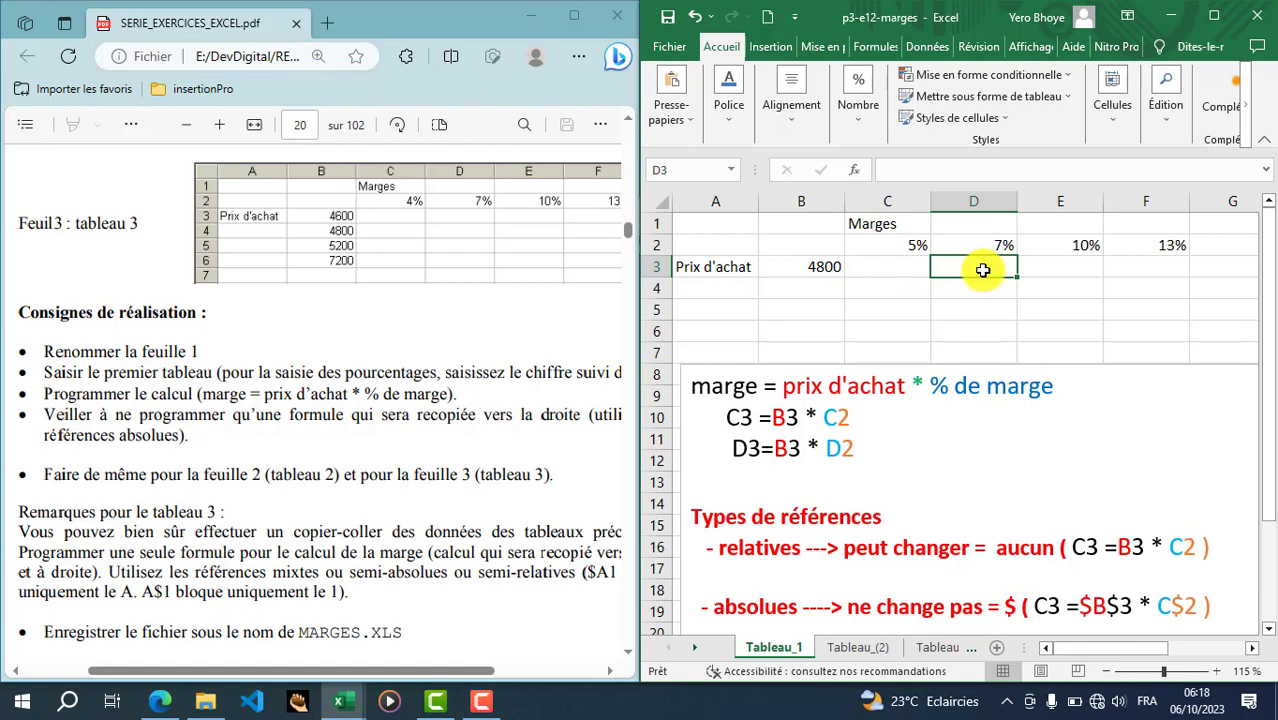
{"action": "left_click_drag", "start_coordinate": [857, 448], "coordinate": [735, 447]}
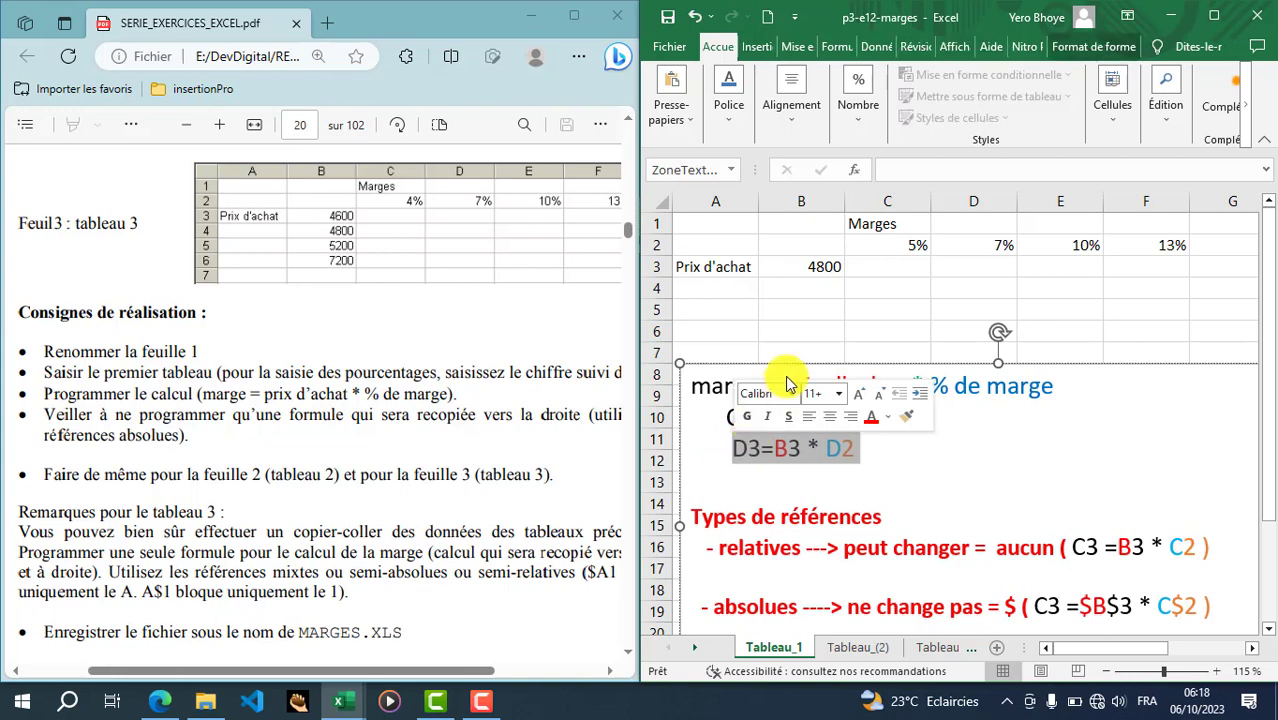
{"action": "left_click", "coordinate": [776, 448]}
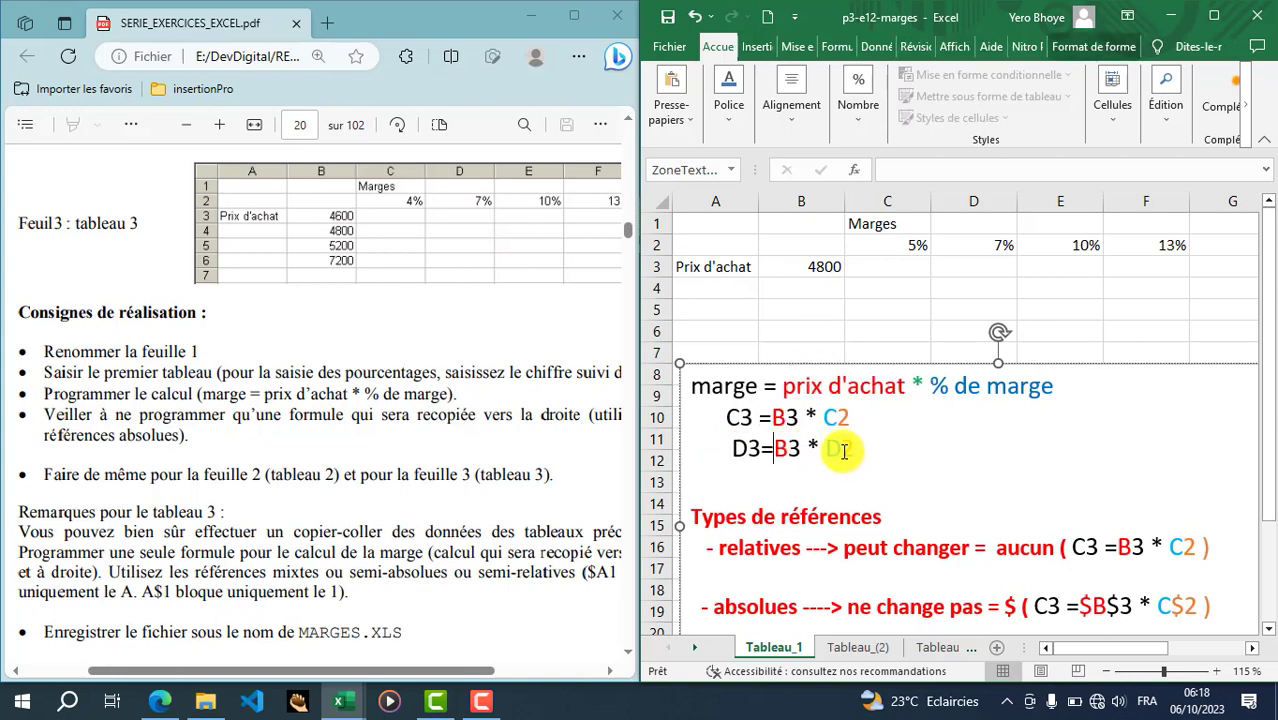
{"action": "left_click", "coordinate": [974, 266]}
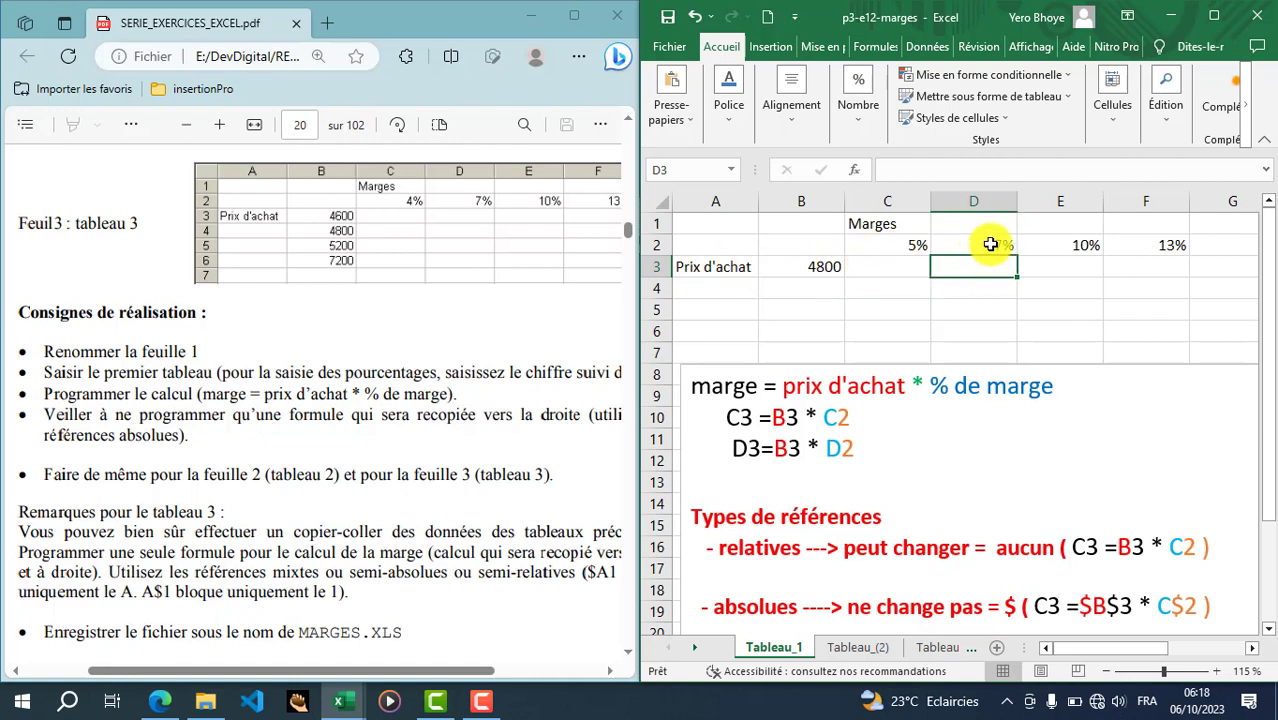
{"action": "left_click", "coordinate": [1075, 392]}
{"action": "left_click_drag", "start_coordinate": [1075, 392], "coordinate": [698, 386]}
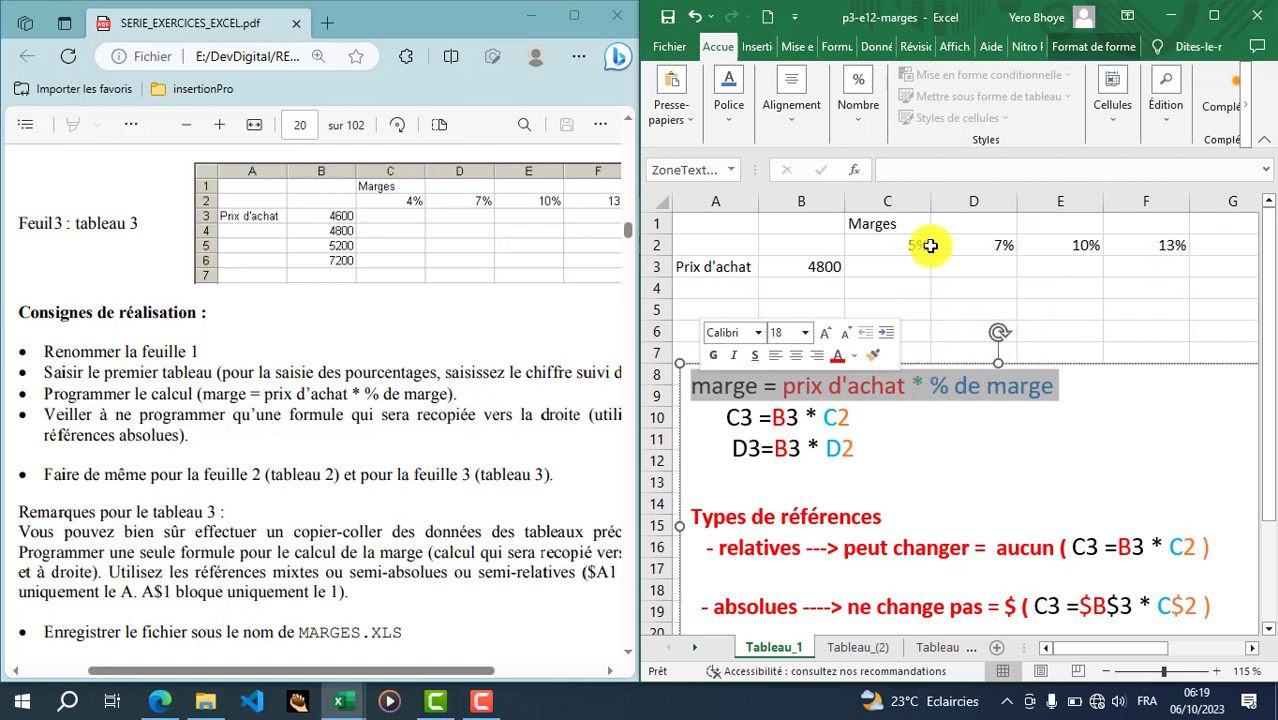
{"action": "left_click", "coordinate": [967, 266]}
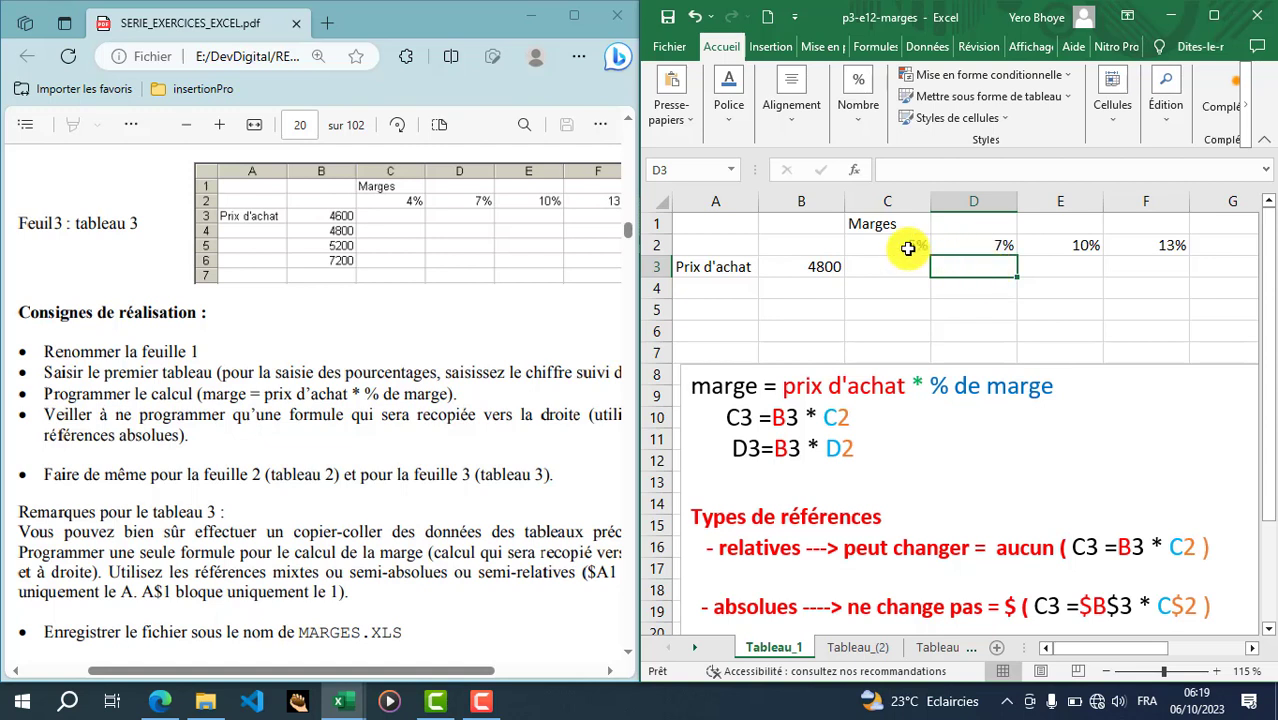
{"action": "left_click", "coordinate": [987, 244]}
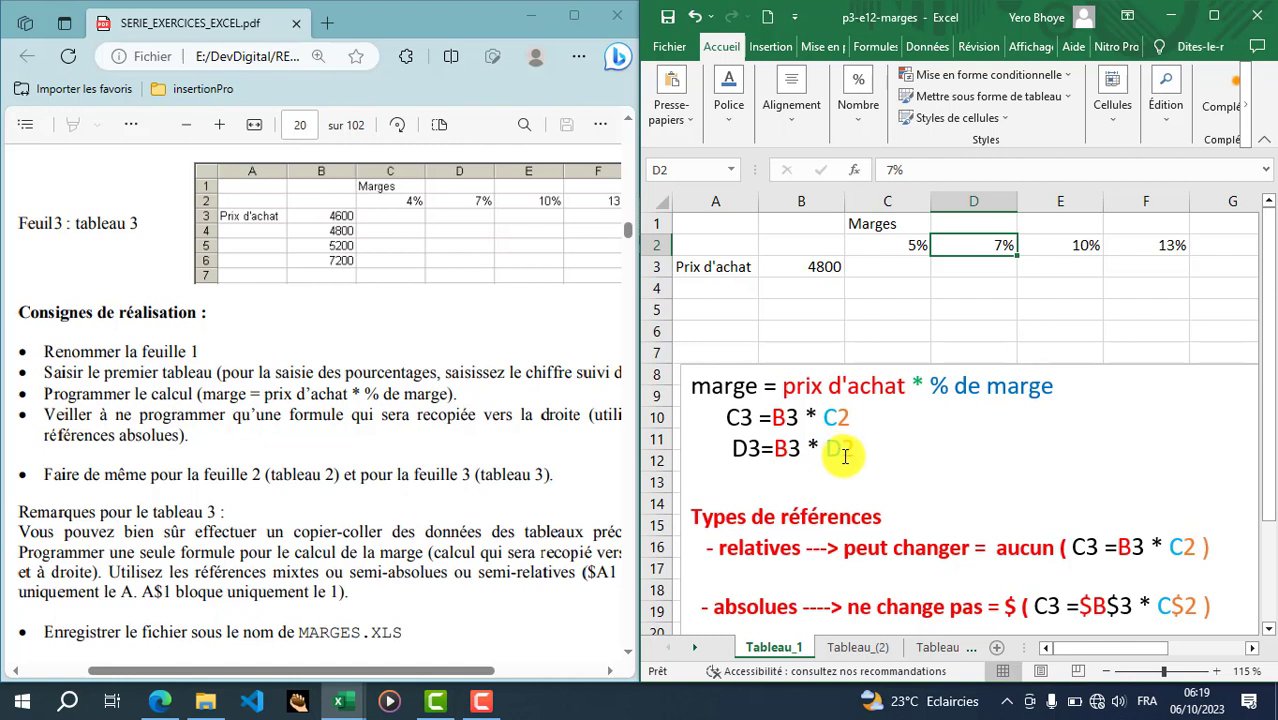
{"action": "left_click", "coordinate": [979, 269]}
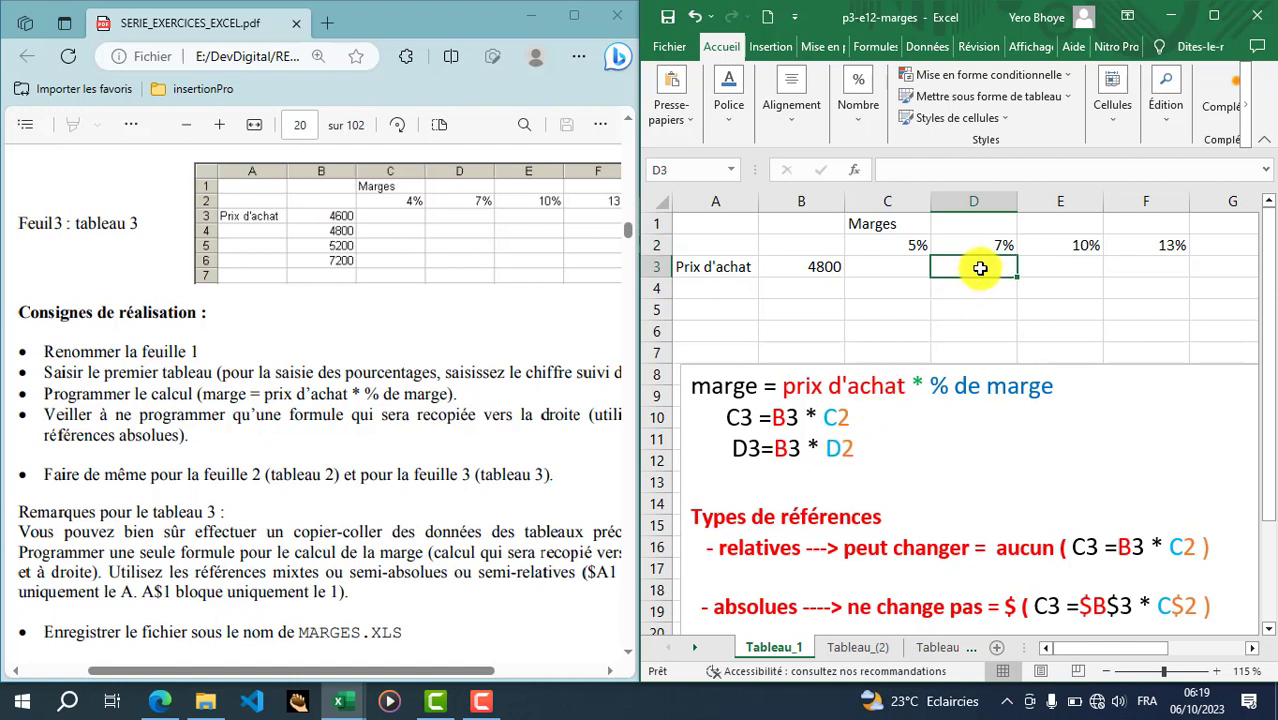
{"action": "left_click", "coordinate": [889, 267]}
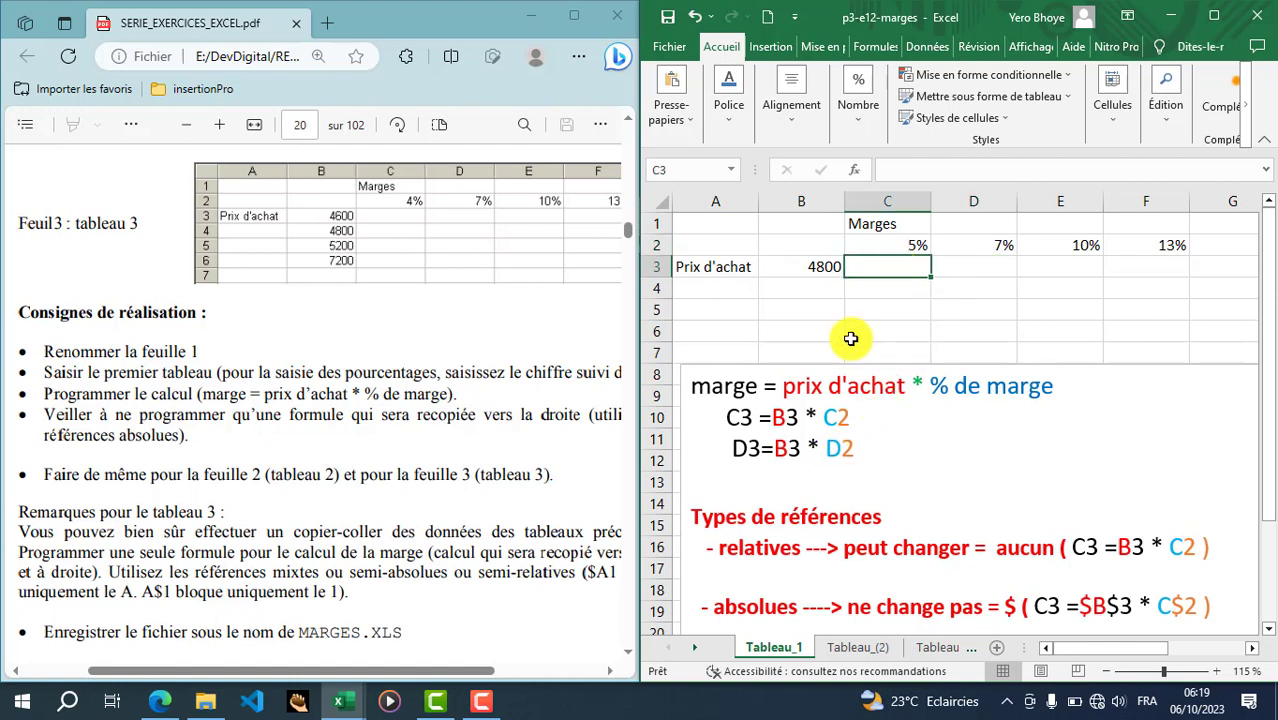
{"action": "left_click", "coordinate": [982, 266]}
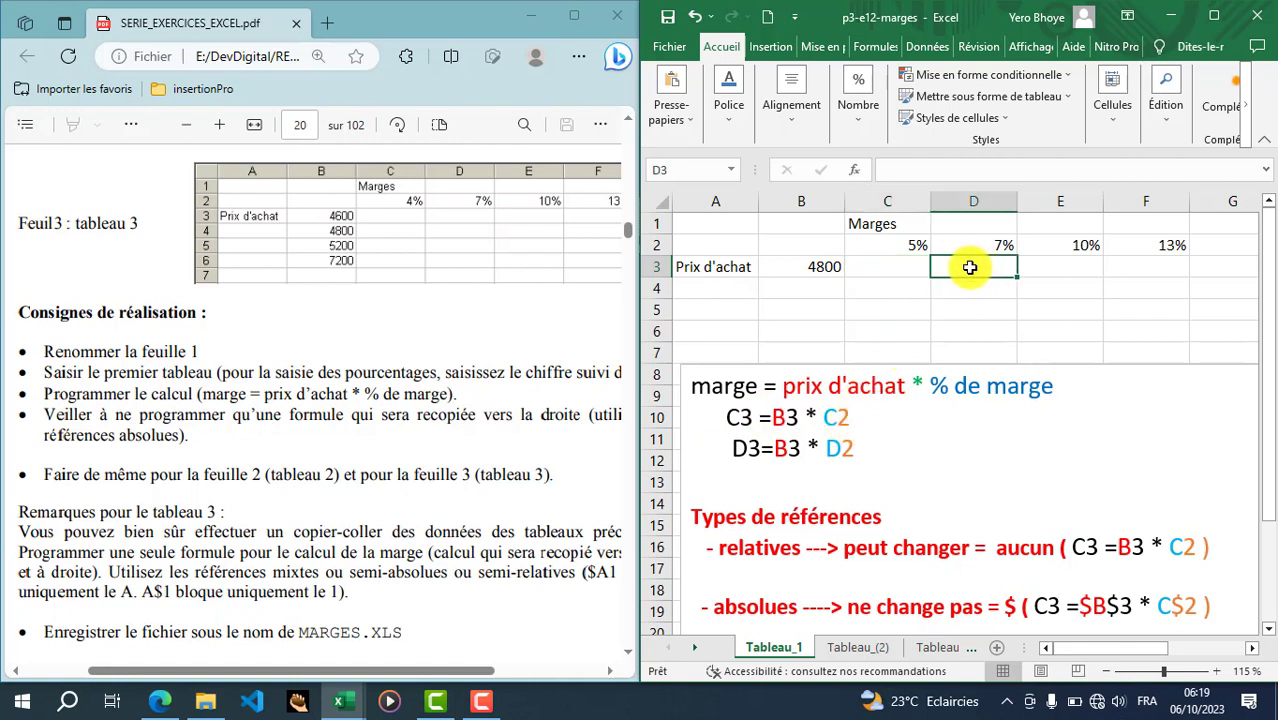
- Examine margin cell C3 and the empty row 4 cells, relating their positions to the purchase price and the percentages
{"action": "left_click", "coordinate": [912, 270]}
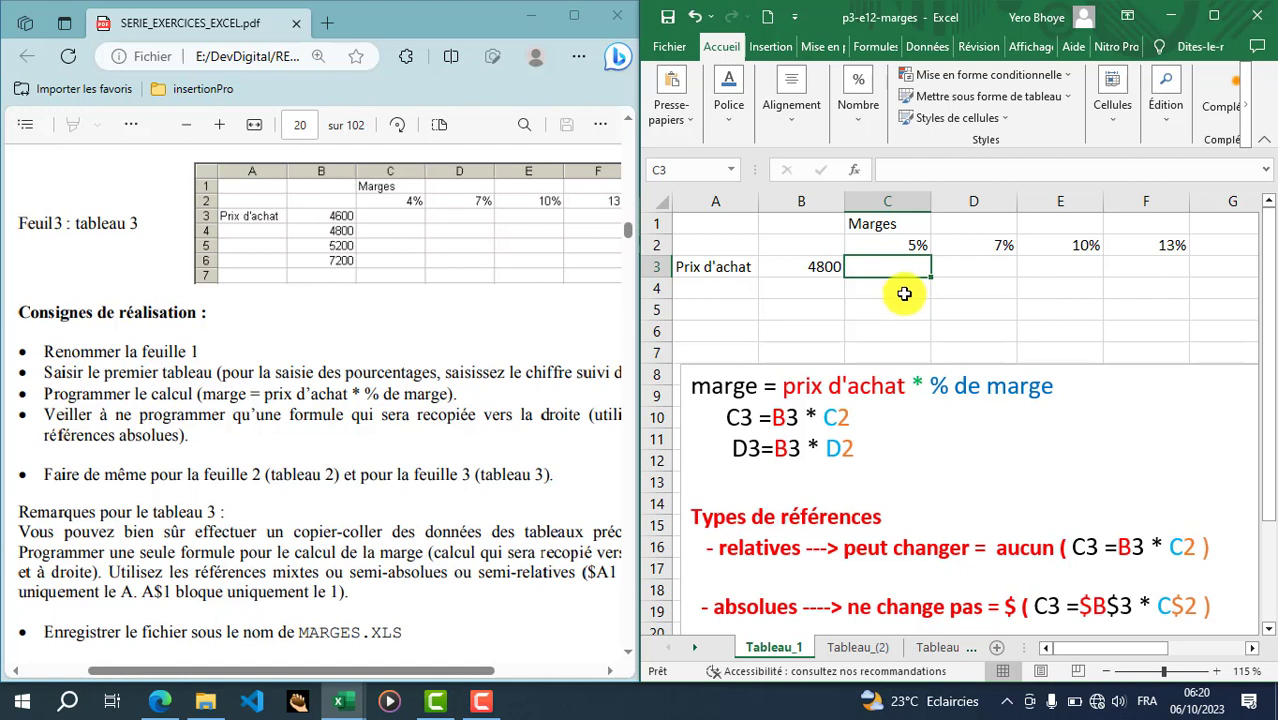
{"action": "key", "text": "Return"}
{"action": "left_click", "coordinate": [905, 265]}
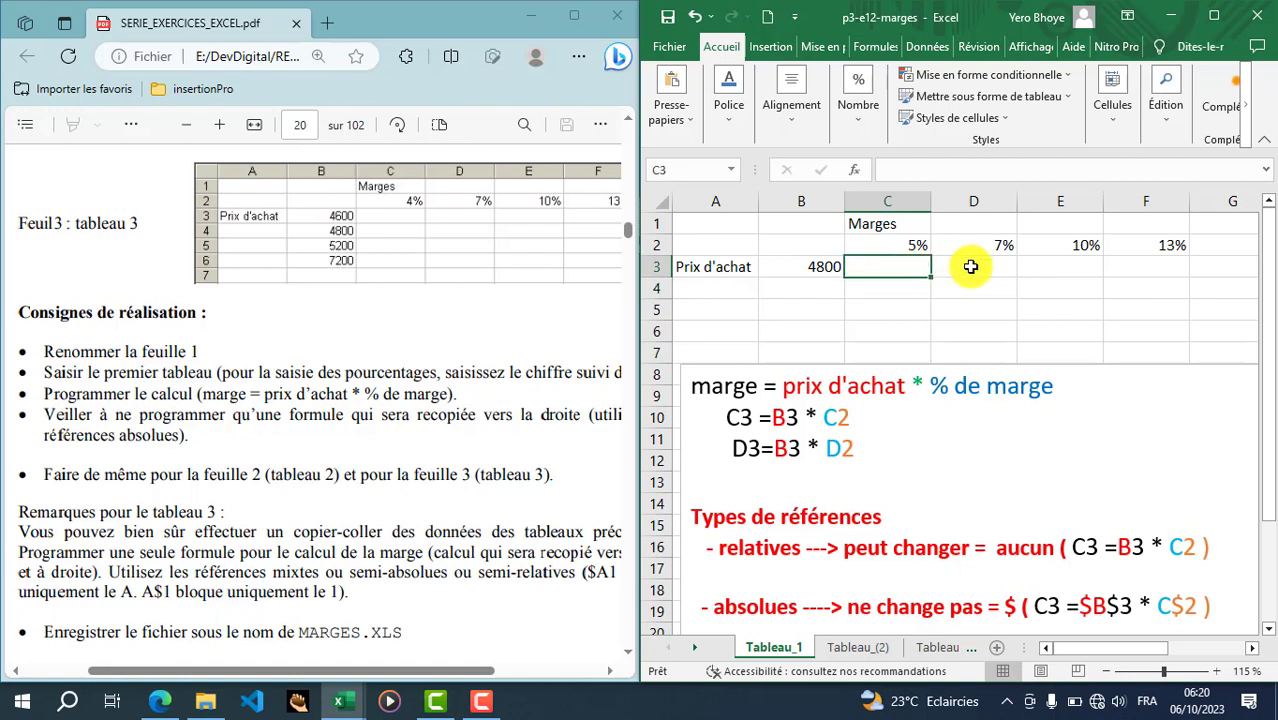
{"action": "left_click", "coordinate": [900, 288]}
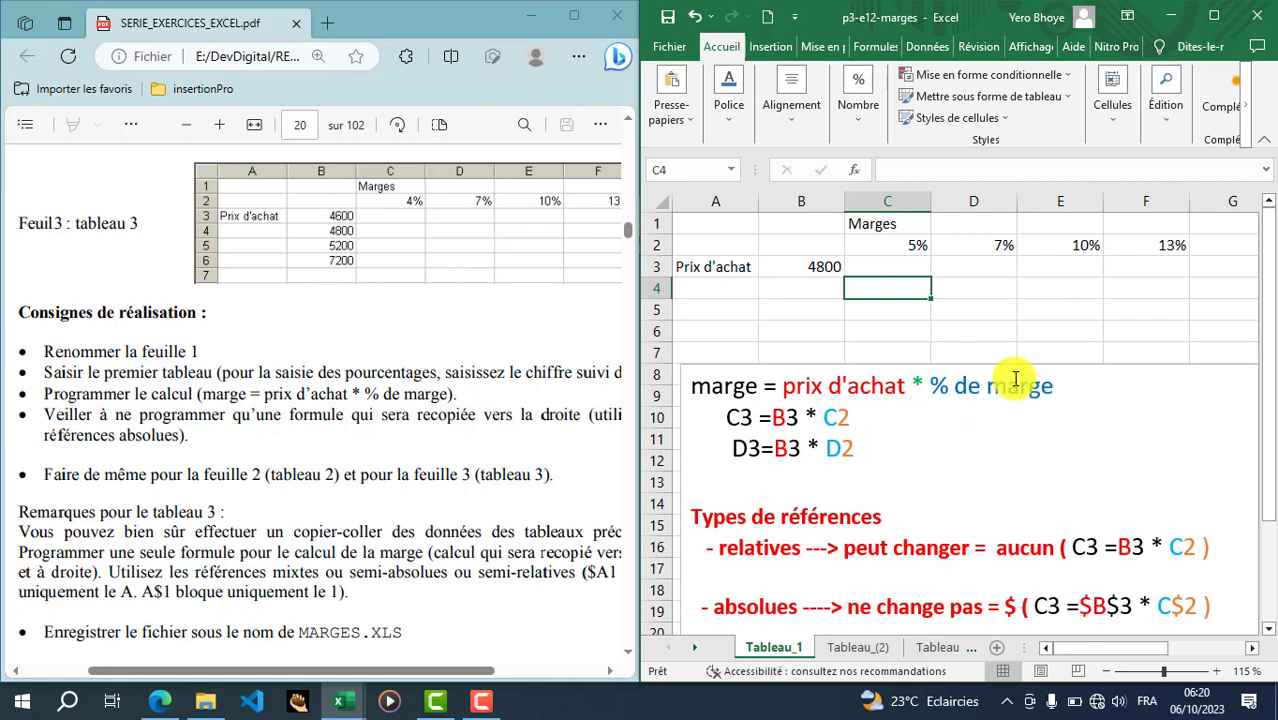
{"action": "left_click", "coordinate": [828, 290]}
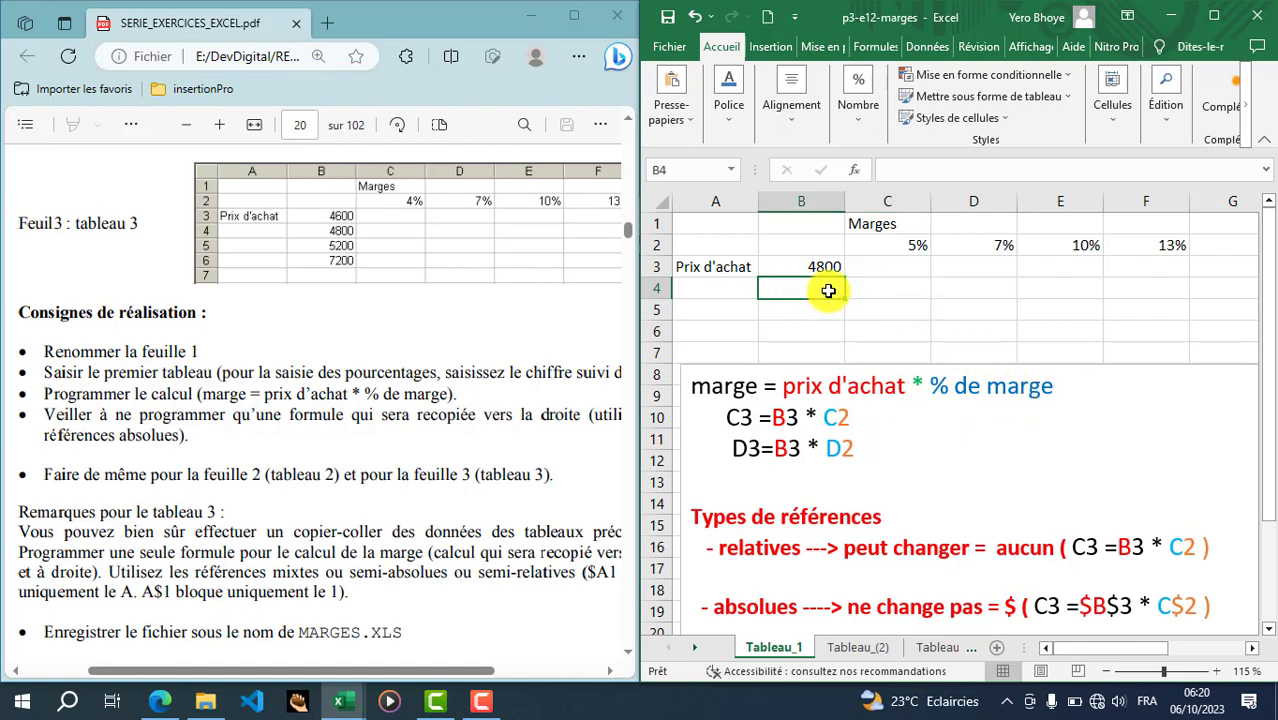
{"action": "left_click_drag", "start_coordinate": [828, 290], "coordinate": [719, 288]}
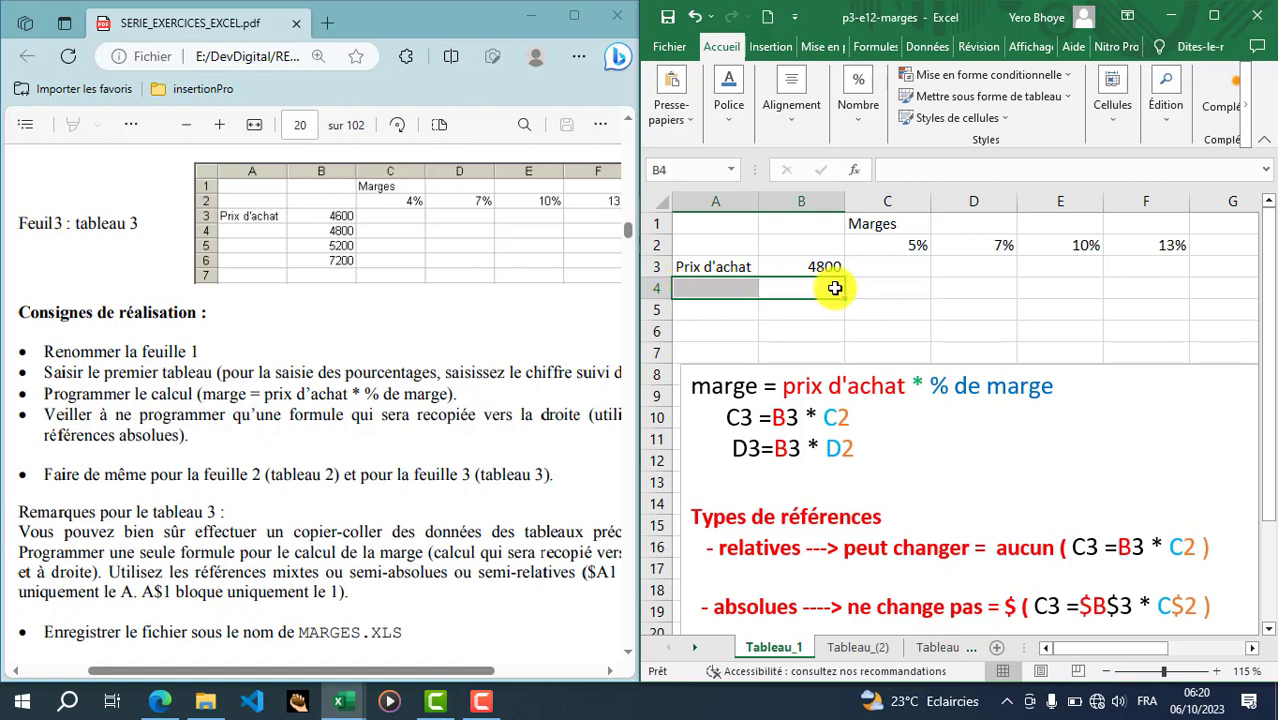
{"action": "left_click", "coordinate": [887, 287]}
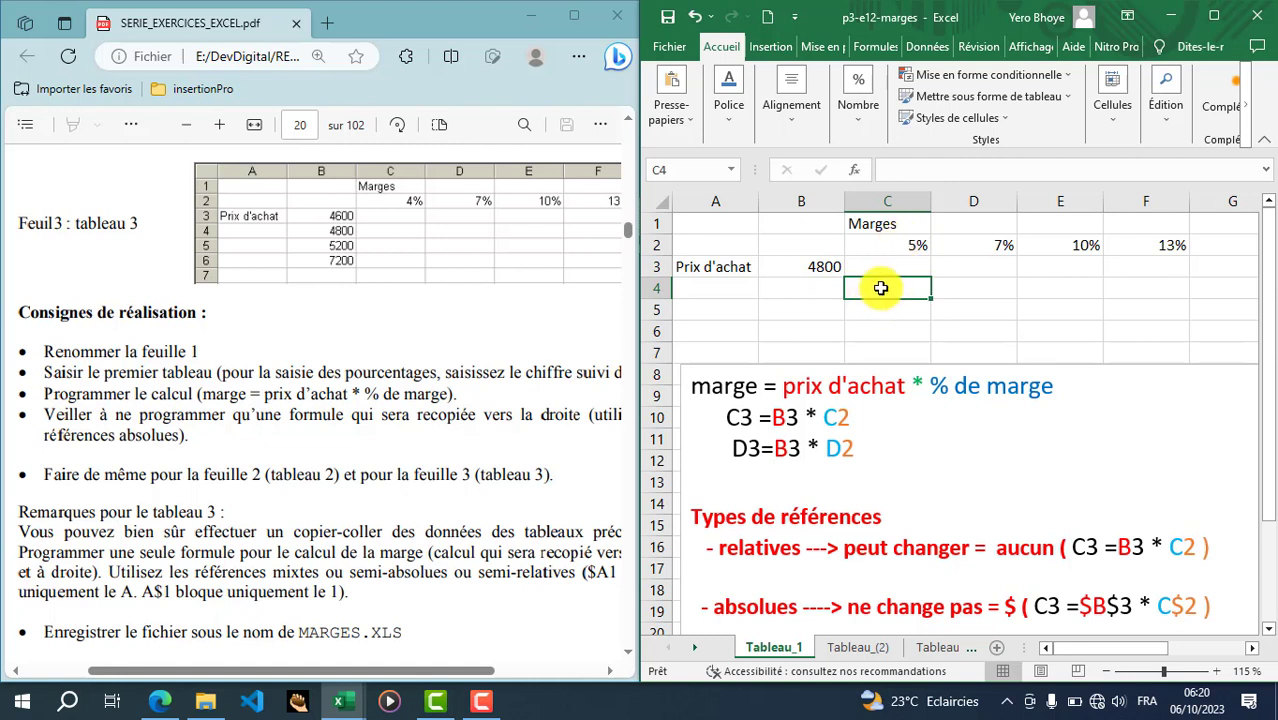
{"action": "left_click_drag", "start_coordinate": [880, 288], "coordinate": [1131, 285]}
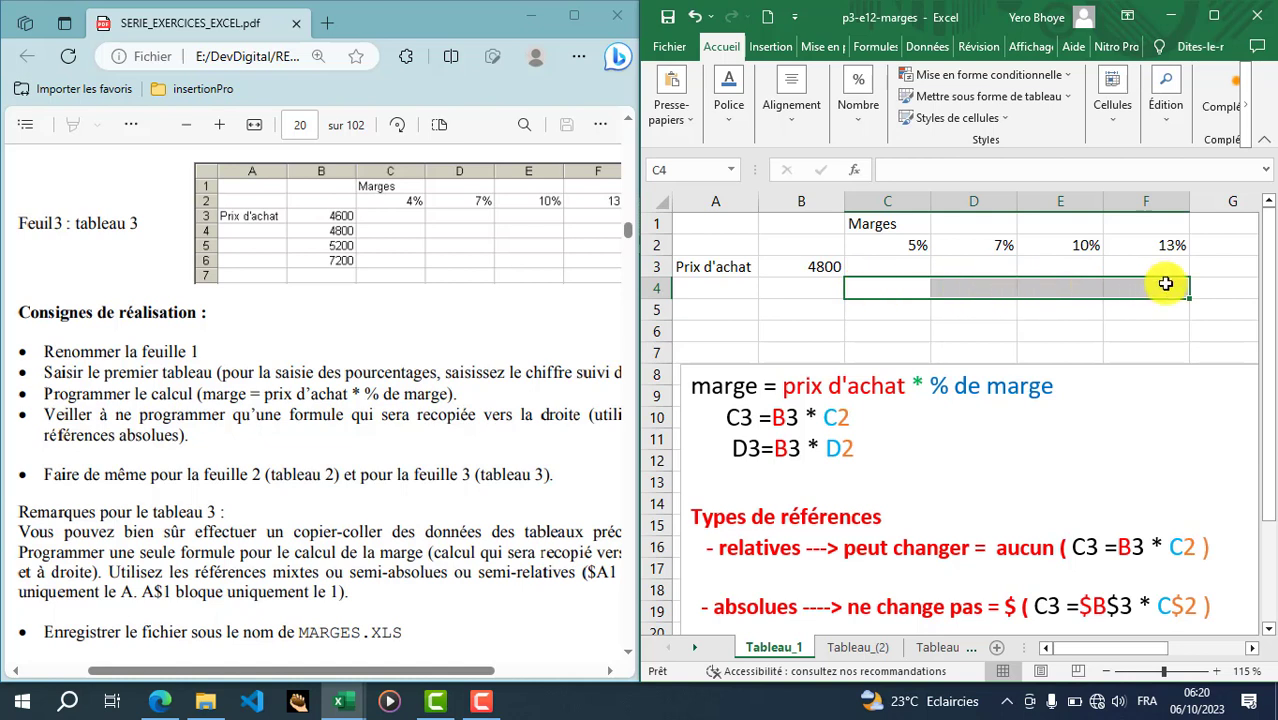
{"action": "left_click", "coordinate": [891, 288]}
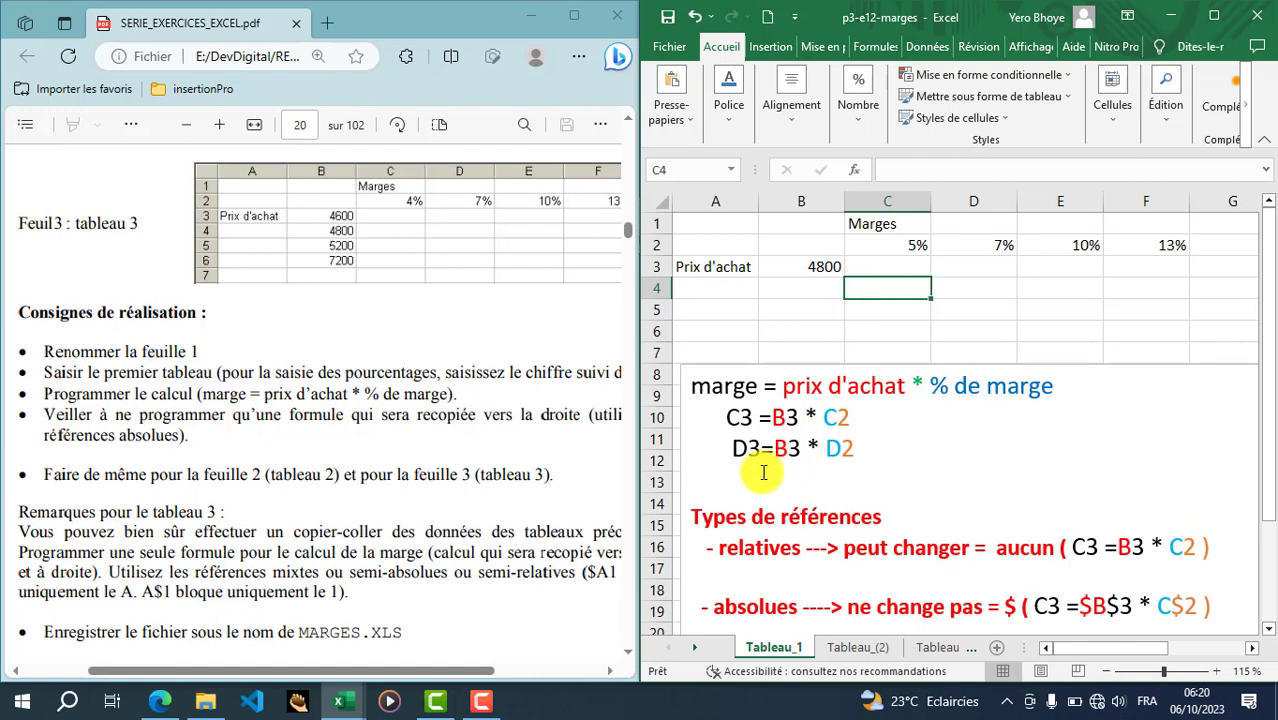
- Compare the D3 and C3 example formulas with their table cells, and review the notes' absolute-reference rule using the $ sign
{"action": "double_click", "coordinate": [840, 449]}
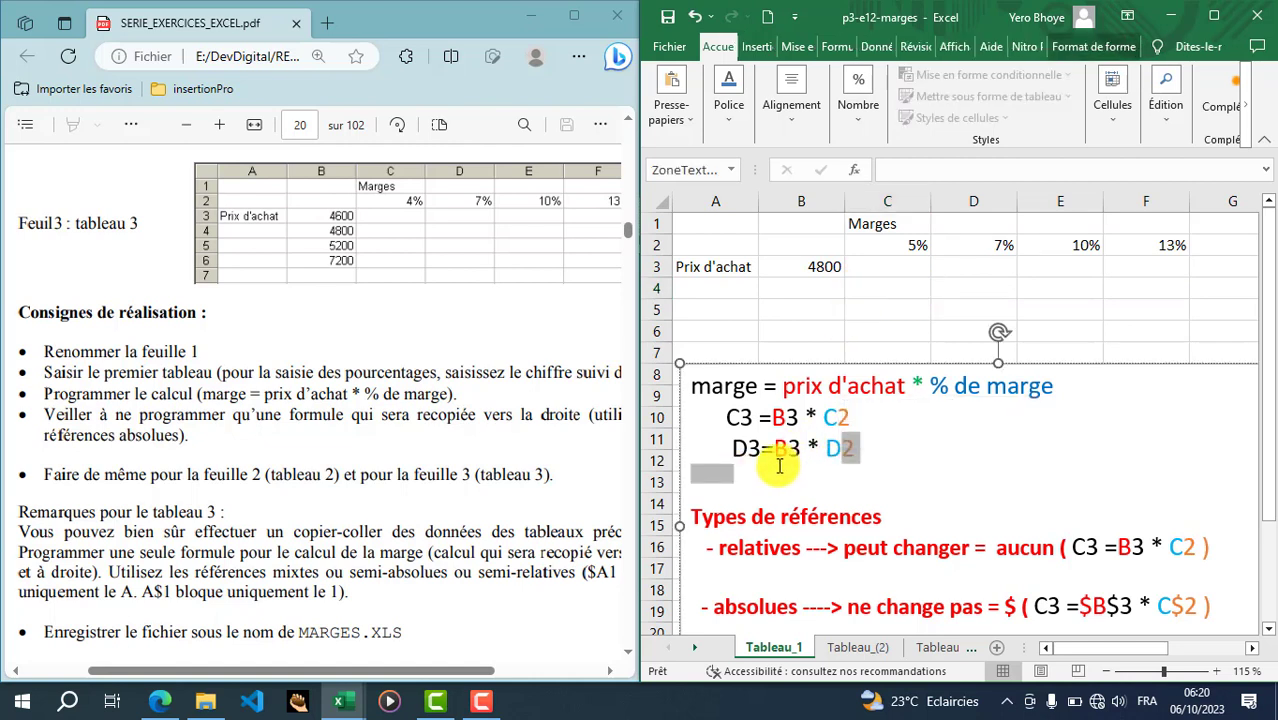
{"action": "left_click", "coordinate": [977, 266]}
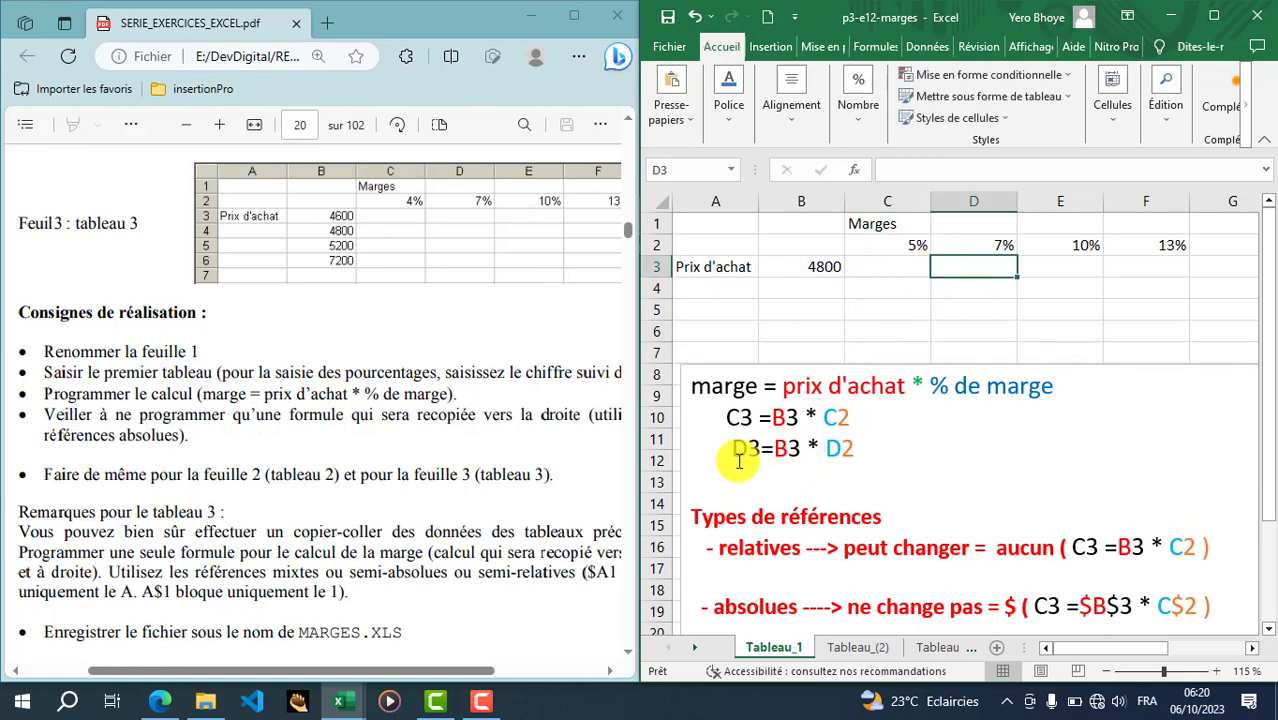
{"action": "left_click_drag", "start_coordinate": [732, 449], "coordinate": [858, 446]}
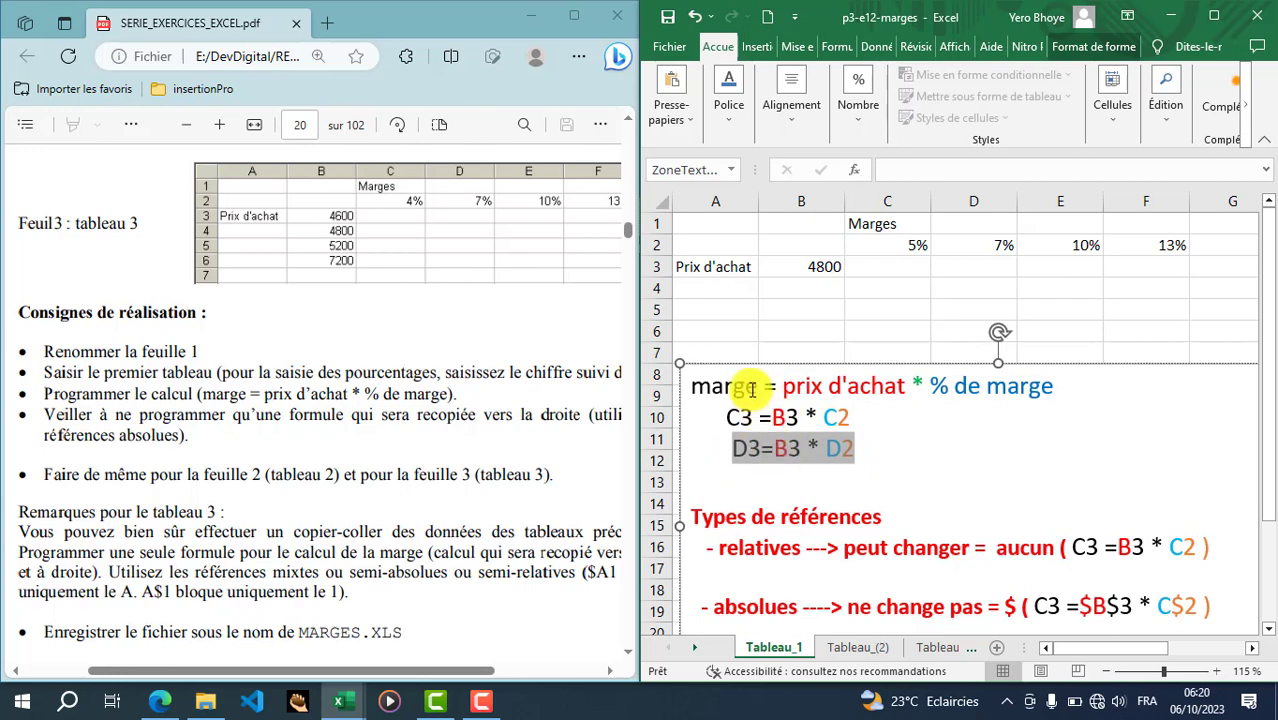
{"action": "left_click", "coordinate": [883, 263]}
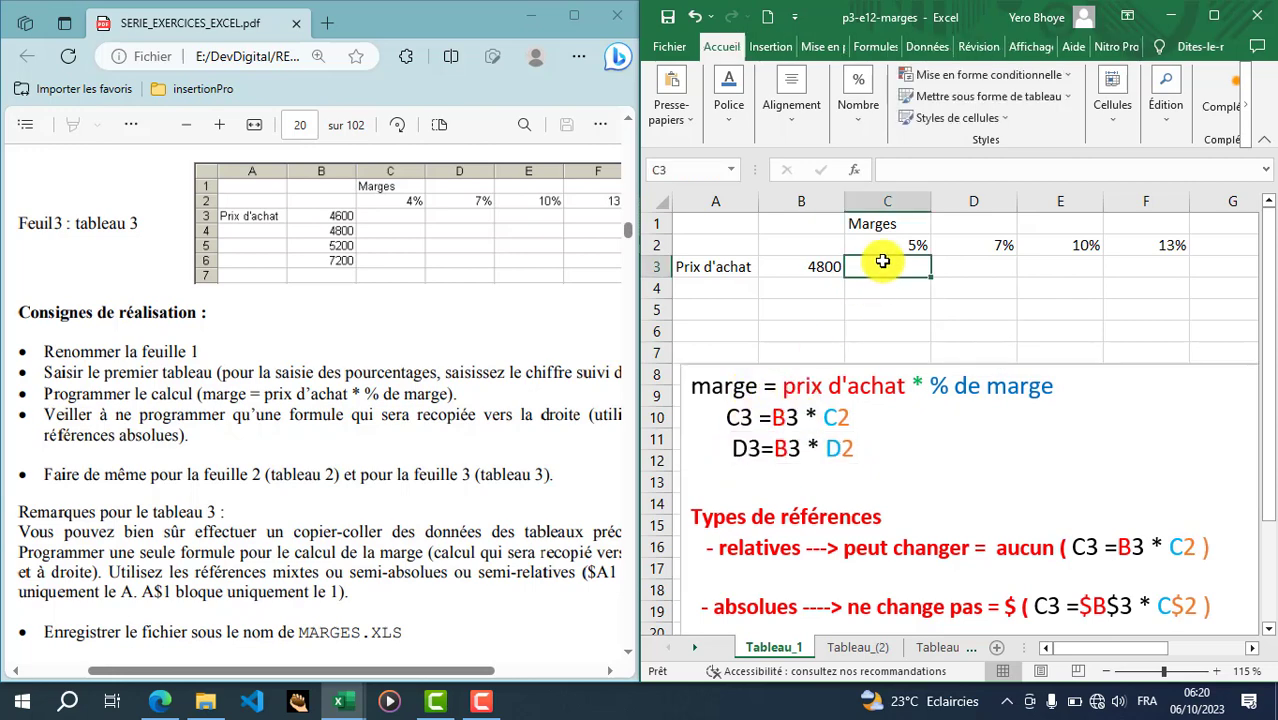
{"action": "left_click", "coordinate": [972, 268]}
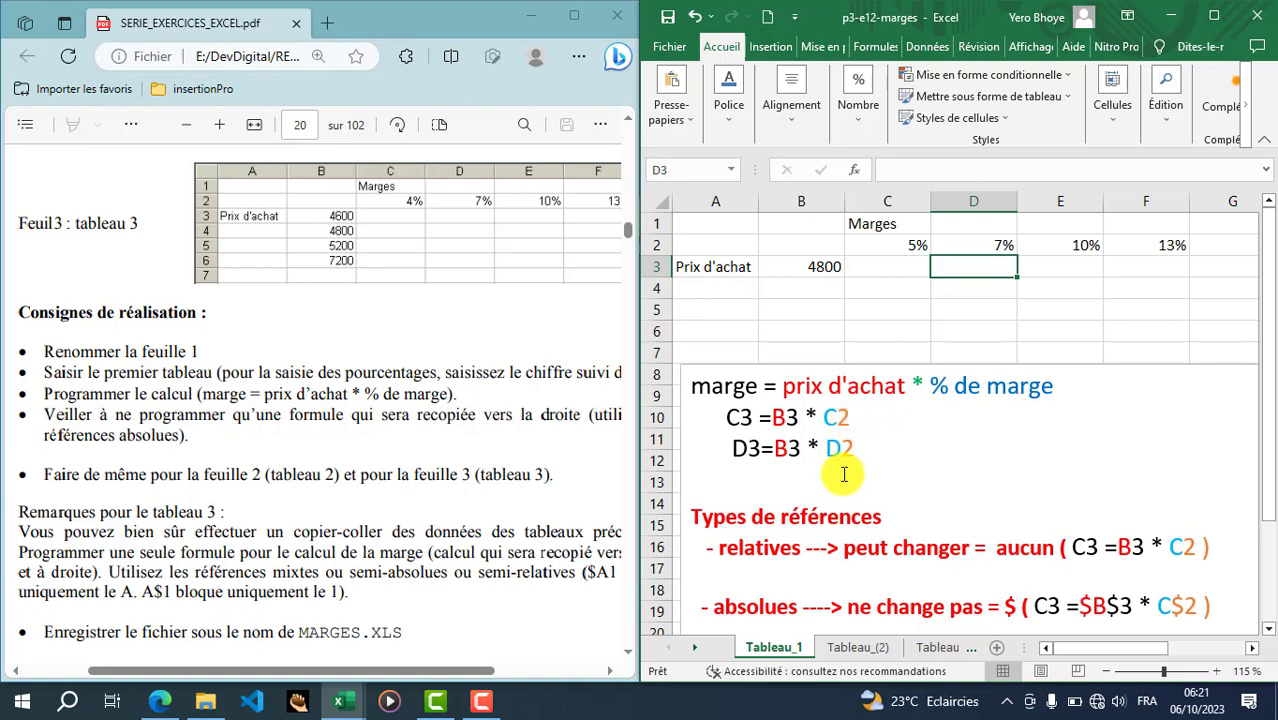
{"action": "scroll", "coordinate": [1071, 543], "scroll_direction": "down", "scroll_amount": 1}
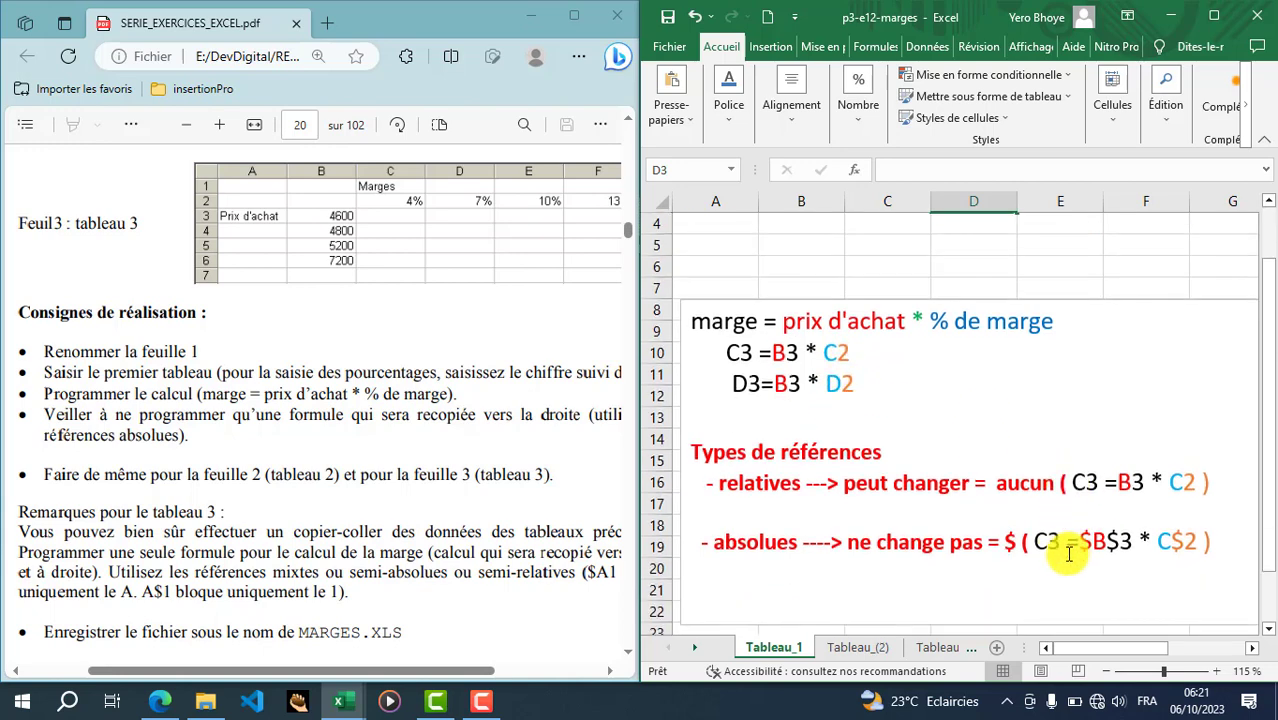
{"action": "left_click", "coordinate": [1010, 543]}
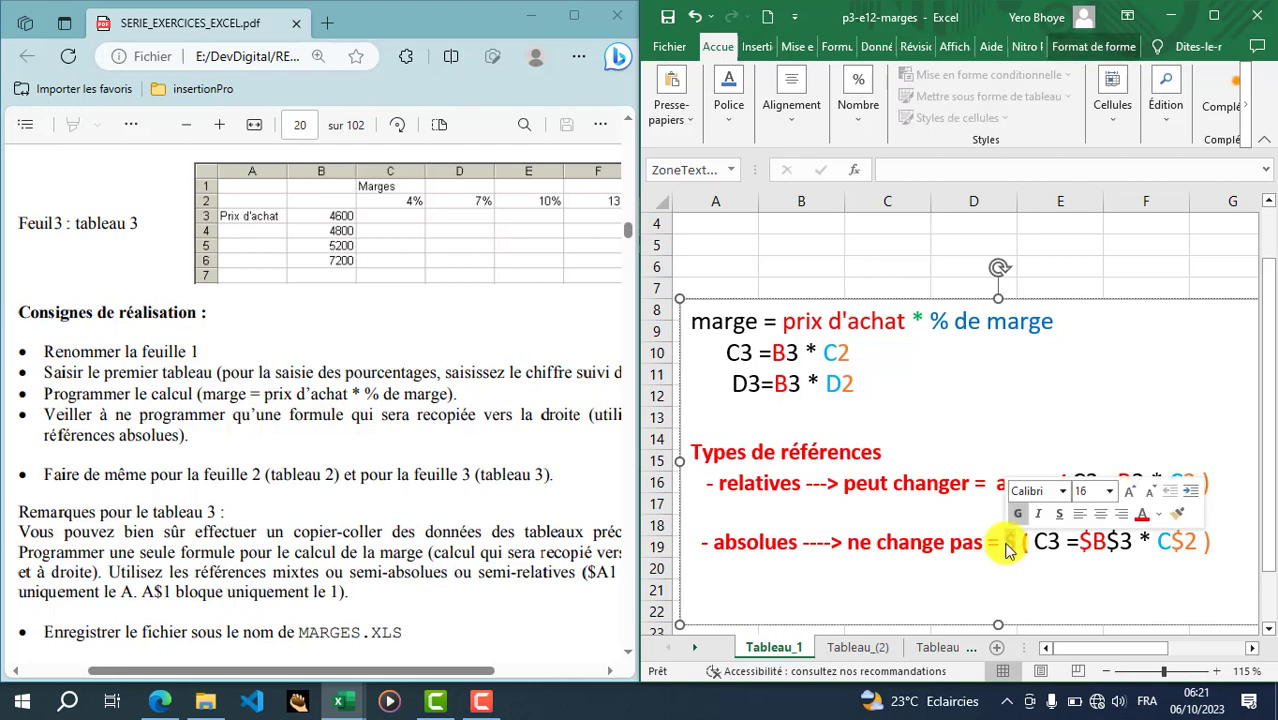
{"action": "scroll", "coordinate": [1017, 556], "scroll_direction": "up", "scroll_amount": 1}
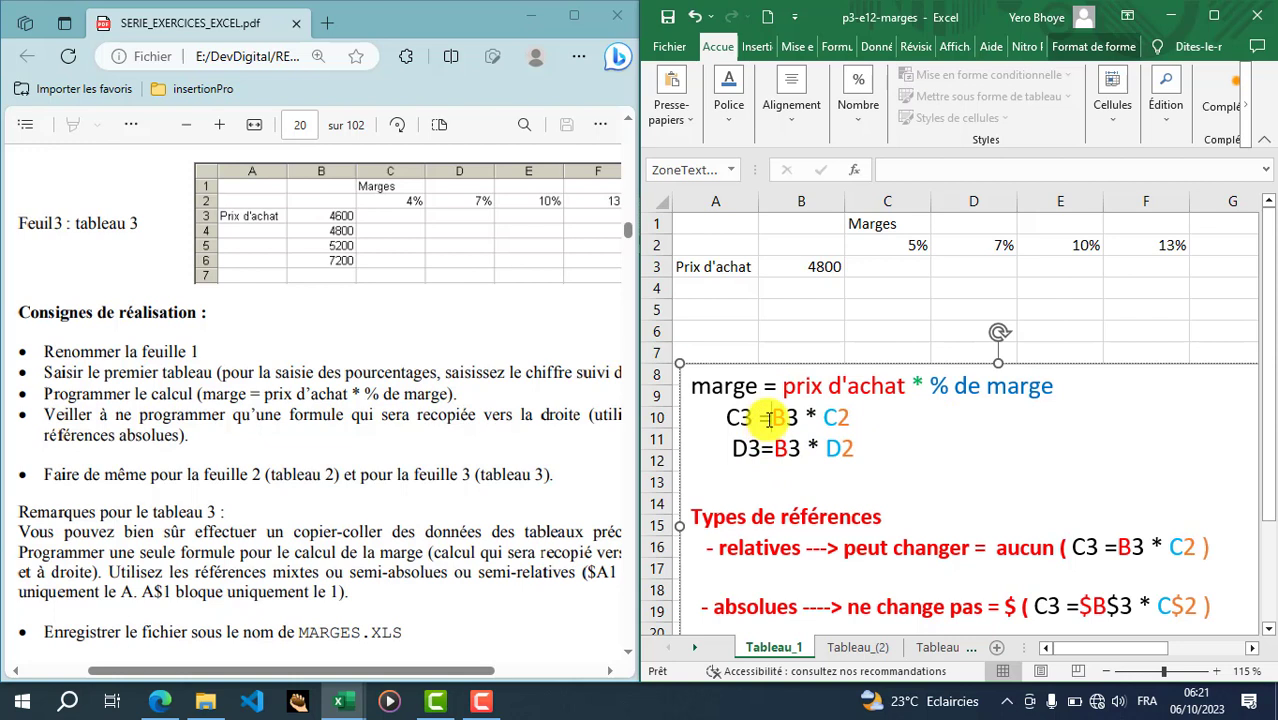
{"action": "left_click_drag", "start_coordinate": [768, 419], "coordinate": [718, 416]}
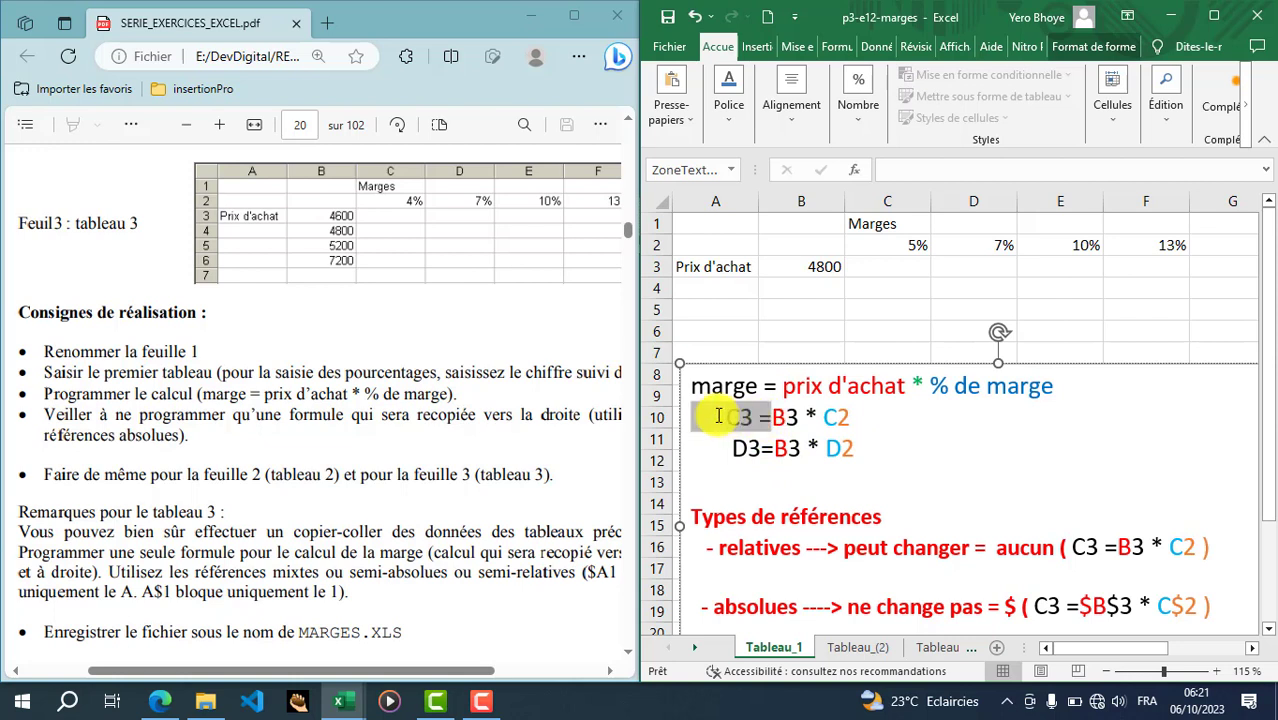
- Insert a dollar sign before column letter B in the notes' C3 example formula, so it reads C3 =$B3 * C2
{"action": "left_click", "coordinate": [773, 418]}
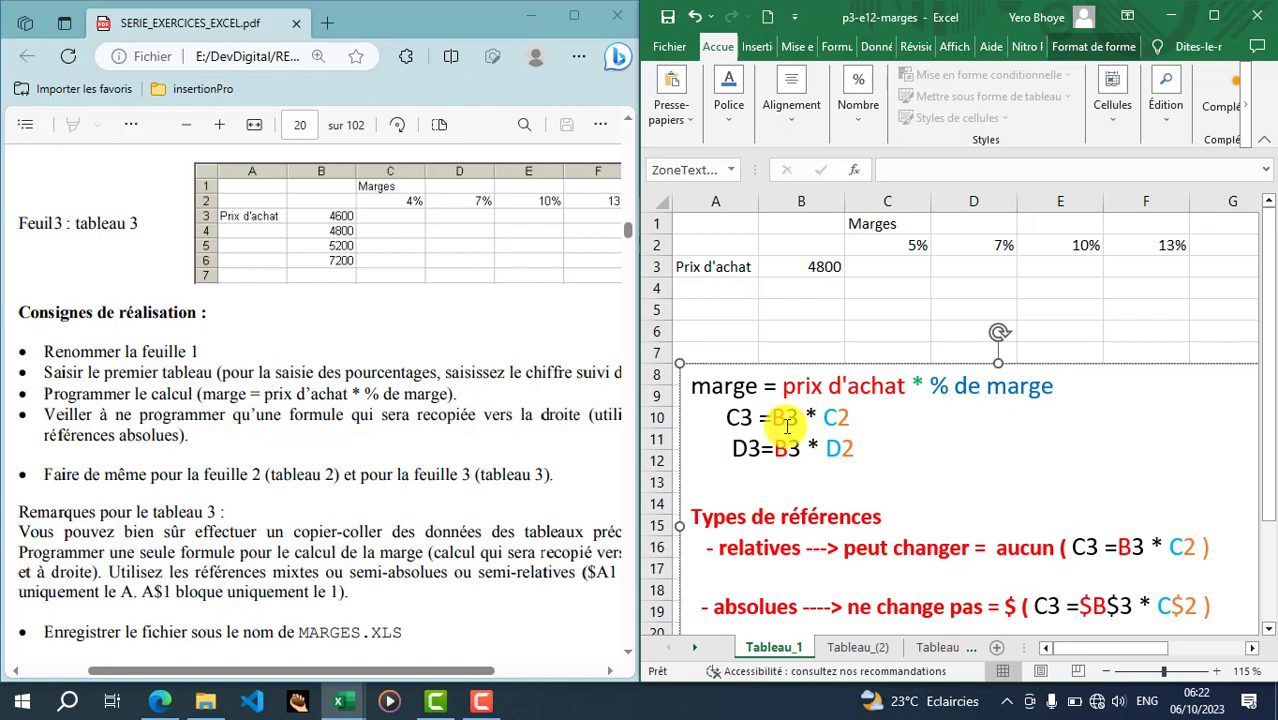
{"action": "type", "text": "$"}
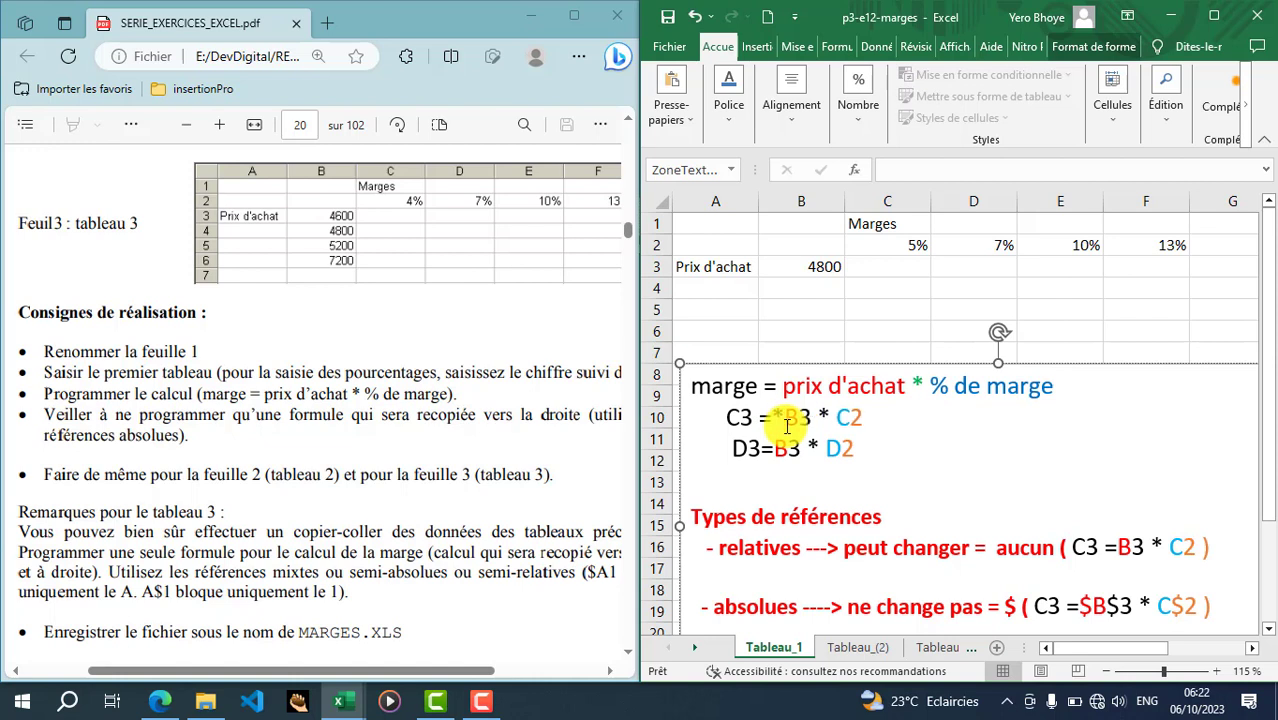
{"action": "key", "text": "BackSpace"}
{"action": "type", "text": "("}
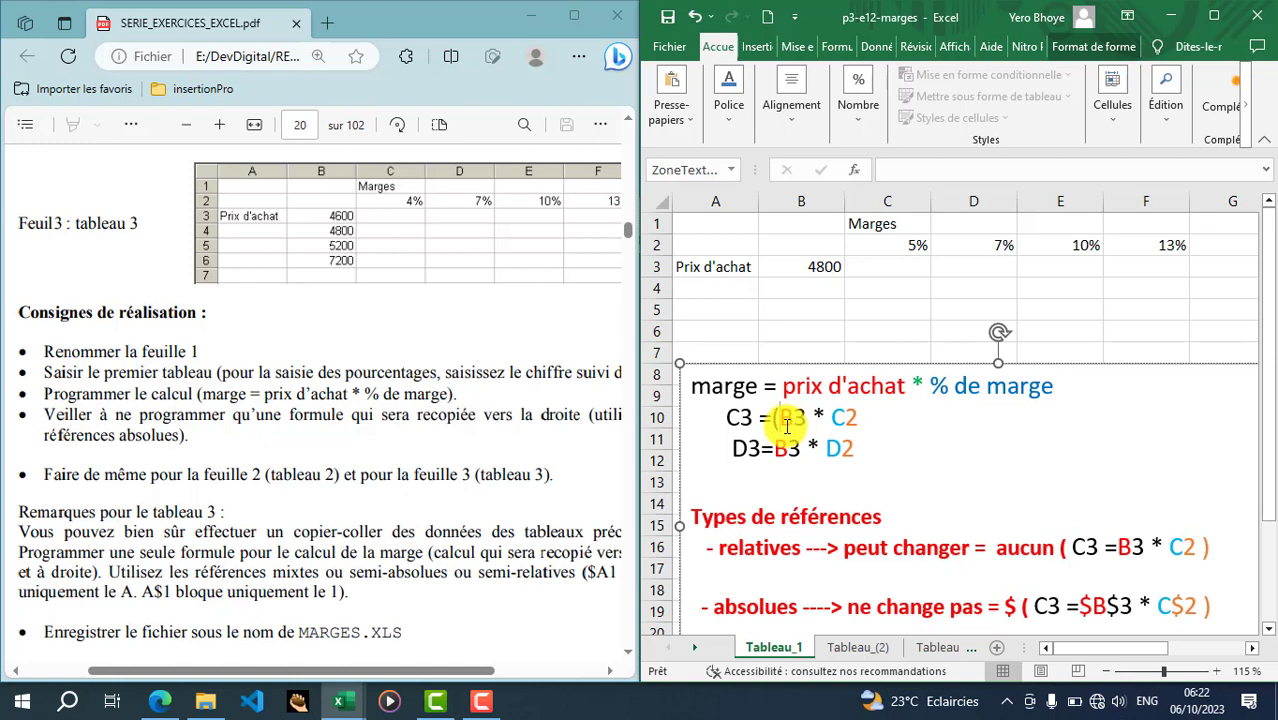
{"action": "key", "text": "BackSpace"}
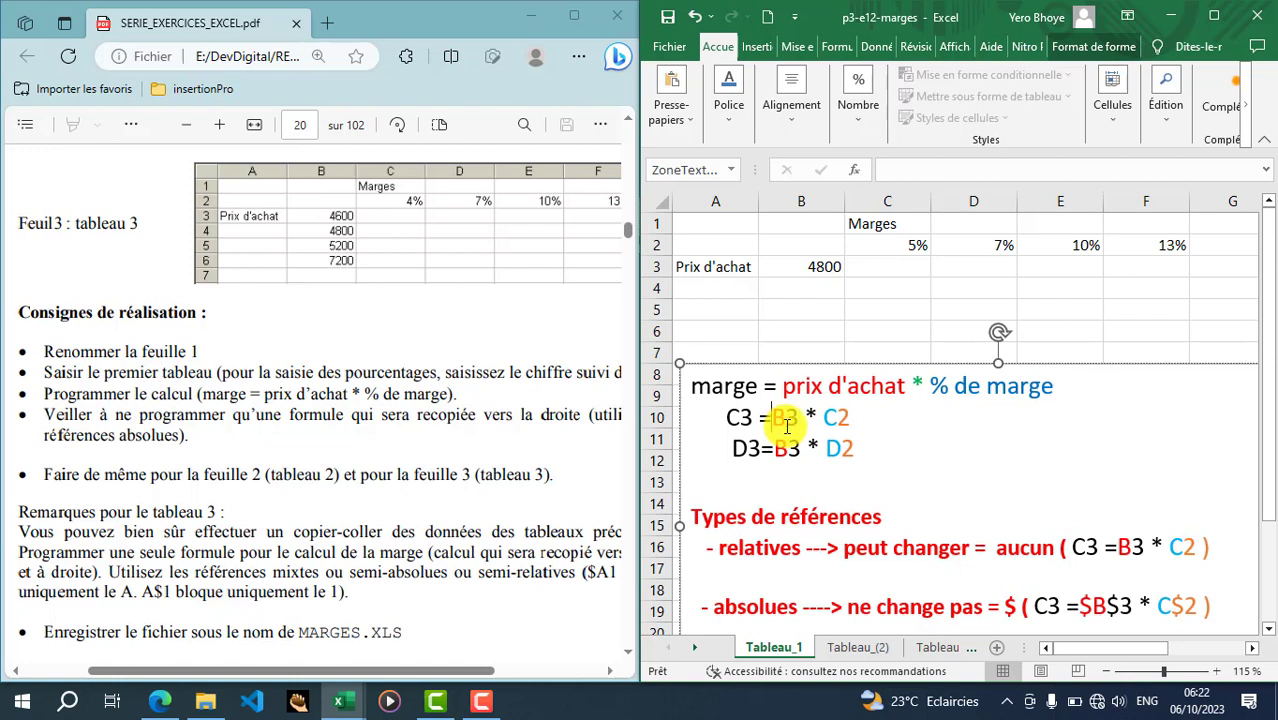
{"action": "type", "text": "&"}
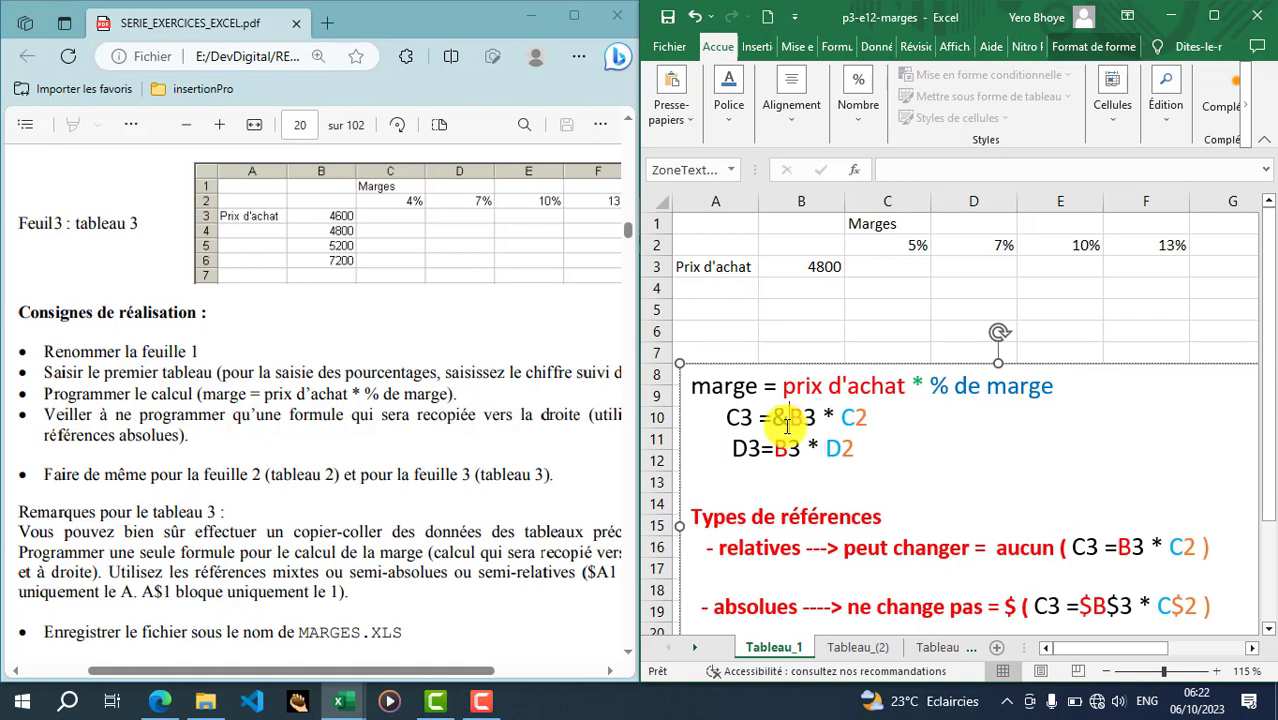
{"action": "key", "text": "BackSpace"}
{"action": "type", "text": "$"}
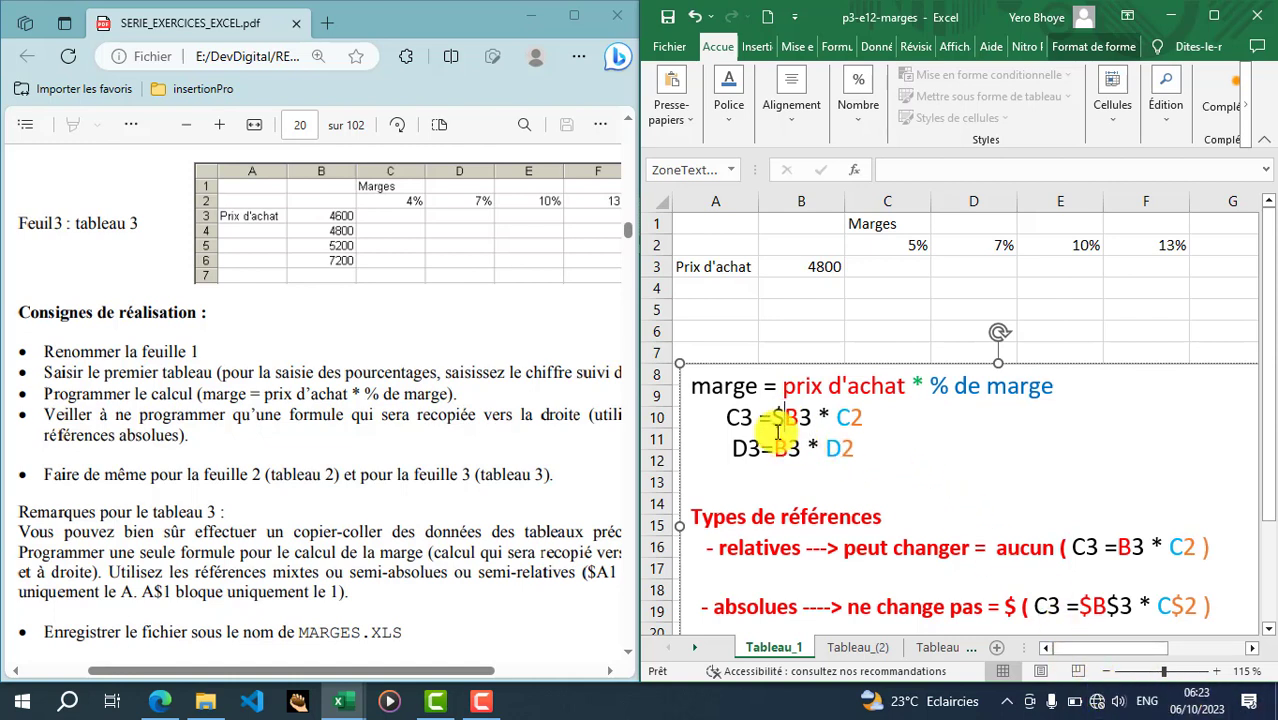
{"action": "type", "text": "$"}
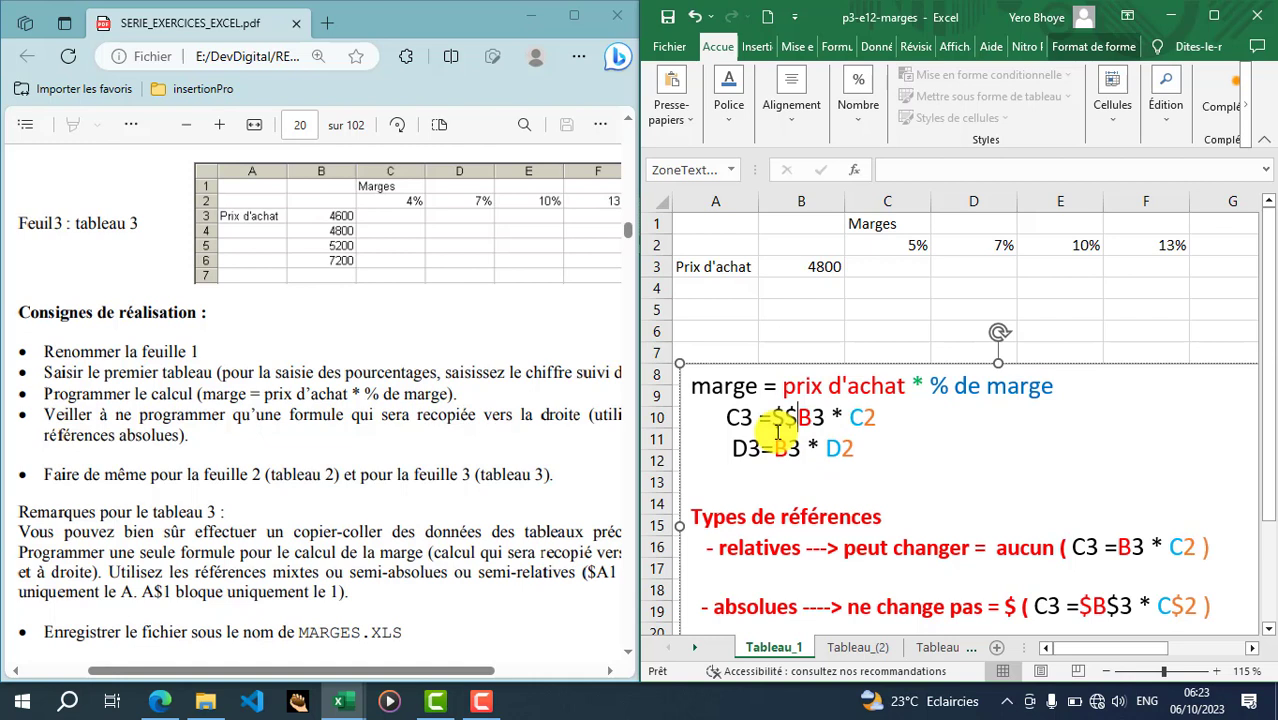
{"action": "key", "text": "BackSpace"}
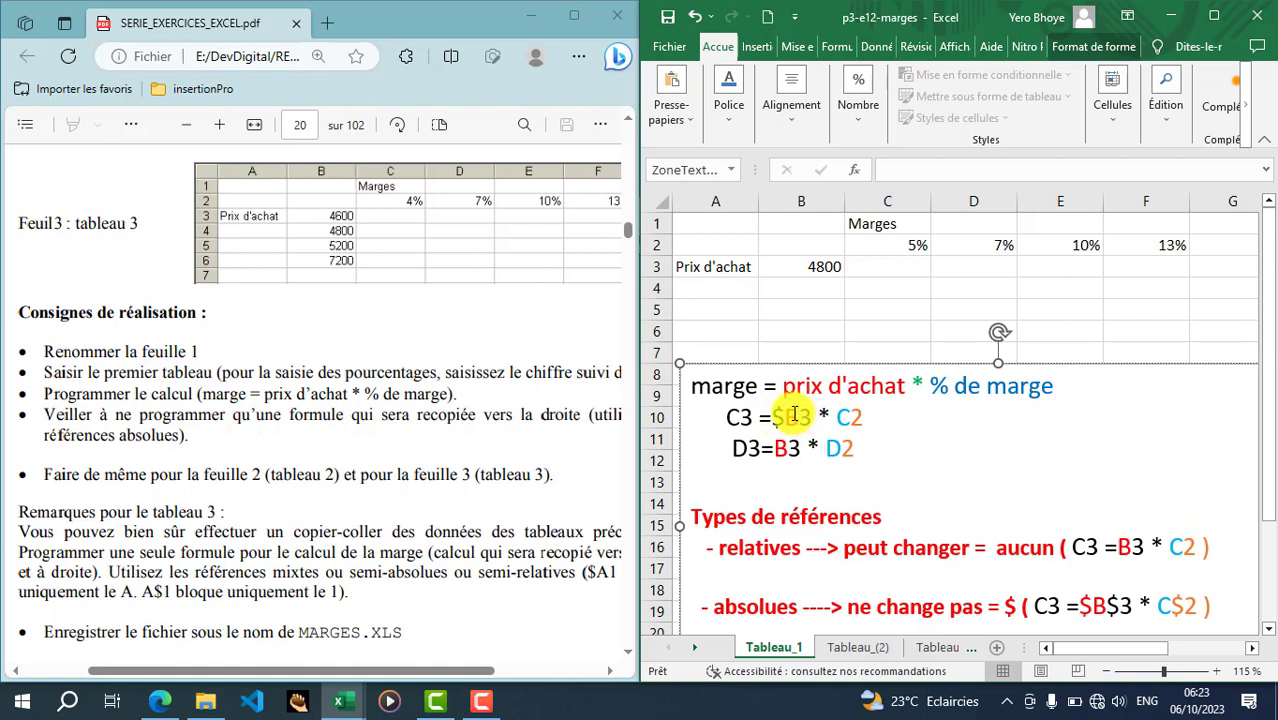
{"action": "type", "text": "$"}
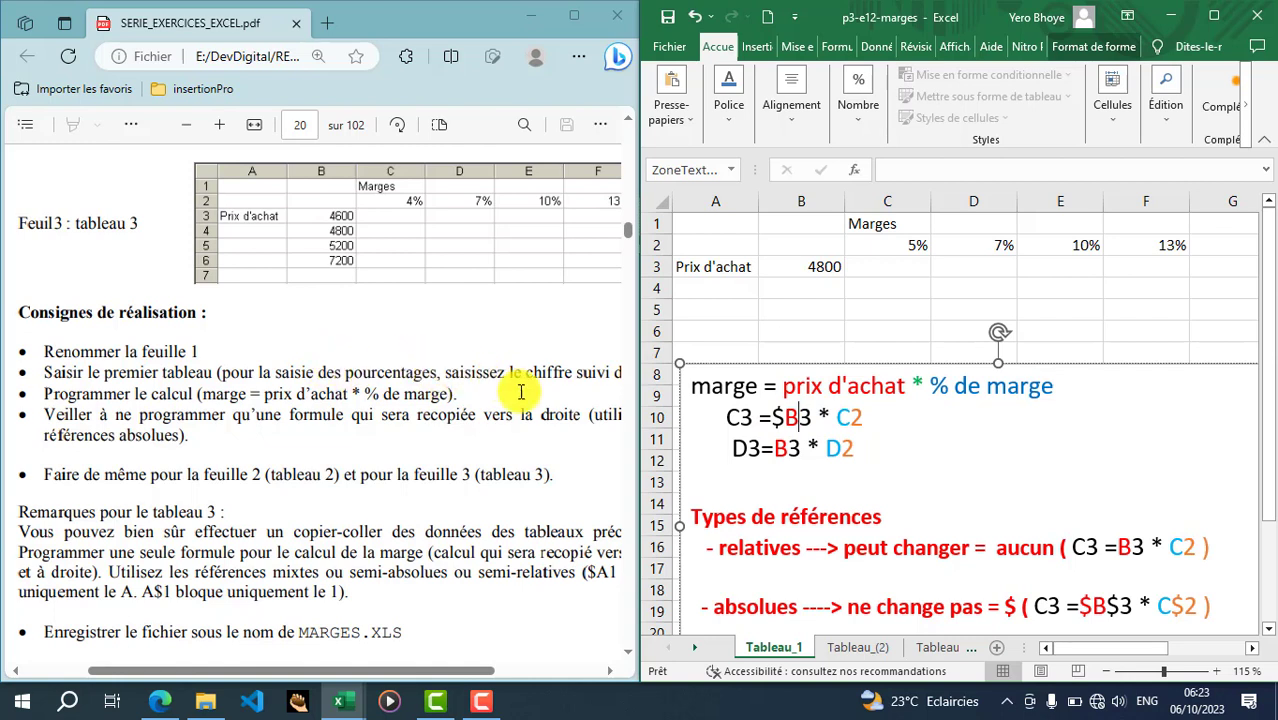
- Complete the absolute purchase-price reference in both example formulas, giving C3 =$B$3 * C2 and D3=$B$3 * D2
{"action": "left_click", "coordinate": [775, 447]}
{"action": "type", "text": "$"}
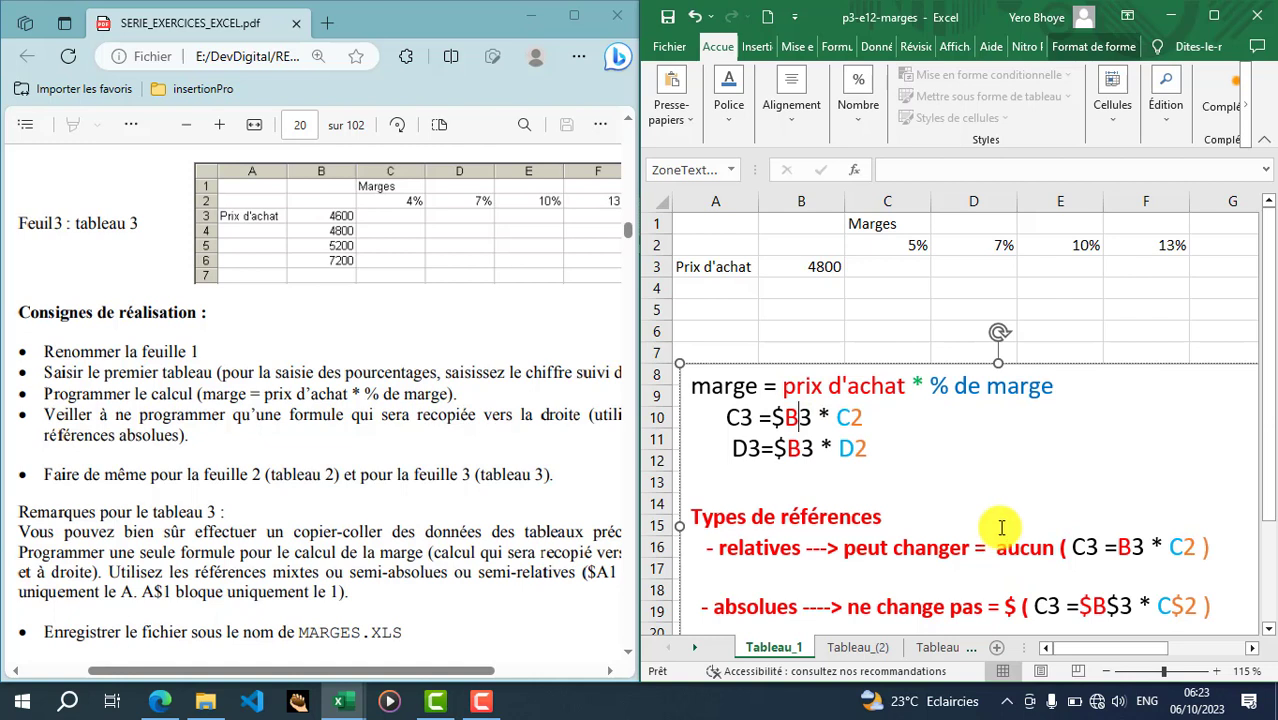
{"action": "type", "text": "$B"}
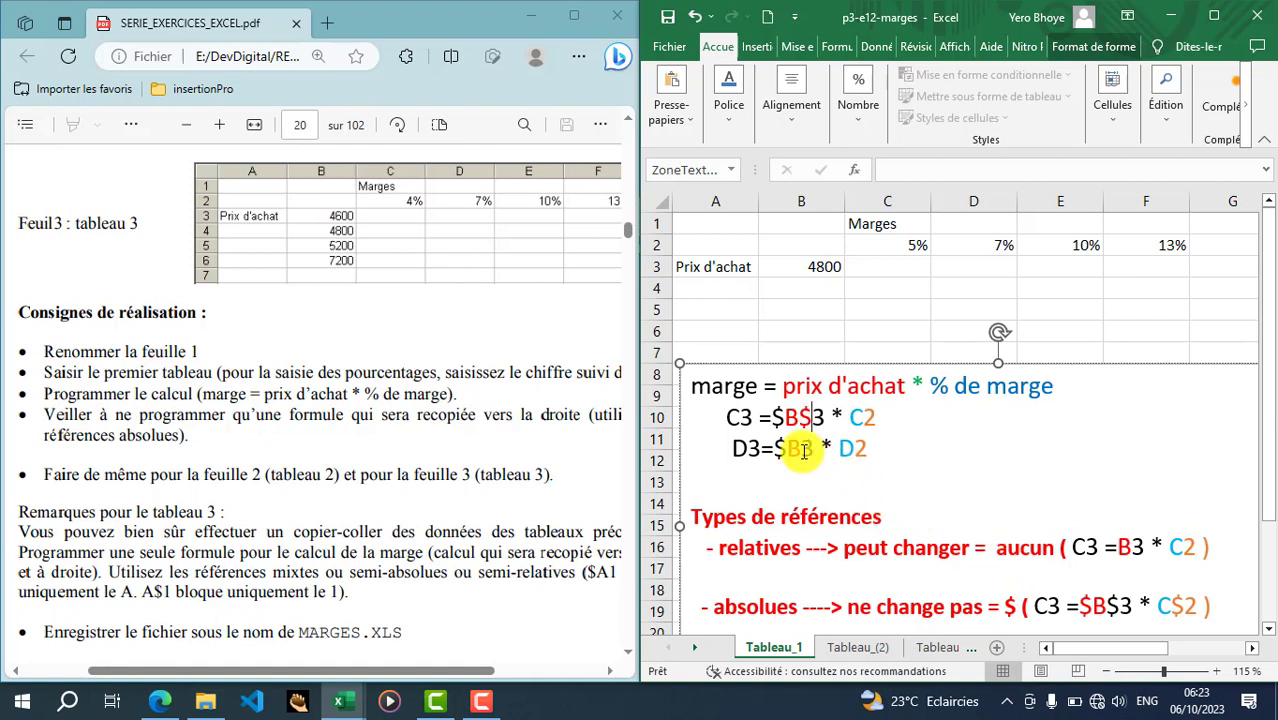
{"action": "type", "text": "$"}
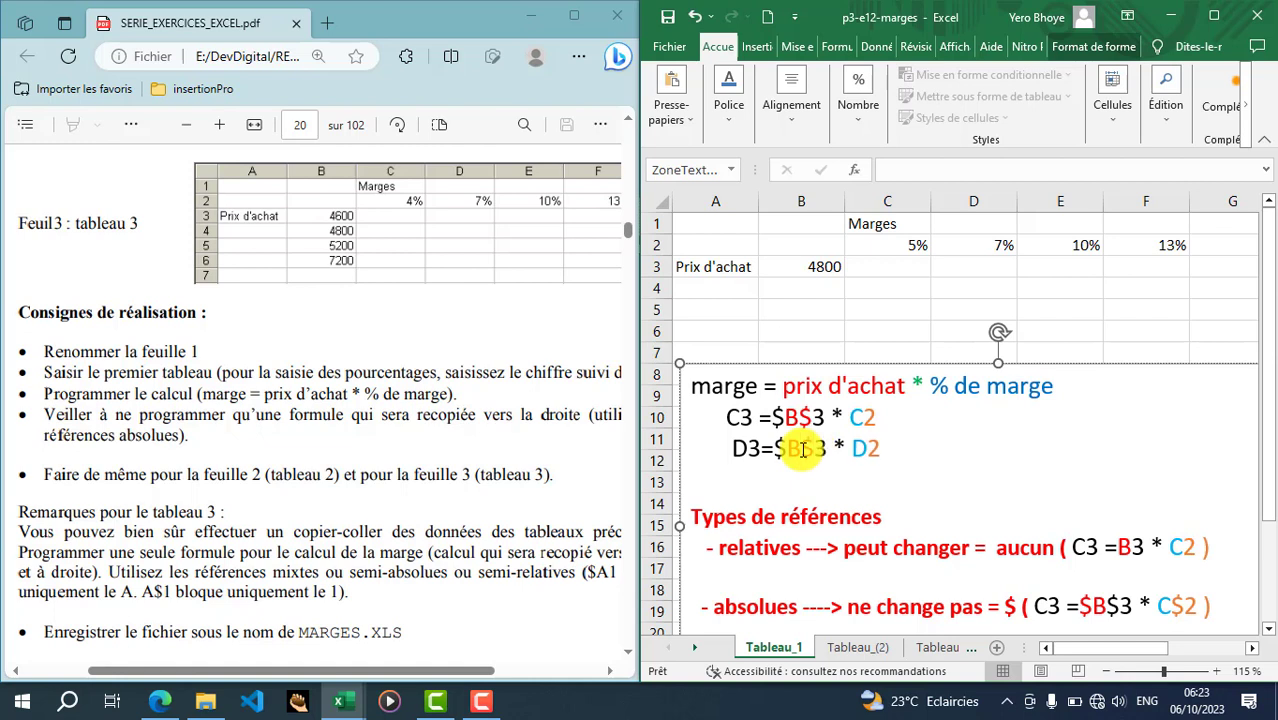
- Colour the dollar sign before row number 3 black in both the D3 and C3 example formulas
{"action": "left_click", "coordinate": [731, 110]}
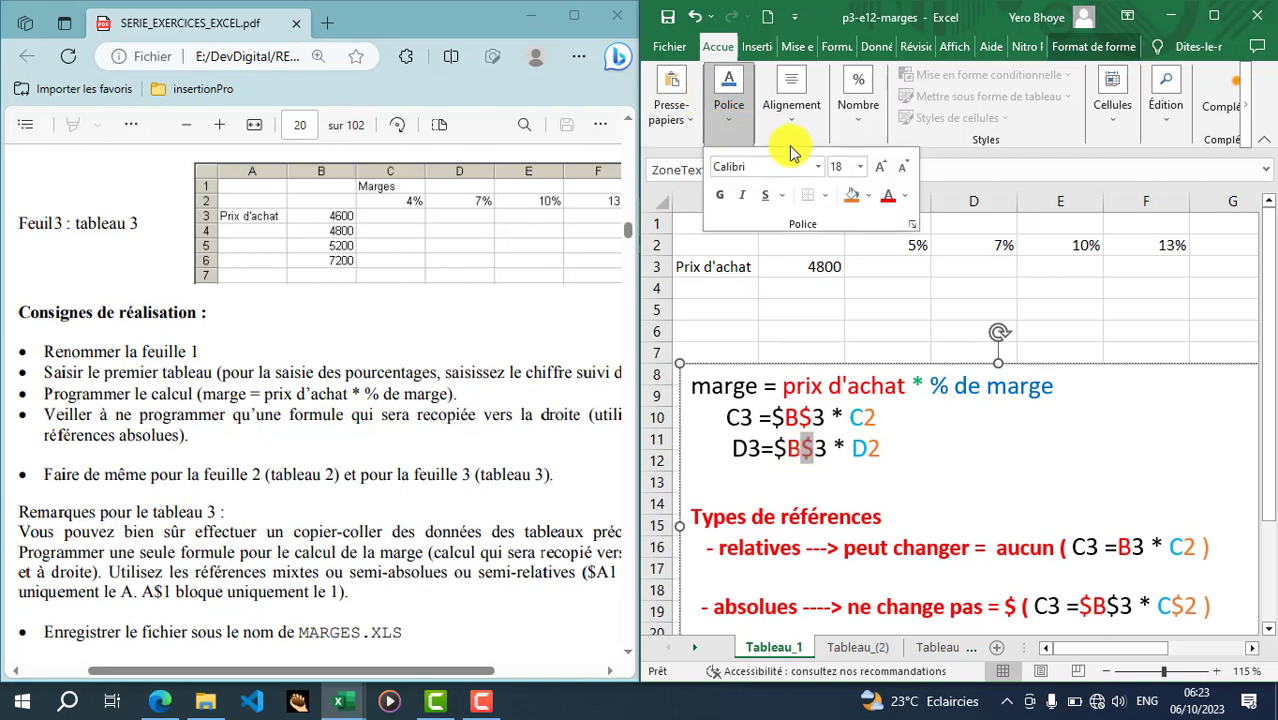
{"action": "left_click", "coordinate": [905, 198]}
{"action": "left_click", "coordinate": [893, 219]}
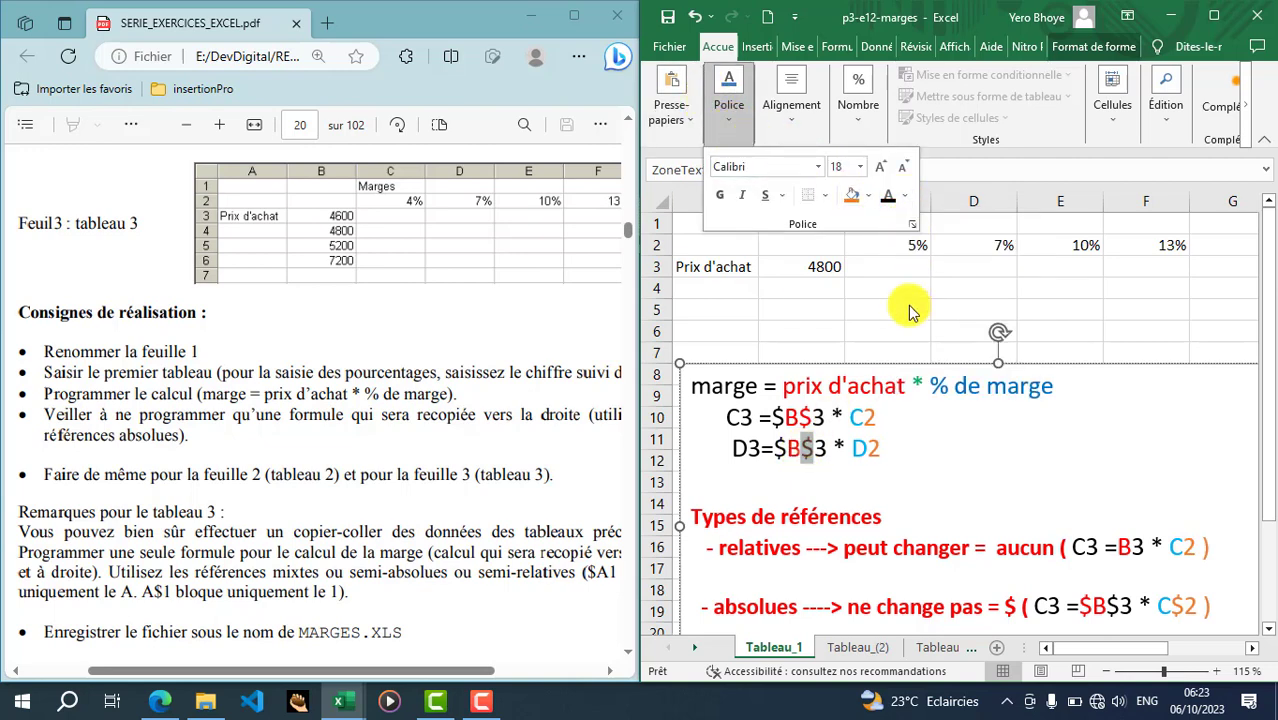
{"action": "left_click", "coordinate": [816, 422]}
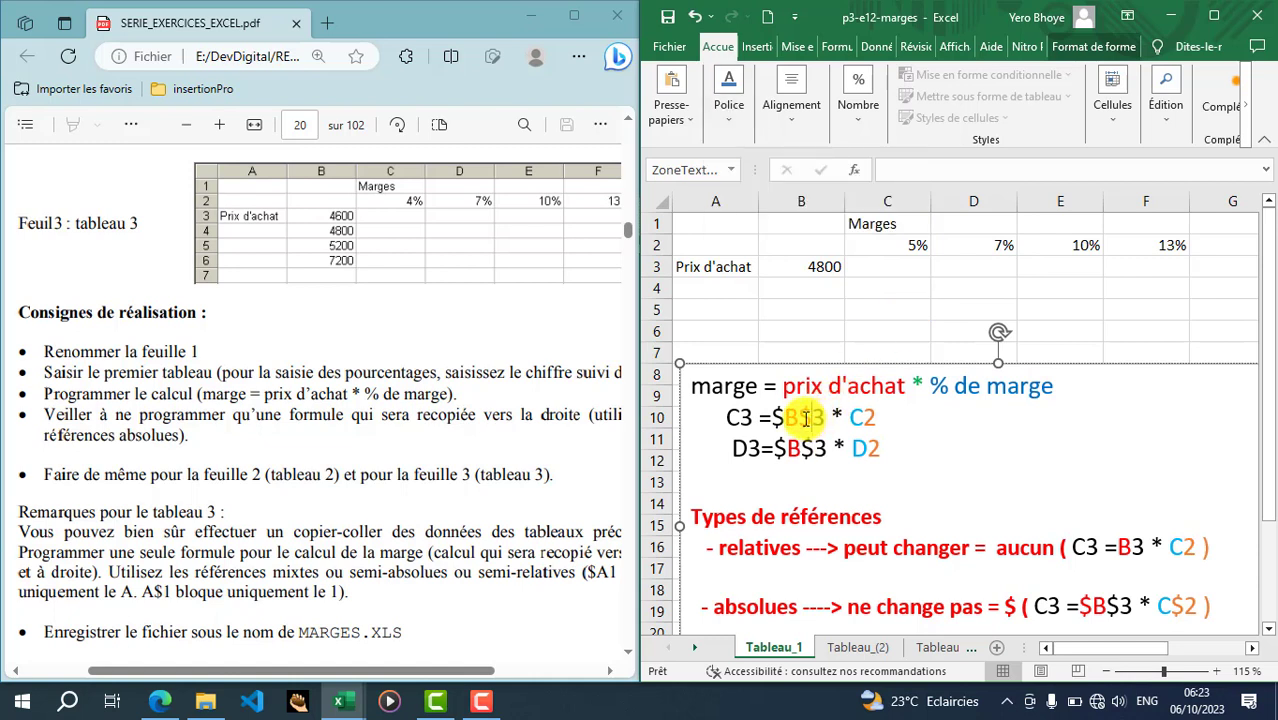
{"action": "left_click_drag", "start_coordinate": [803, 418], "coordinate": [812, 418]}
{"action": "left_click", "coordinate": [728, 105]}
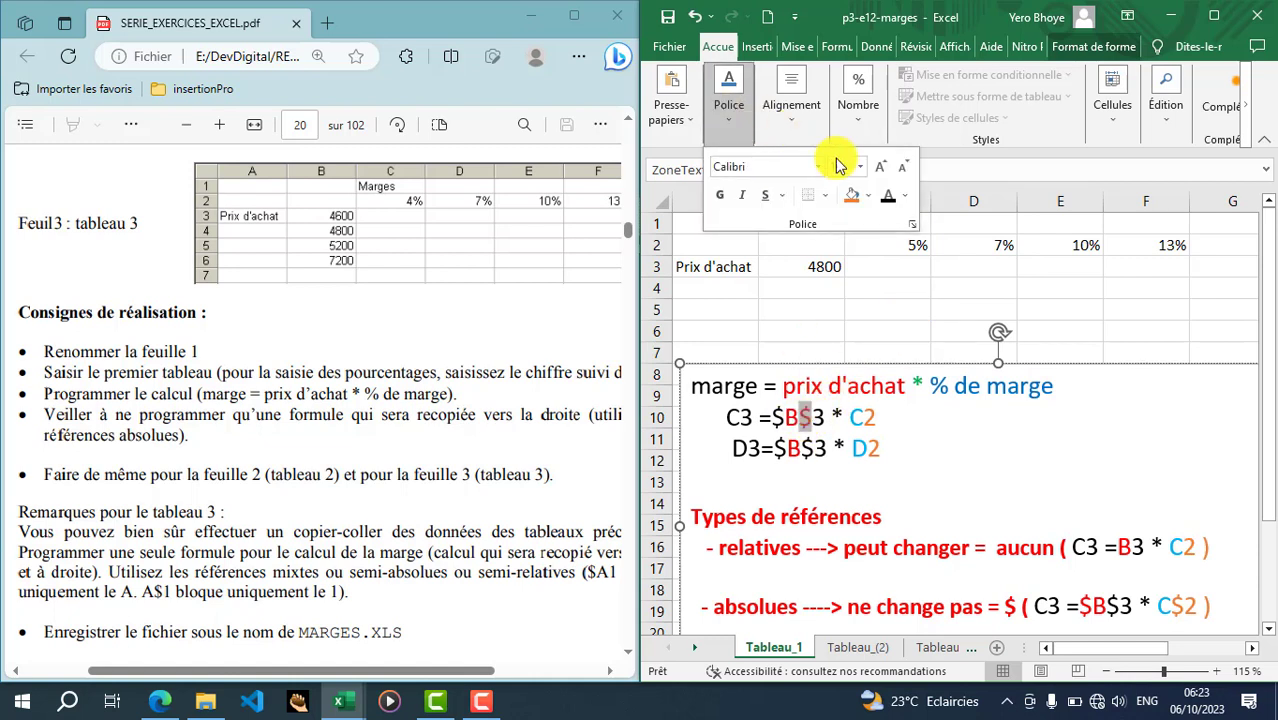
- Colour the dollar sign before column letter B red in both the C3 and D3 example formulas
{"action": "left_click", "coordinate": [824, 449]}
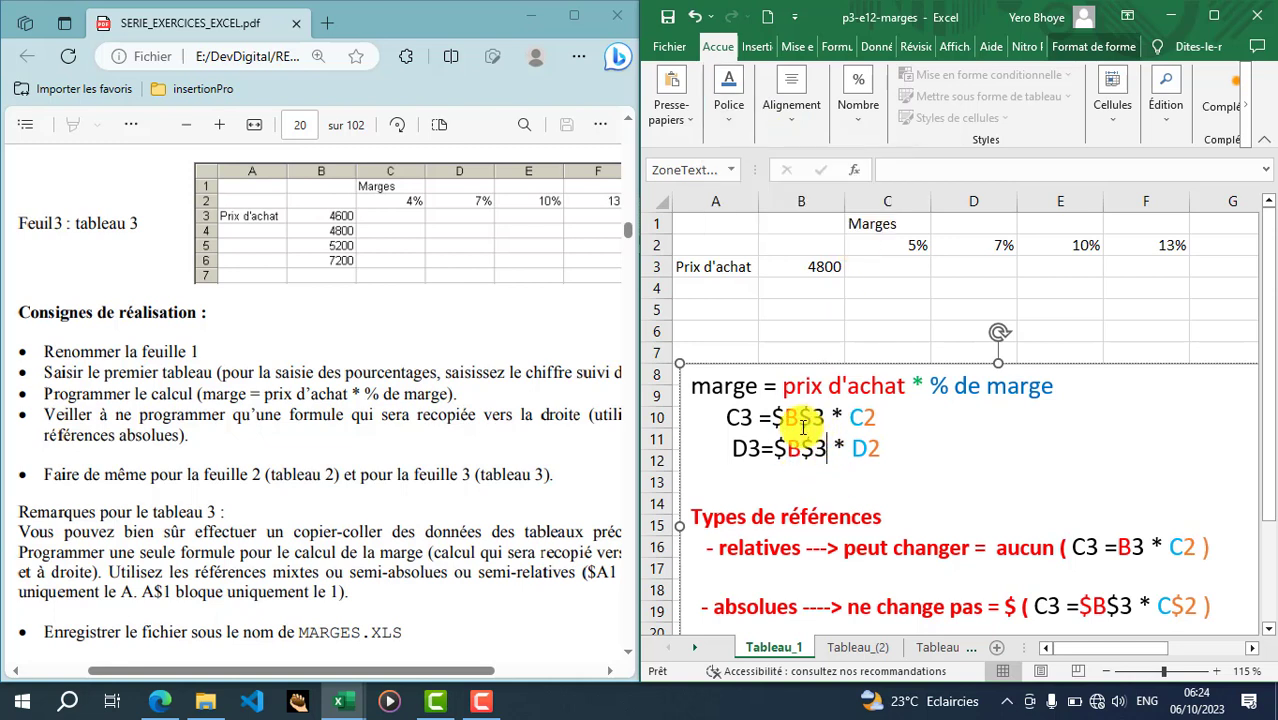
{"action": "left_click_drag", "start_coordinate": [772, 417], "coordinate": [785, 417]}
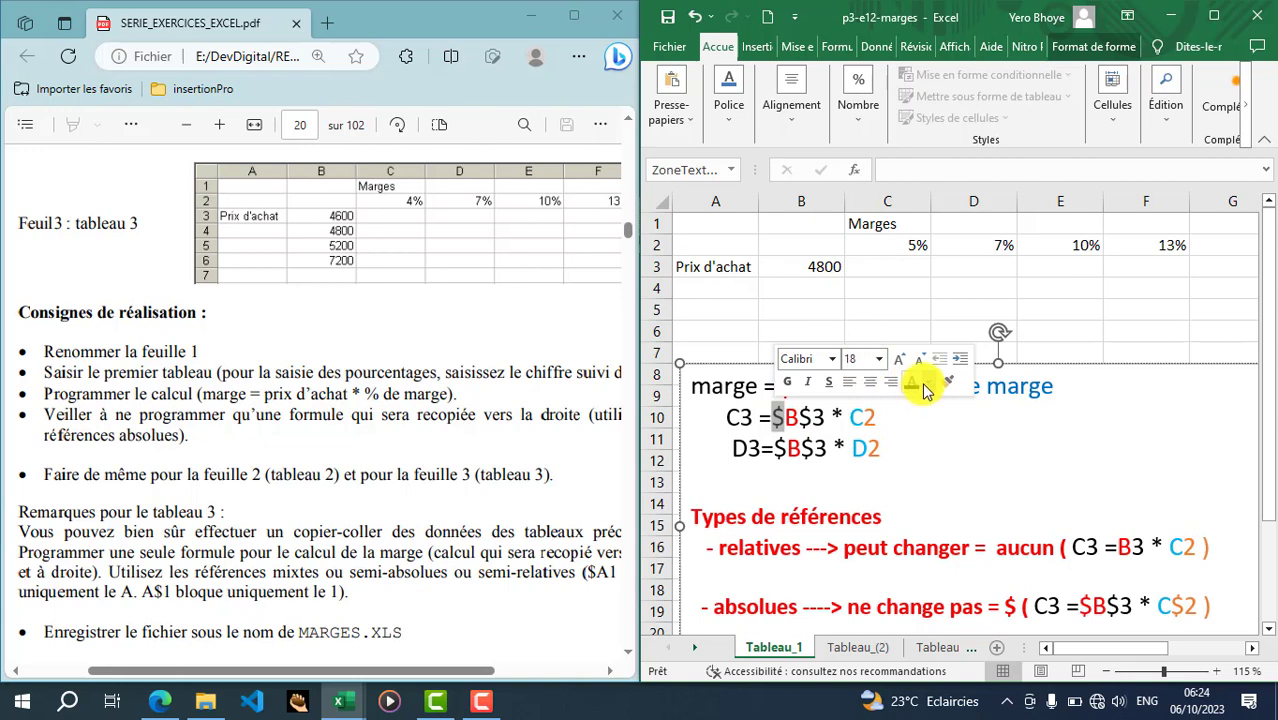
{"action": "left_click", "coordinate": [926, 384]}
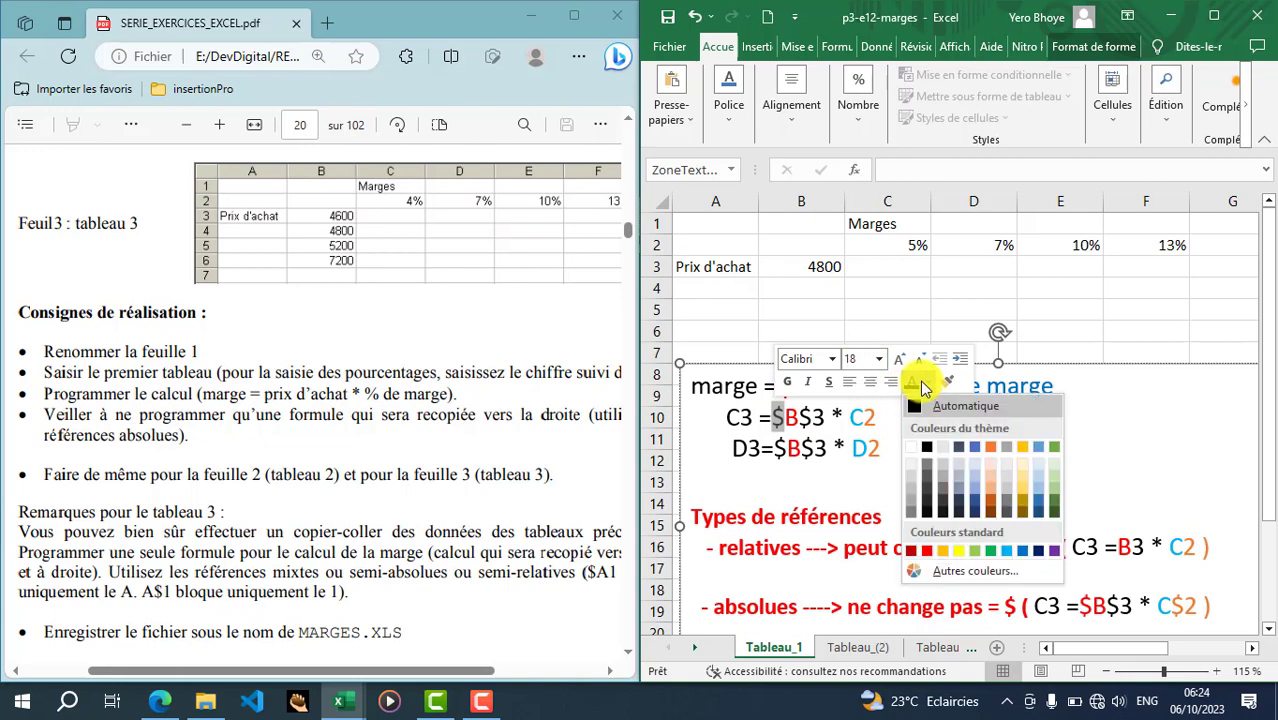
{"action": "left_click", "coordinate": [928, 553]}
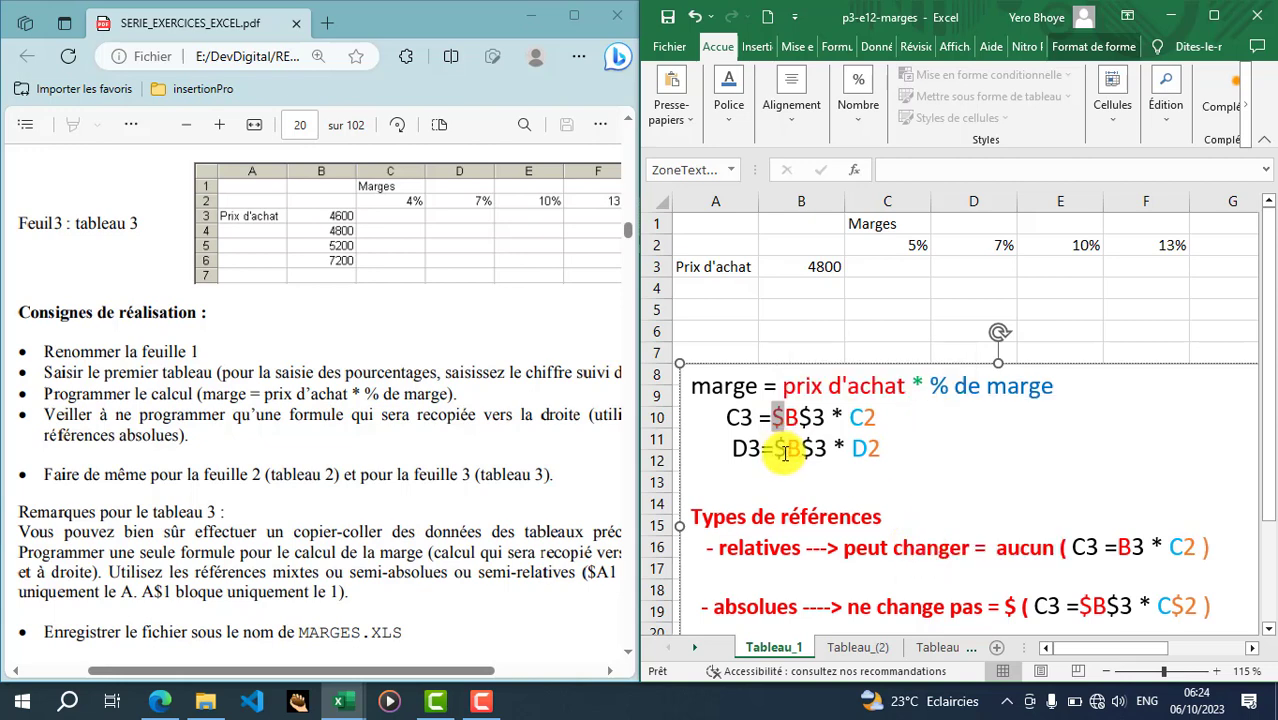
{"action": "left_click_drag", "start_coordinate": [775, 451], "coordinate": [789, 451]}
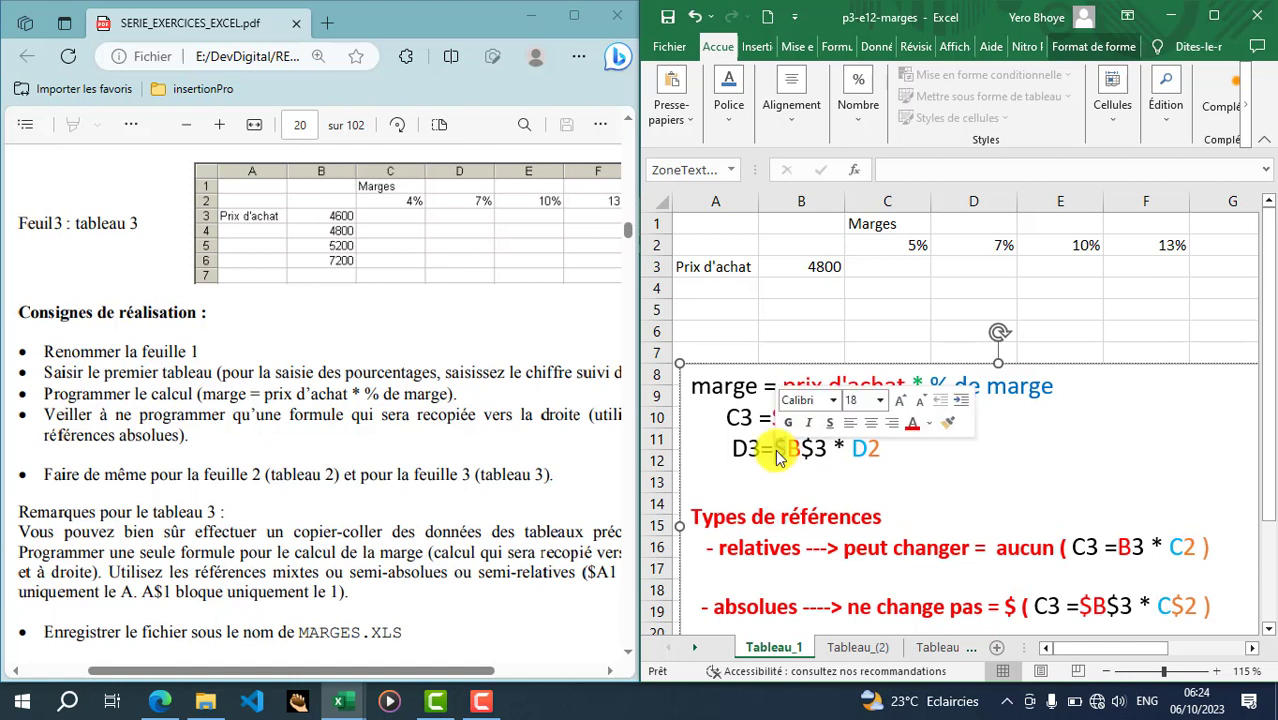
{"action": "left_click", "coordinate": [909, 425]}
- Insert a dollar sign before row number 2 in both example formulas, and colour the one in the C3 formula orange like the 2
{"action": "left_click", "coordinate": [831, 475]}
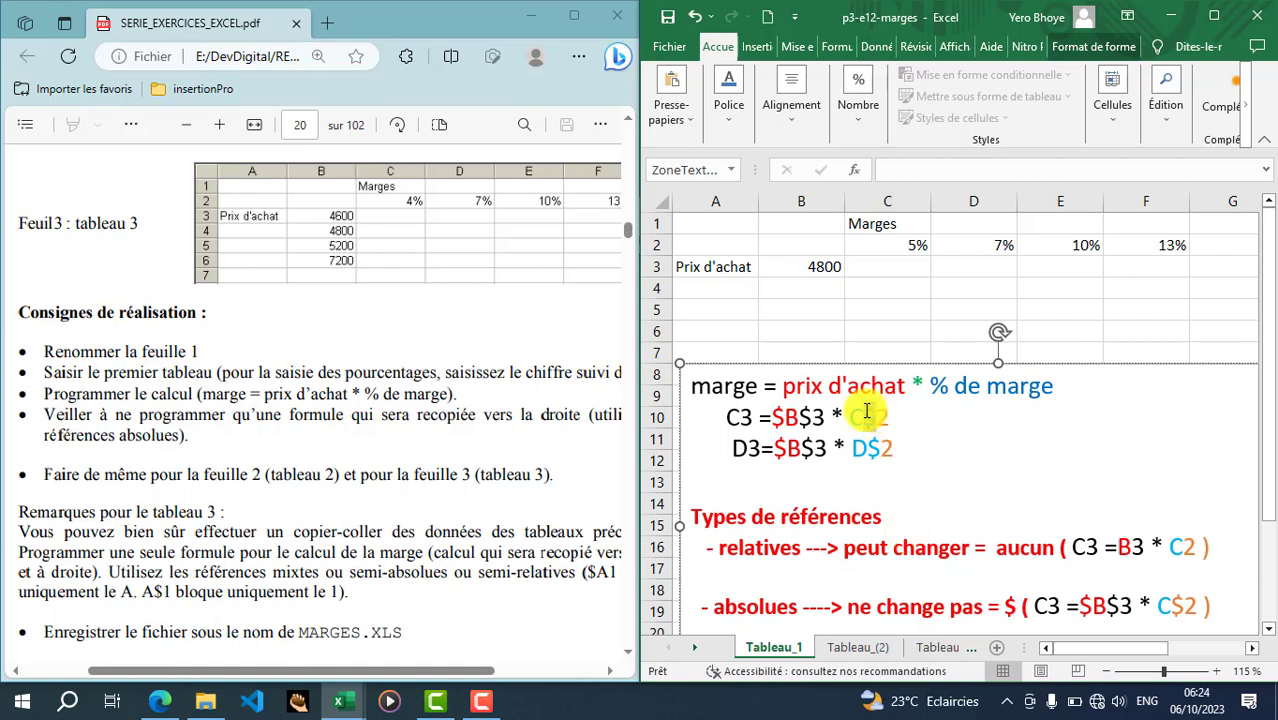
{"action": "double_click", "coordinate": [866, 415]}
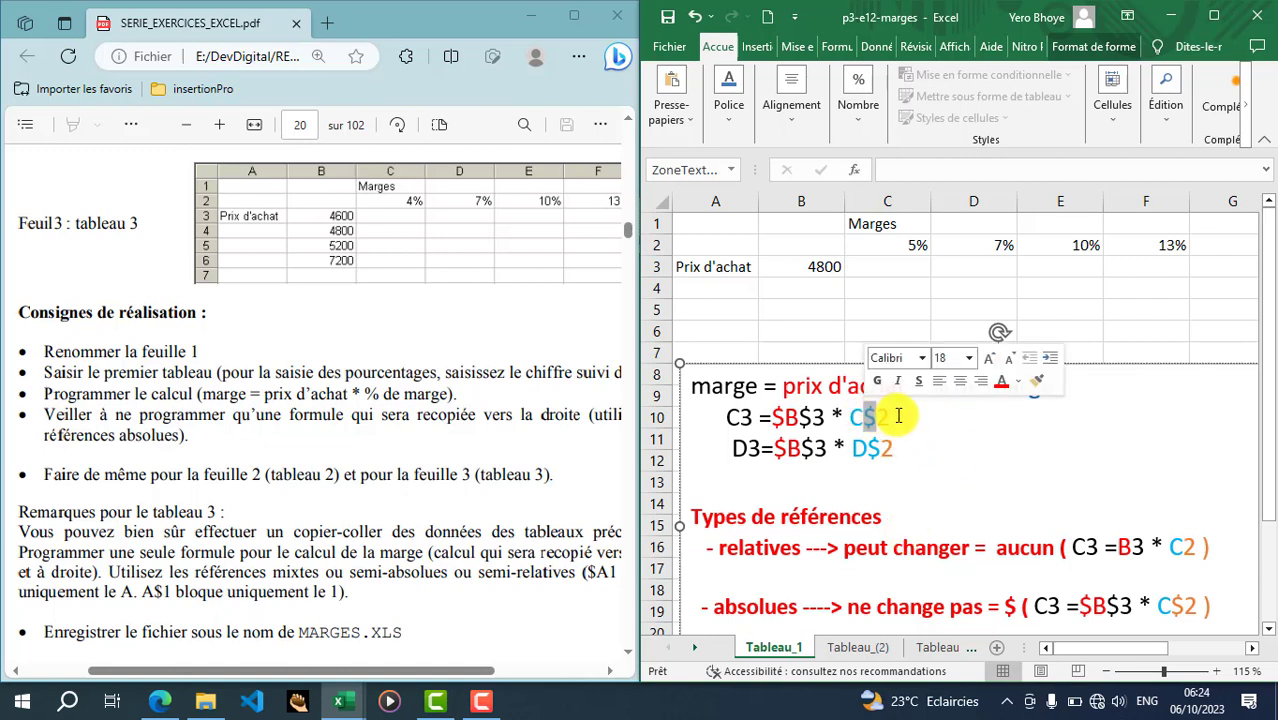
{"action": "left_click", "coordinate": [1043, 386]}
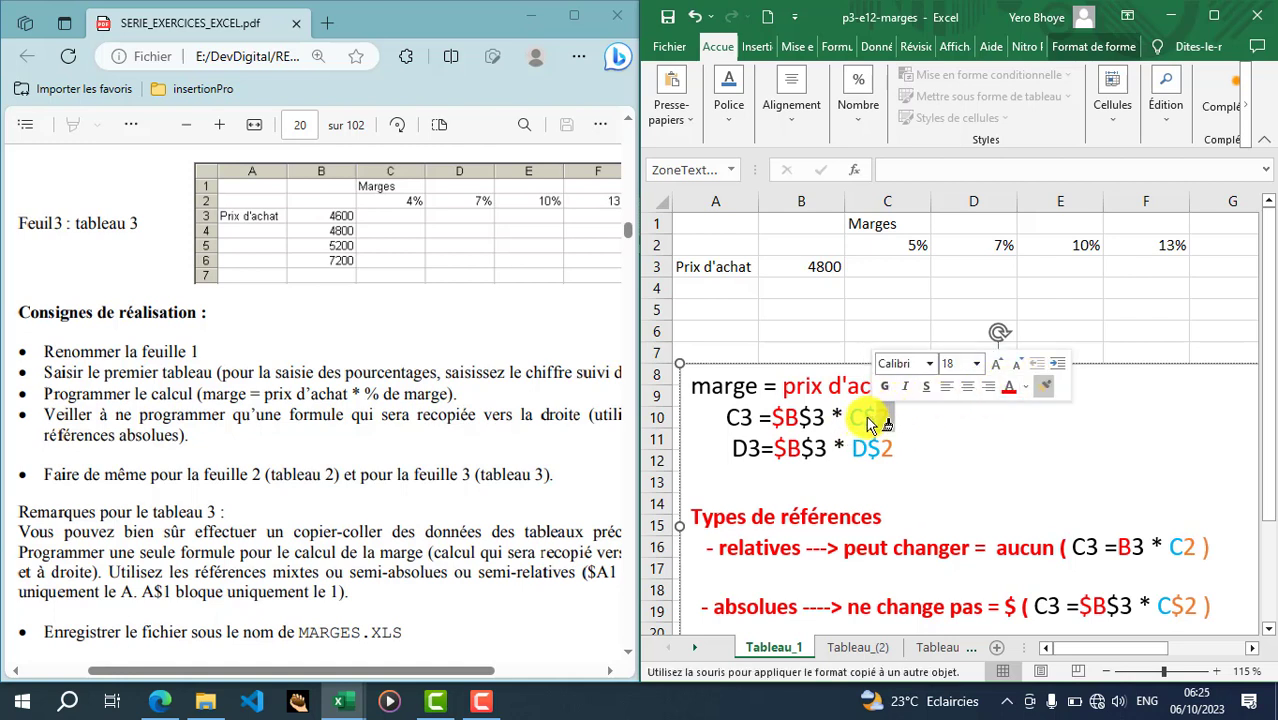
{"action": "left_click_drag", "start_coordinate": [864, 417], "coordinate": [888, 418]}
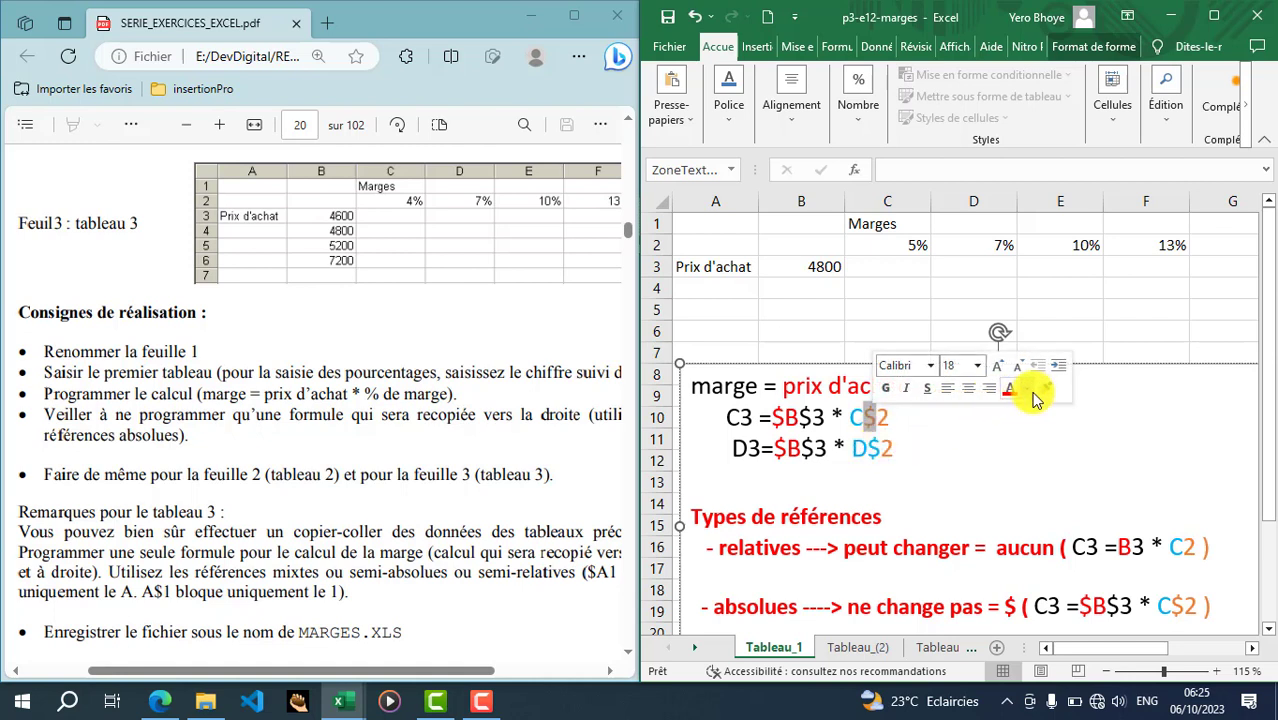
- Copy the orange formatting of $2 in the C3 example formula onto the $2 of the D3 example formula
{"action": "left_click", "coordinate": [874, 452]}
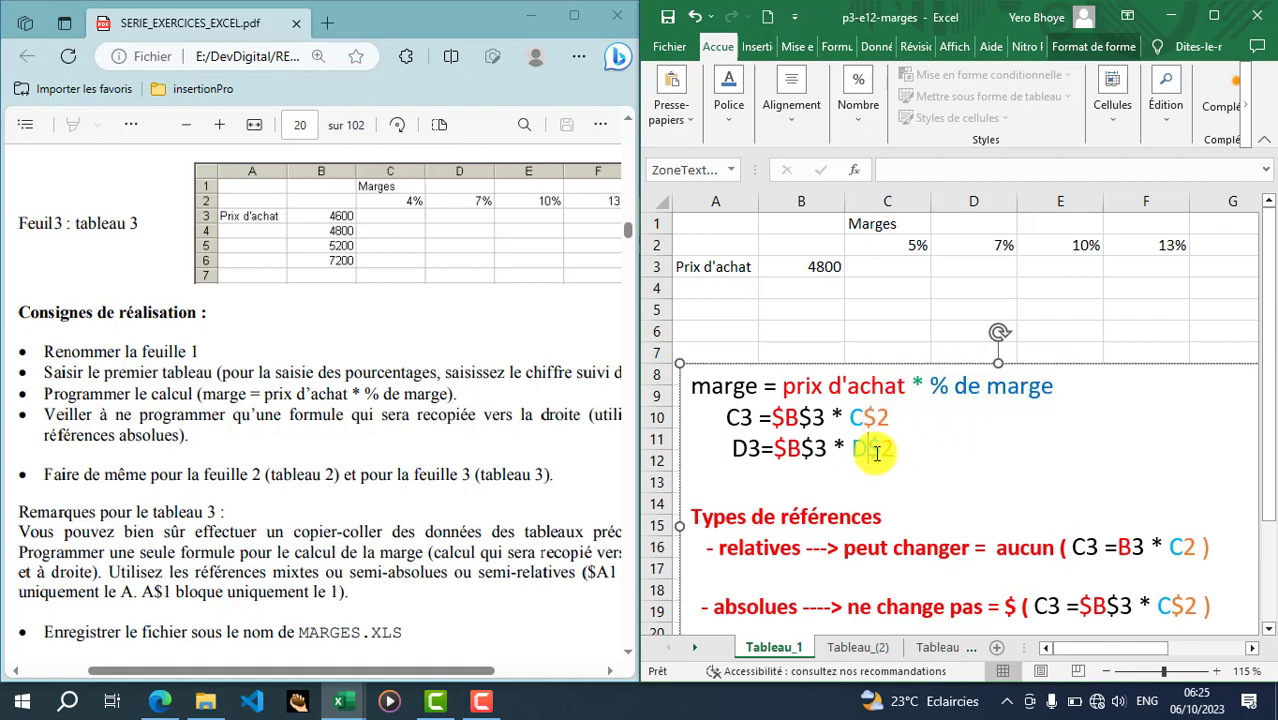
{"action": "left_click", "coordinate": [898, 473]}
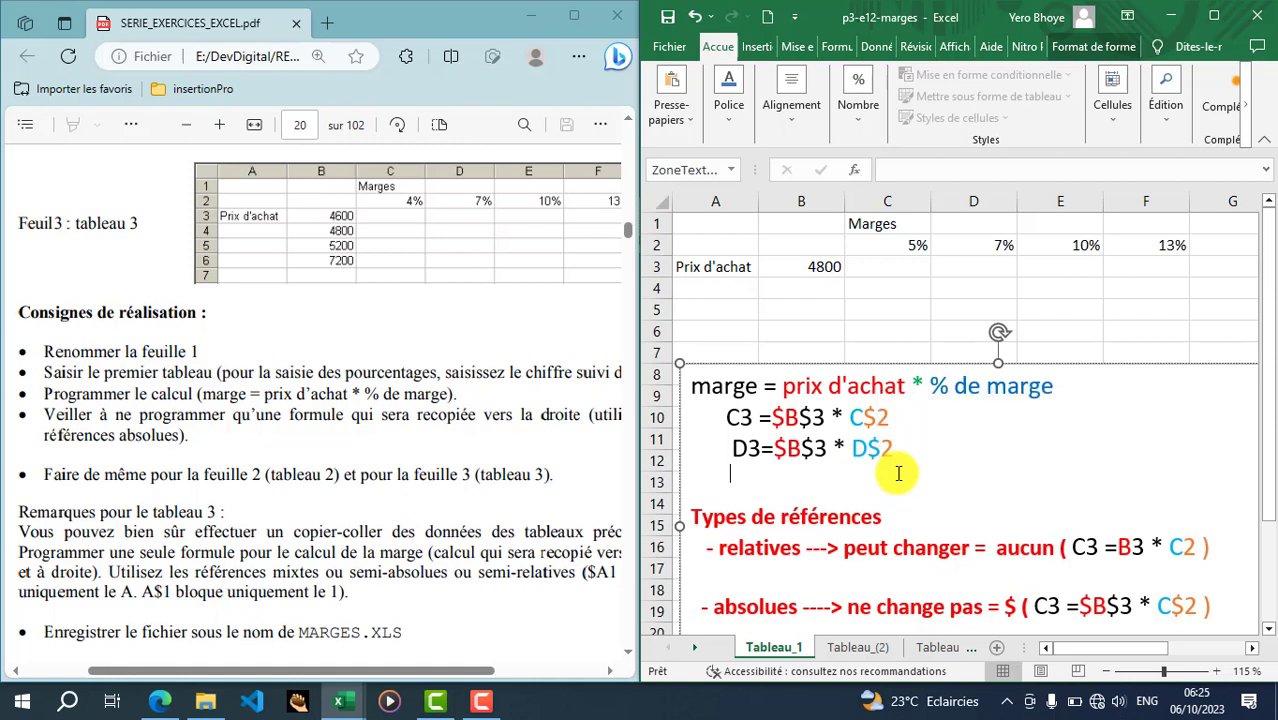
{"action": "double_click", "coordinate": [871, 452]}
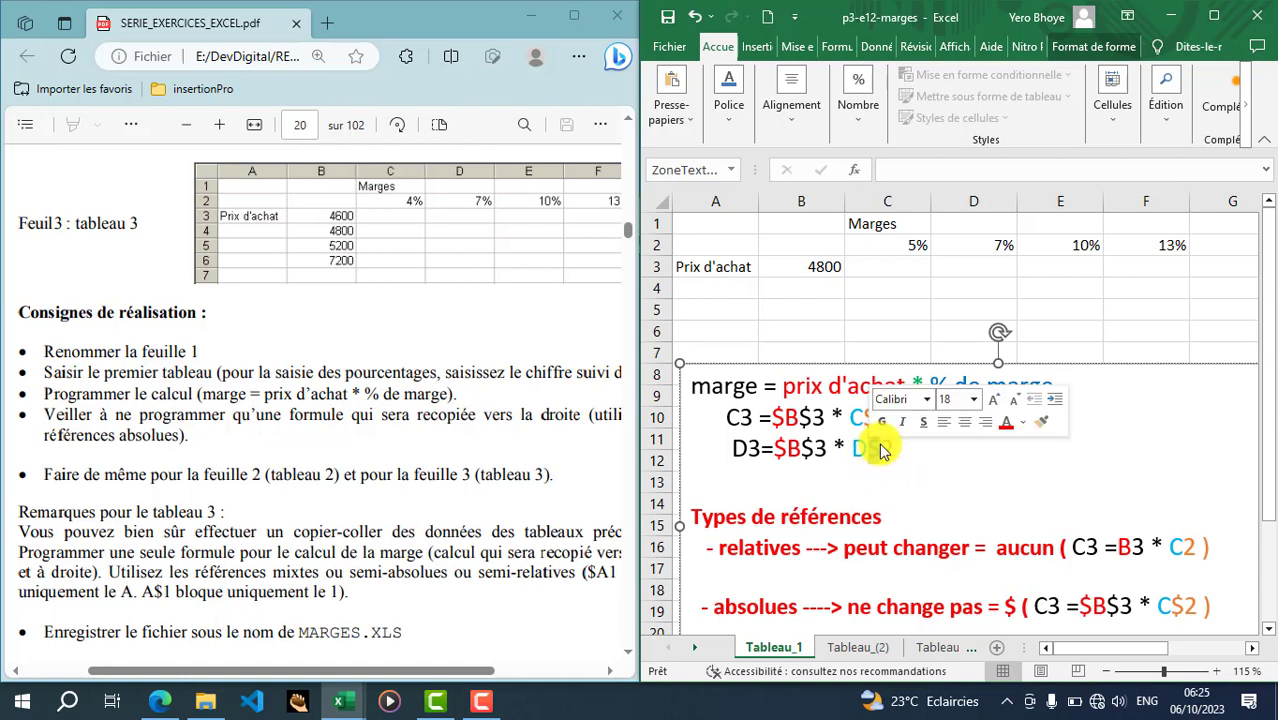
{"action": "left_click", "coordinate": [913, 463]}
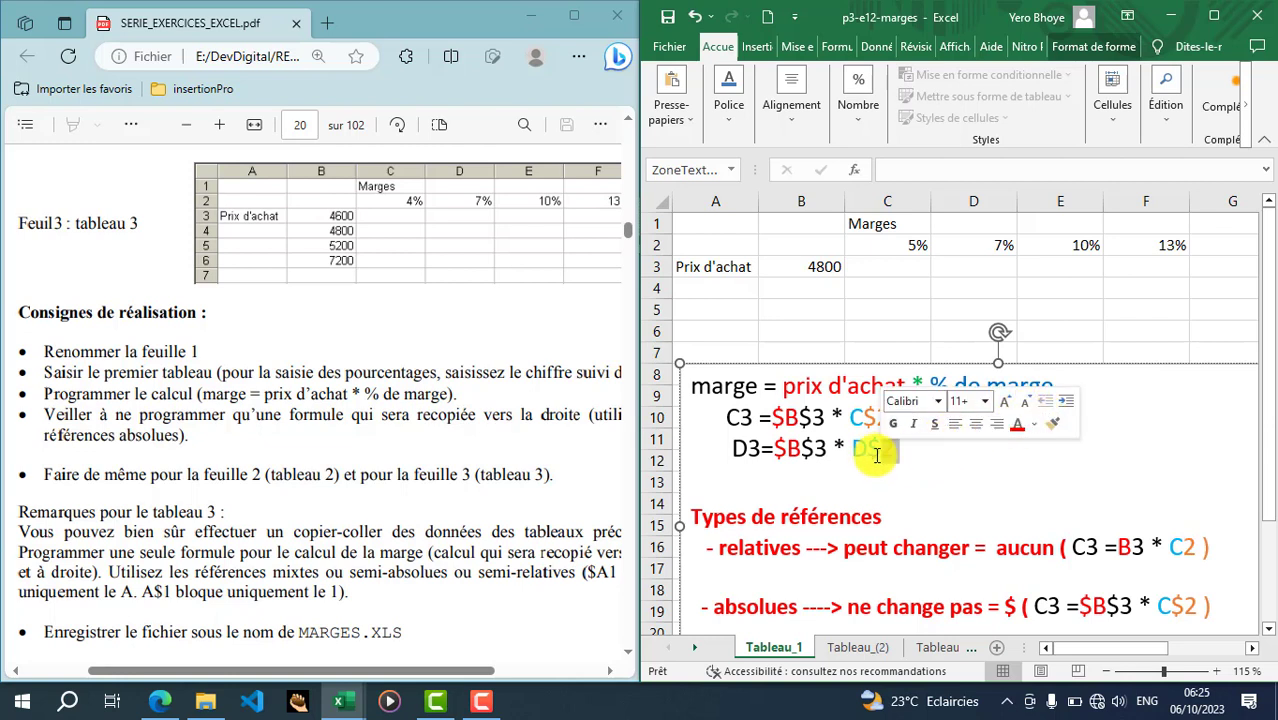
{"action": "left_click_drag", "start_coordinate": [867, 450], "coordinate": [880, 450]}
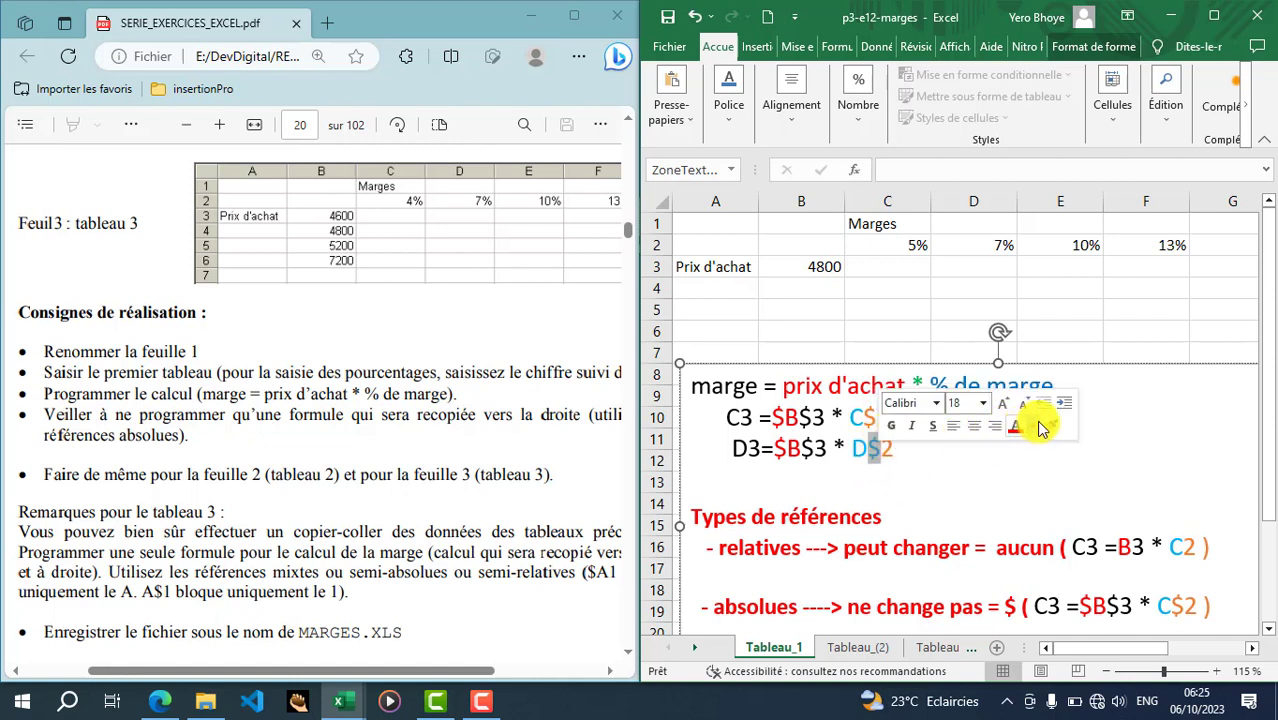
{"action": "left_click_drag", "start_coordinate": [898, 419], "coordinate": [867, 417]}
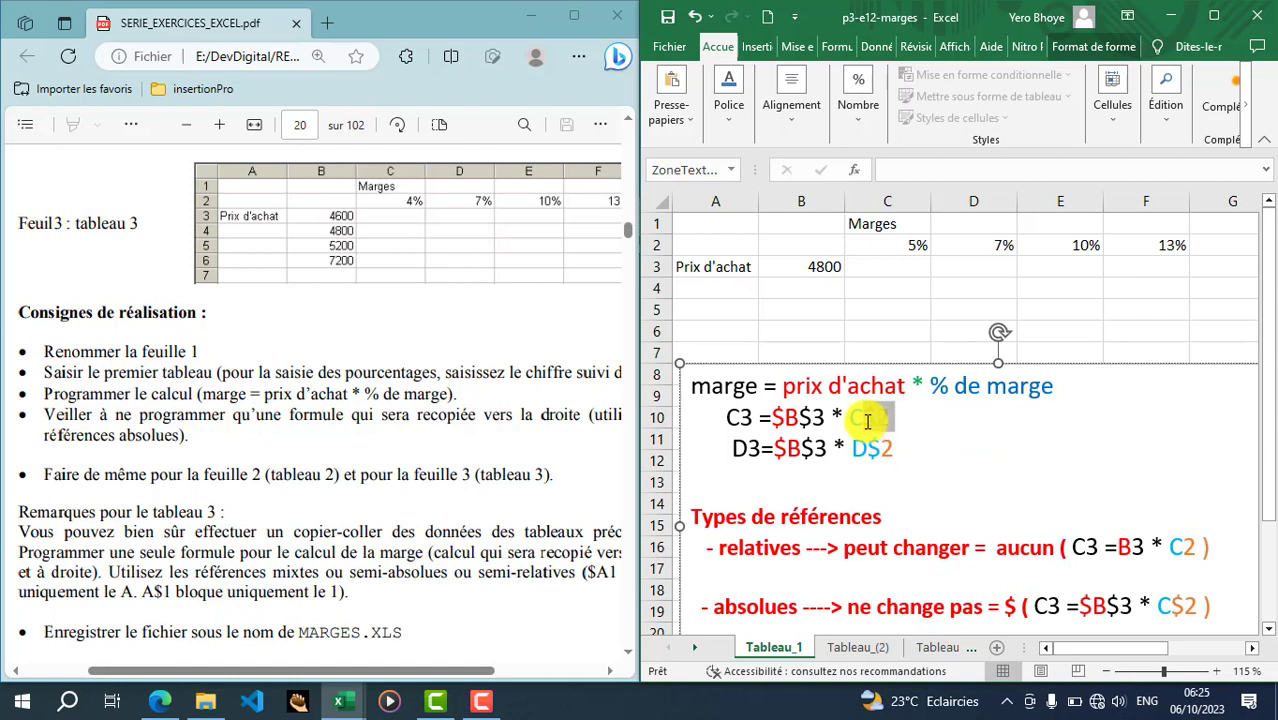
{"action": "left_click", "coordinate": [1035, 393]}
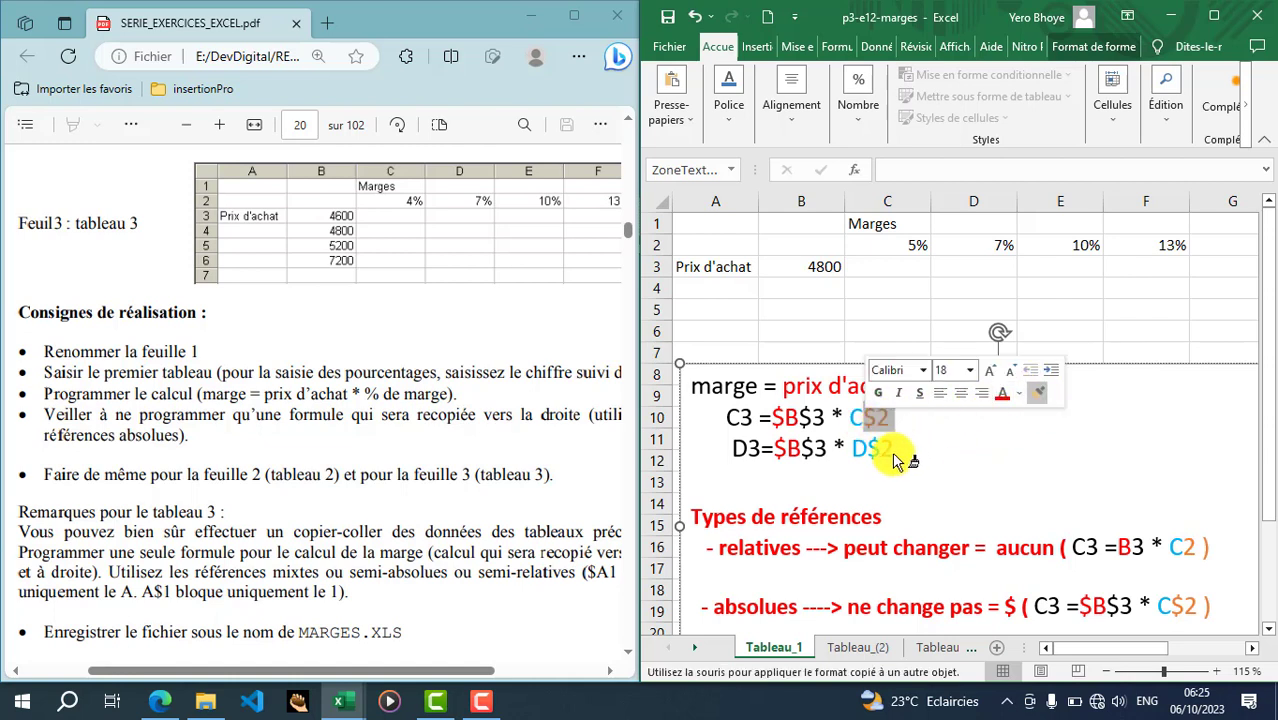
{"action": "left_click_drag", "start_coordinate": [866, 452], "coordinate": [894, 453]}
{"action": "left_click", "coordinate": [901, 481]}
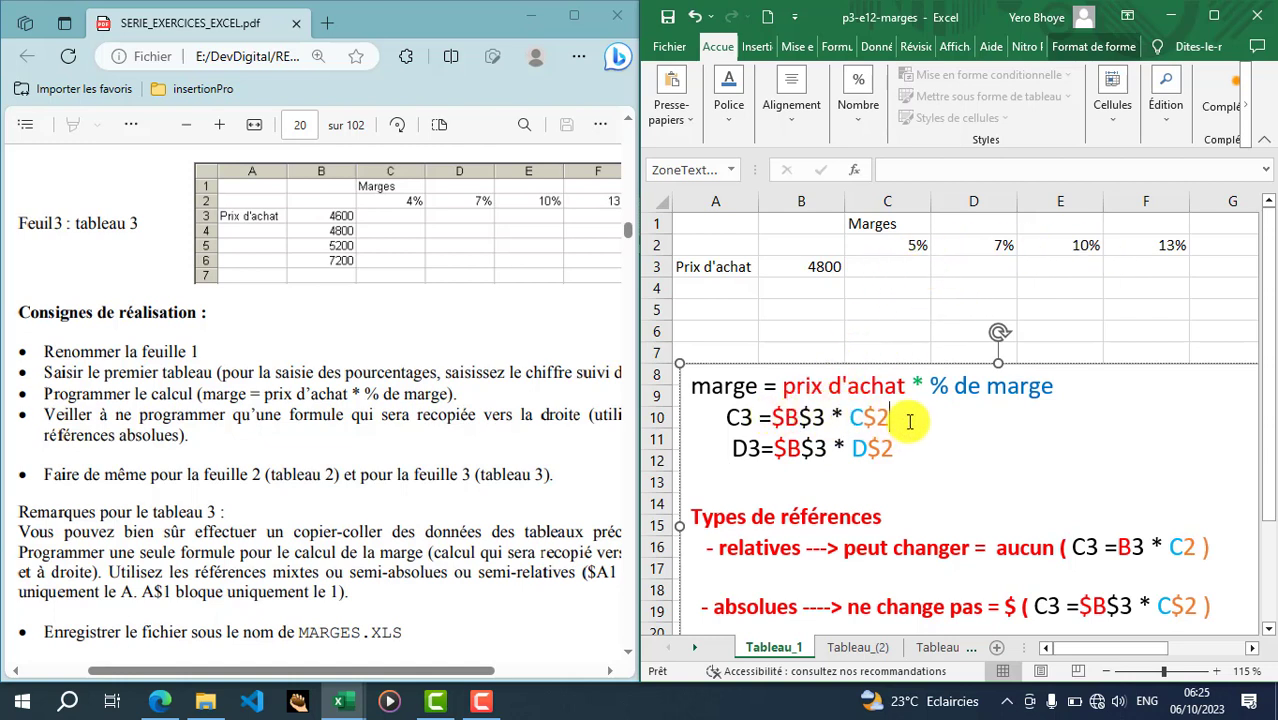
- Review the completed C3 and D3 example formulas against cells C3, D3 and C4 of the margin table
{"action": "left_click_drag", "start_coordinate": [898, 418], "coordinate": [752, 416]}
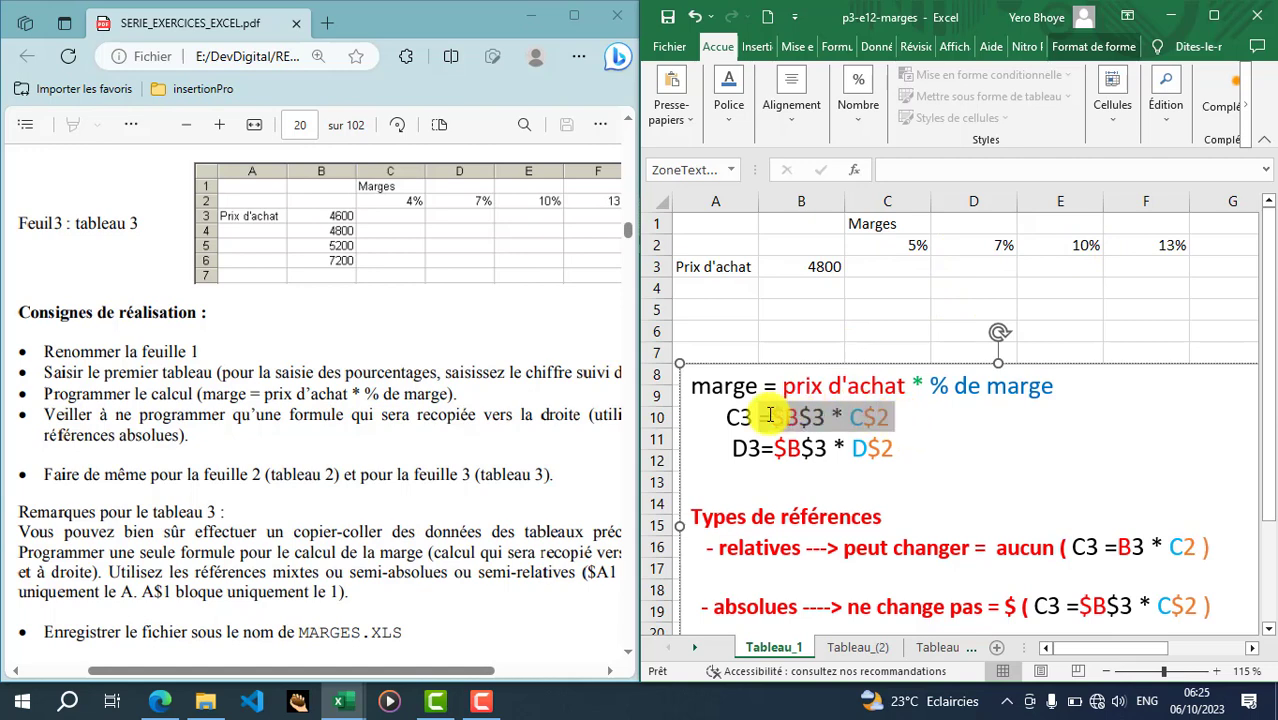
{"action": "left_click", "coordinate": [888, 263]}
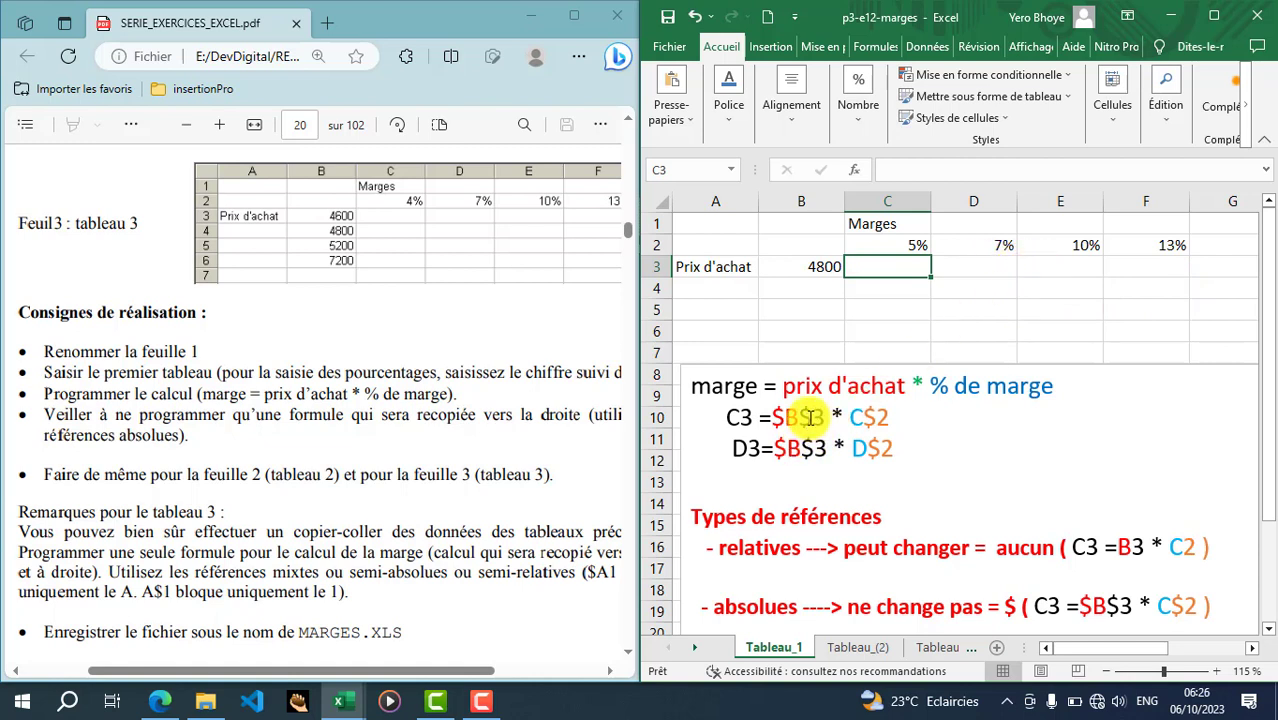
{"action": "left_click_drag", "start_coordinate": [890, 417], "coordinate": [762, 420]}
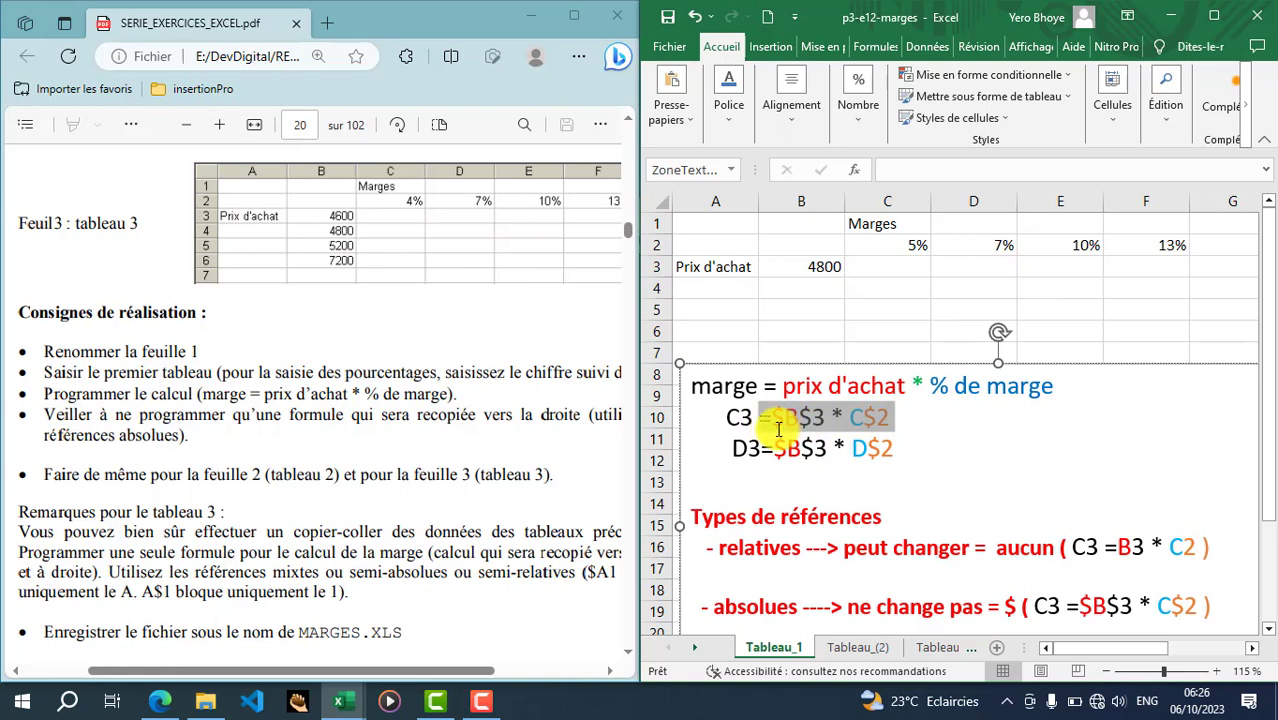
{"action": "left_click", "coordinate": [716, 418]}
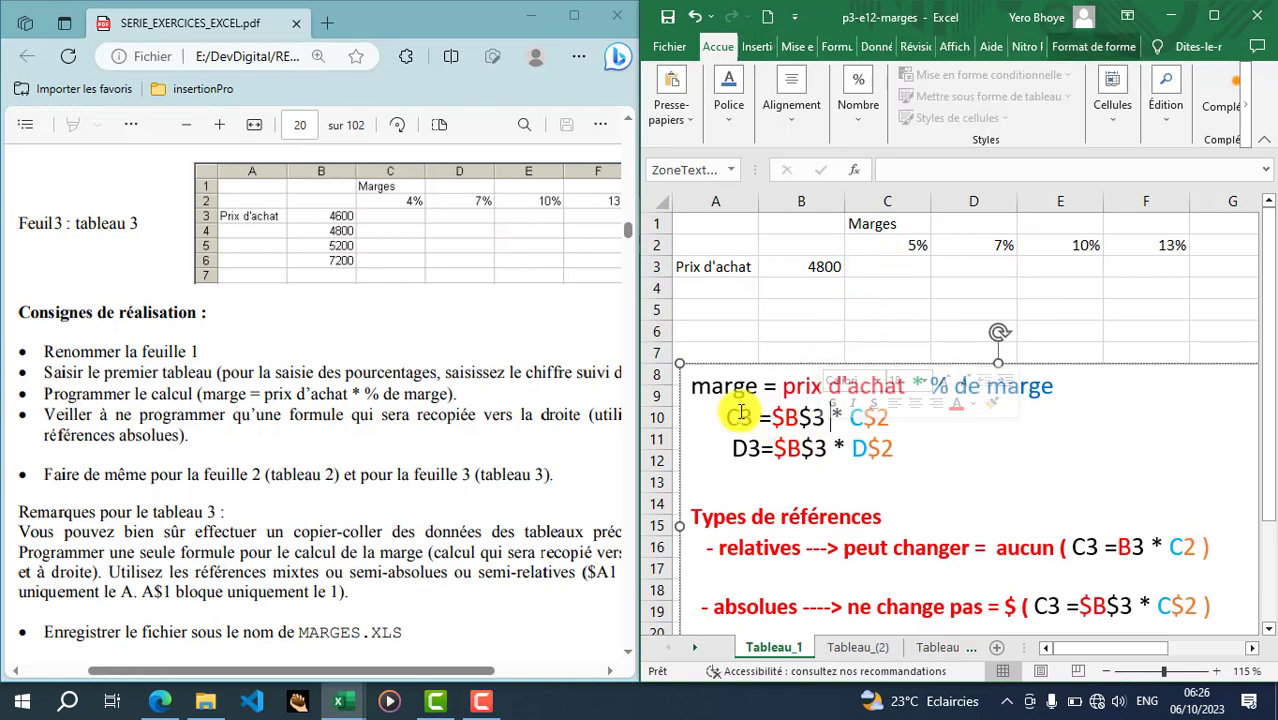
{"action": "left_click_drag", "start_coordinate": [739, 430], "coordinate": [868, 467]}
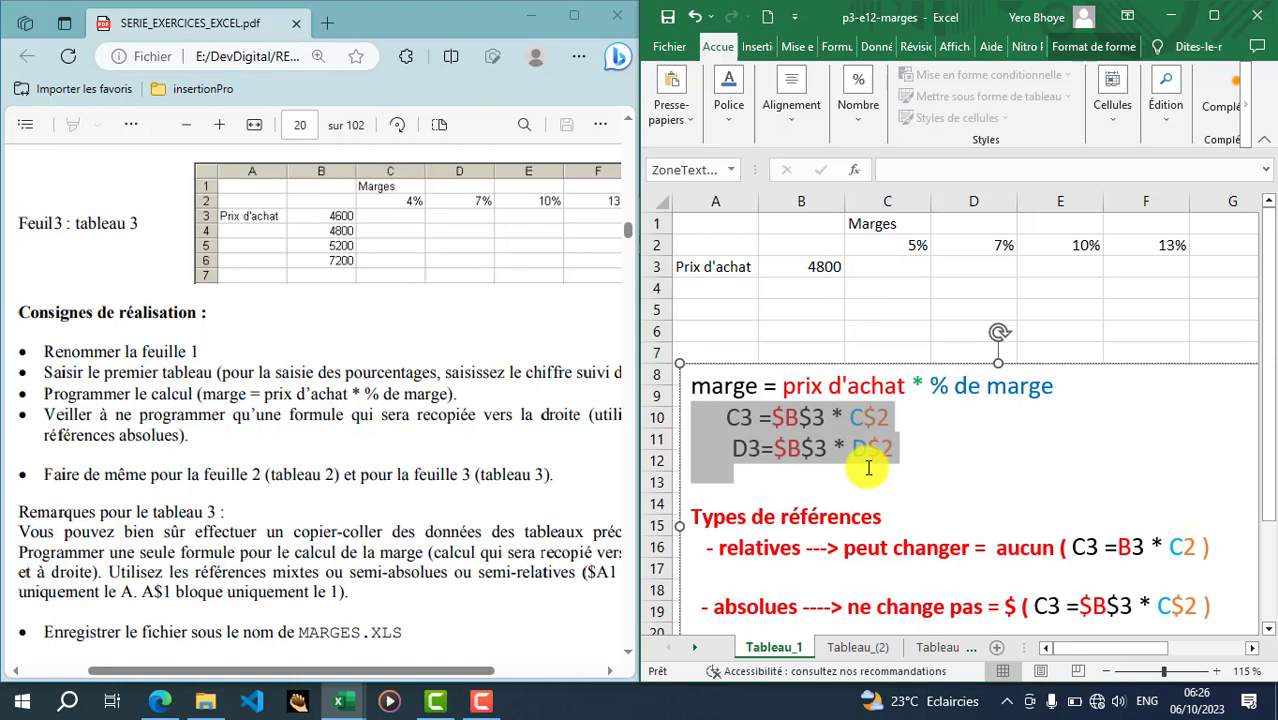
{"action": "left_click", "coordinate": [845, 452]}
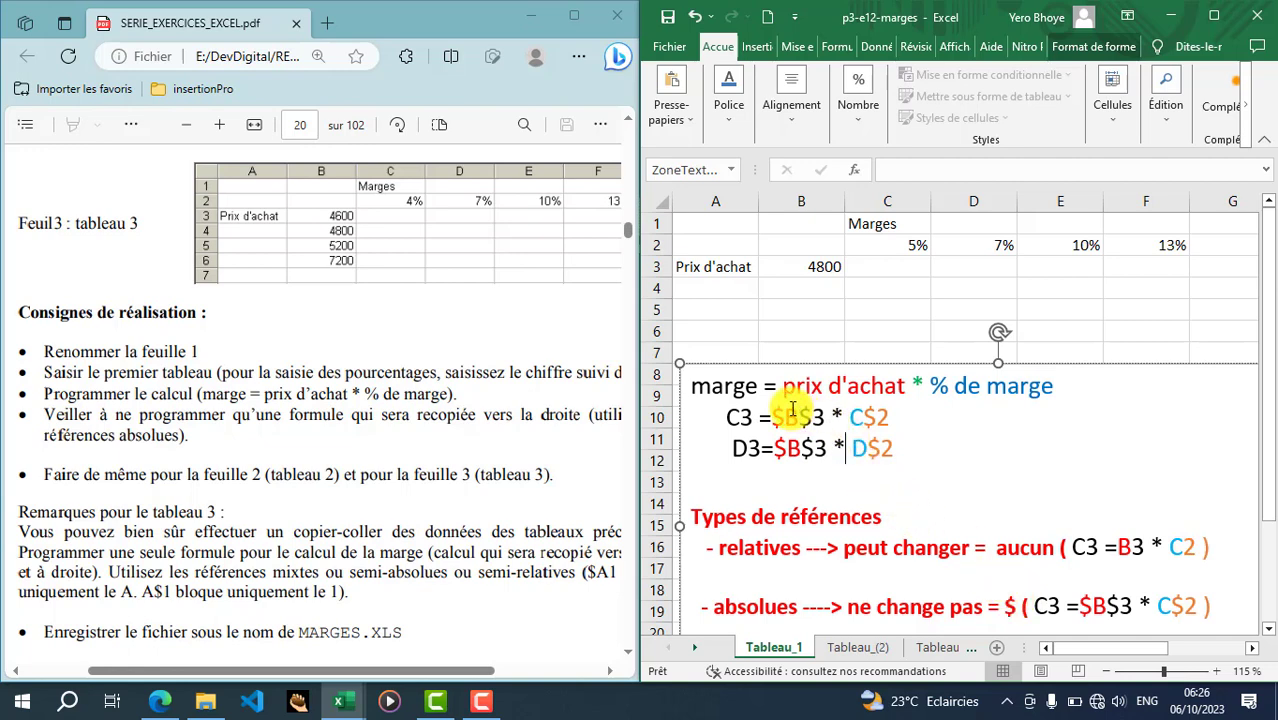
{"action": "left_click", "coordinate": [887, 266]}
{"action": "left_click", "coordinate": [980, 268]}
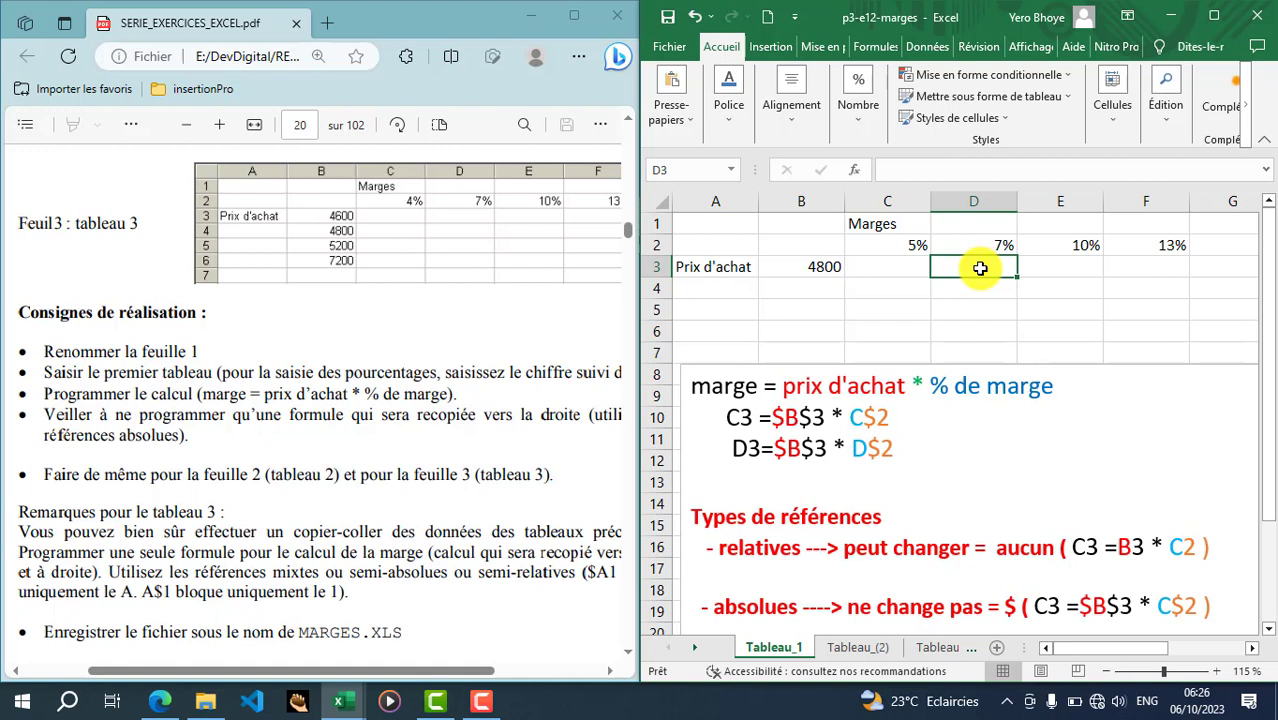
{"action": "left_click", "coordinate": [911, 288]}
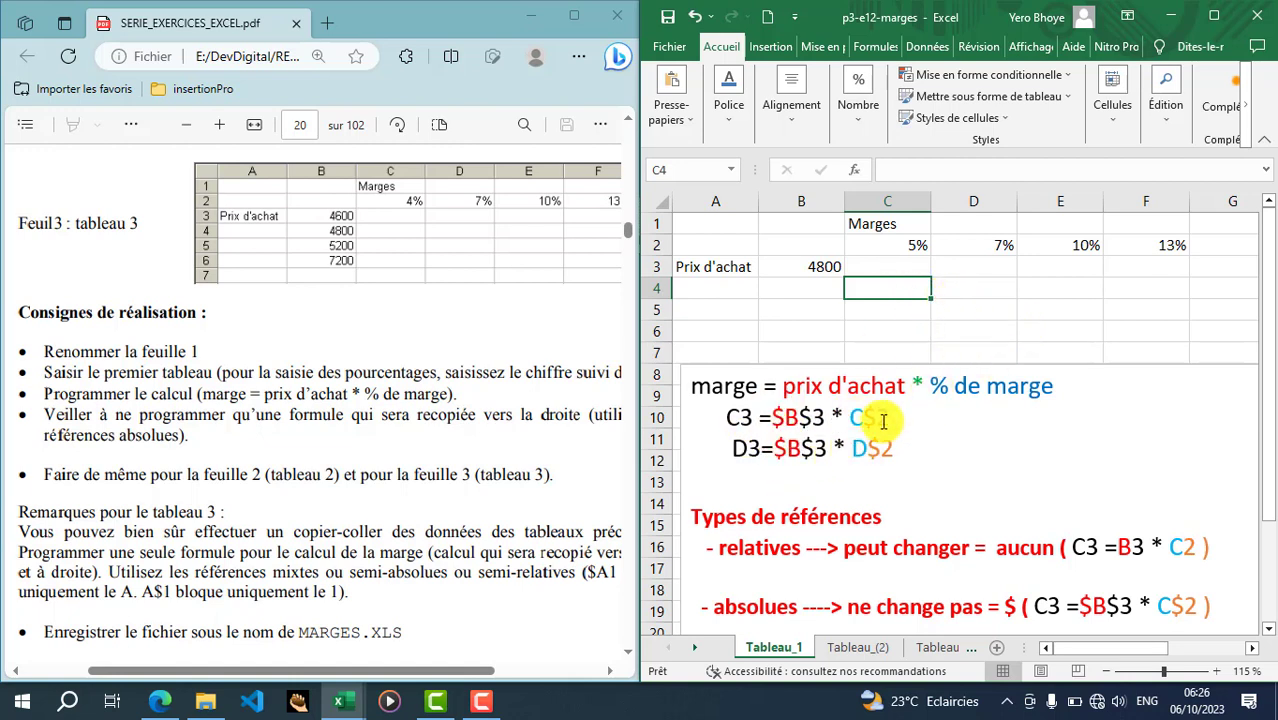
{"action": "left_click", "coordinate": [920, 264]}
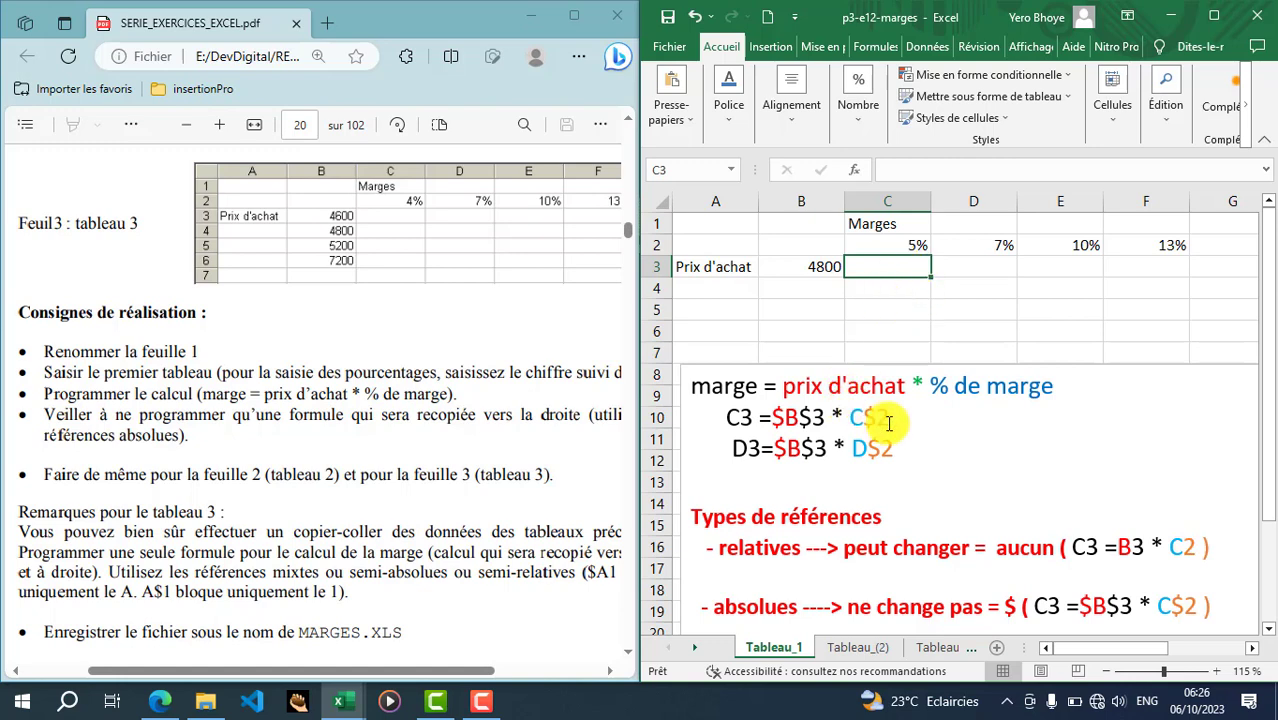
{"action": "left_click_drag", "start_coordinate": [890, 417], "coordinate": [777, 422]}
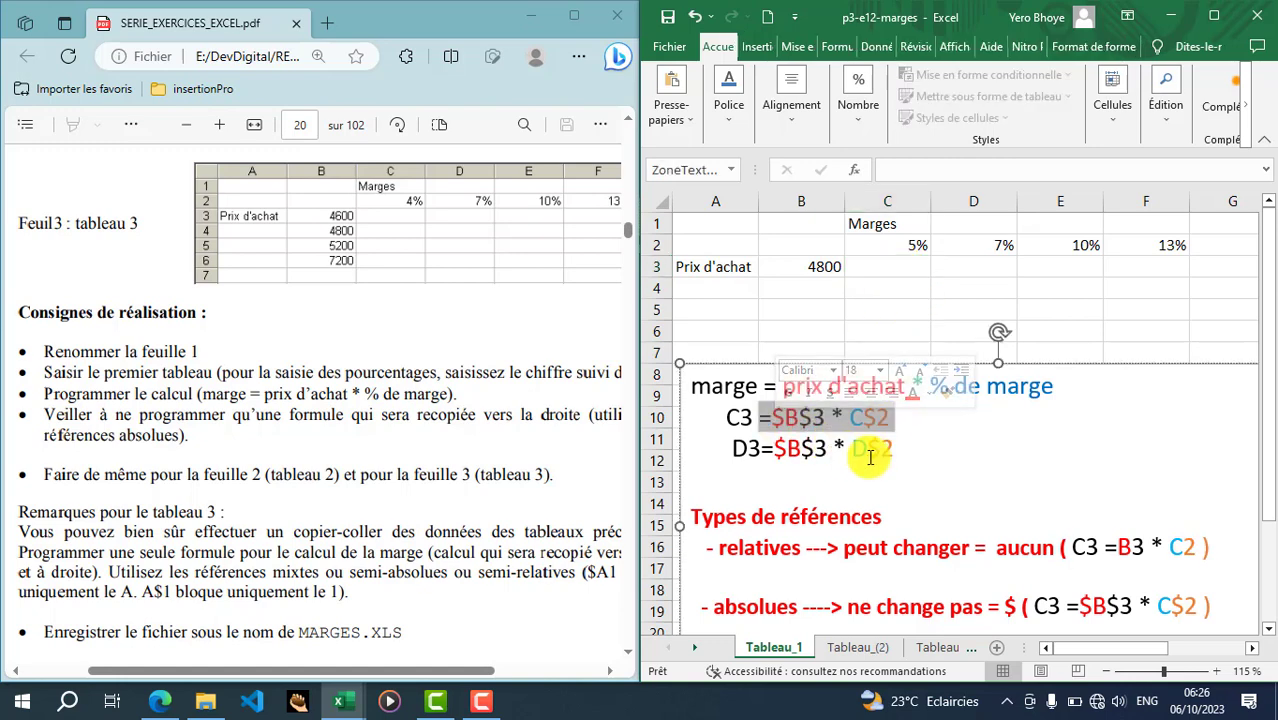
{"action": "left_click", "coordinate": [955, 268]}
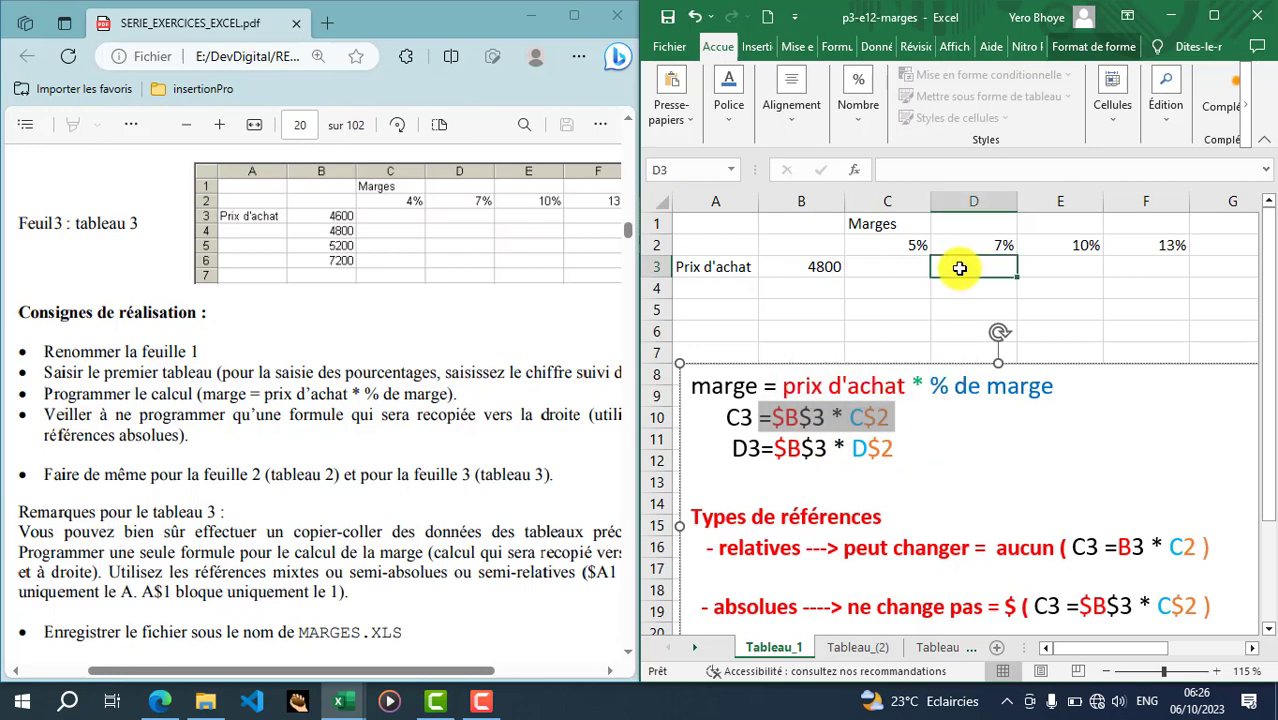
- Enter the margin formula =$B$3*C$2 in cell C3 and reselect that cell
{"action": "left_click", "coordinate": [897, 267]}
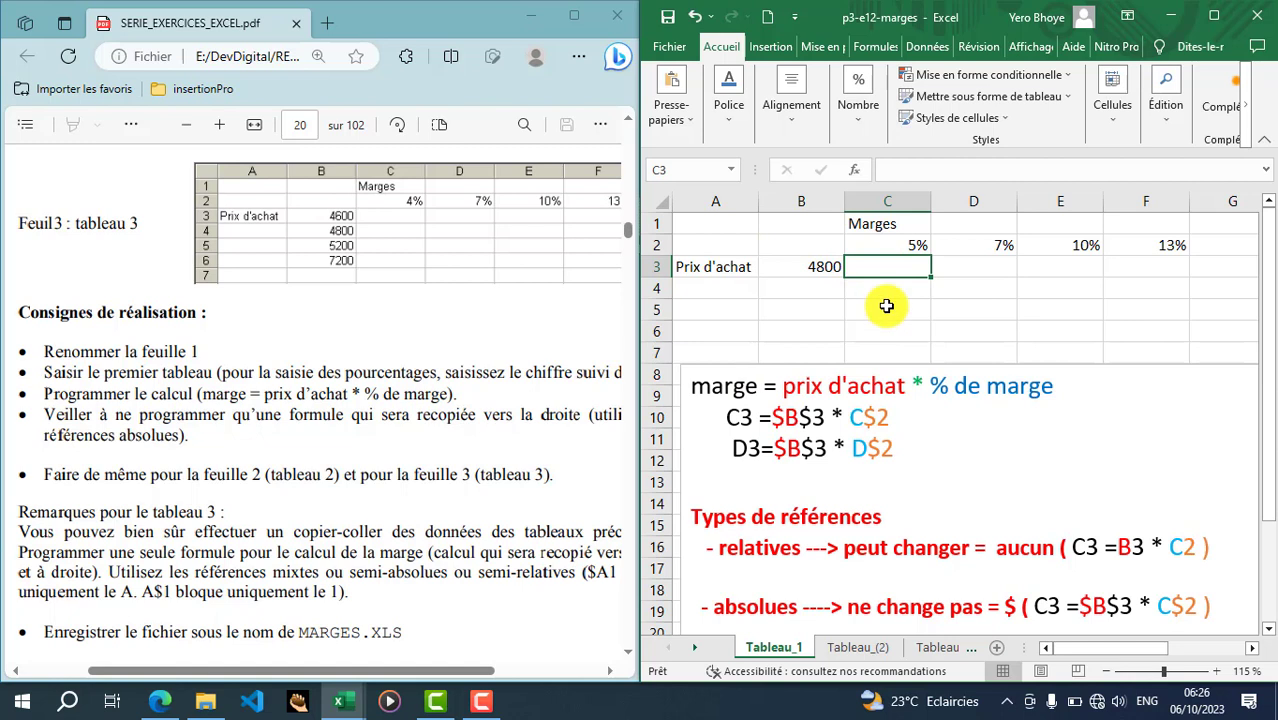
{"action": "type", "text": "="}
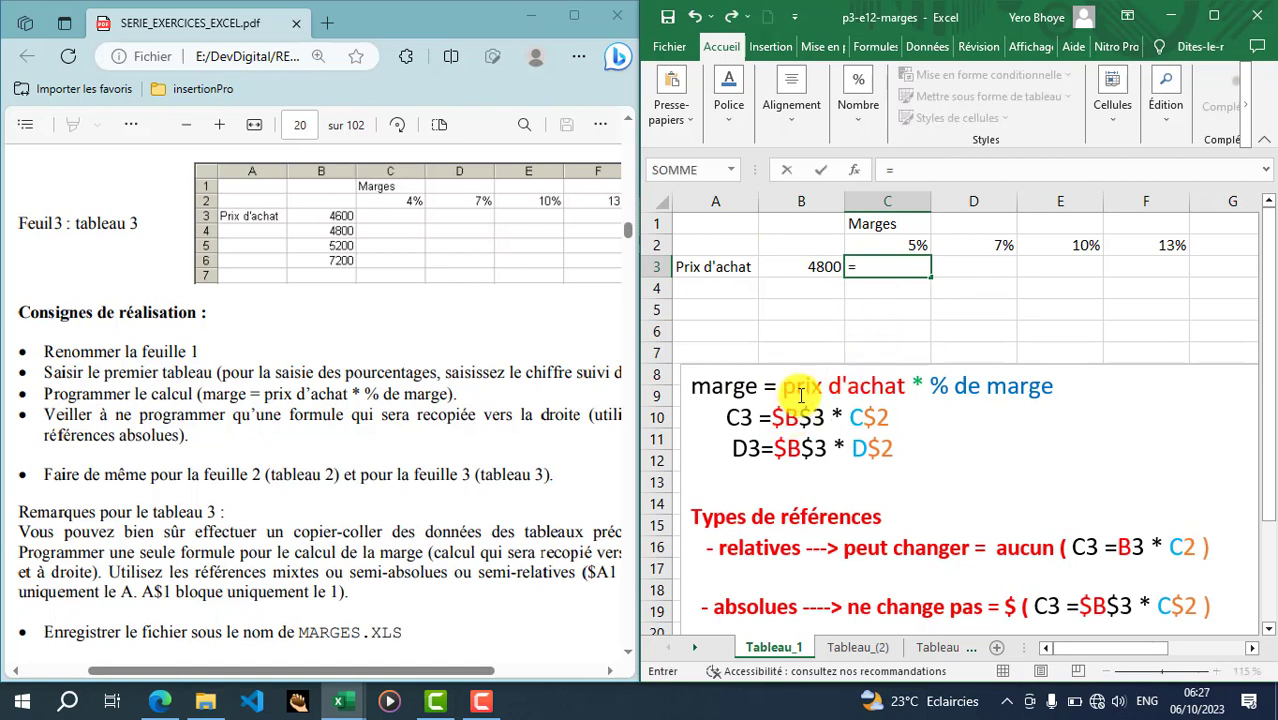
{"action": "left_click", "coordinate": [809, 265]}
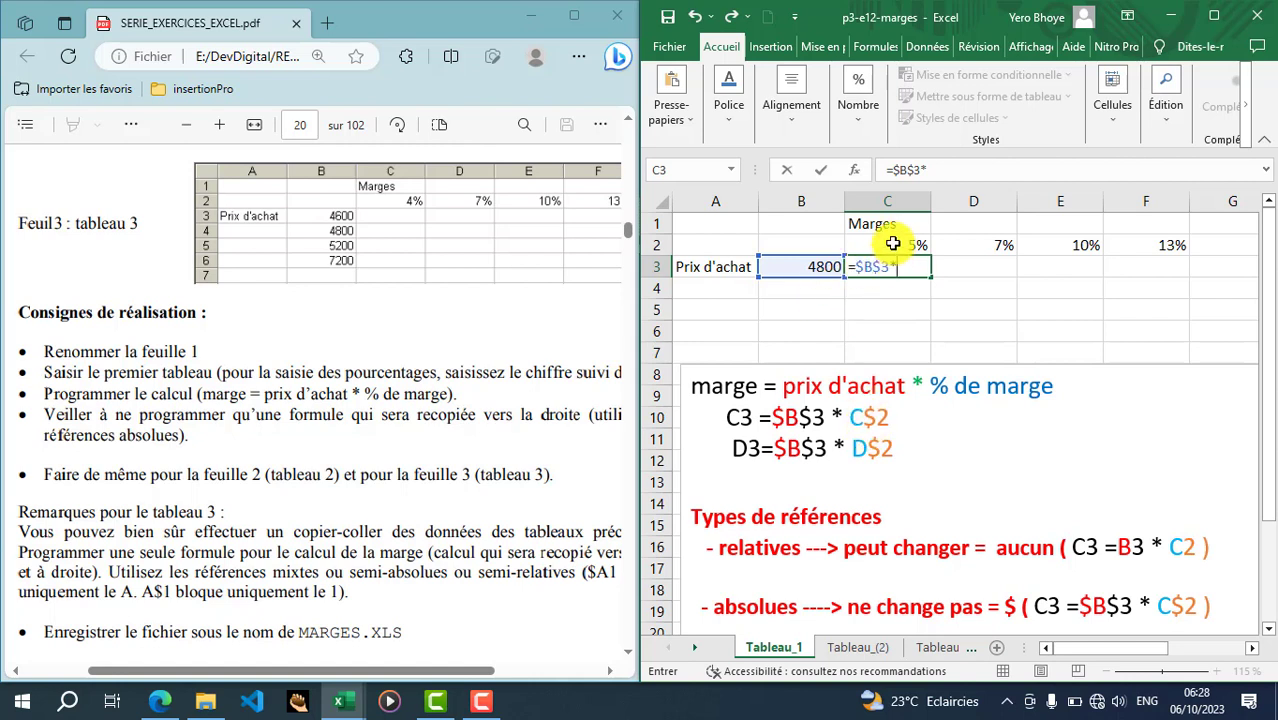
{"action": "left_click", "coordinate": [893, 244]}
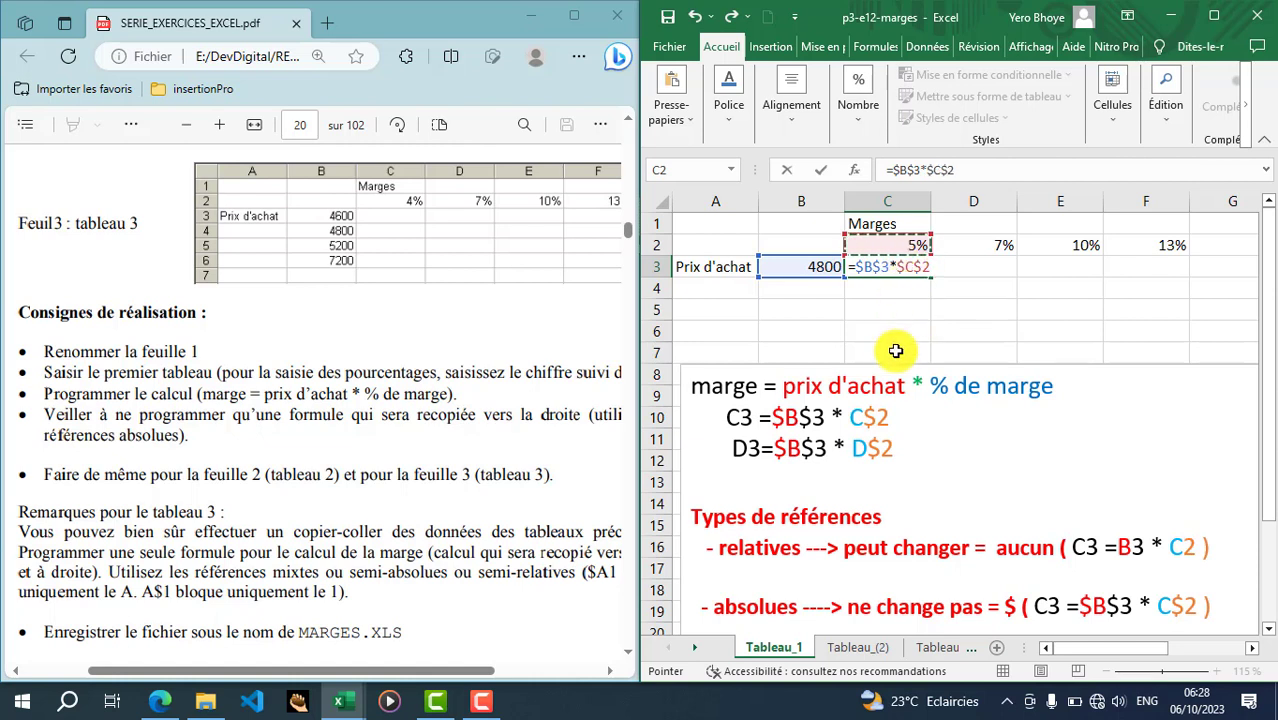
{"action": "key", "text": "F4"}
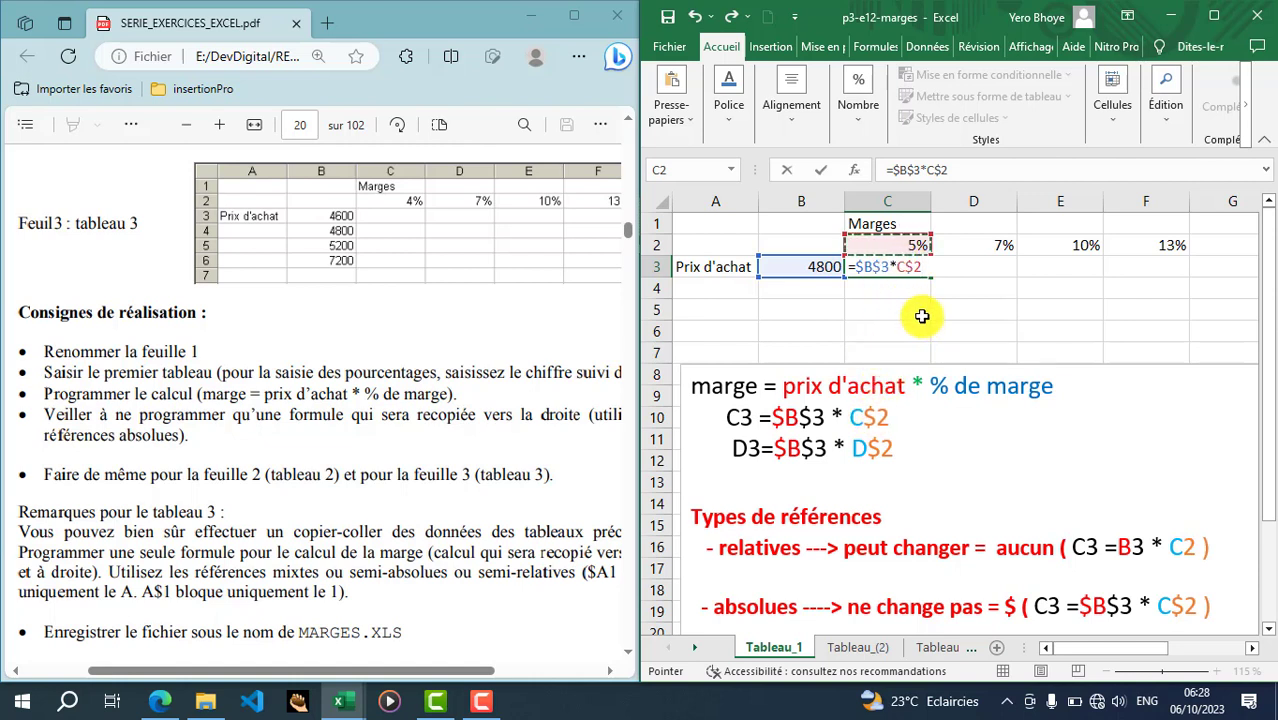
{"action": "key", "text": "Return"}
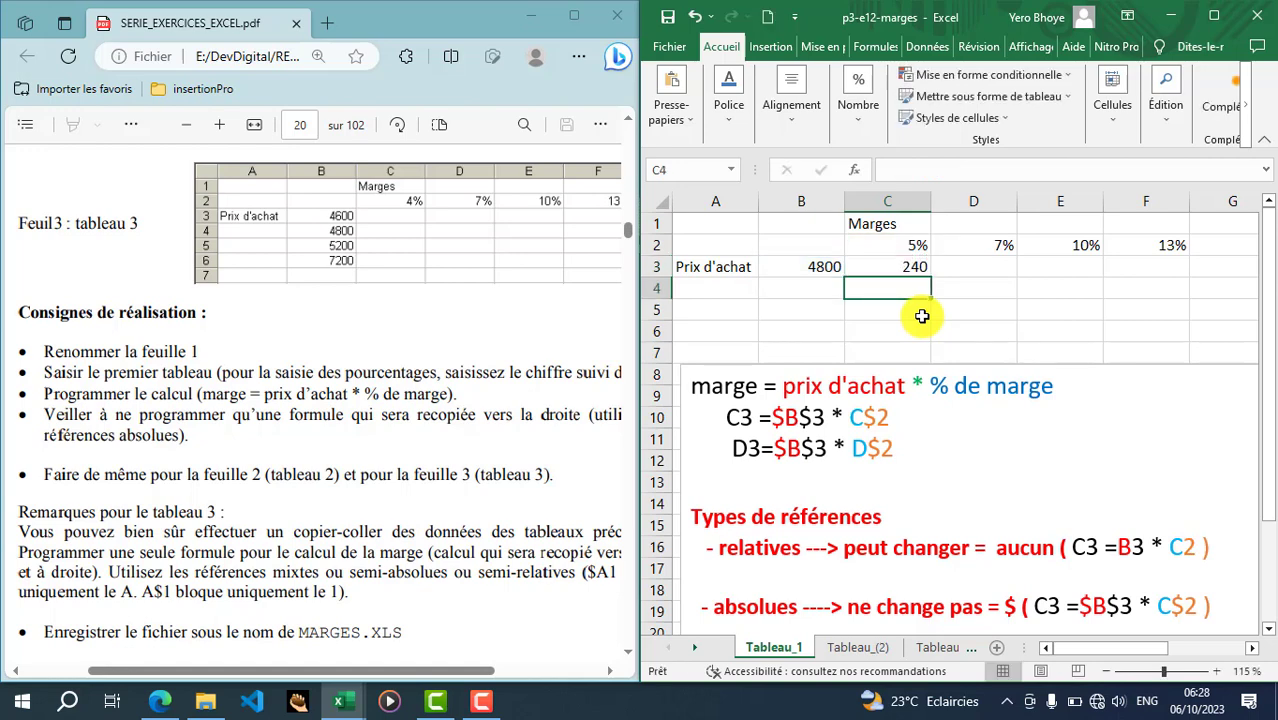
{"action": "left_click", "coordinate": [891, 269]}
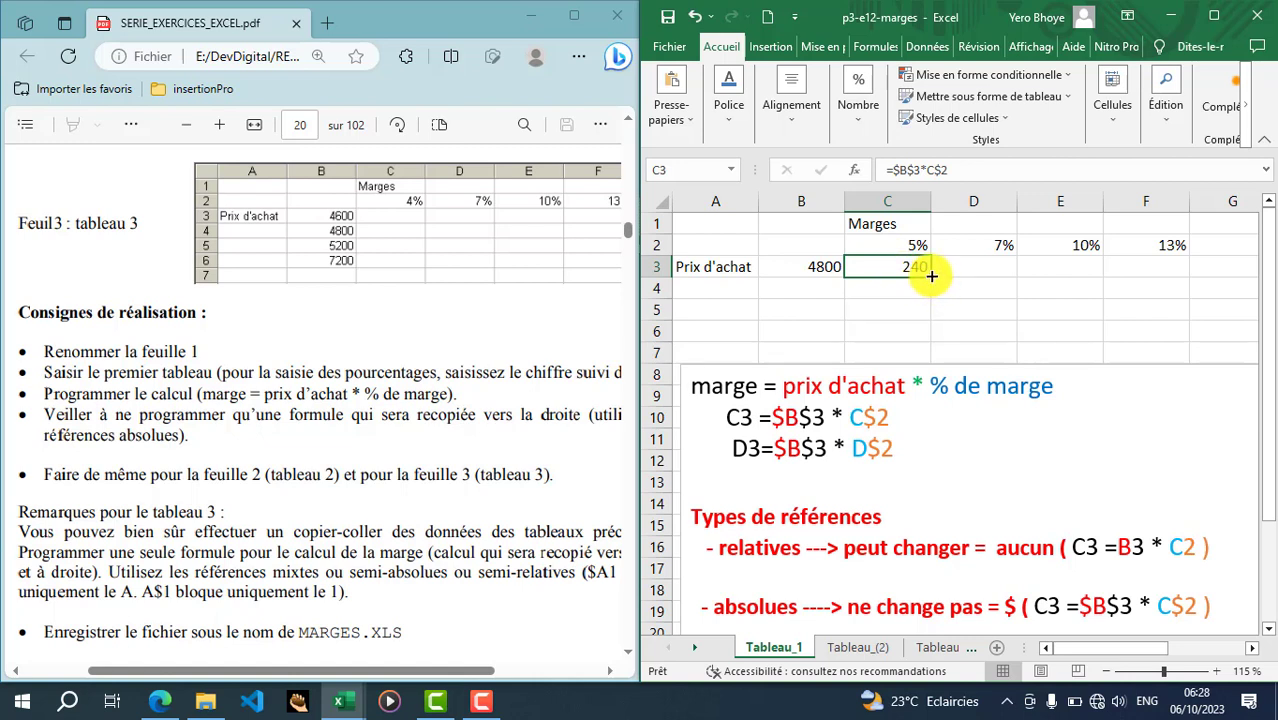
- Fill the margin formula from C3 across to F3 on sheet Tableau_1
{"action": "left_click_drag", "start_coordinate": [931, 276], "coordinate": [1158, 274]}
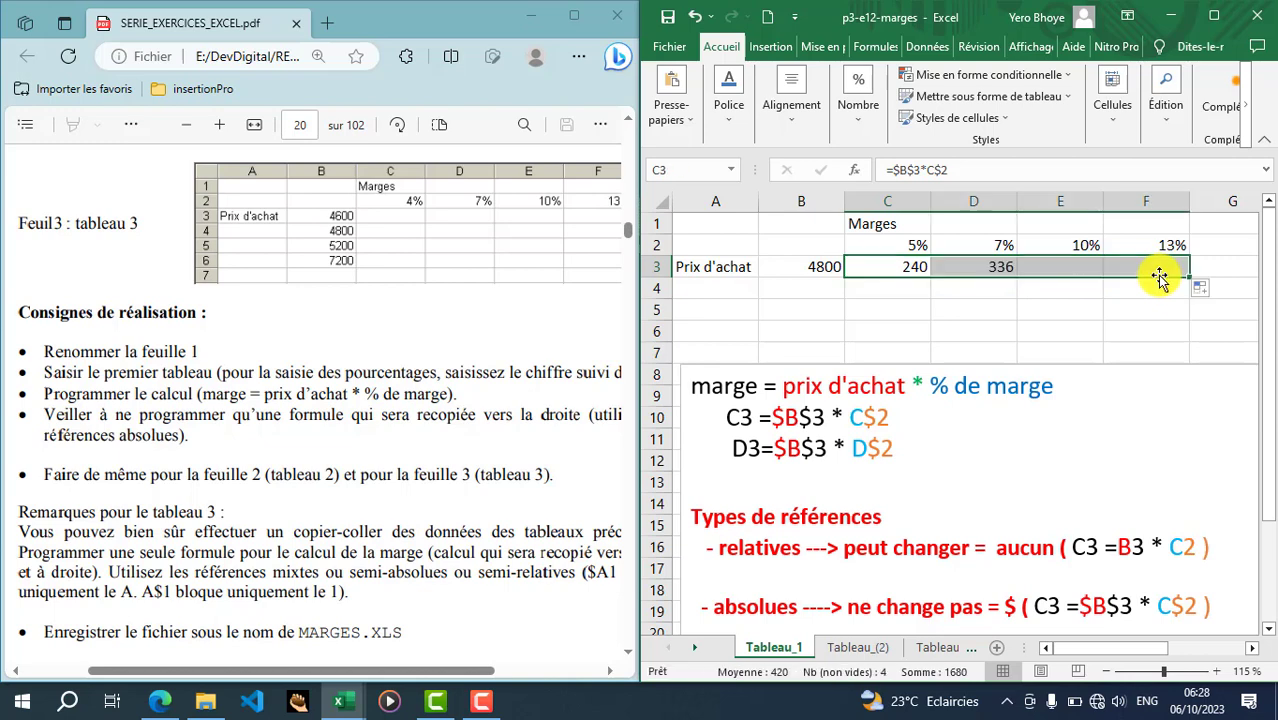
{"action": "left_click", "coordinate": [1048, 313]}
- Inspect the copied formulas in D3, E3 and F3, checking which cell references each one uses
{"action": "left_click", "coordinate": [989, 265]}
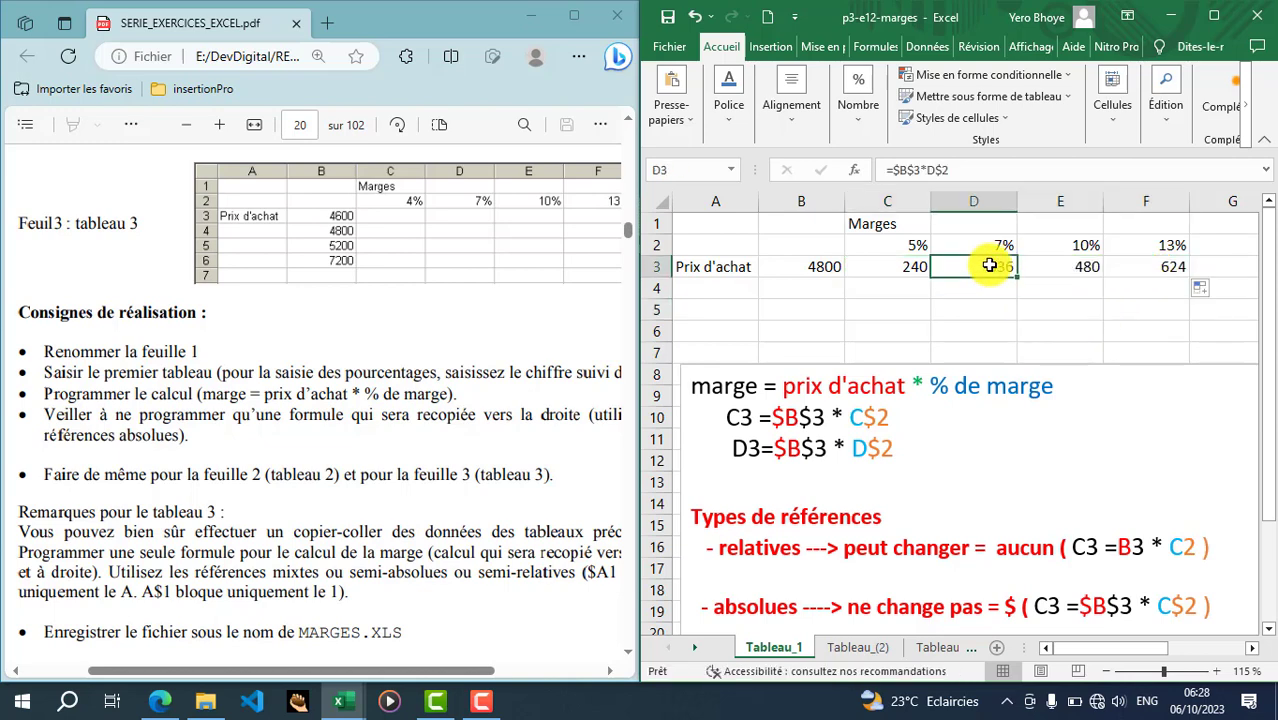
{"action": "left_click", "coordinate": [918, 168]}
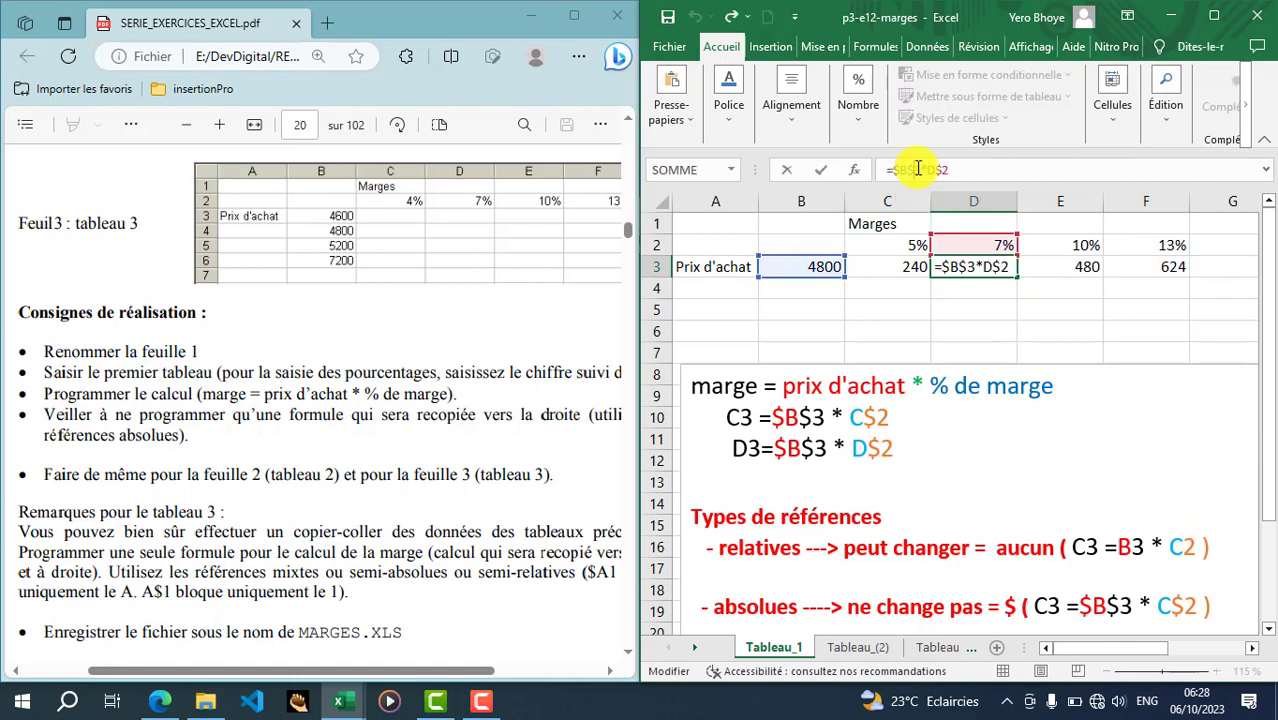
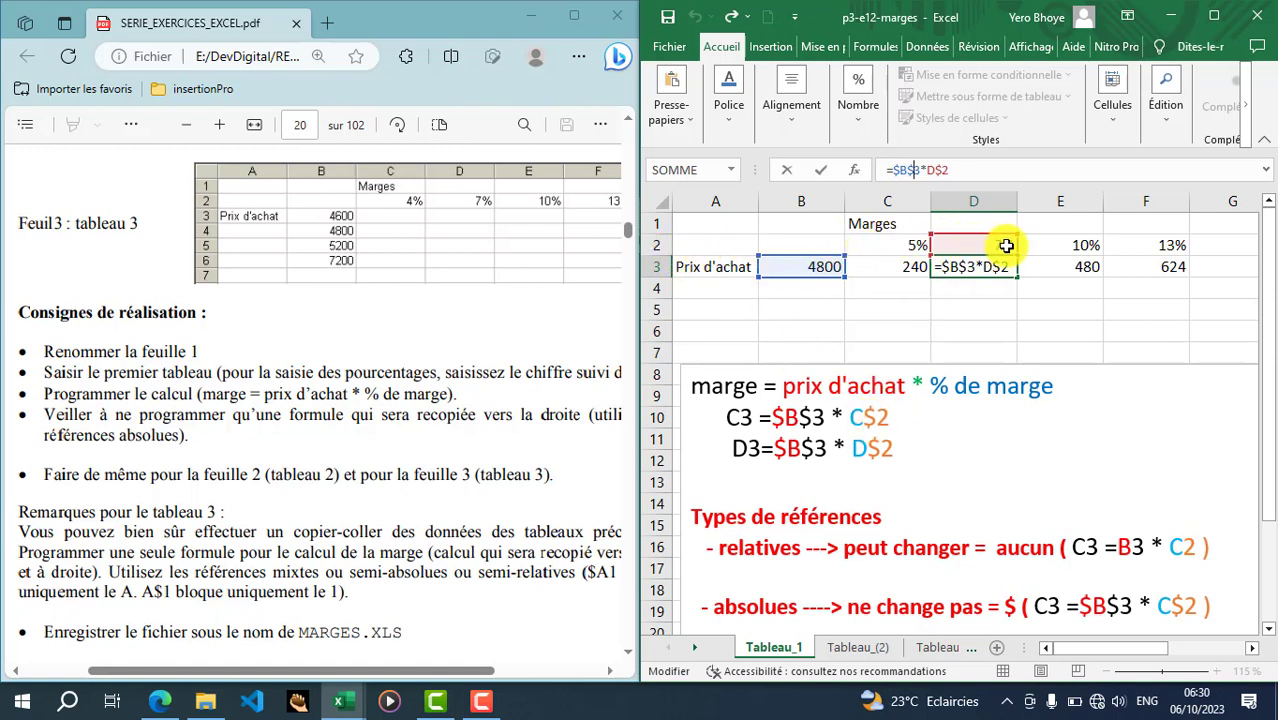
{"action": "left_click", "coordinate": [818, 173]}
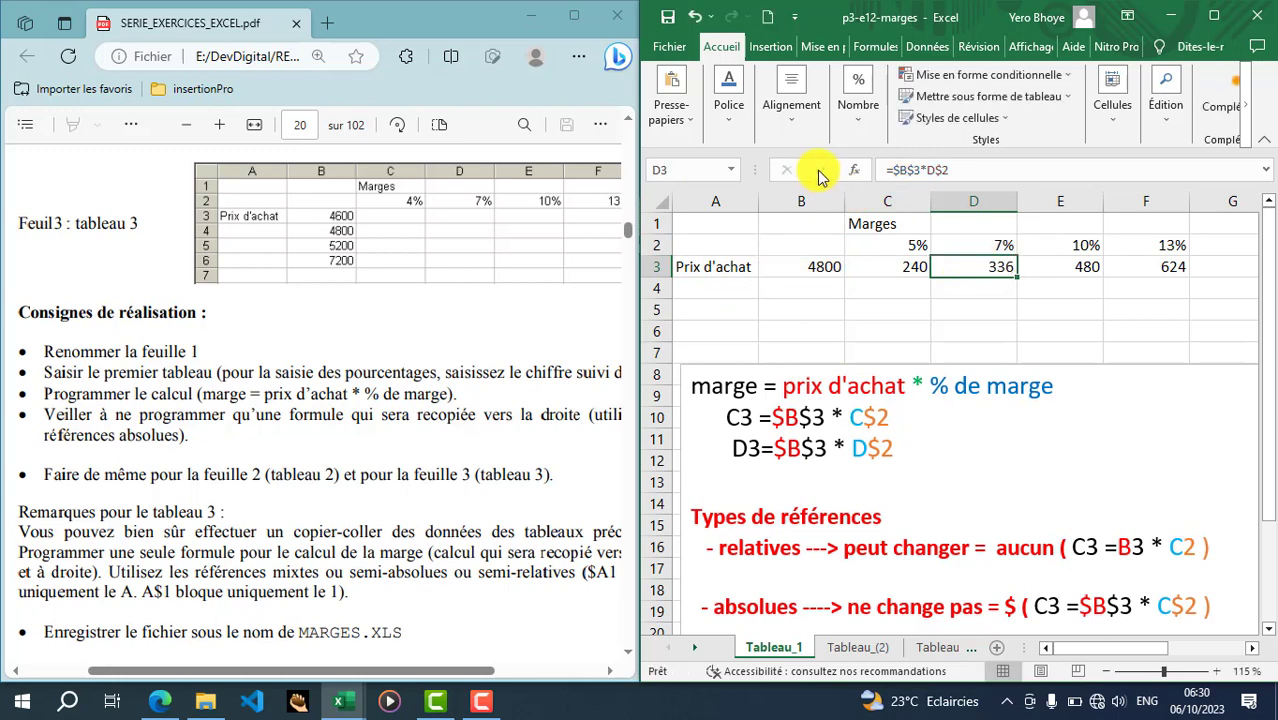
{"action": "left_click", "coordinate": [1091, 267]}
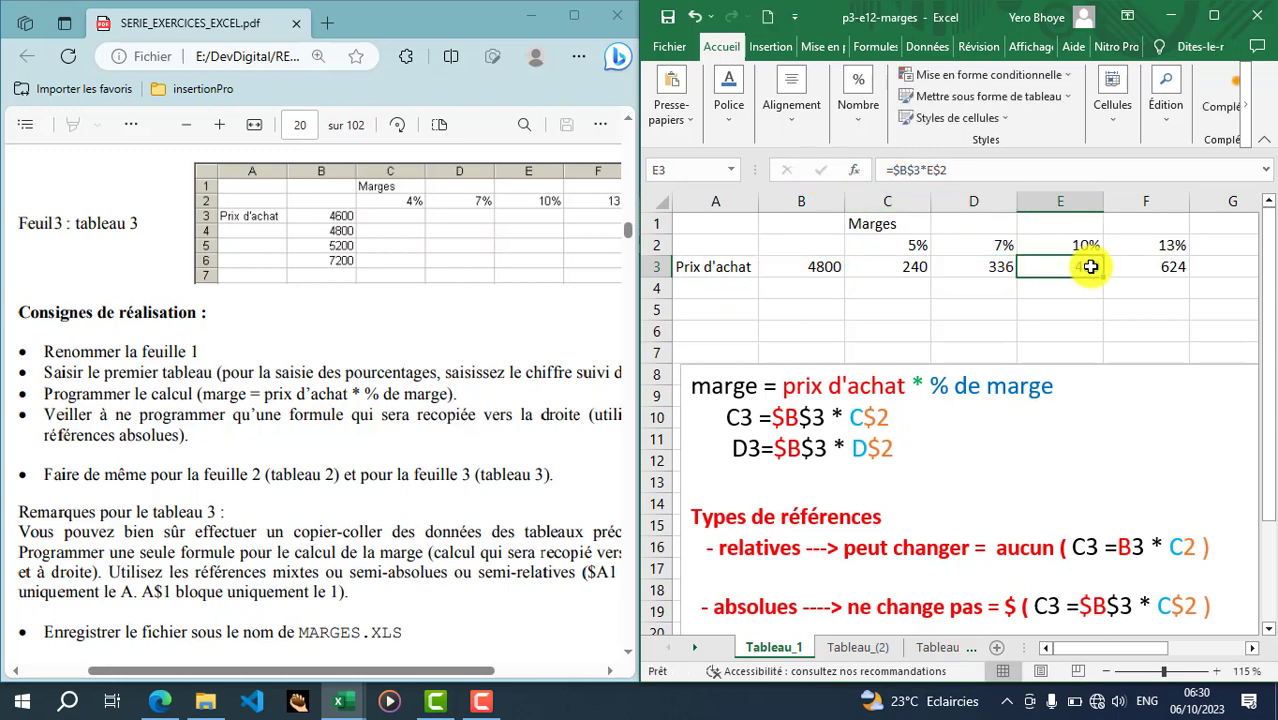
{"action": "left_click", "coordinate": [935, 170]}
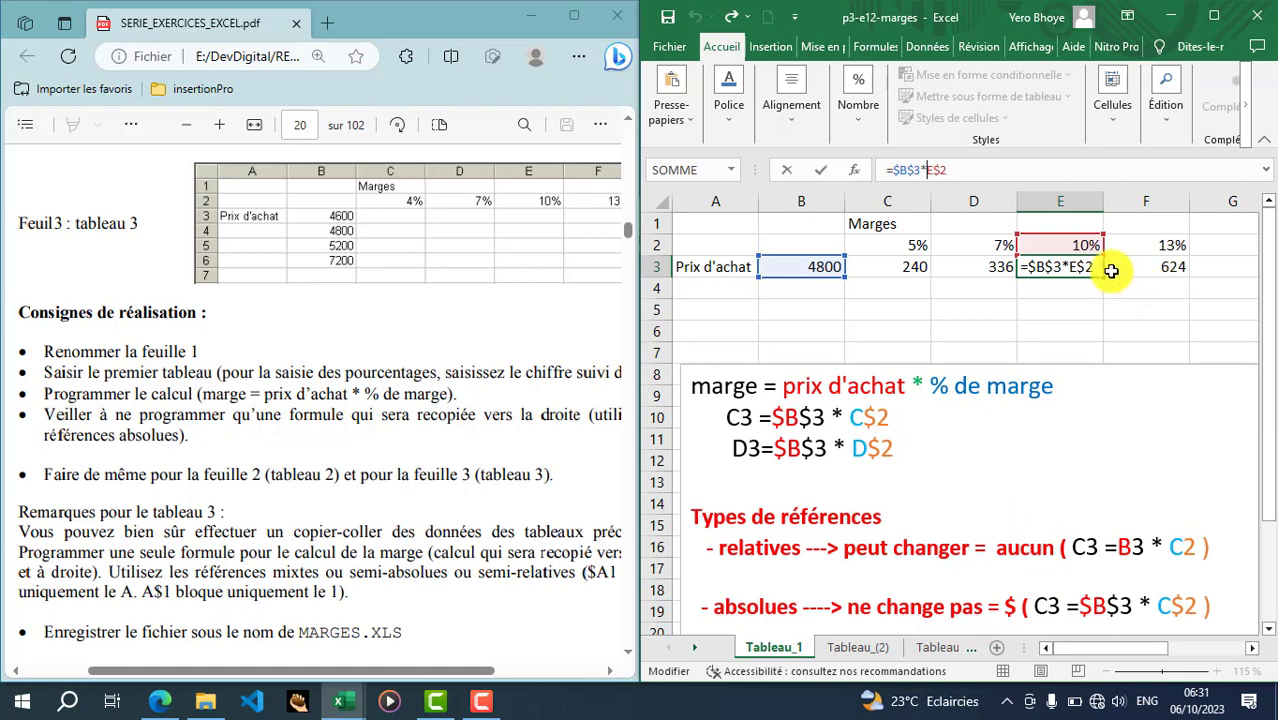
{"action": "left_click", "coordinate": [829, 175]}
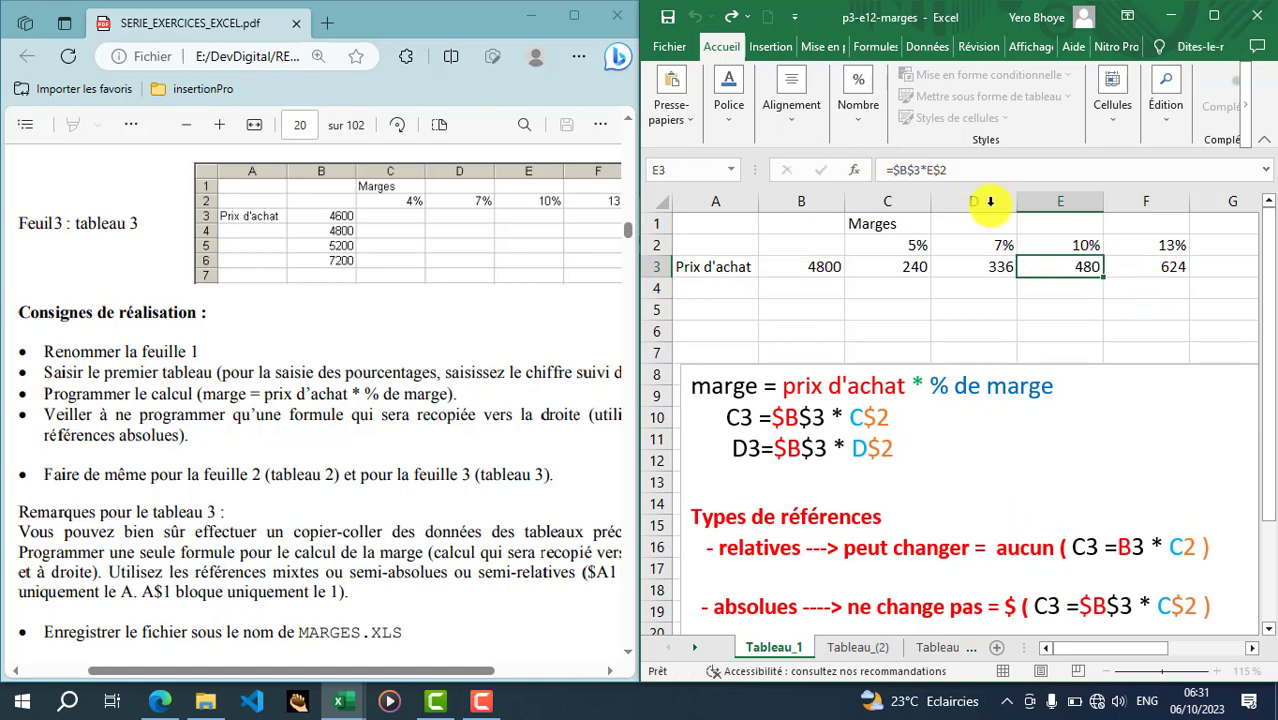
{"action": "left_click", "coordinate": [1178, 266]}
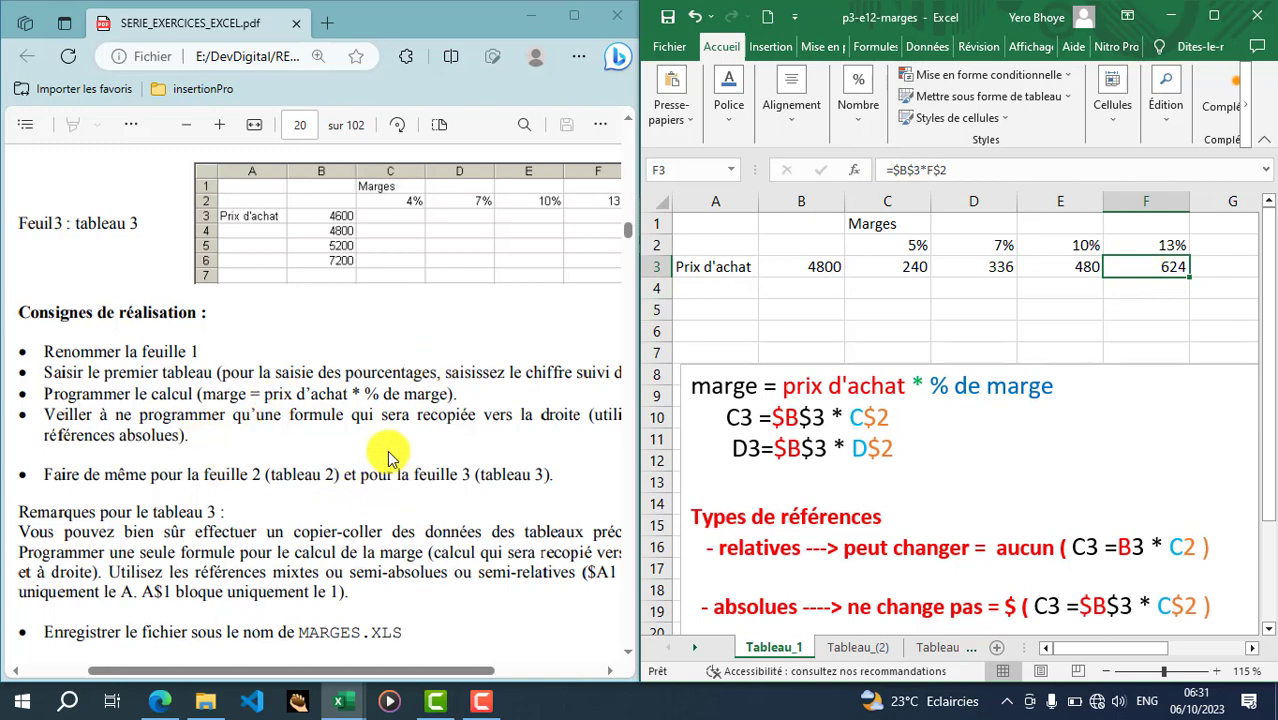
- Review the three Marges tables and the preceding section title page in the PDF, alongside the reference-type notes on Tableau_1
{"action": "scroll", "coordinate": [375, 450], "scroll_direction": "up", "scroll_amount": 5}
{"action": "scroll", "coordinate": [390, 456], "scroll_direction": "down", "scroll_amount": 2}
{"action": "scroll", "coordinate": [388, 453], "scroll_direction": "up", "scroll_amount": 3}
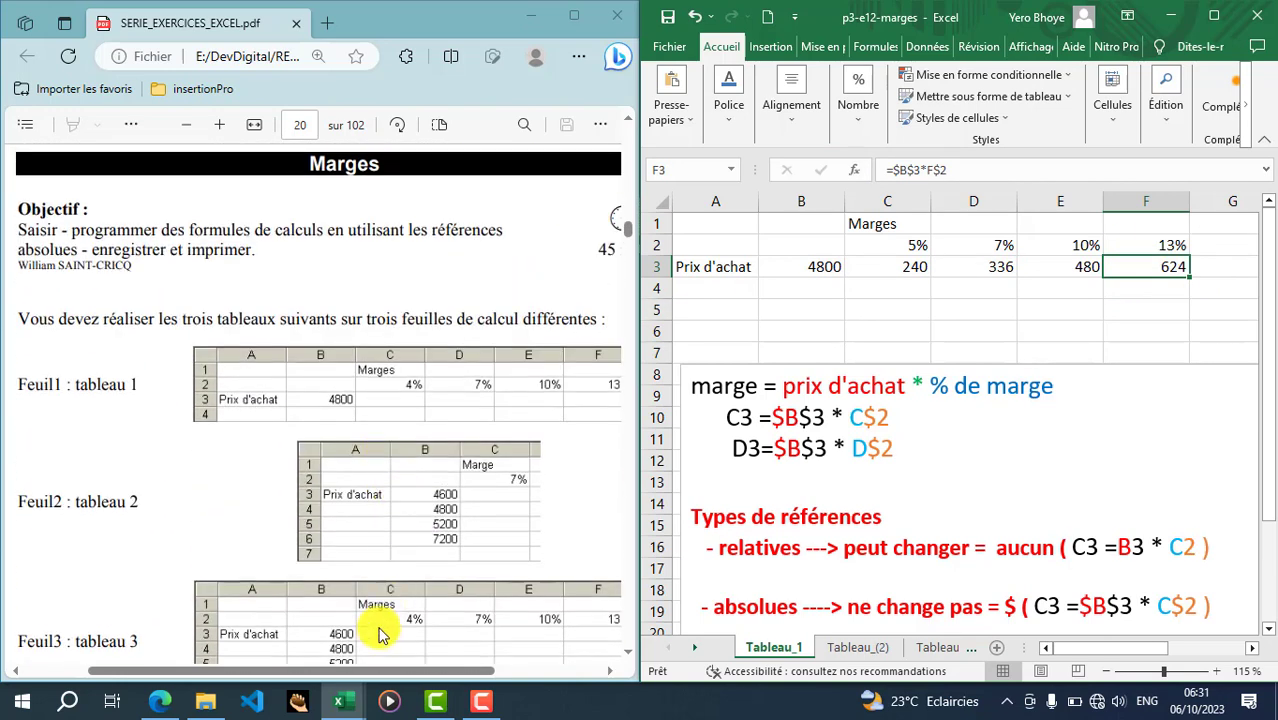
{"action": "left_click_drag", "start_coordinate": [371, 672], "coordinate": [413, 675]}
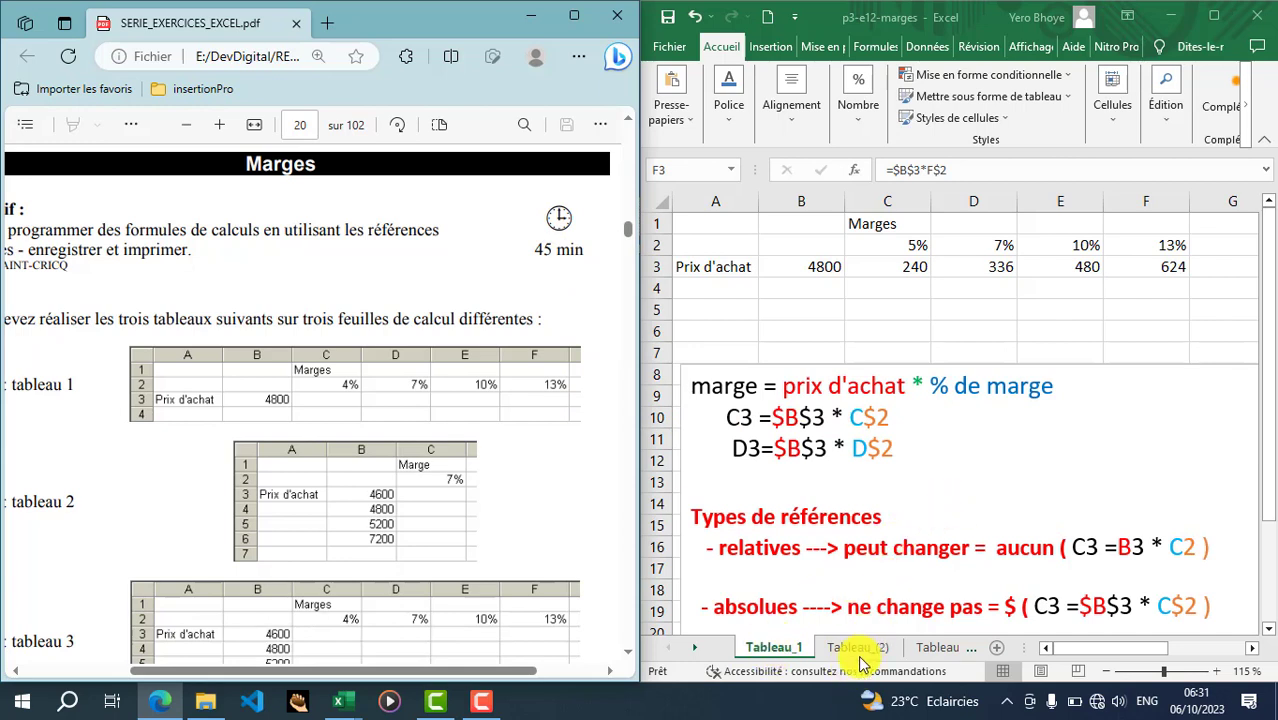
{"action": "scroll", "coordinate": [910, 492], "scroll_direction": "down", "scroll_amount": 2}
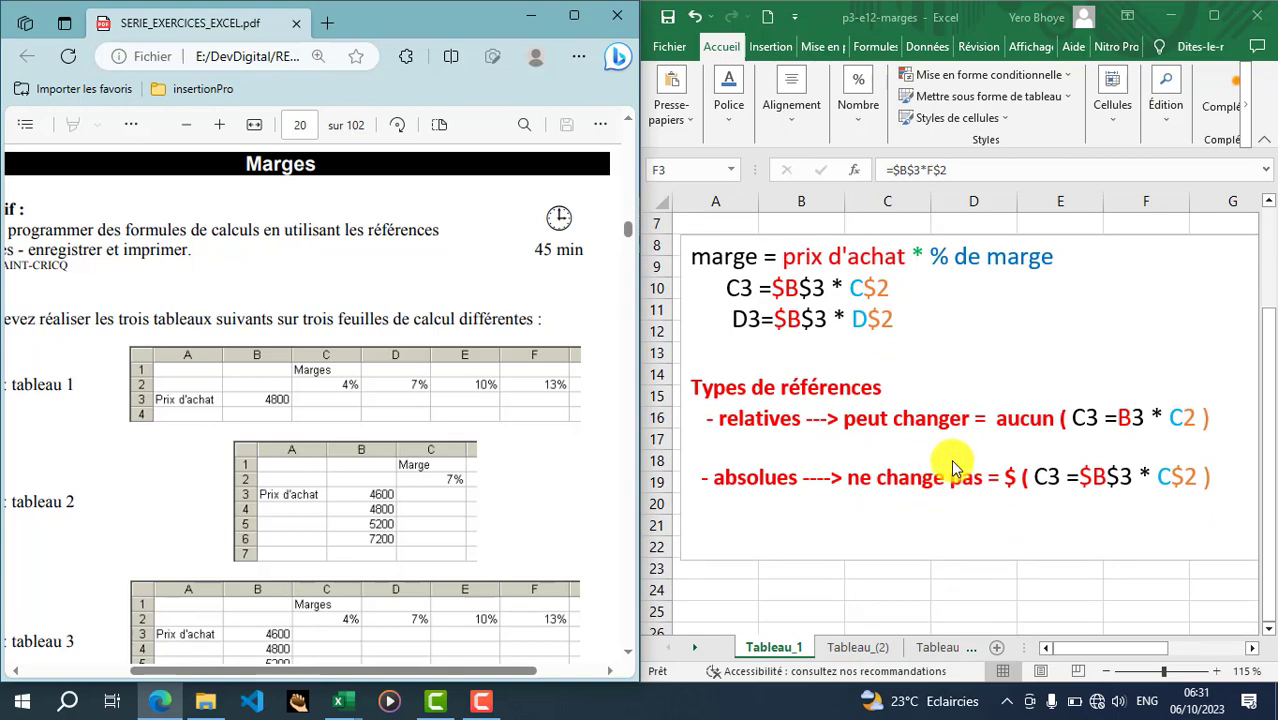
{"action": "scroll", "coordinate": [952, 468], "scroll_direction": "up", "scroll_amount": 2}
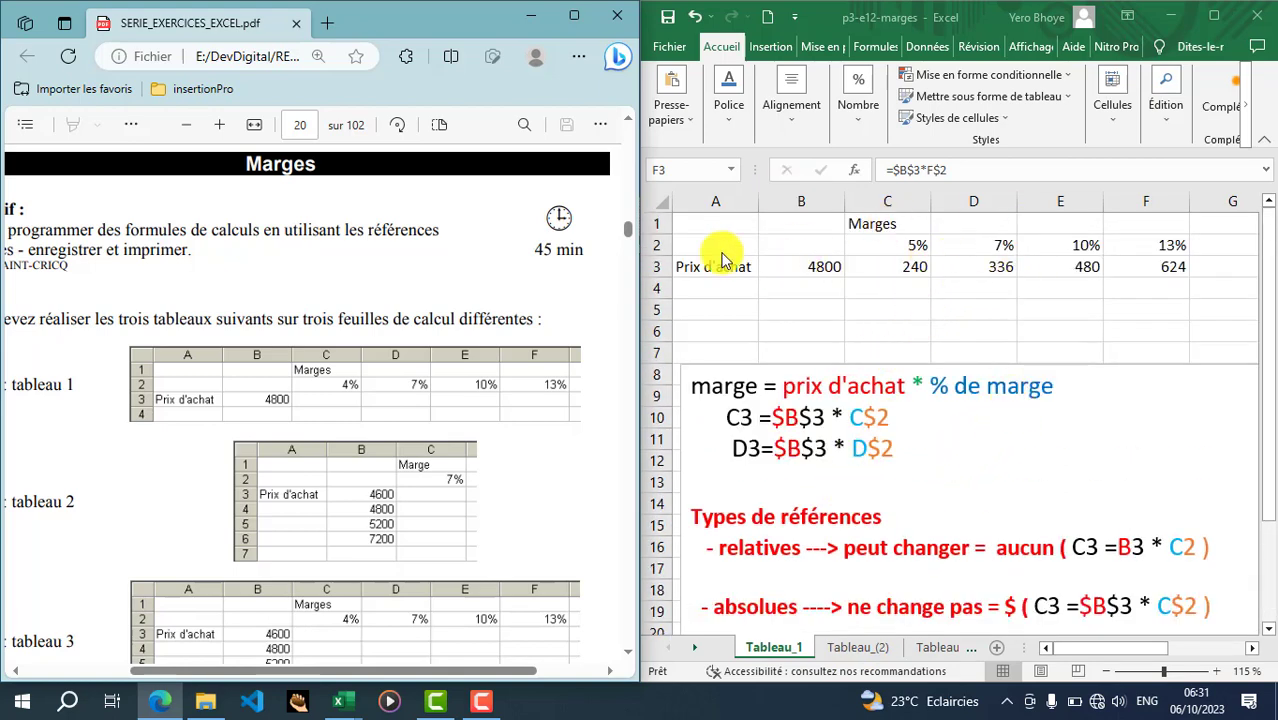
{"action": "scroll", "coordinate": [265, 230], "scroll_direction": "up", "scroll_amount": 5}
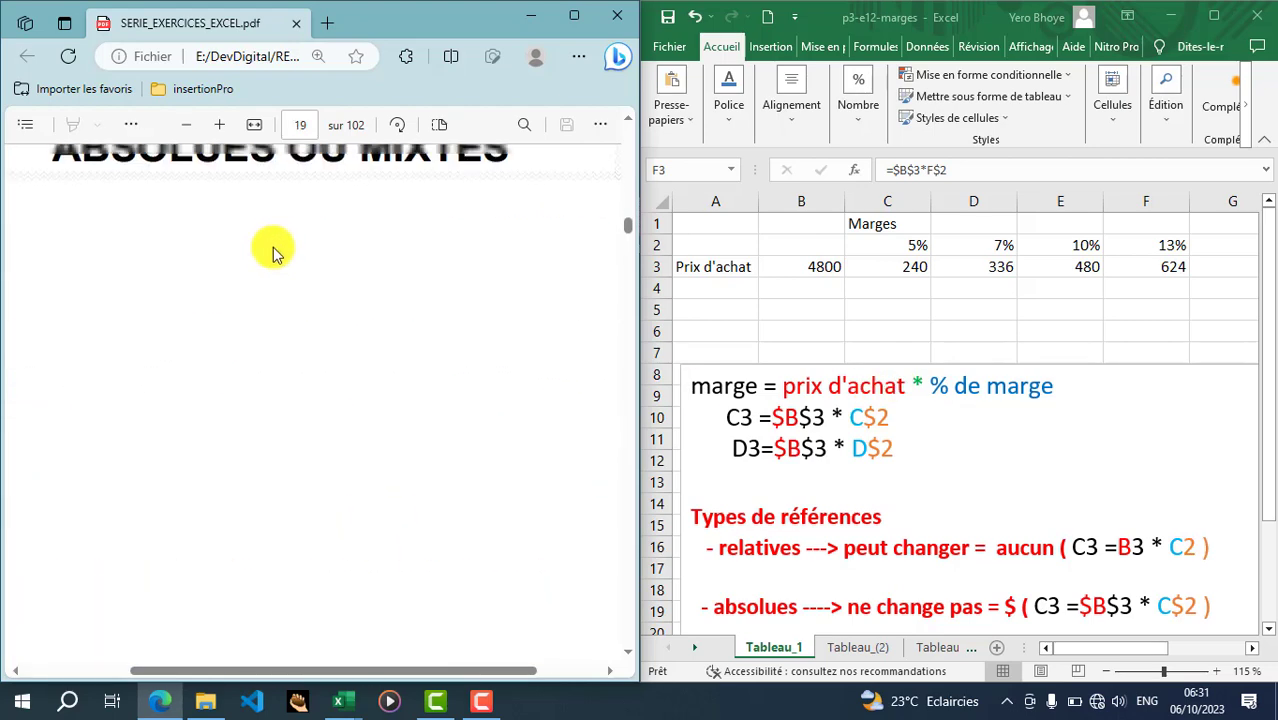
{"action": "scroll", "coordinate": [273, 258], "scroll_direction": "up", "scroll_amount": 3}
{"action": "scroll", "coordinate": [422, 401], "scroll_direction": "down", "scroll_amount": 3}
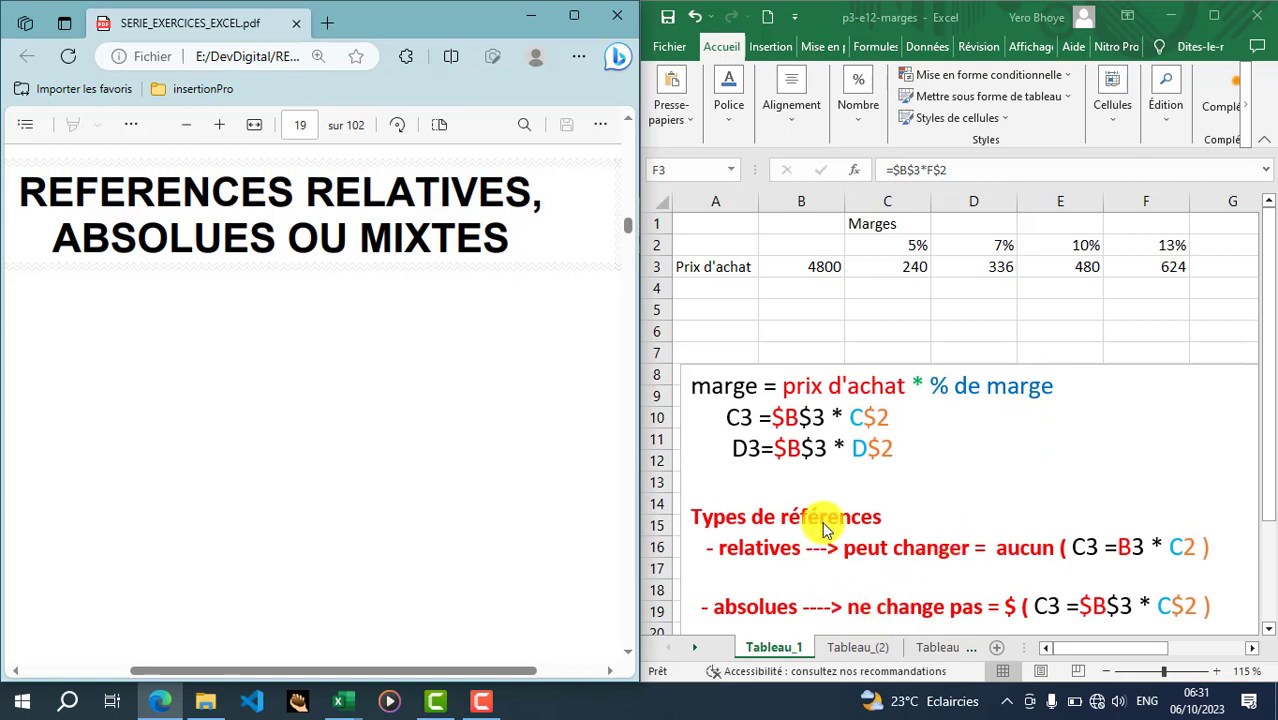
- Examine the table and example formulas on sheet Tableau_(2), and return to Tableau_1
{"action": "left_click", "coordinate": [845, 648]}
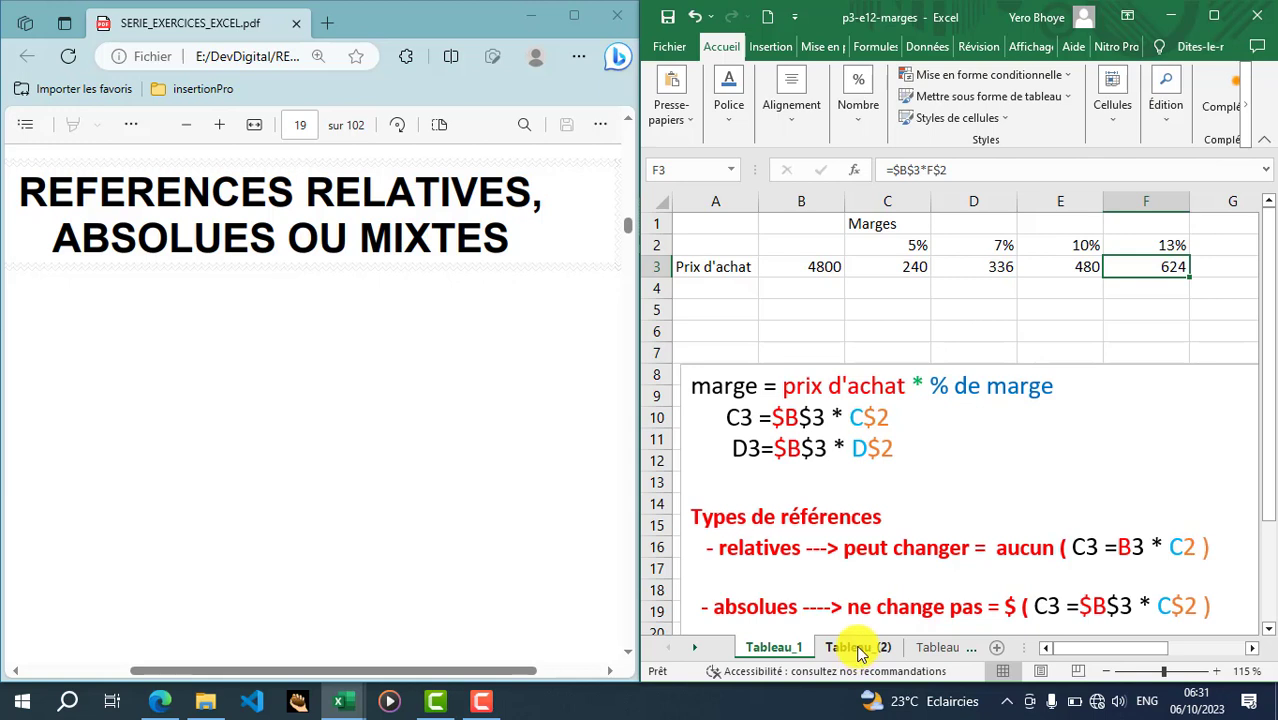
{"action": "left_click", "coordinate": [857, 648]}
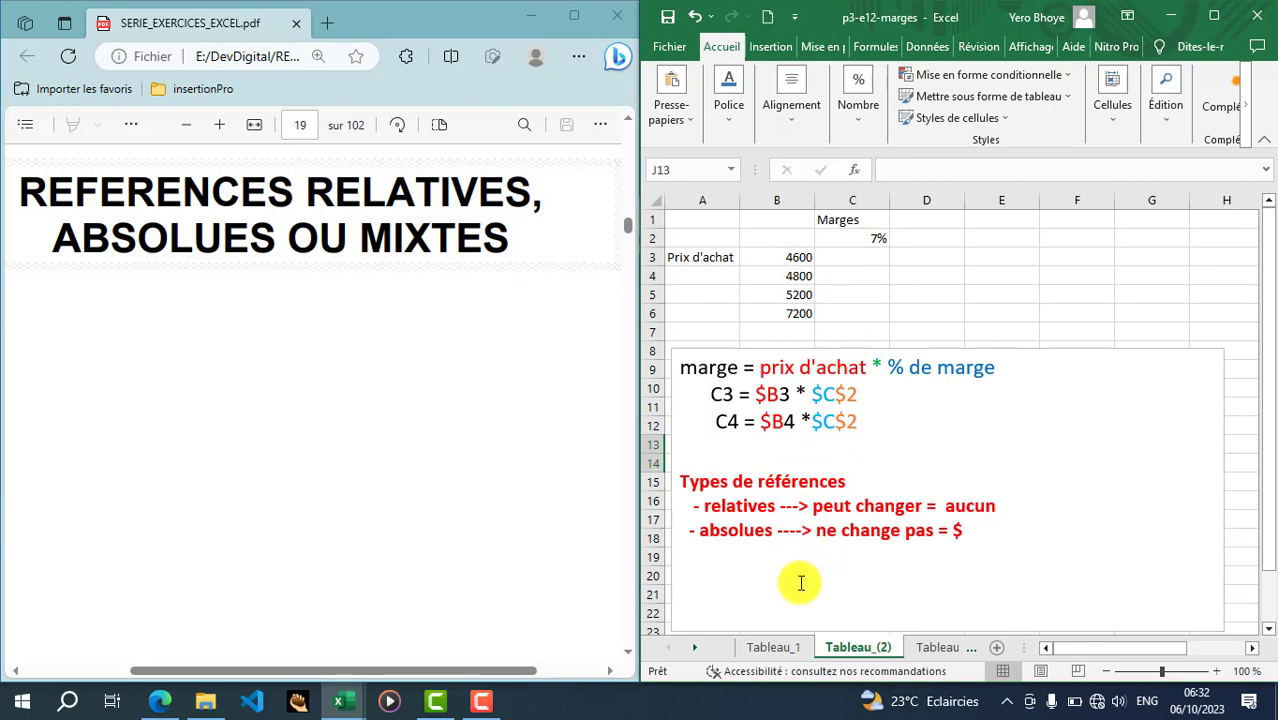
{"action": "left_click", "coordinate": [787, 652]}
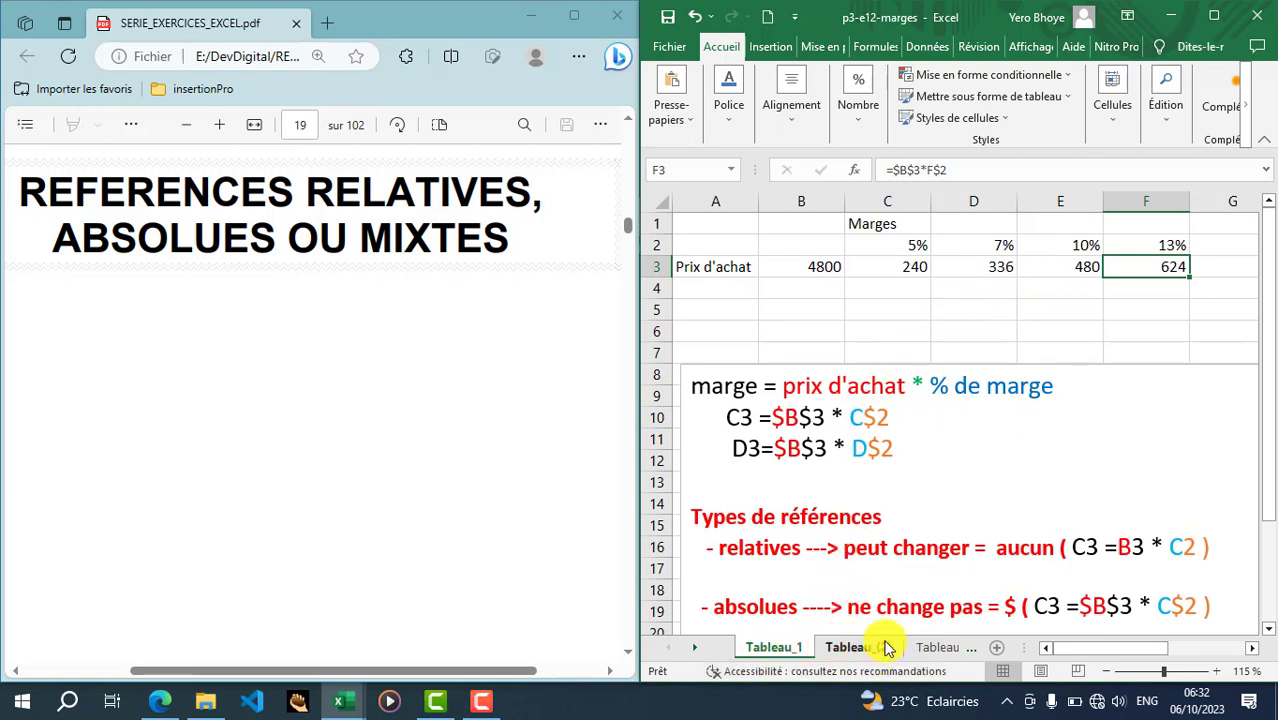
- Select empty cell D5, maximize the p3-e12-marges window and save the workbook
{"action": "left_click", "coordinate": [970, 306]}
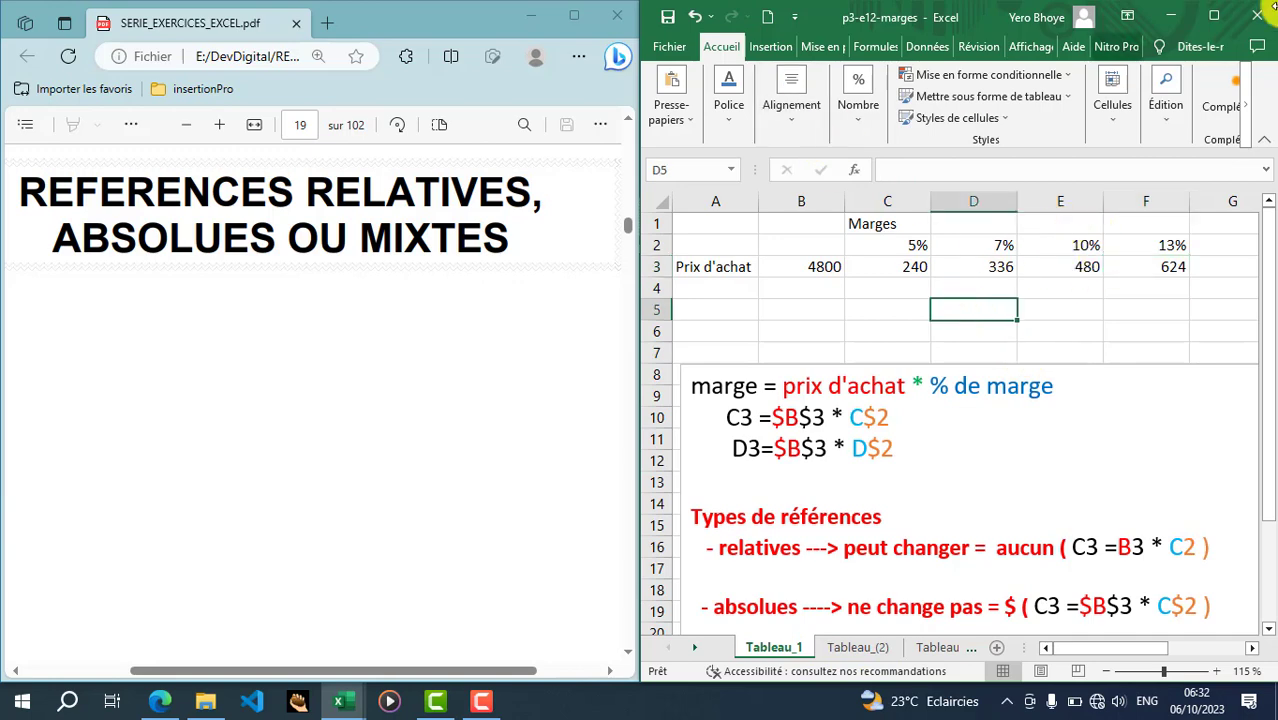
{"action": "left_click", "coordinate": [1212, 18]}
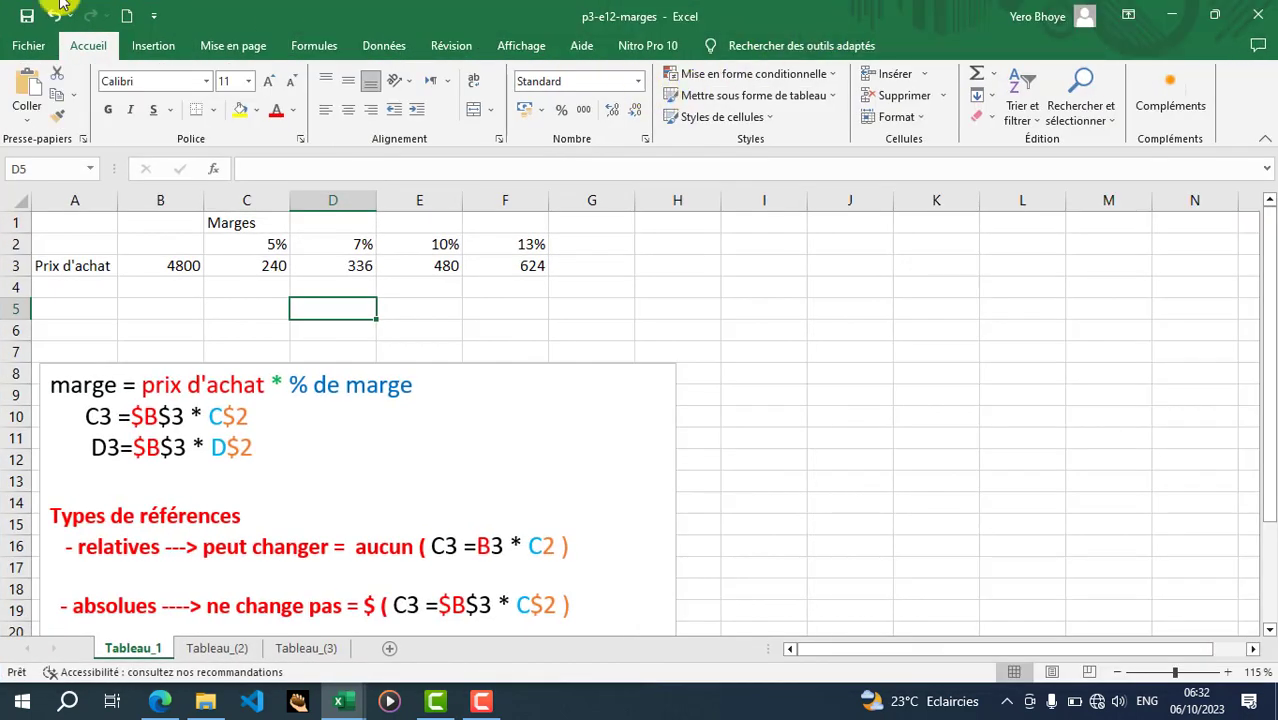
{"action": "left_click", "coordinate": [23, 18]}
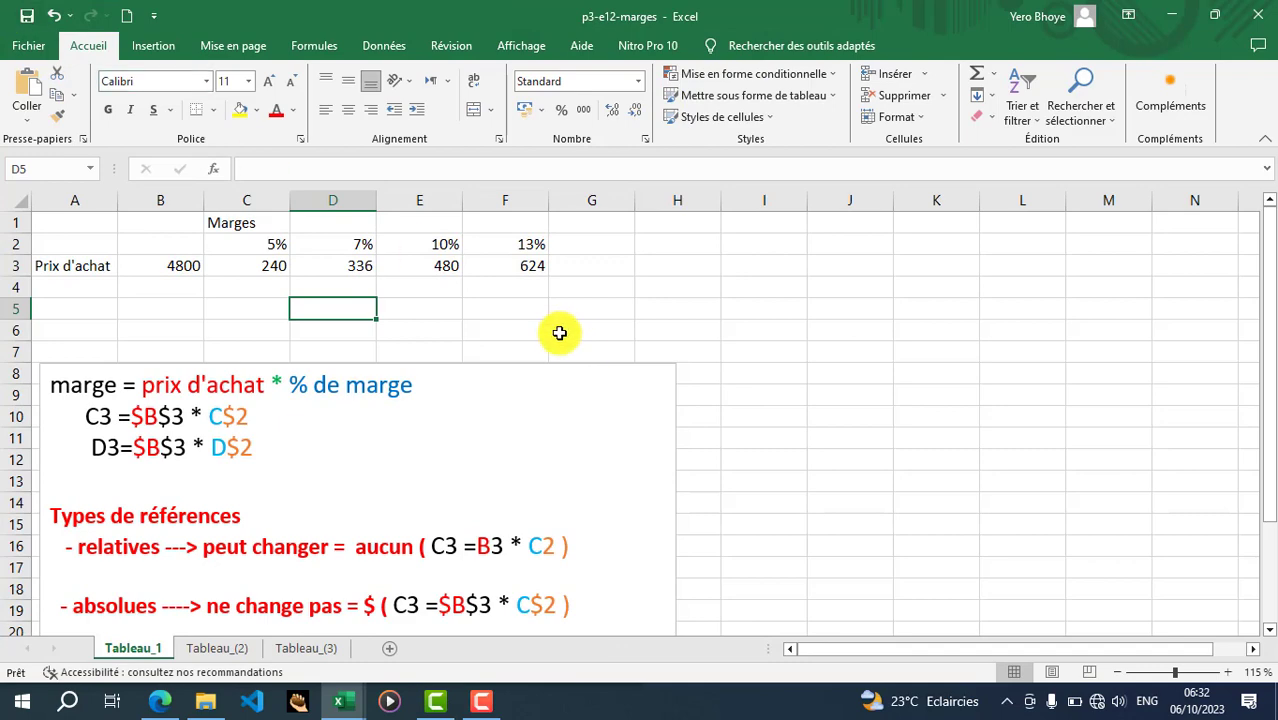
- Switch to the planDaction workbook and log 0:30 for vendredi 6 in the first SUJET 11 action row of sheet Octobre
{"action": "key", "text": "alt+Tab"}
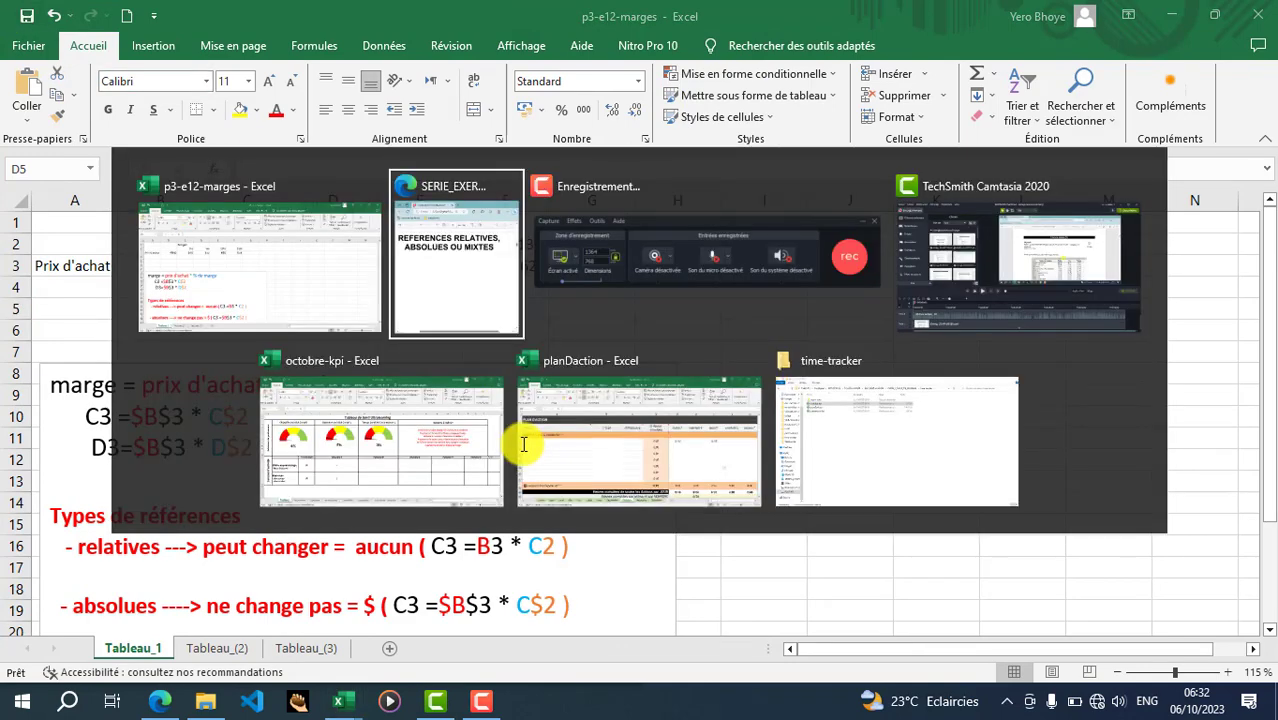
{"action": "left_click", "coordinate": [633, 458]}
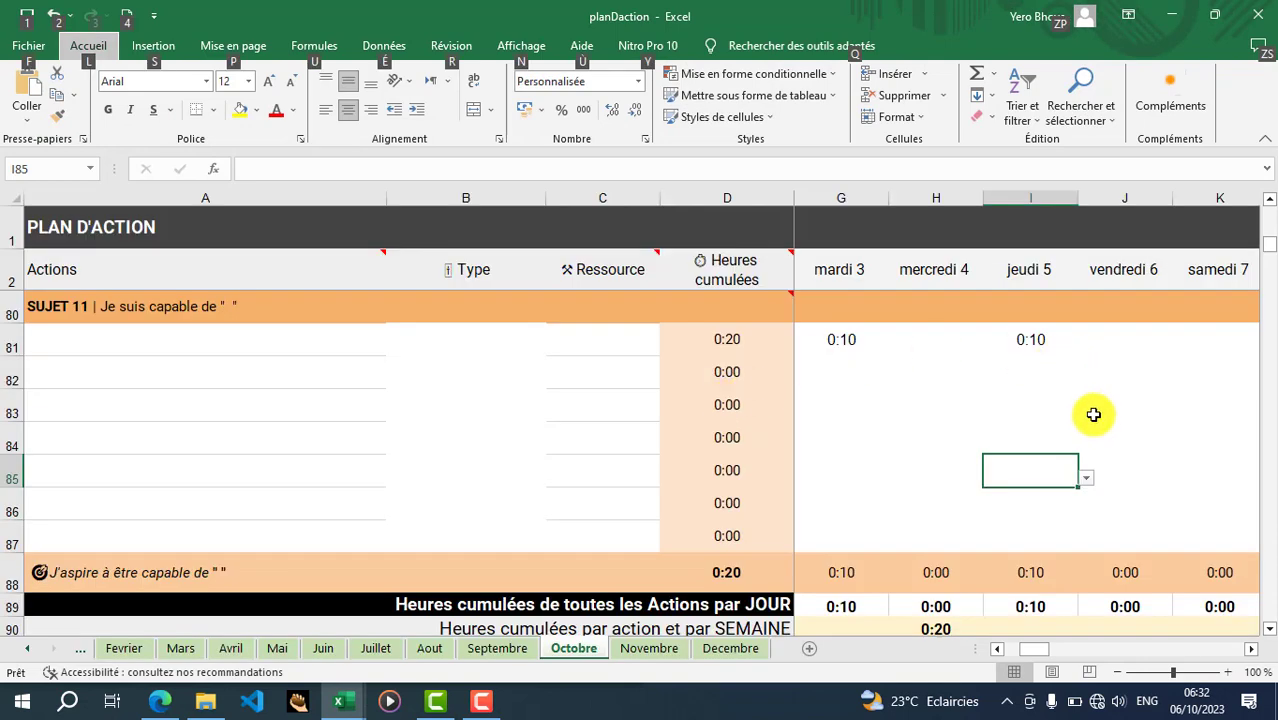
{"action": "left_click", "coordinate": [1124, 340]}
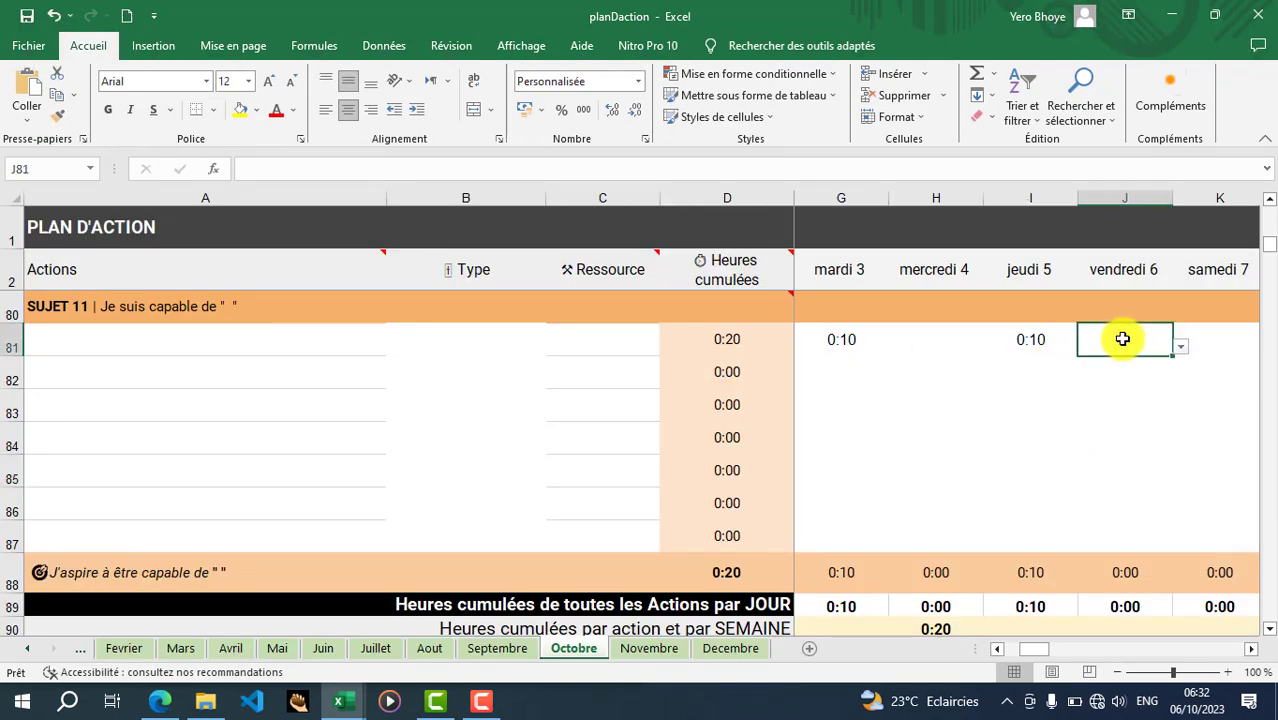
{"action": "left_click", "coordinate": [1181, 348]}
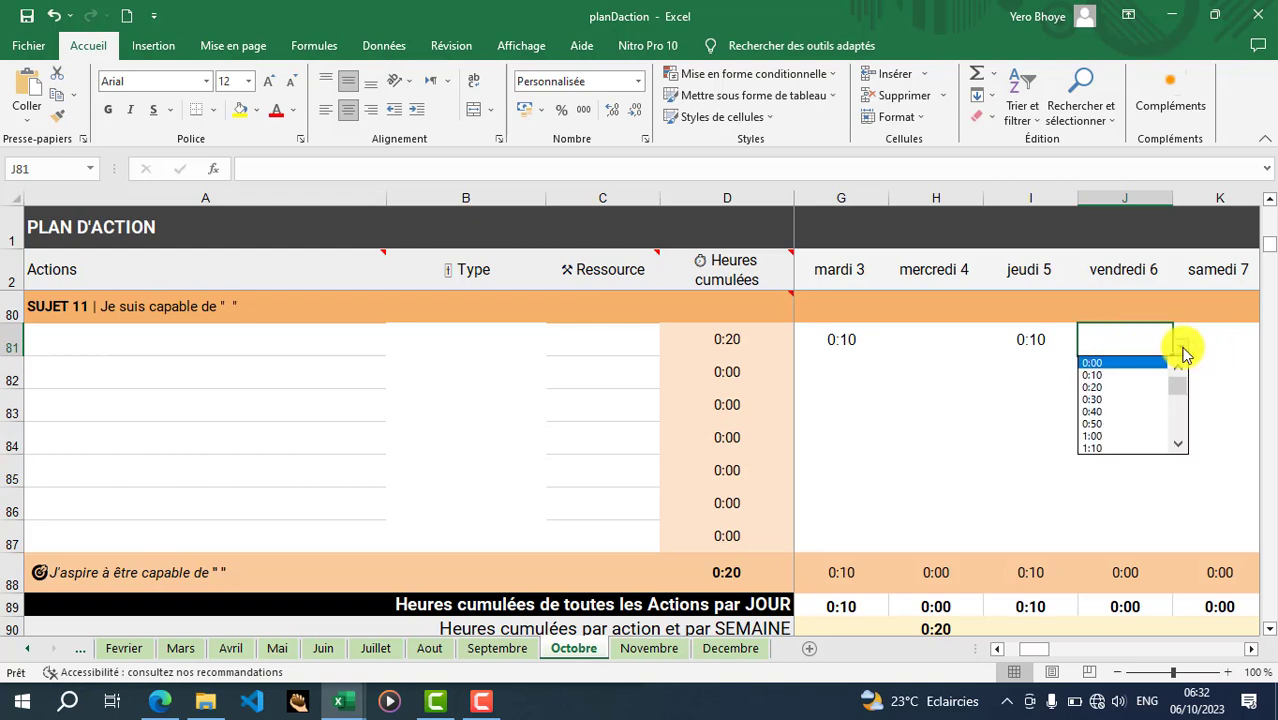
{"action": "left_click", "coordinate": [1147, 400]}
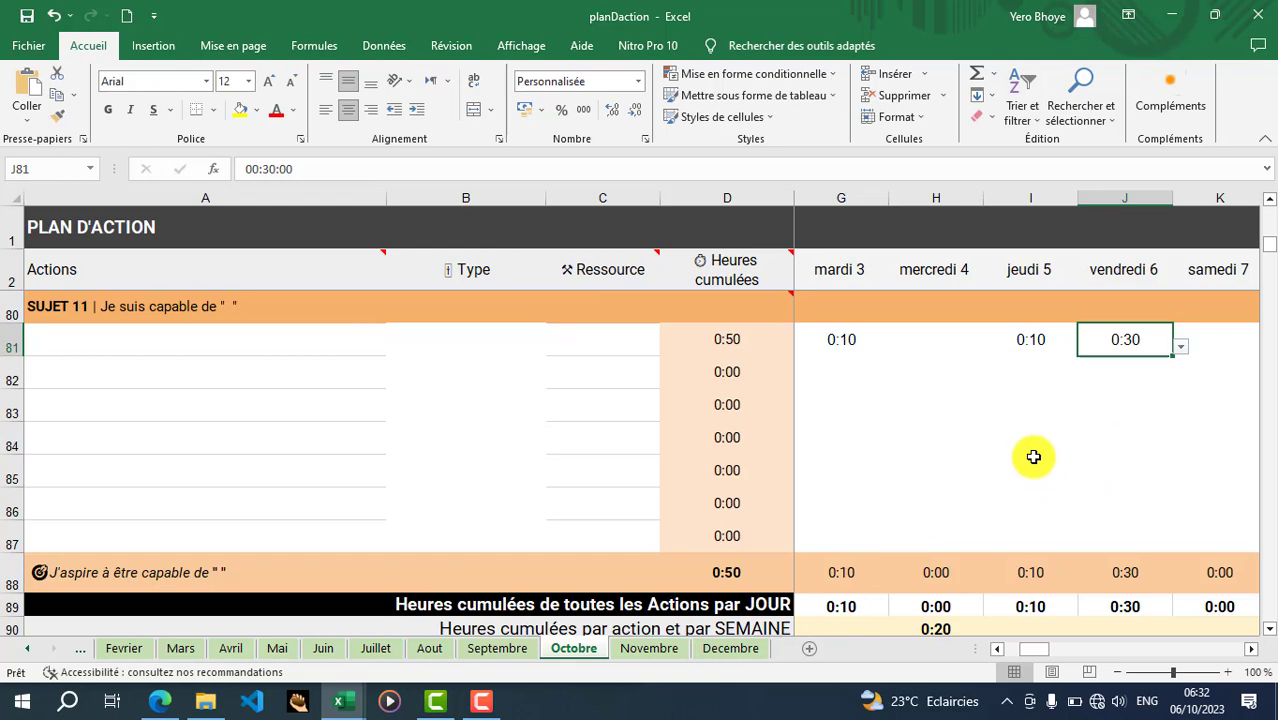
- Switch to the octobre-kpi workbook and examine the Semaine 1 objective and exercise entries on the TabBord dashboard
{"action": "key", "text": "alt+Tab"}
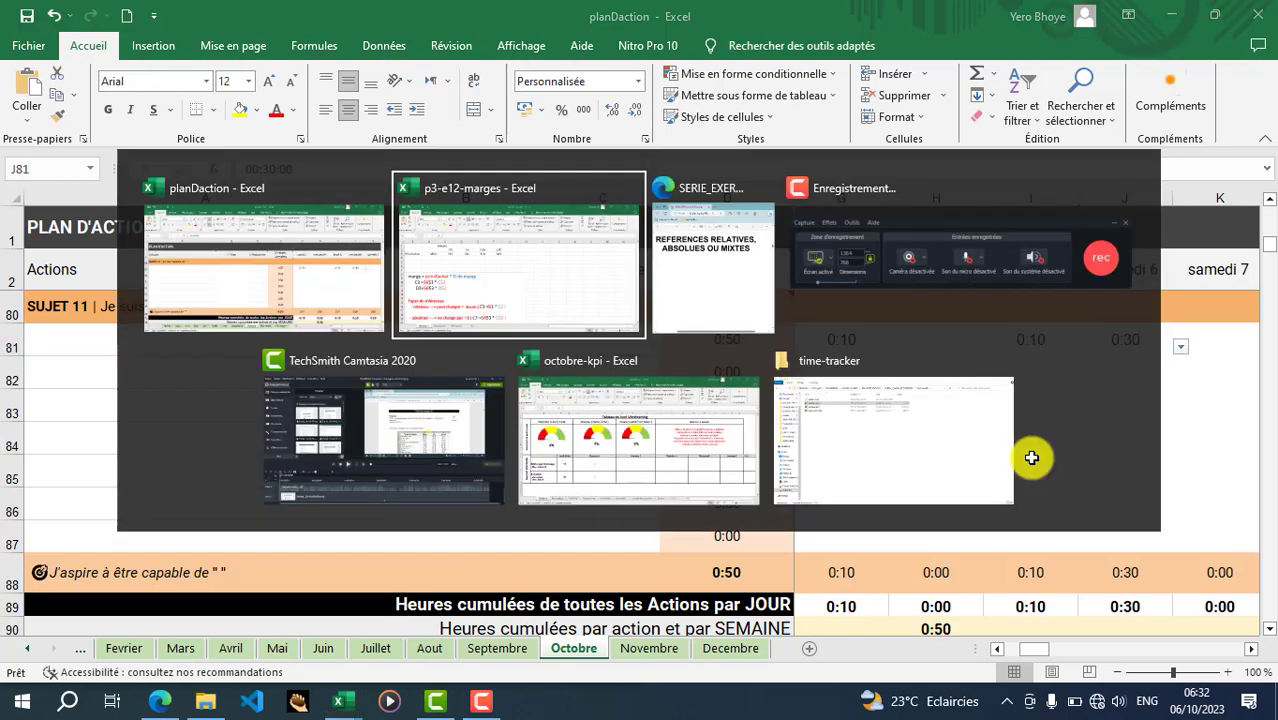
{"action": "left_click", "coordinate": [624, 446]}
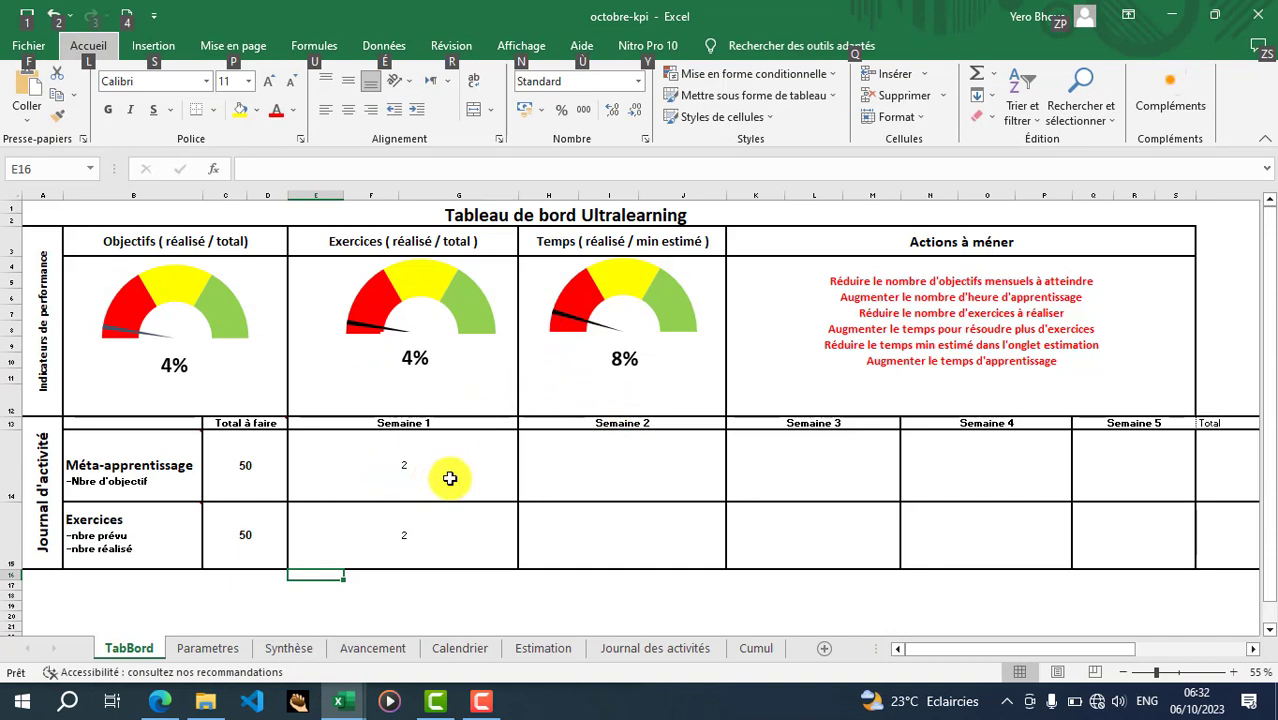
{"action": "left_click", "coordinate": [465, 577]}
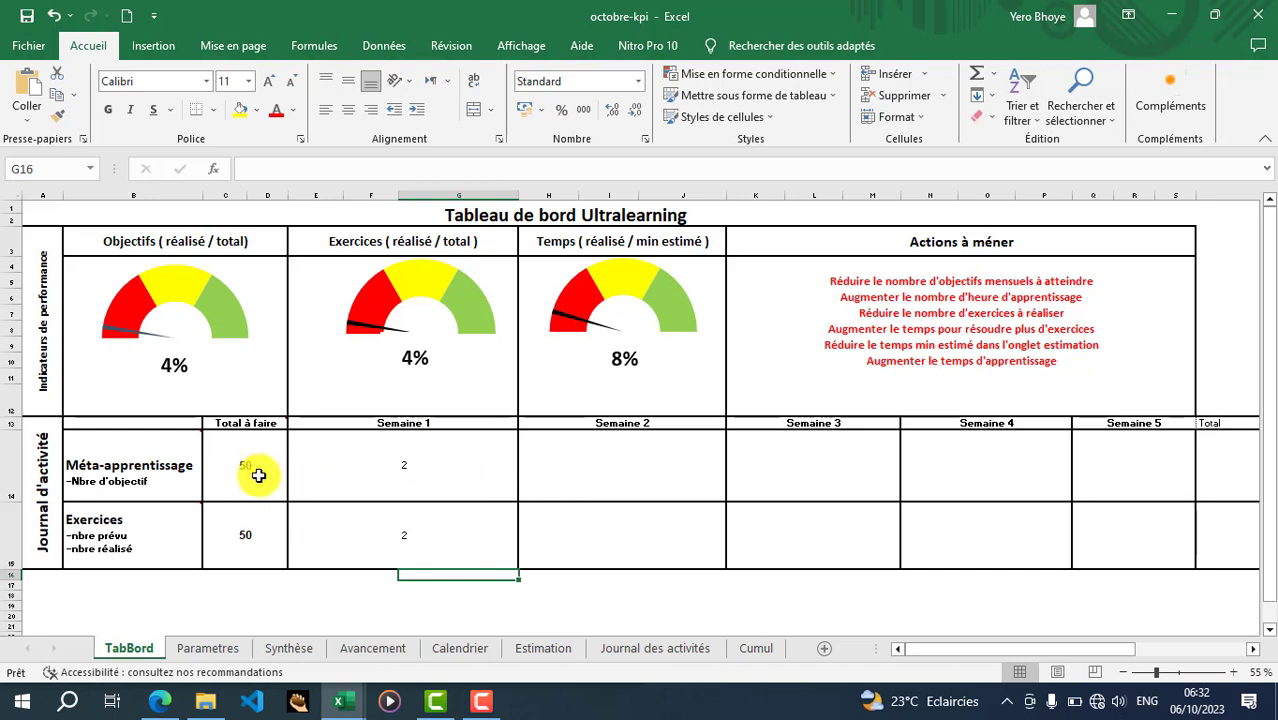
{"action": "left_click", "coordinate": [445, 466]}
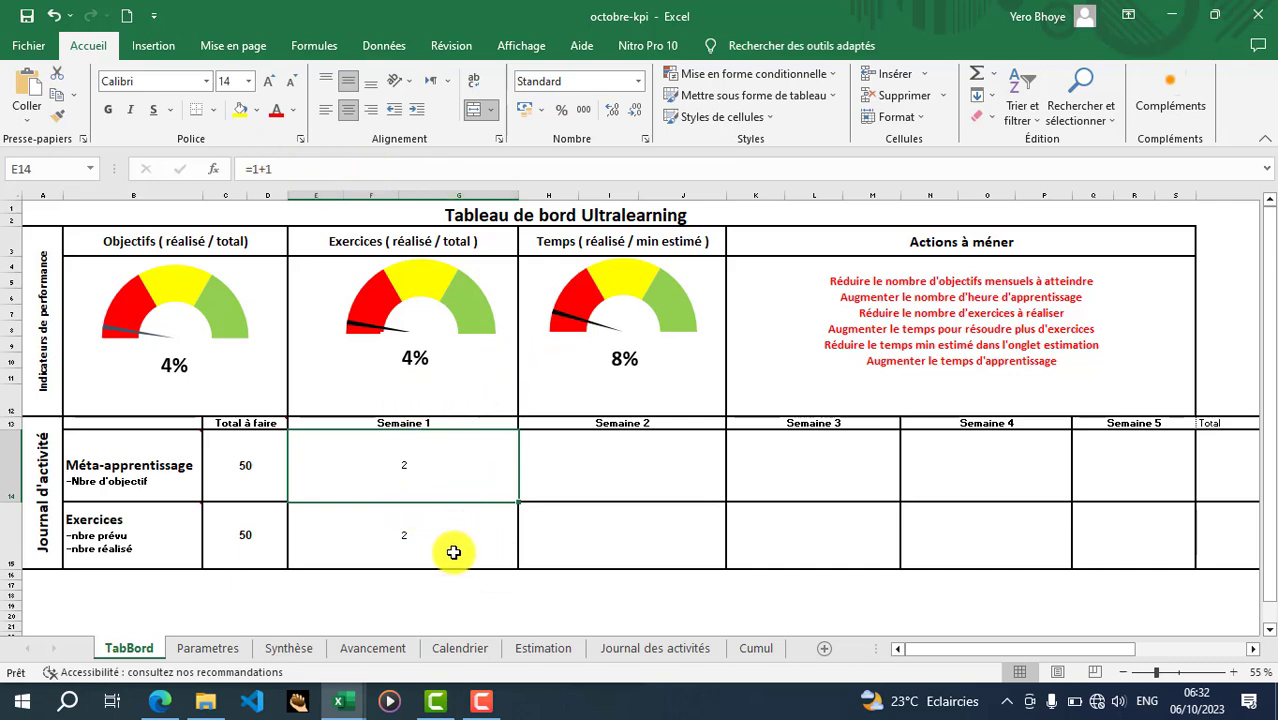
- Examine the line chart comparing September and October daily times on the Synthèse sheet
{"action": "left_click", "coordinate": [286, 649]}
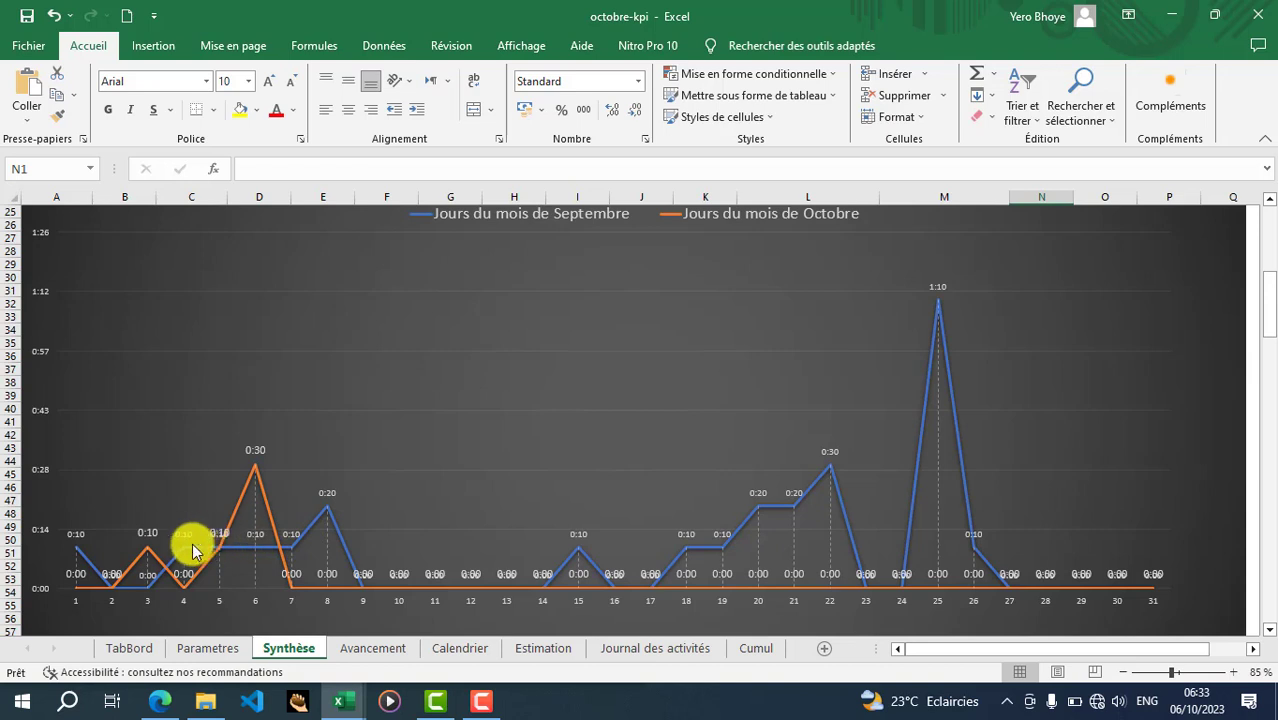
{"action": "scroll", "coordinate": [200, 530], "scroll_direction": "up", "scroll_amount": 2}
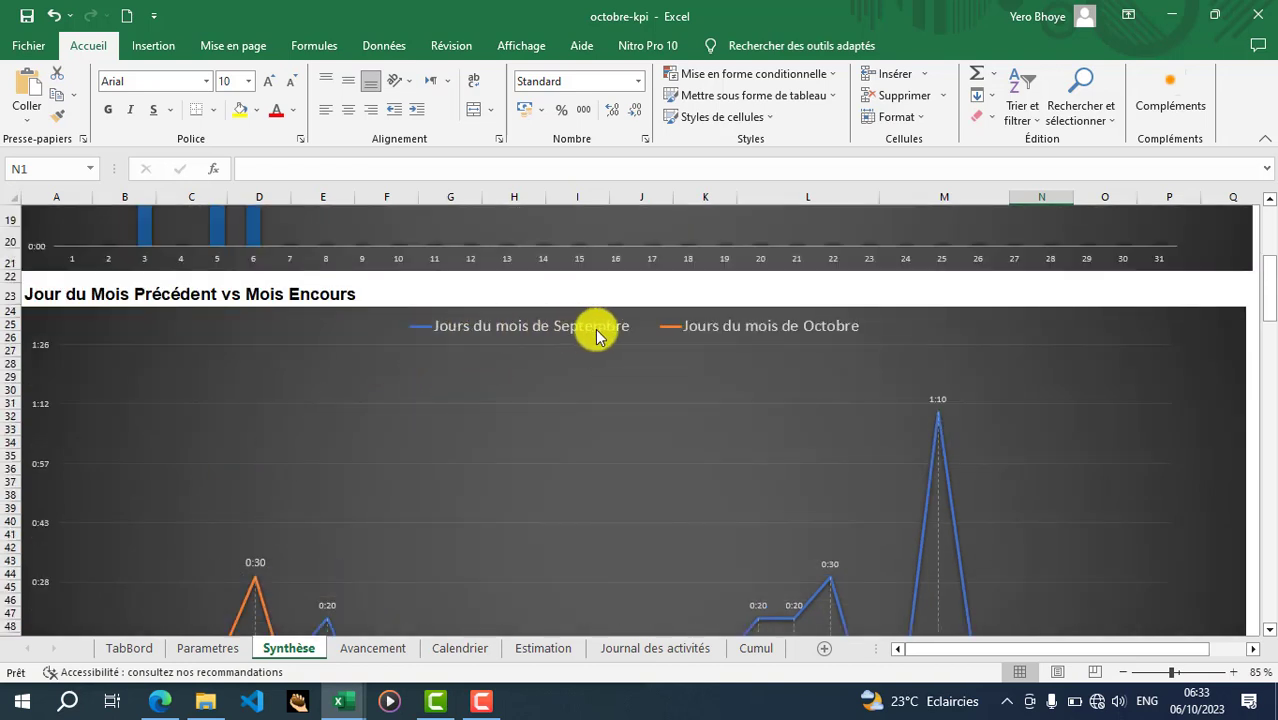
{"action": "scroll", "coordinate": [400, 510], "scroll_direction": "down", "scroll_amount": 2}
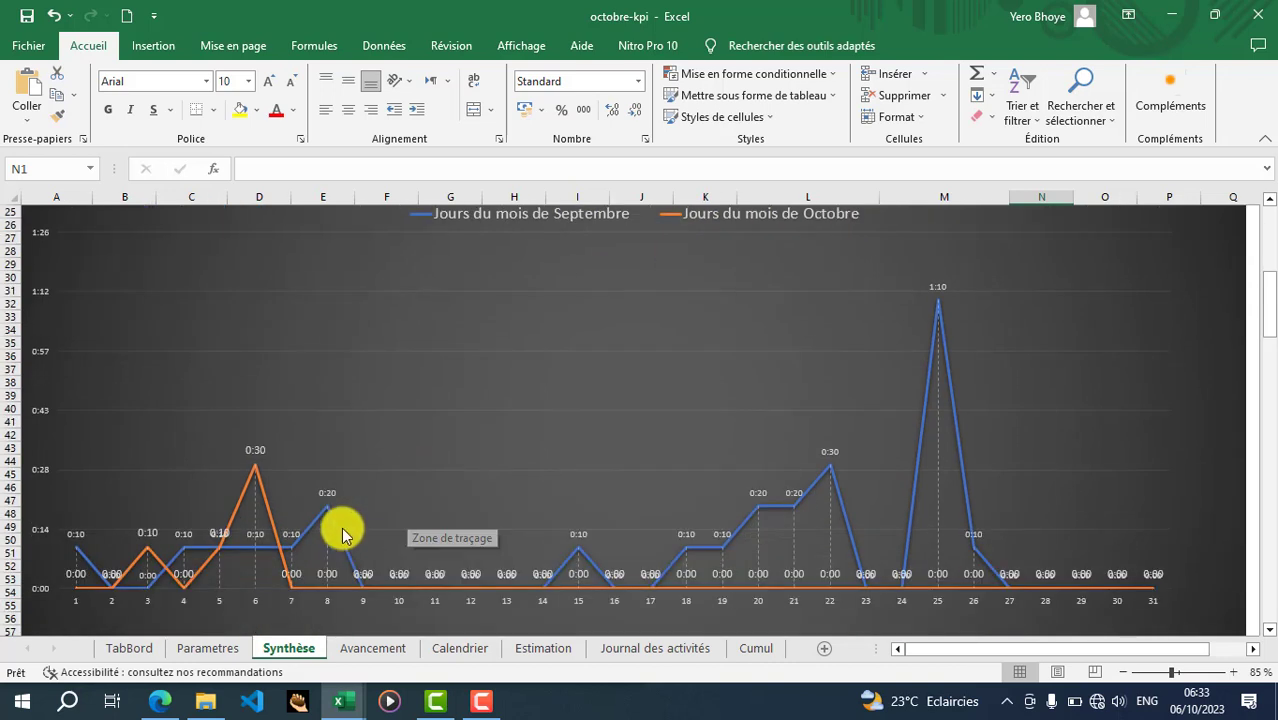